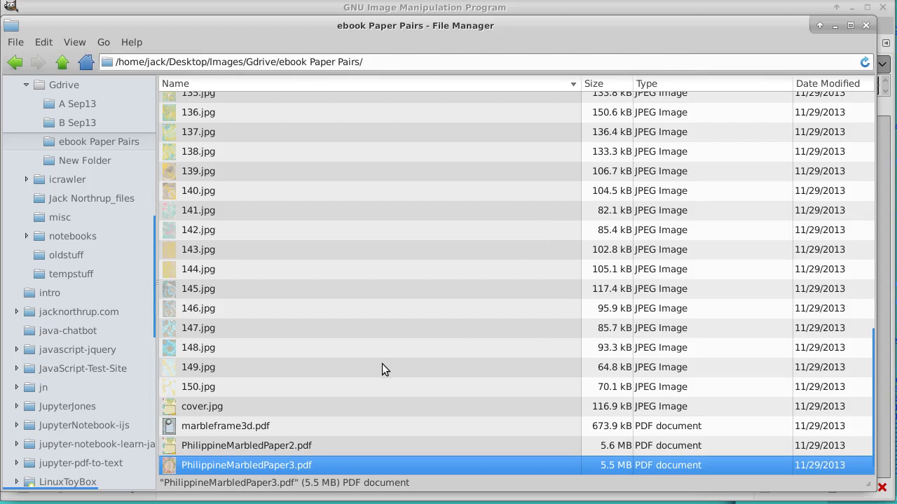
Open PhilippineMarbledPaper3.pdf from the file manager with GNU Image Manipulation Program
right_click(192, 466)
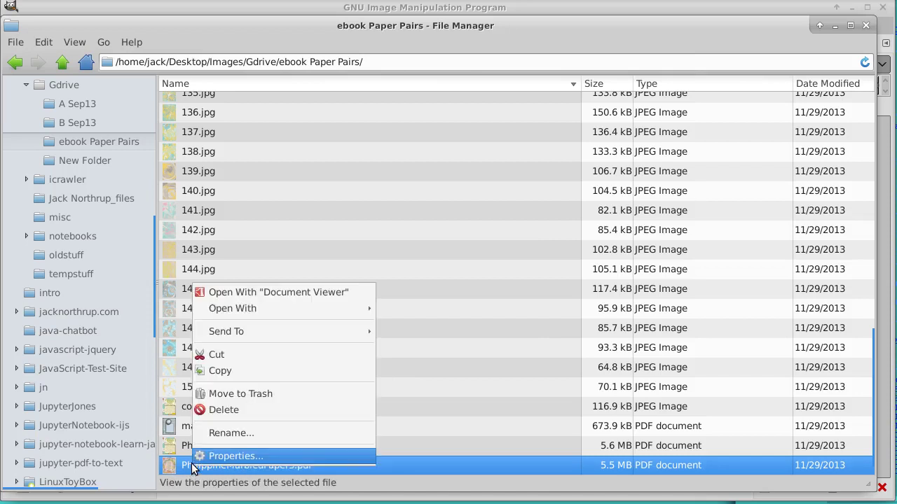
mouse_move(364, 309)
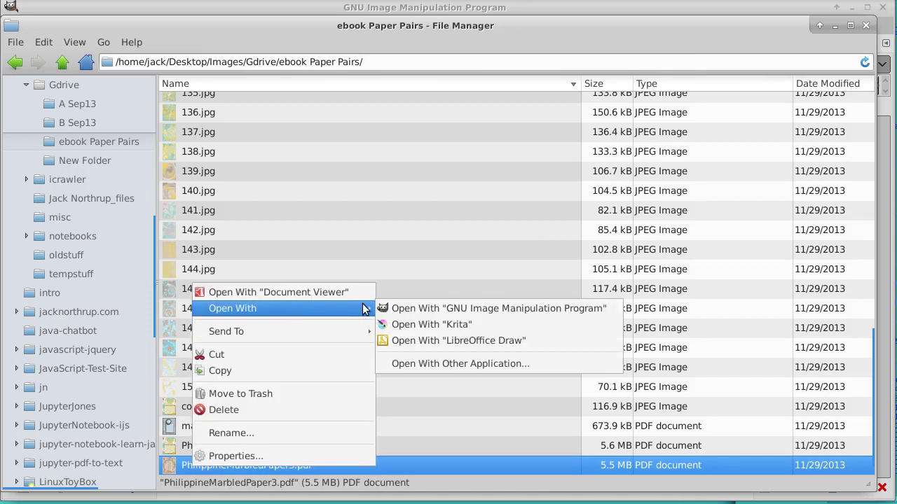
left_click(420, 309)
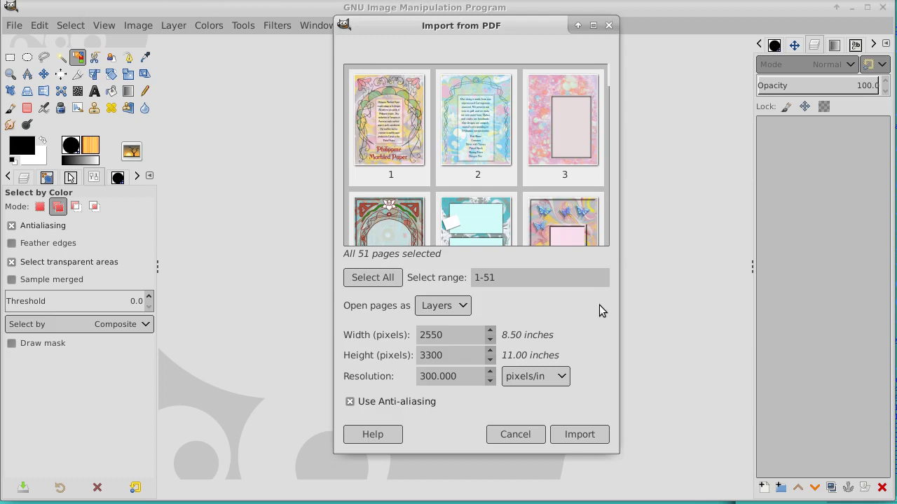
Import all 51 PDF pages, opening them as layers of one image
left_click(573, 433)
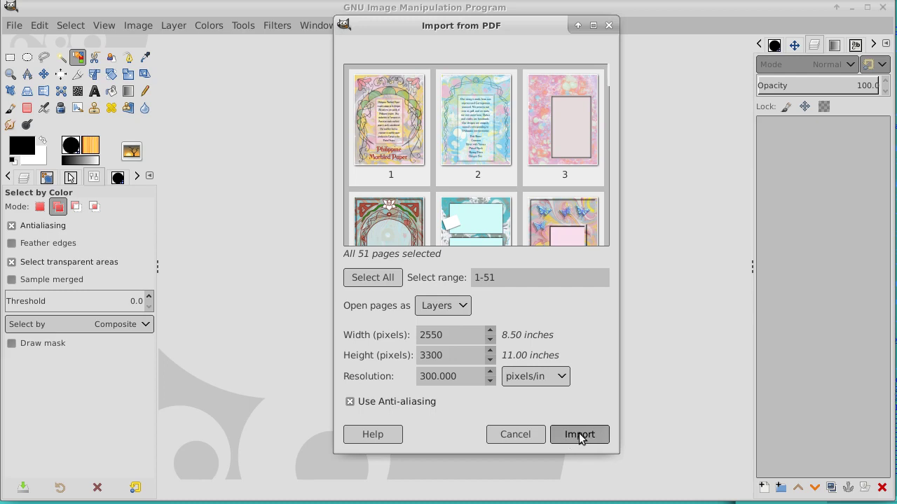
left_click(578, 435)
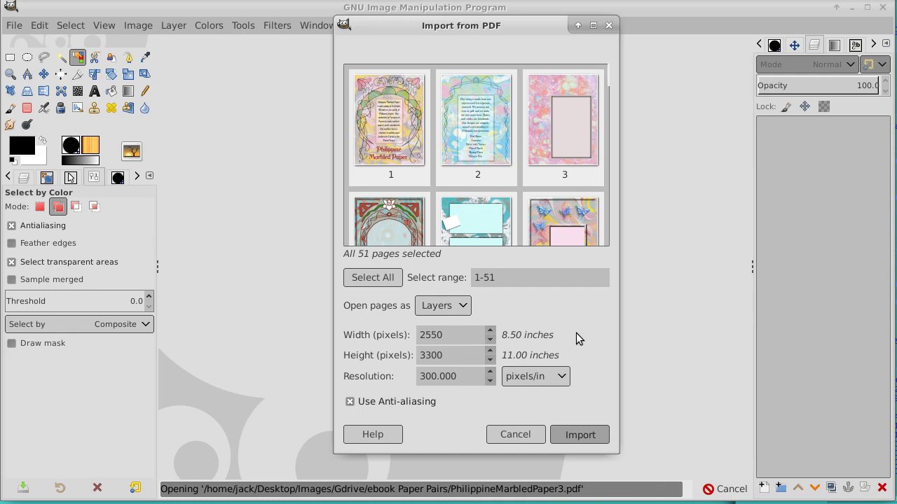
key("Return")
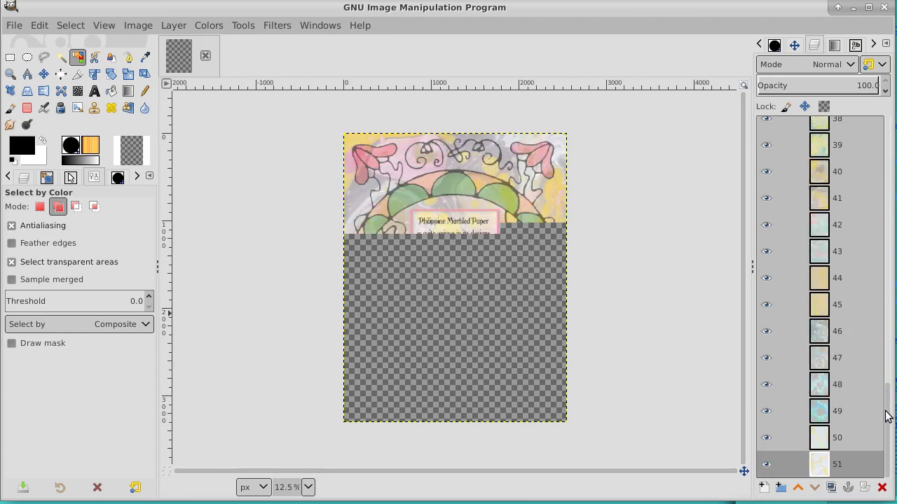
left_click_drag(887, 414, 882, 110)
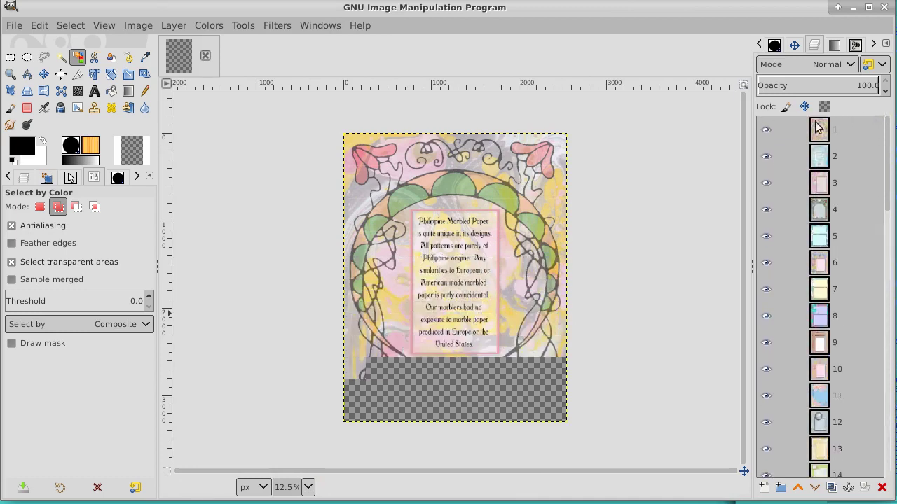
left_click(767, 130)
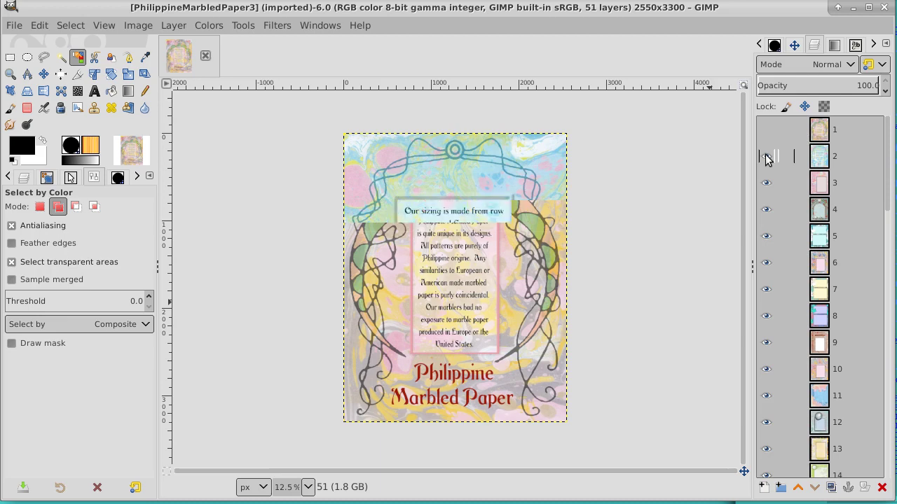
left_click(766, 156)
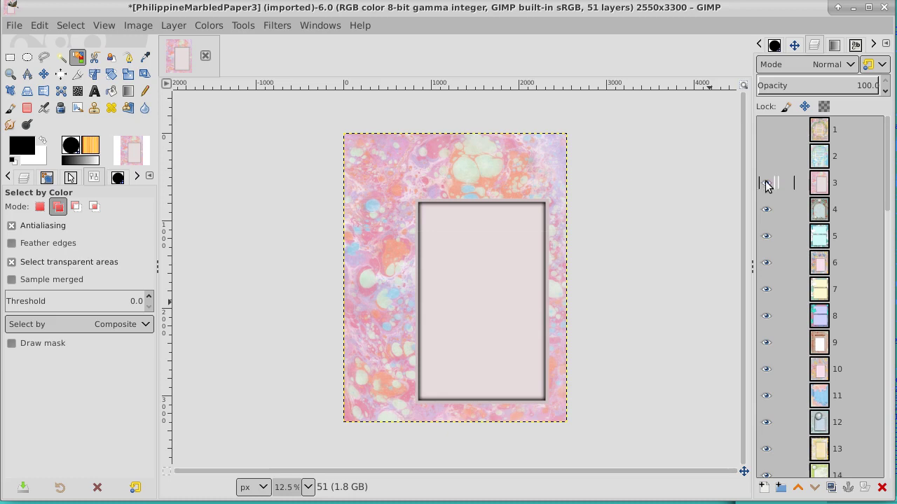
left_click(765, 183)
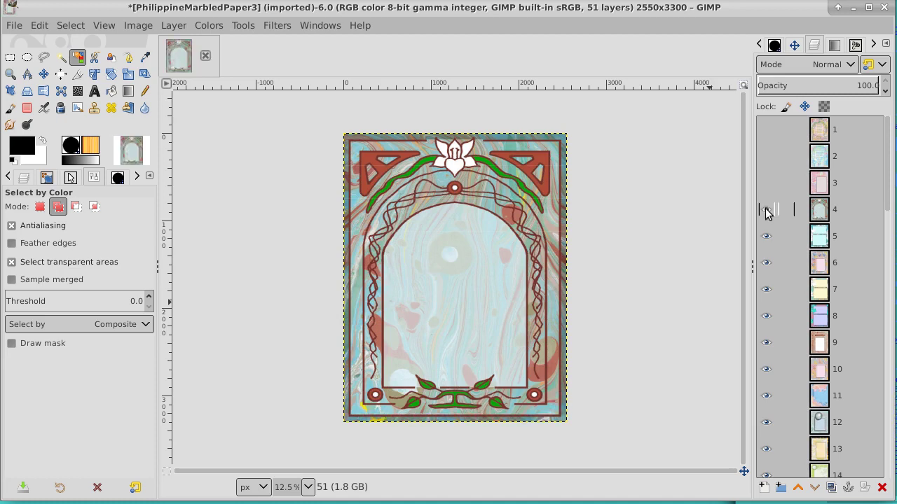
left_click(765, 235)
left_click(765, 210)
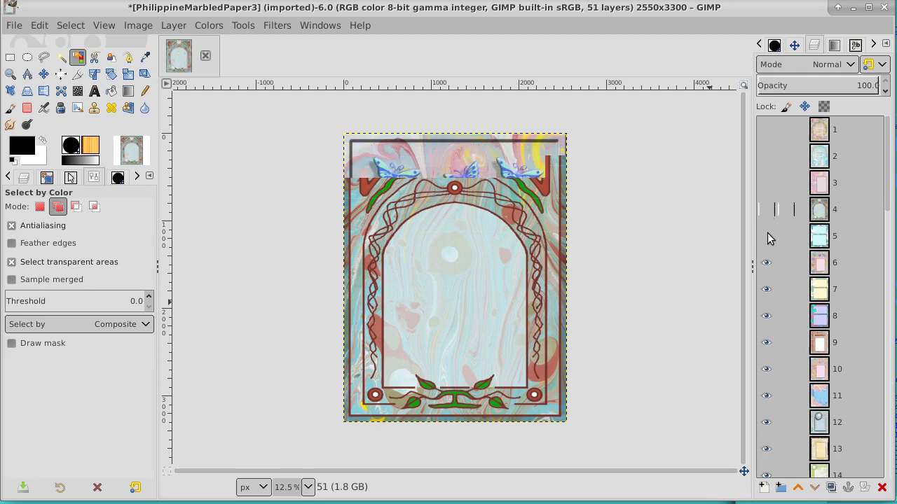
left_click(768, 236)
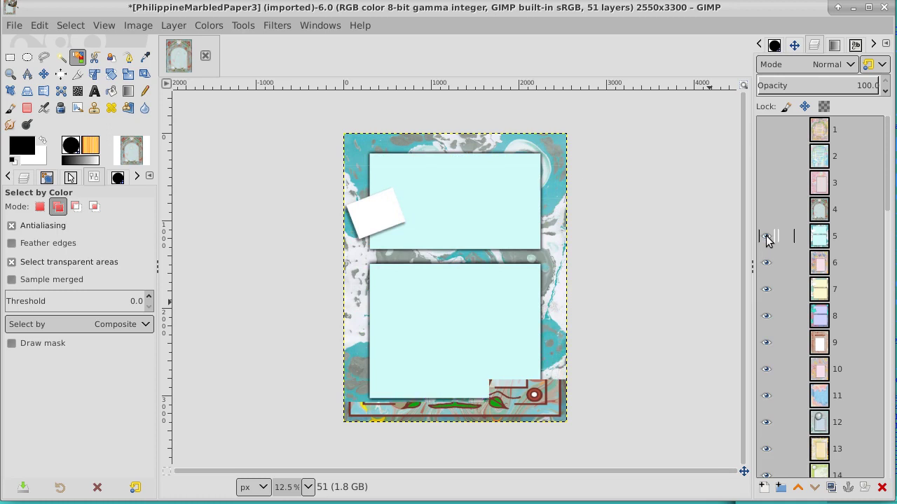
left_click(766, 236)
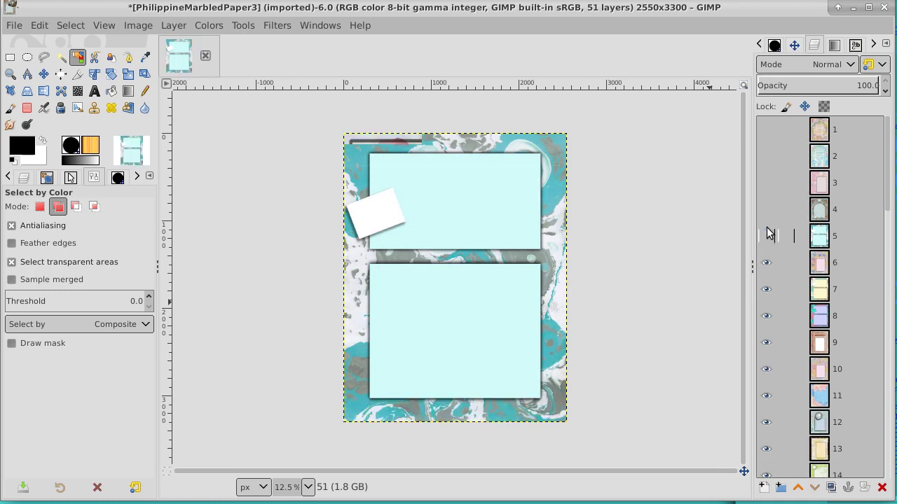
left_click(767, 210)
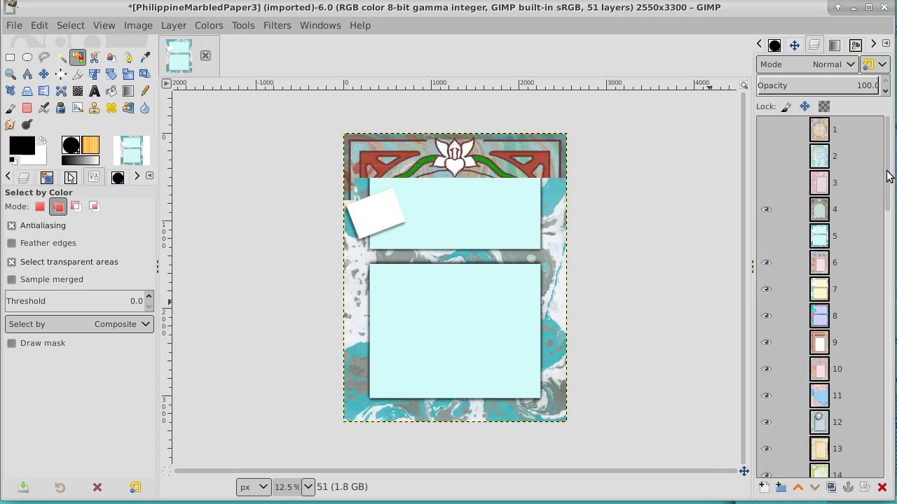
left_click(766, 130)
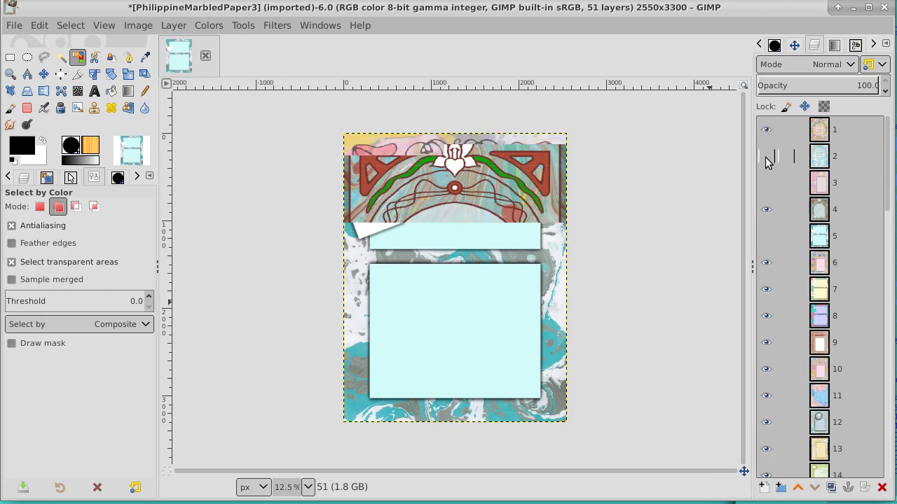
left_click(767, 156)
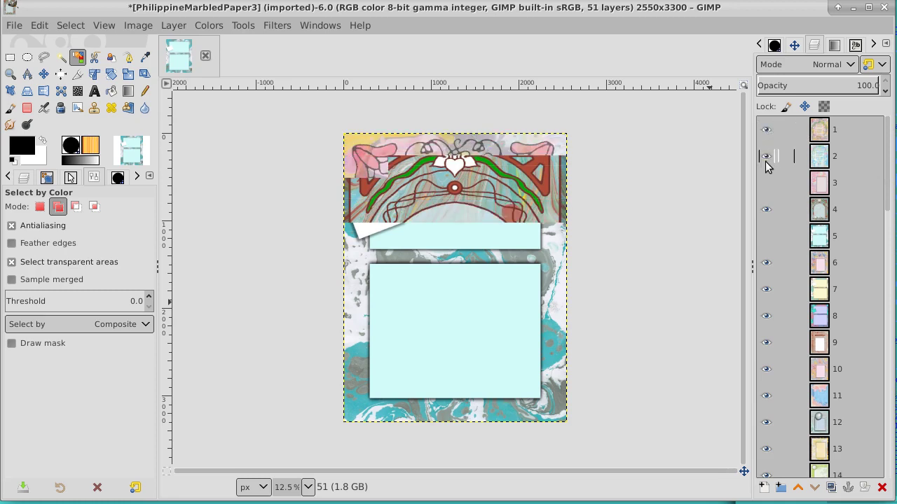
left_click(765, 237)
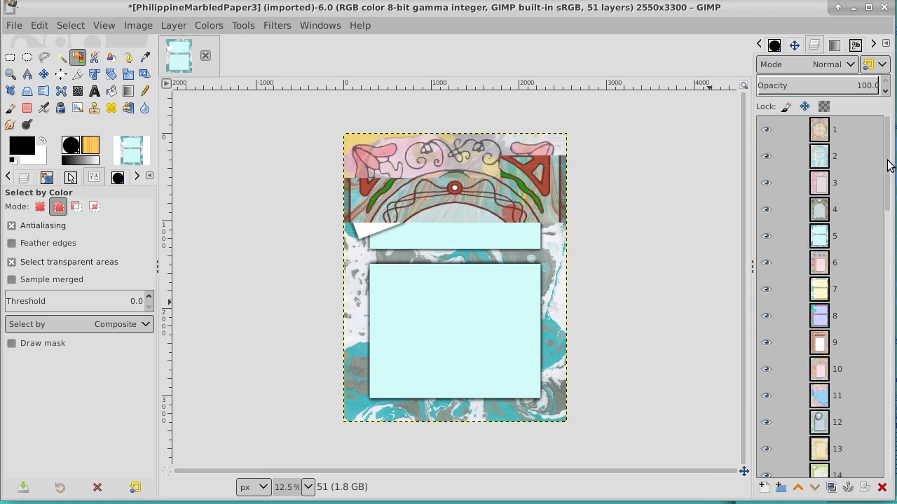
left_click(847, 123)
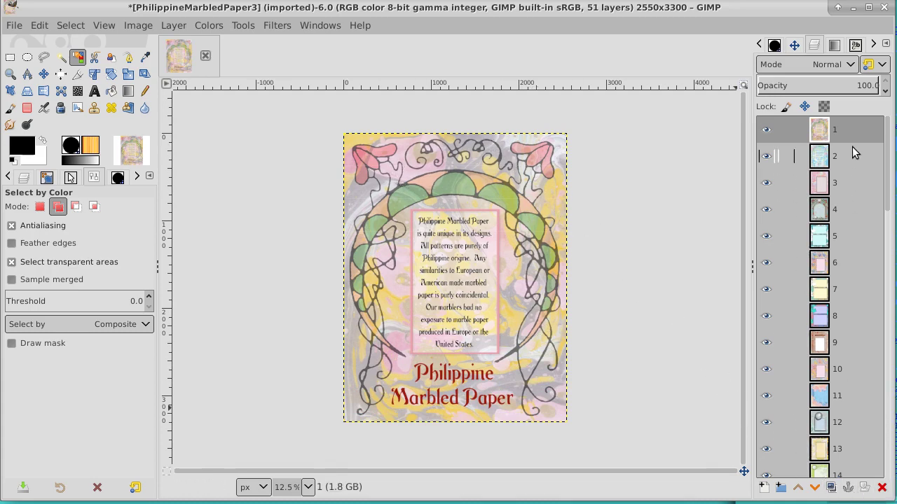
Duplicate the top page layer and desaturate the copy using Luminance mode
left_click(831, 487)
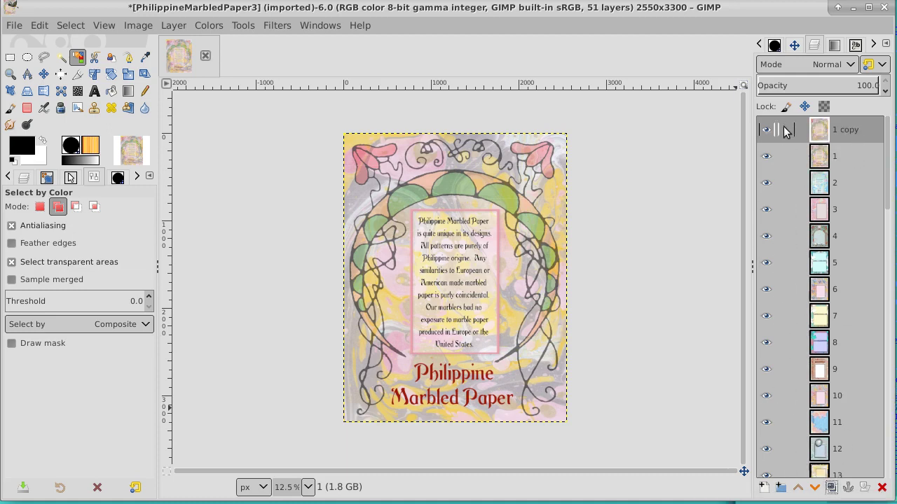
left_click(200, 27)
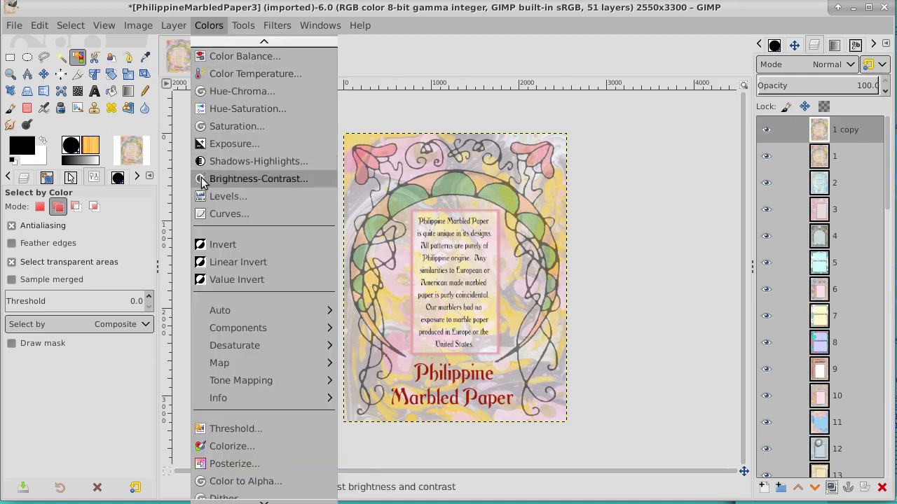
mouse_move(223, 346)
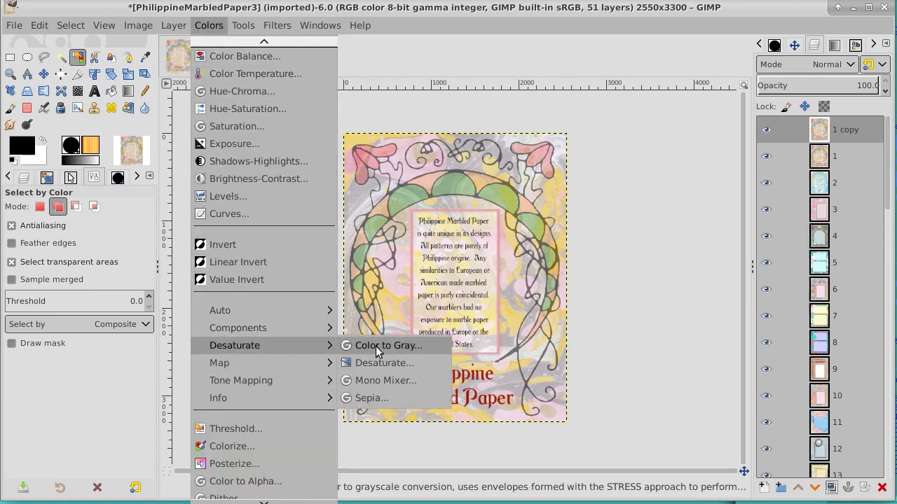
left_click(410, 364)
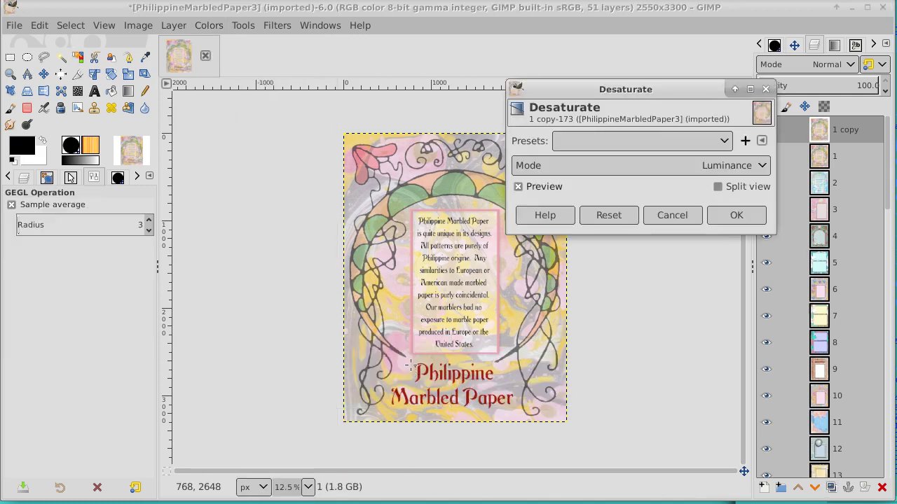
left_click(738, 216)
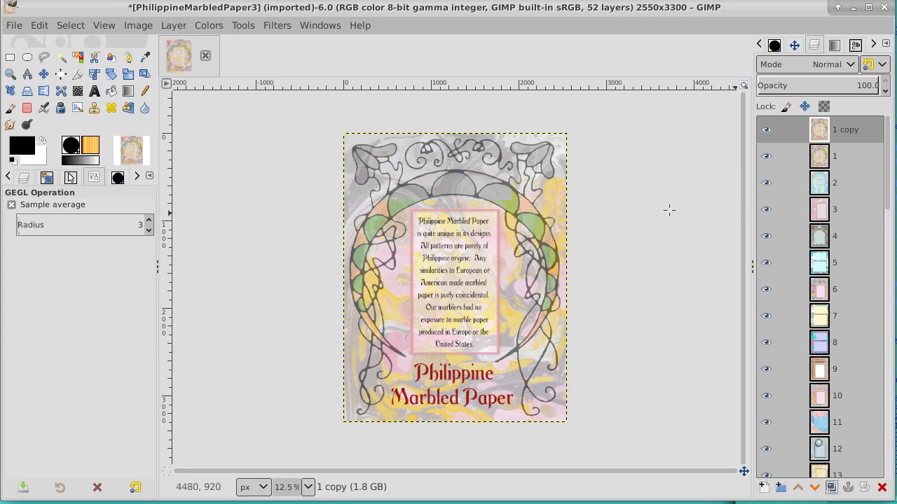
left_click(149, 231)
Steepen the Value curve on '1 copy' so the arch lines become black on white
left_click(207, 26)
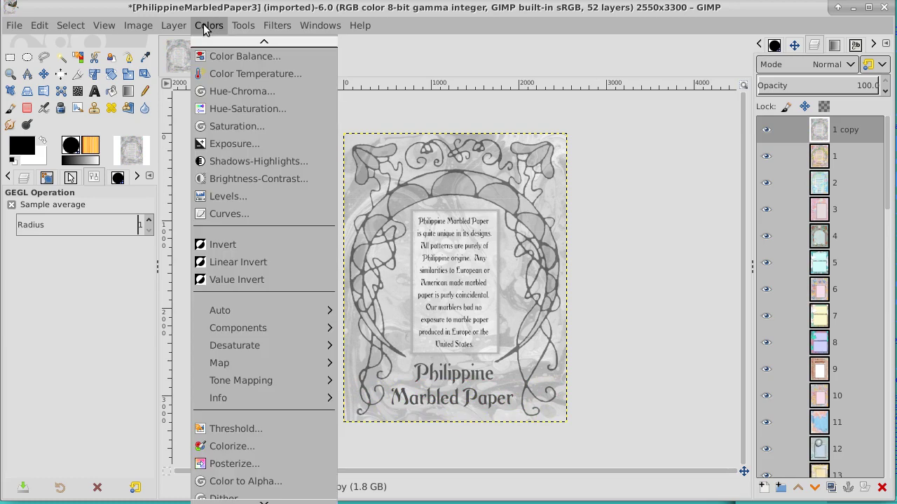
left_click(220, 214)
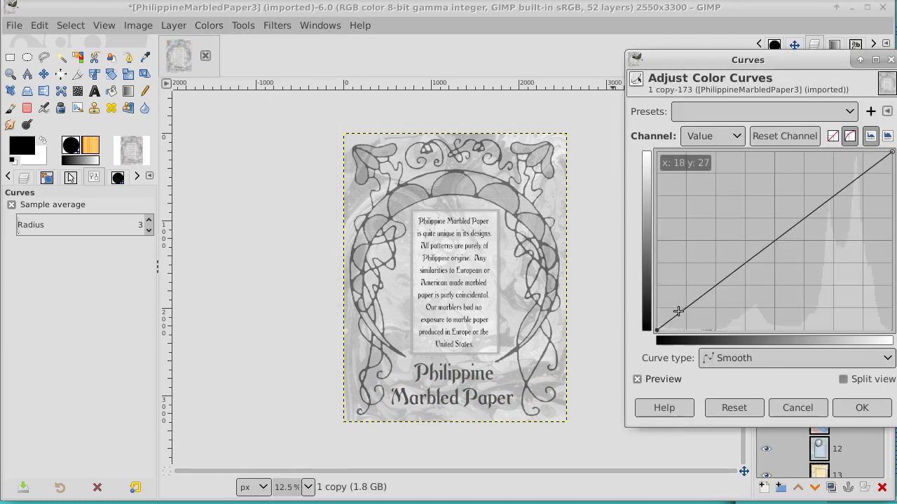
left_click_drag(678, 311, 746, 332)
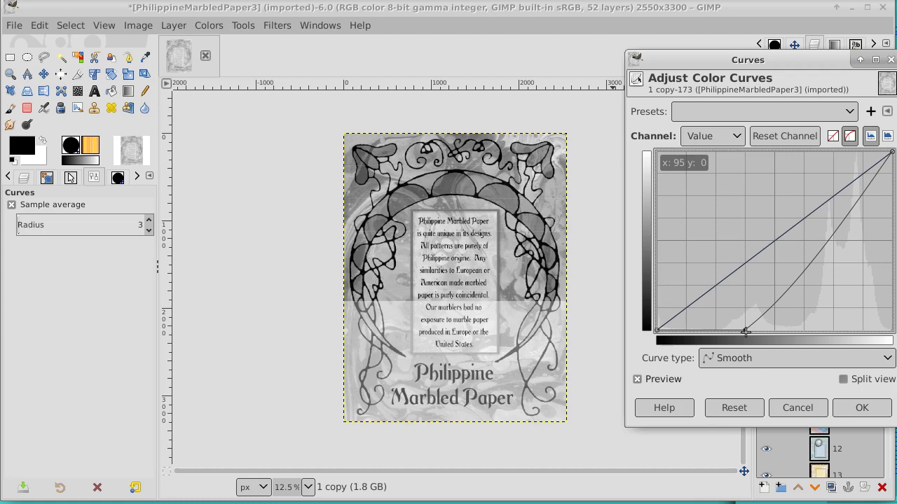
left_click_drag(865, 189, 821, 157)
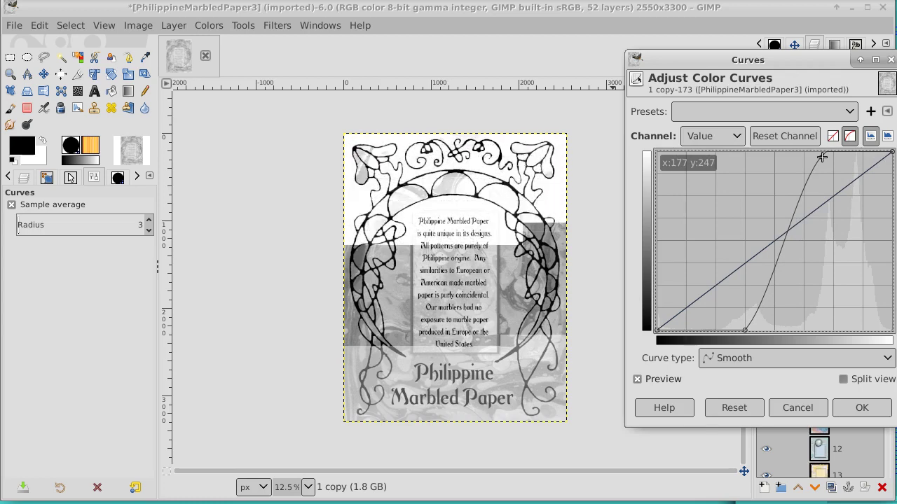
mouse_move(821, 157)
left_mouse_down()
mouse_move(853, 203)
mouse_move(822, 161)
mouse_move(806, 156)
left_mouse_up()
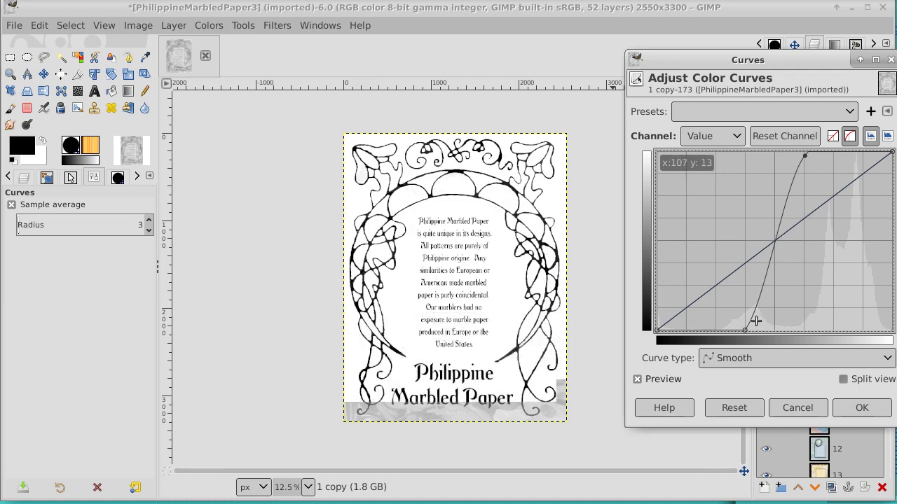
left_click_drag(756, 321, 762, 325)
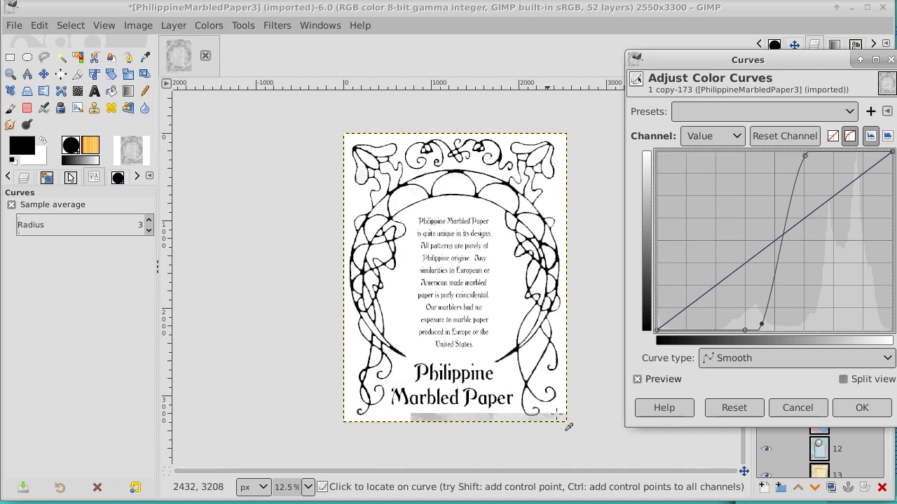
left_click(869, 408)
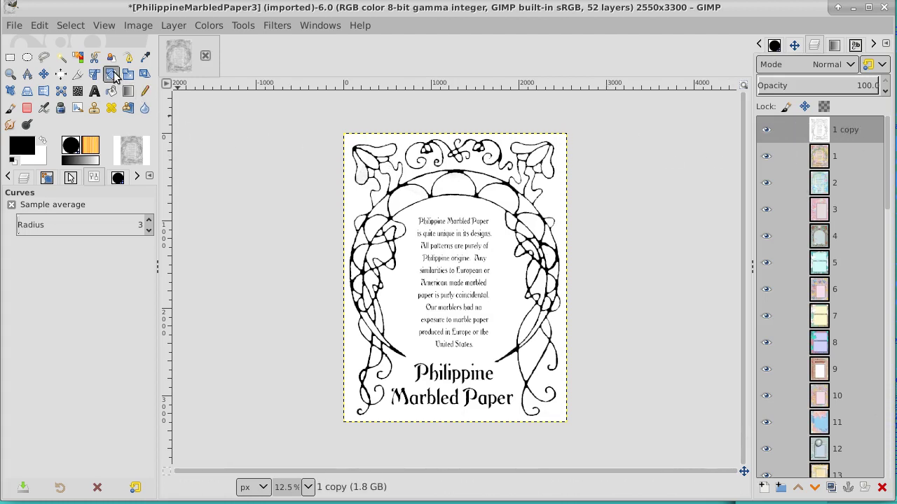
Freehand-select the text panel and title on '1 copy' and delete them
left_click(42, 60)
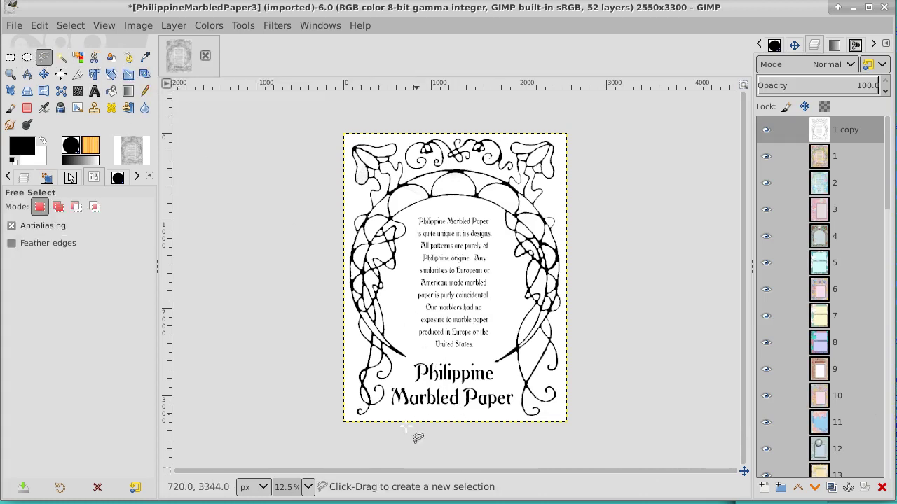
mouse_move(381, 410)
left_mouse_down()
mouse_move(410, 348)
mouse_move(414, 218)
mouse_move(492, 218)
mouse_move(503, 286)
mouse_move(483, 361)
mouse_move(506, 370)
mouse_move(517, 405)
mouse_move(498, 430)
mouse_move(420, 453)
mouse_move(381, 440)
left_mouse_up()
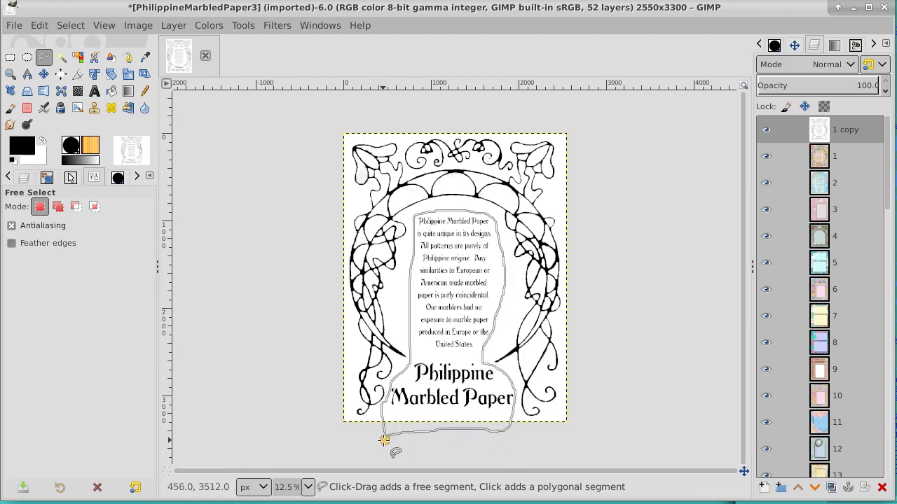
left_click(42, 75)
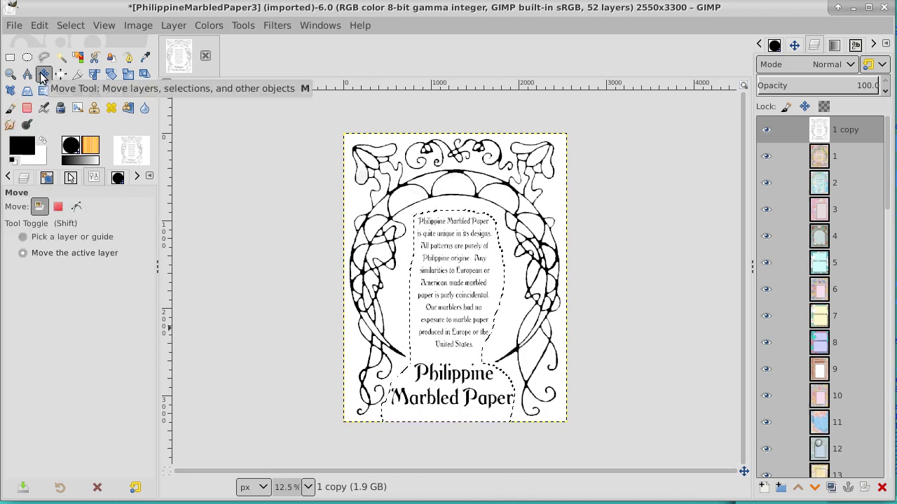
key("Delete")
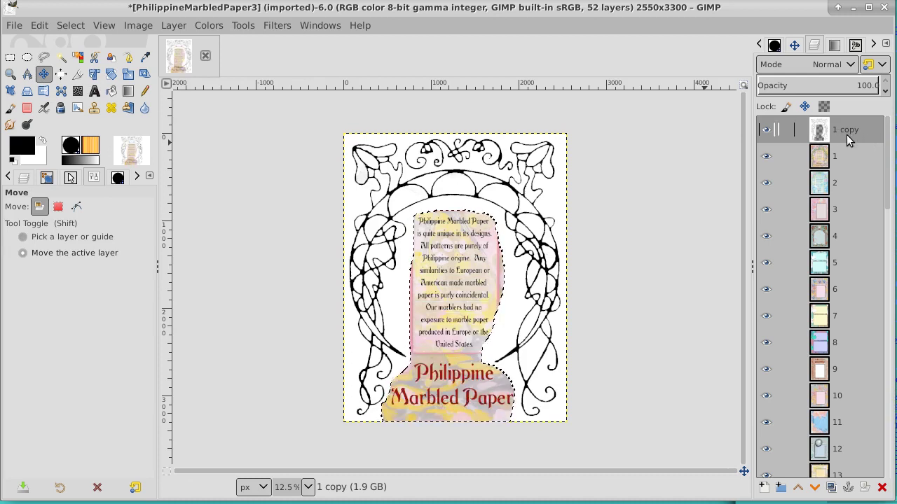
Select the entire line-art layer, copy it, and paste it as a new image
left_click(40, 25)
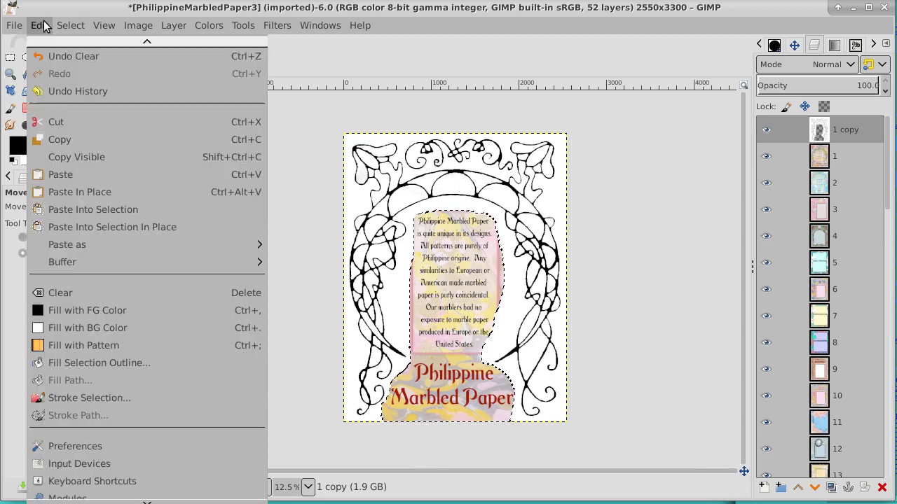
mouse_move(61, 21)
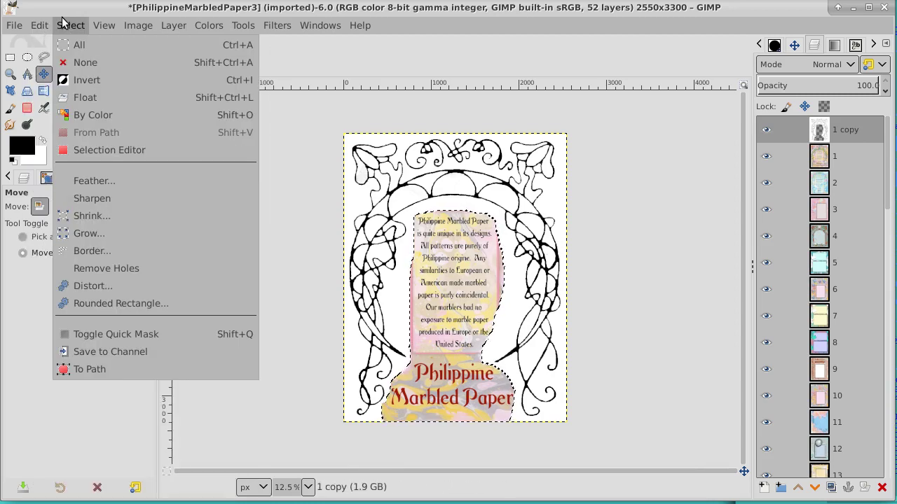
left_click(82, 64)
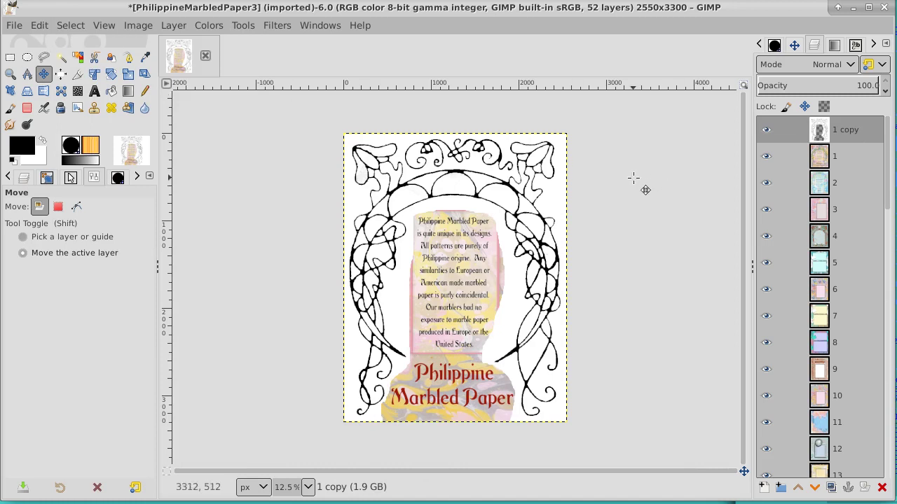
left_click(68, 28)
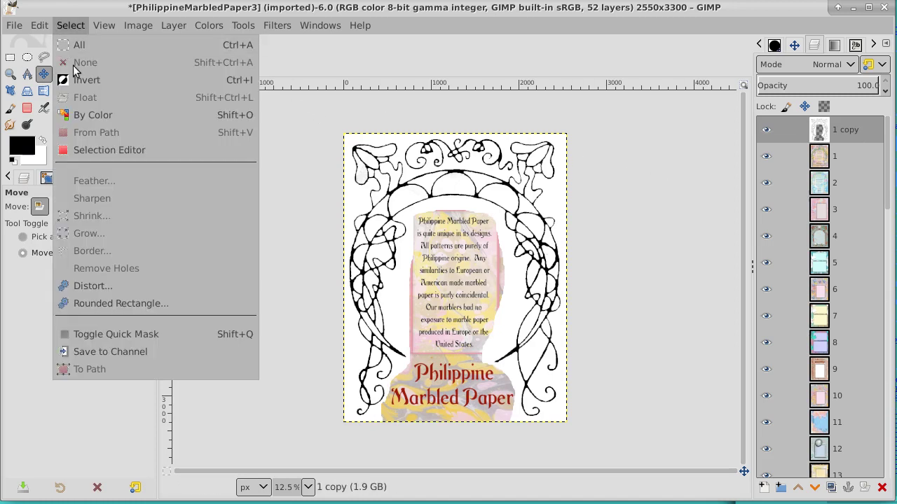
left_click(47, 40)
left_click(42, 28)
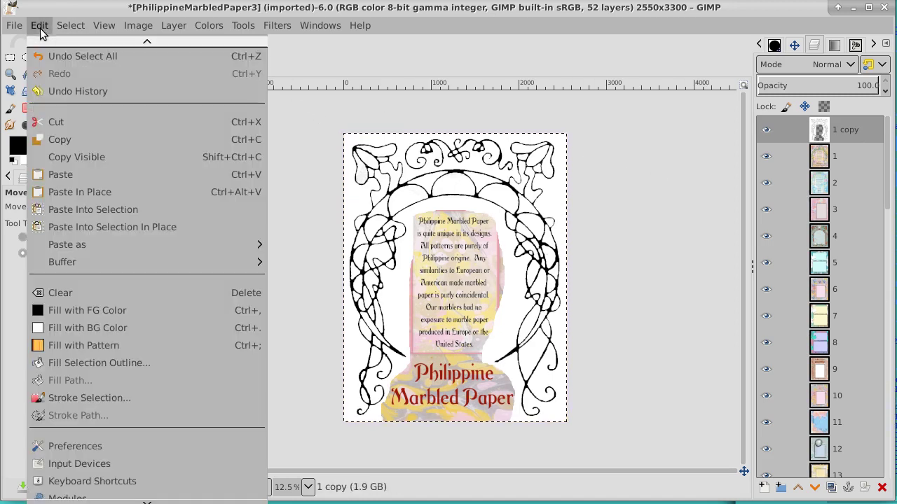
left_click(56, 138)
left_click(42, 30)
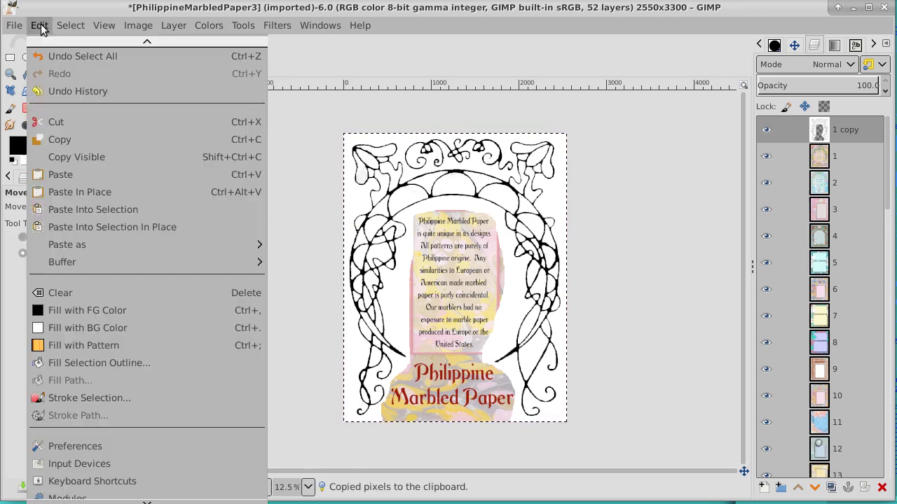
mouse_move(141, 244)
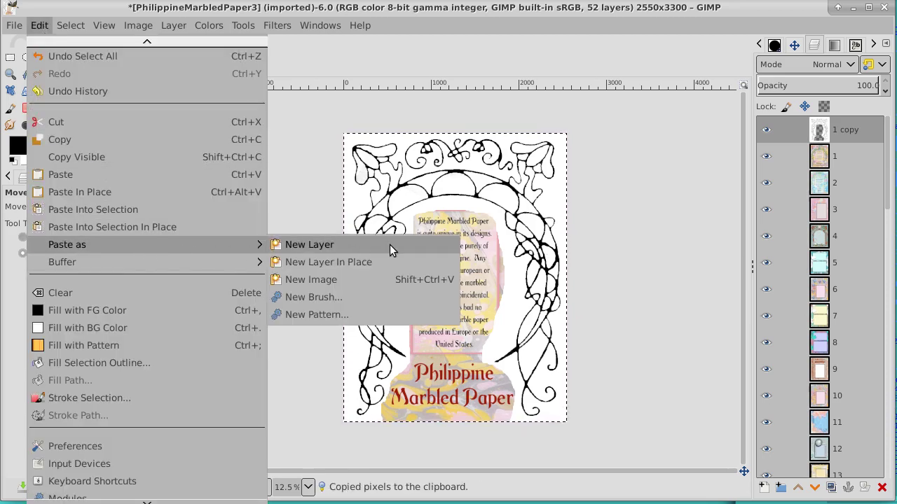
left_click(372, 279)
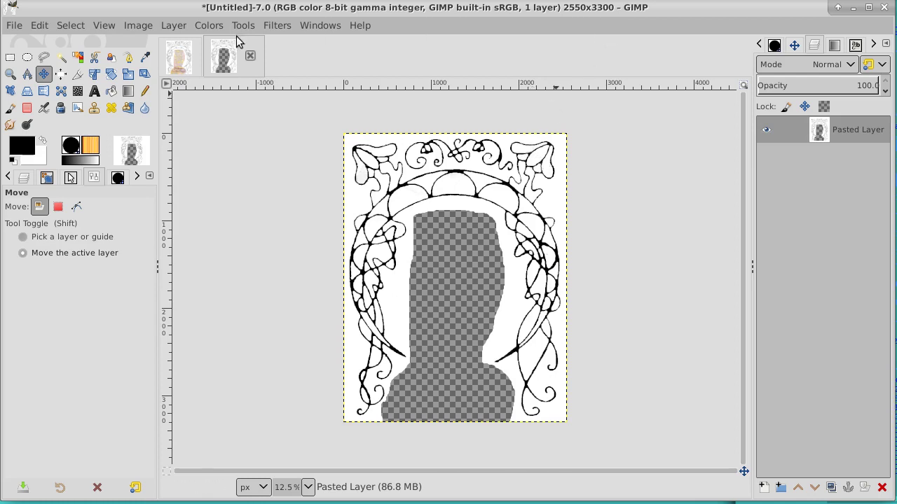
Scale the line-art image to 556 × 720 pixels by setting height 720
left_click(140, 26)
left_click(185, 223)
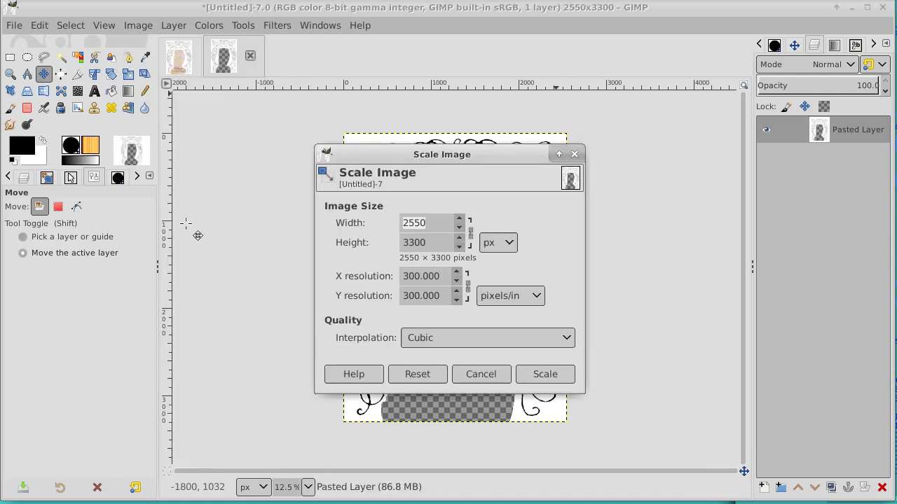
key("Tab")
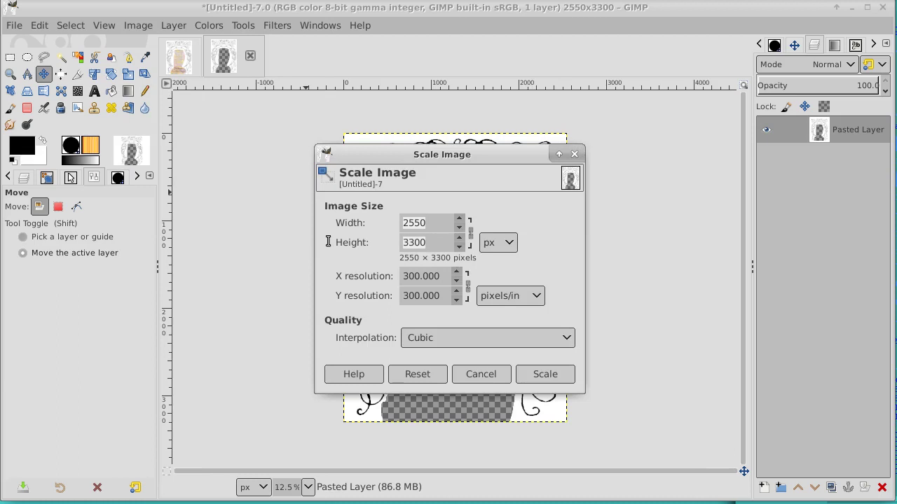
type("720")
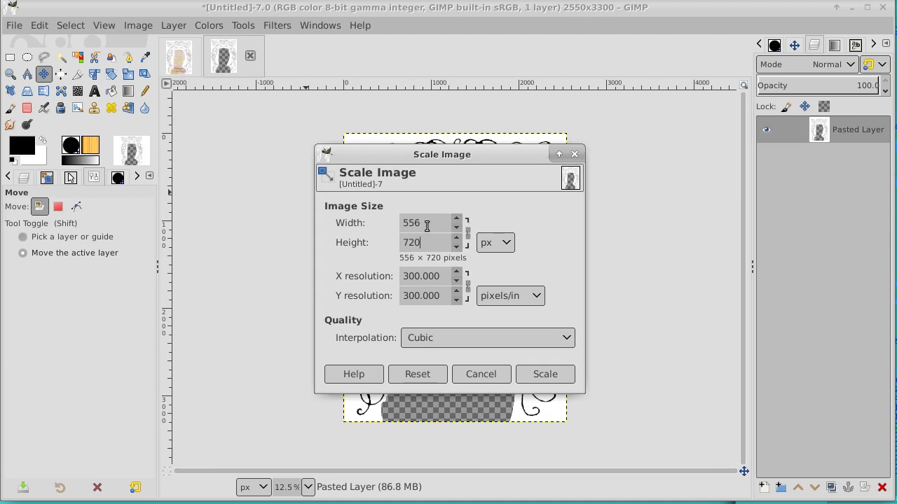
left_click(557, 370)
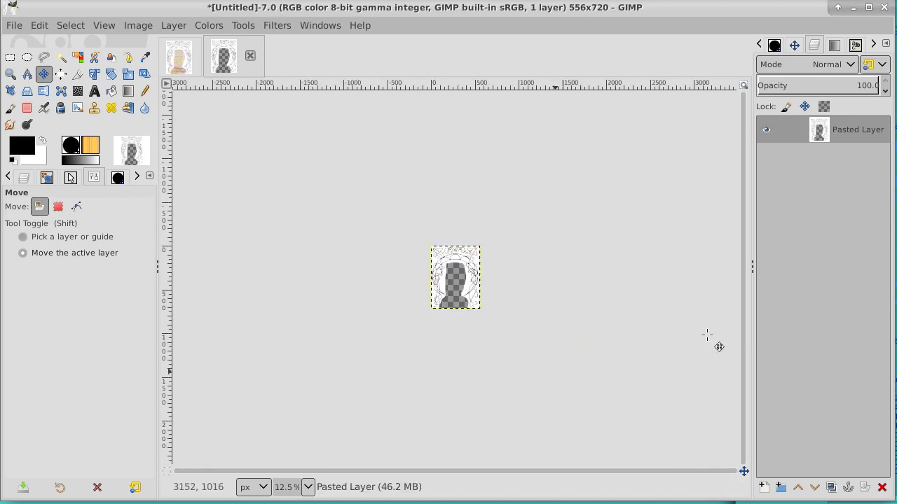
left_click(10, 74)
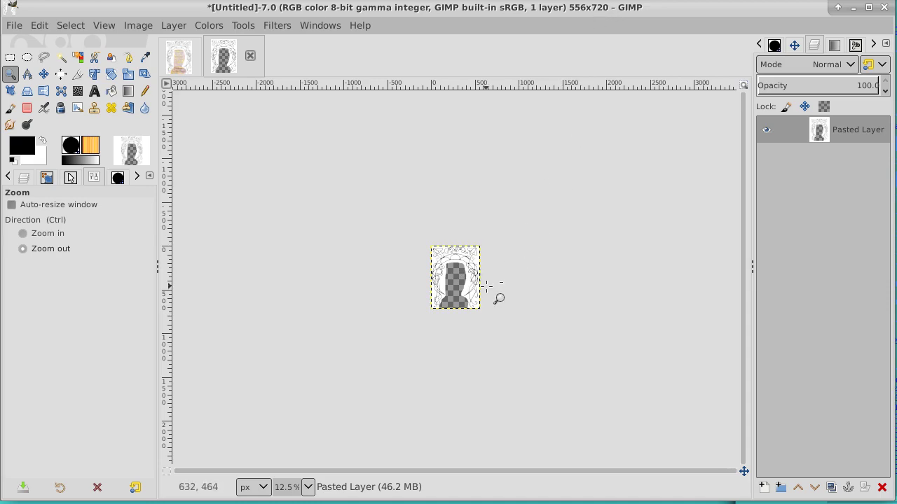
scroll(486, 286, "up", 5, "ctrl")
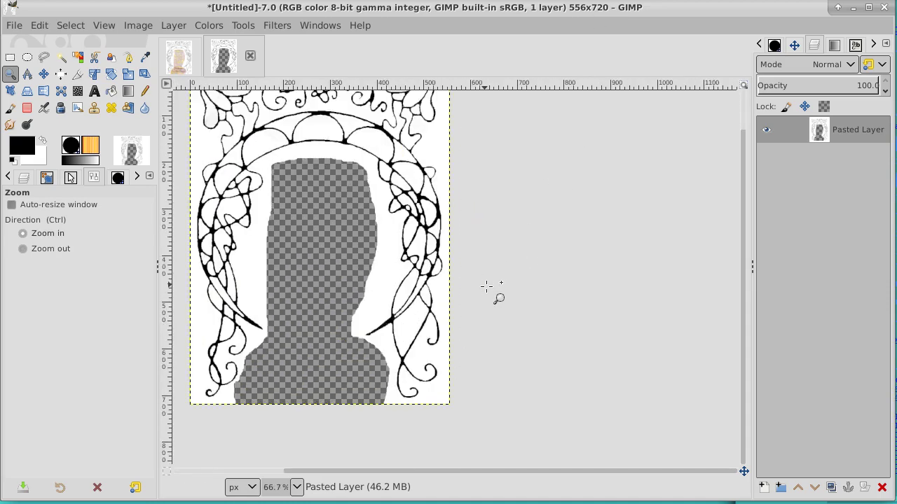
left_click_drag(412, 217, 557, 256)
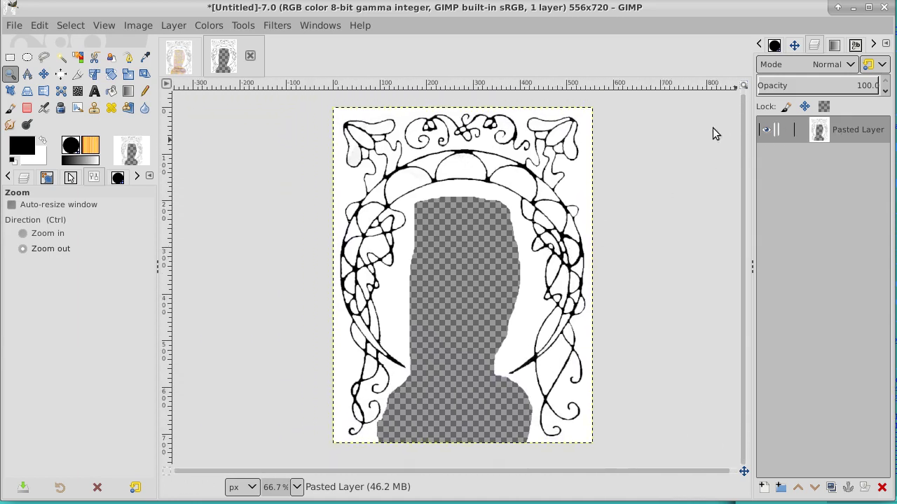
Apply an S-shaped Value curve to the scaled Pasted Layer to sharpen the black lines
left_click(208, 25)
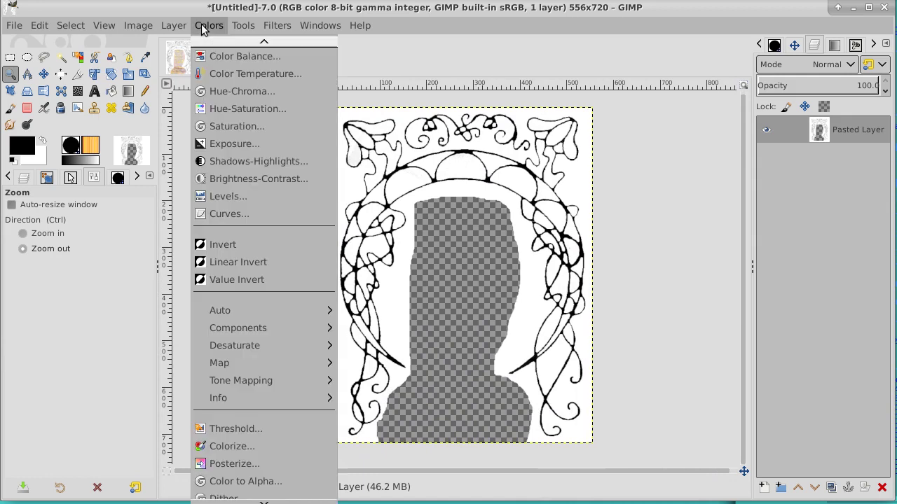
left_click(223, 207)
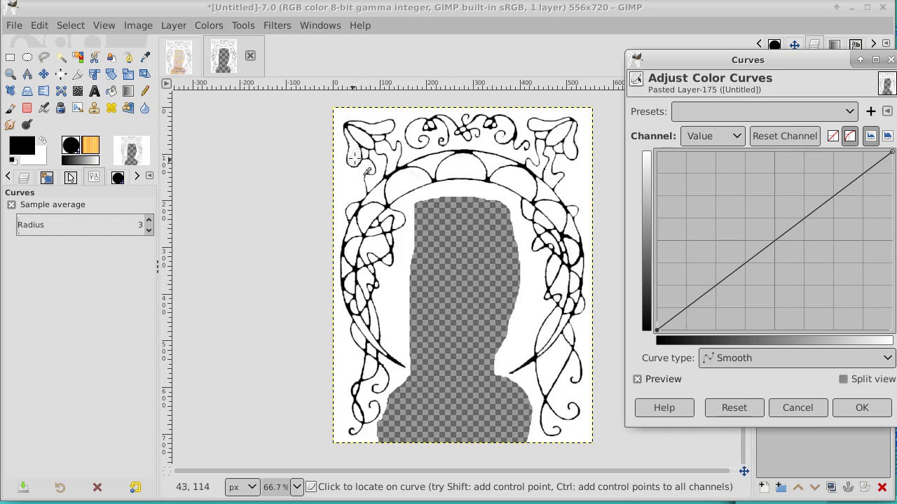
left_click_drag(837, 187, 803, 156)
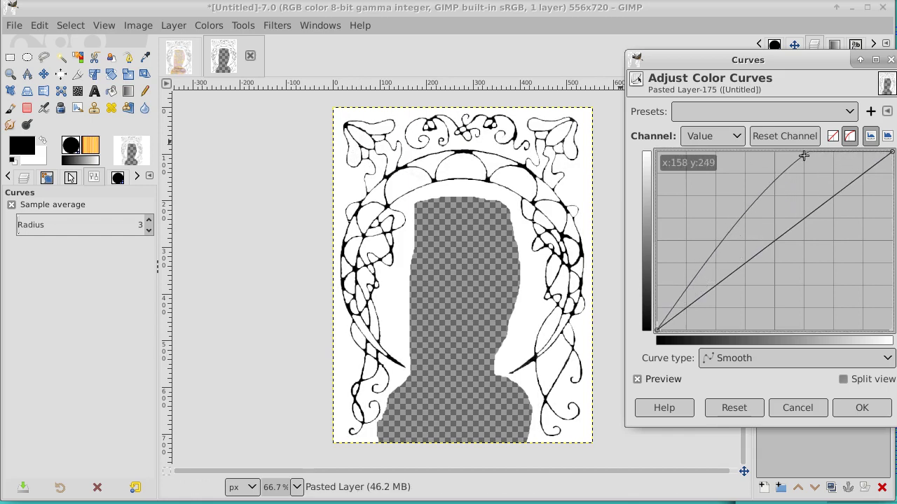
left_click_drag(679, 299, 743, 325)
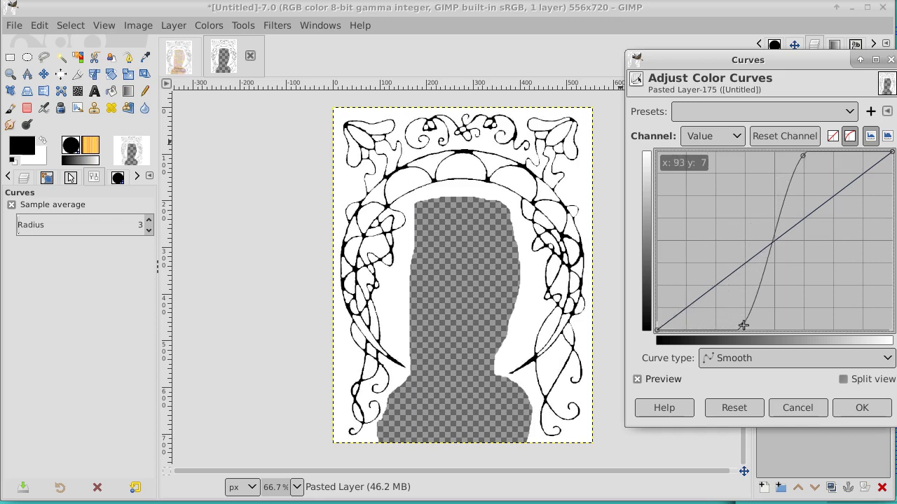
left_click(867, 411)
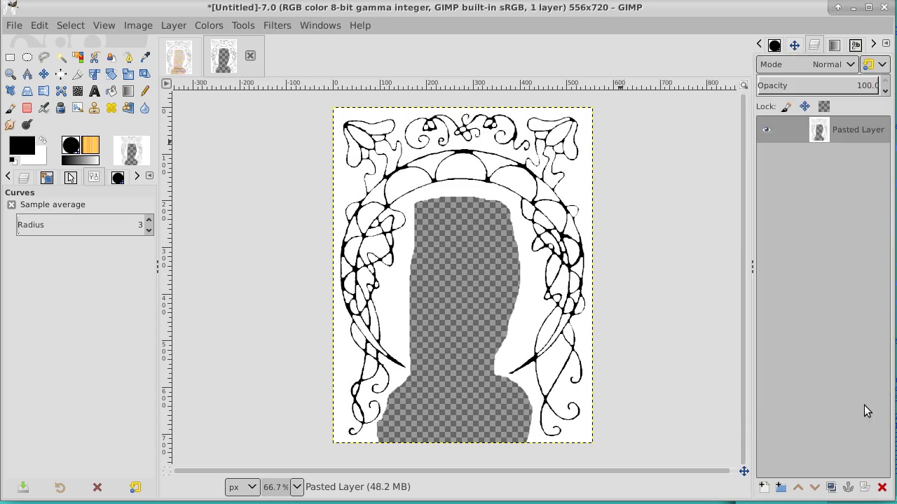
Duplicate the line-art layer and turn the copy's white transparent with Color to Alpha
left_click(832, 489)
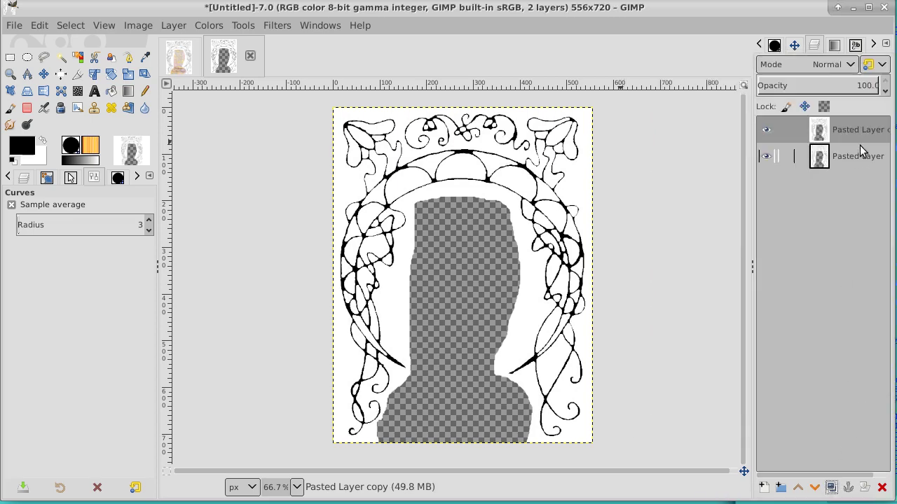
left_click(852, 126)
left_click(209, 25)
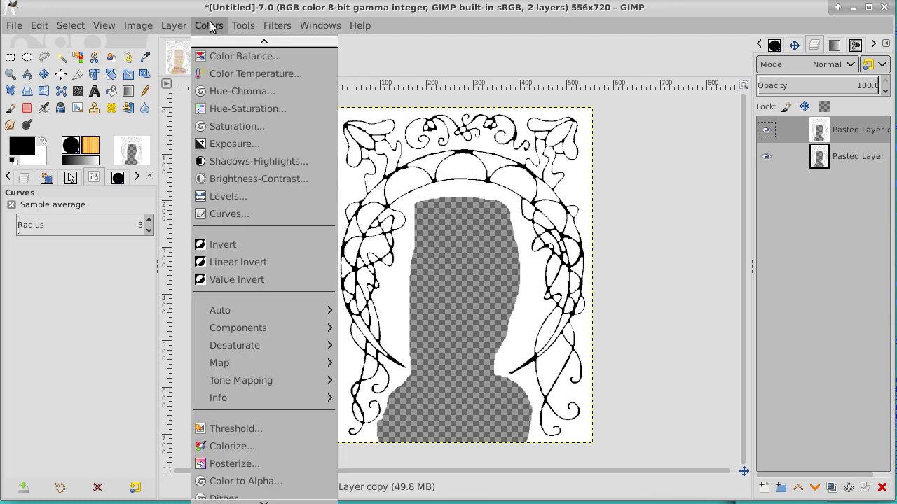
left_click(251, 484)
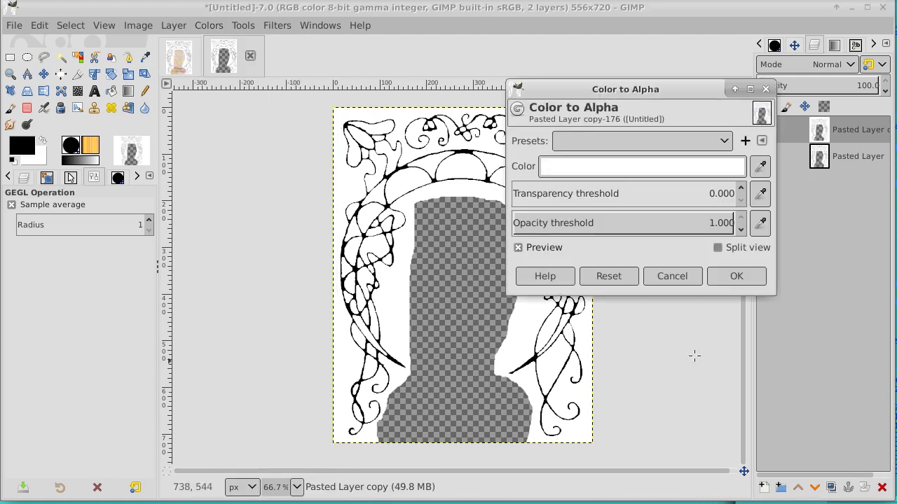
left_click(736, 277)
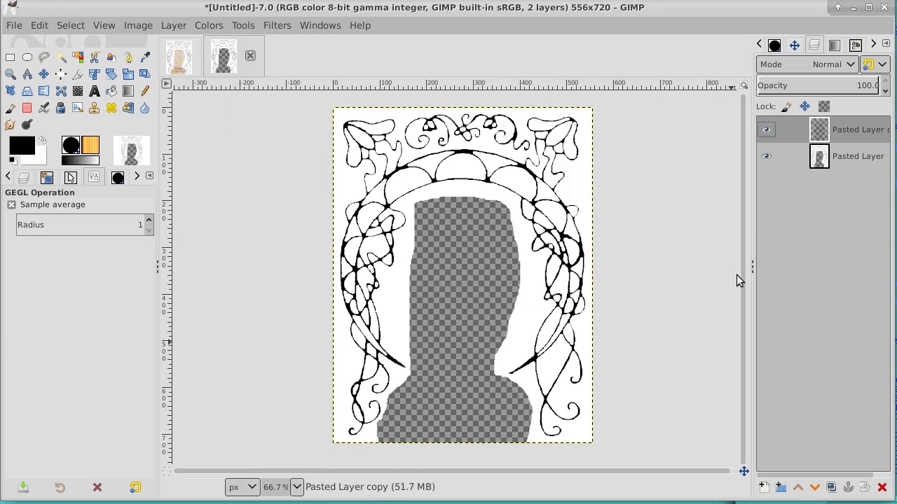
Hide the original layer, then duplicate the transparent copy and merge it down to darken lines
left_click(767, 157)
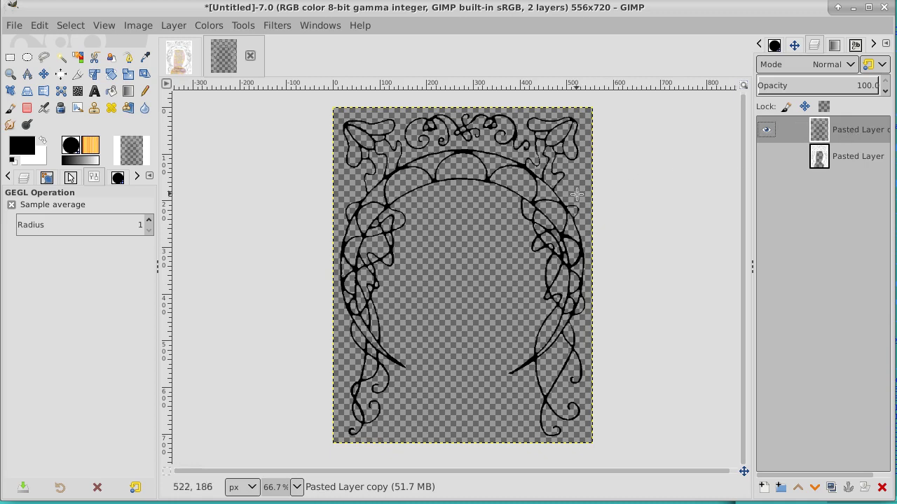
left_click(831, 489)
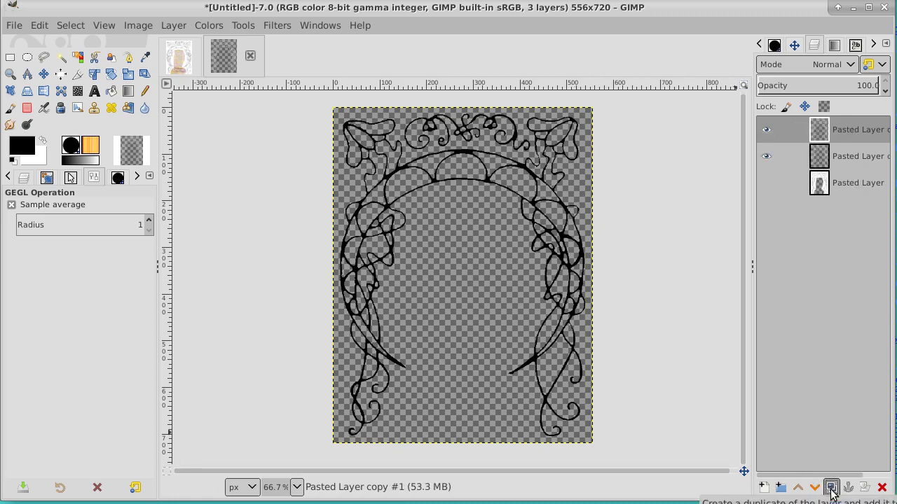
right_click(842, 128)
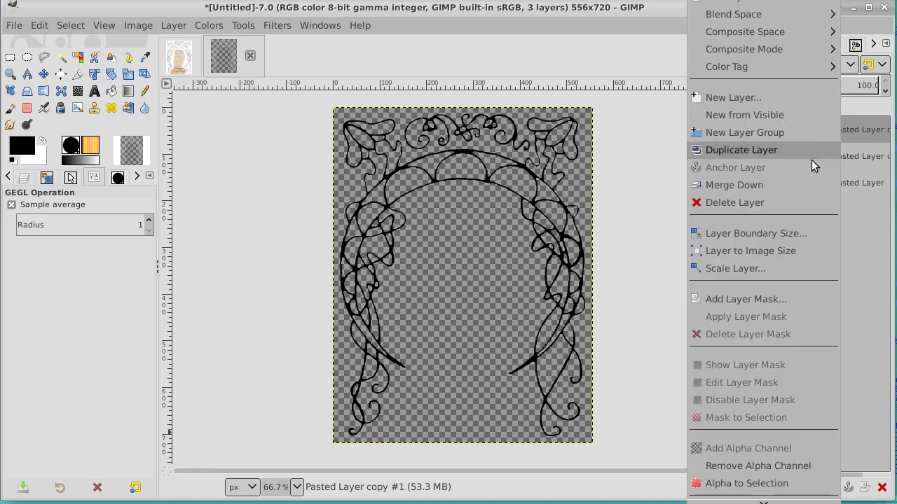
left_click(785, 188)
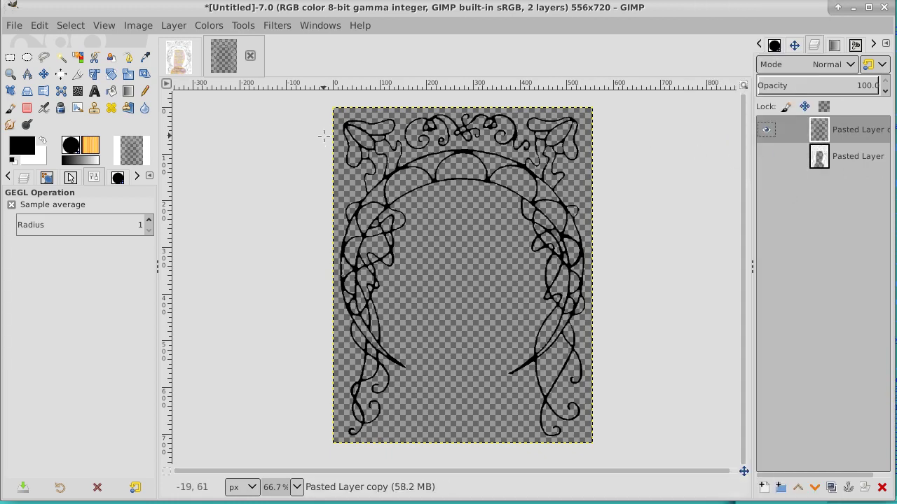
Select the transparent area by colour and invert it so only the black lines are selected
left_click(75, 58)
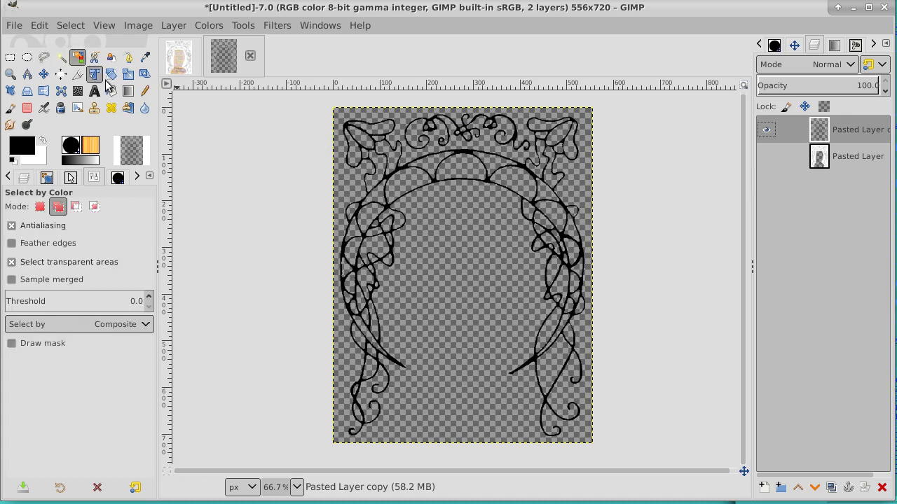
left_click(577, 181)
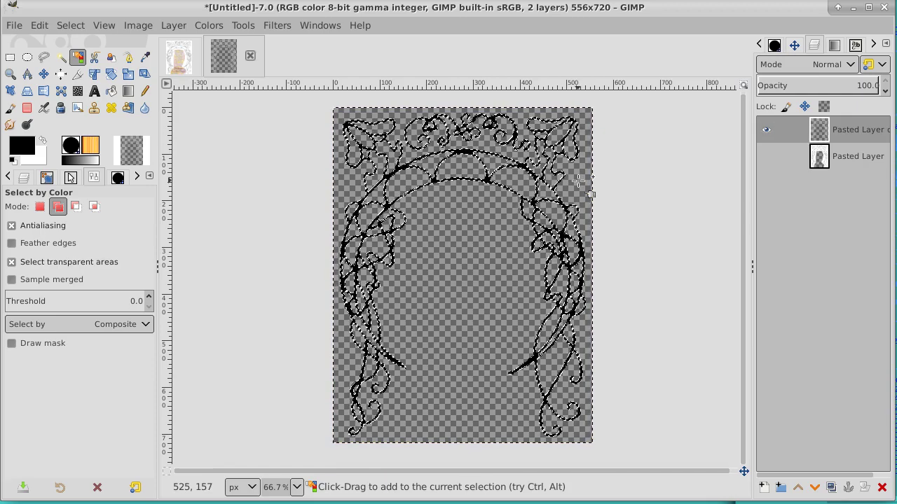
left_click(74, 26)
left_click(78, 81)
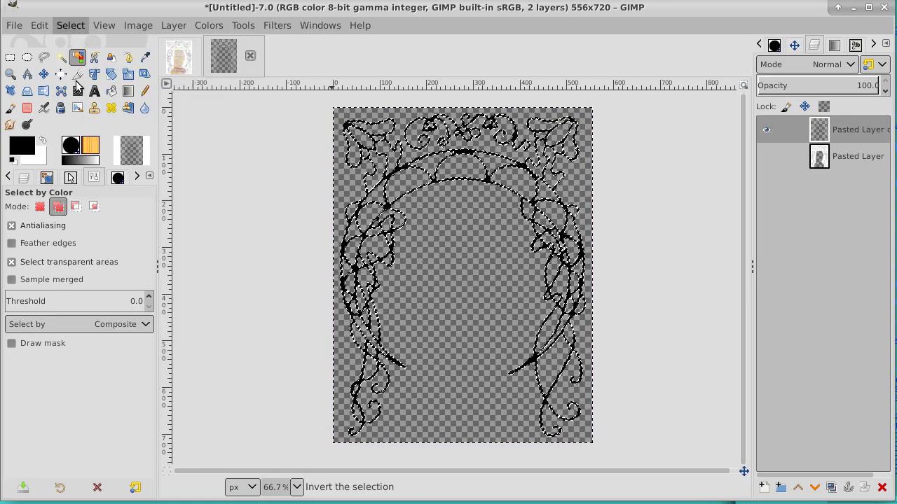
Zoom in closely on the line art to inspect the selection edges
left_click(10, 73)
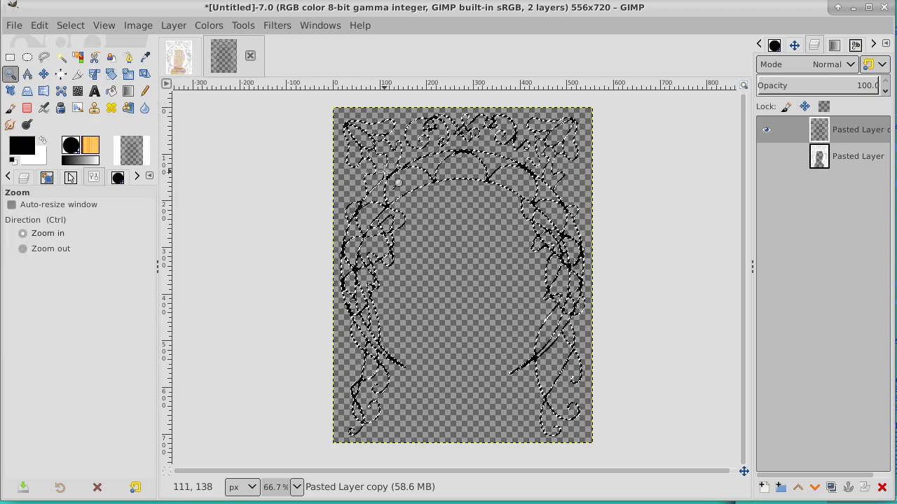
left_click(384, 170)
left_click(385, 170)
left_click(384, 171)
left_click(384, 170)
left_click(384, 170)
left_click(386, 170)
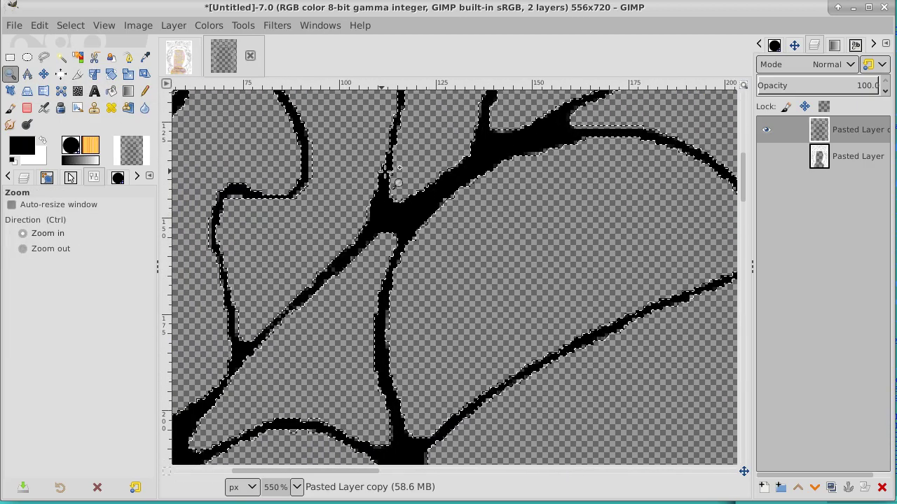
key("ctrl")
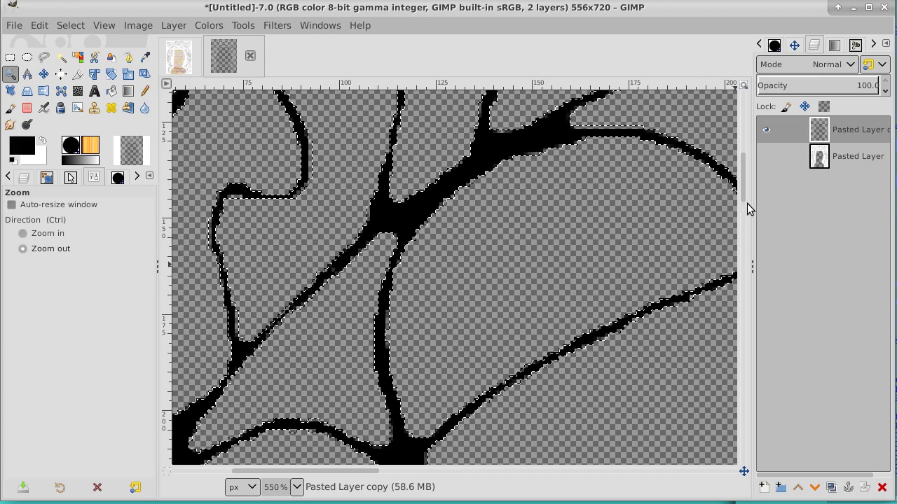
left_click_drag(745, 186, 741, 139)
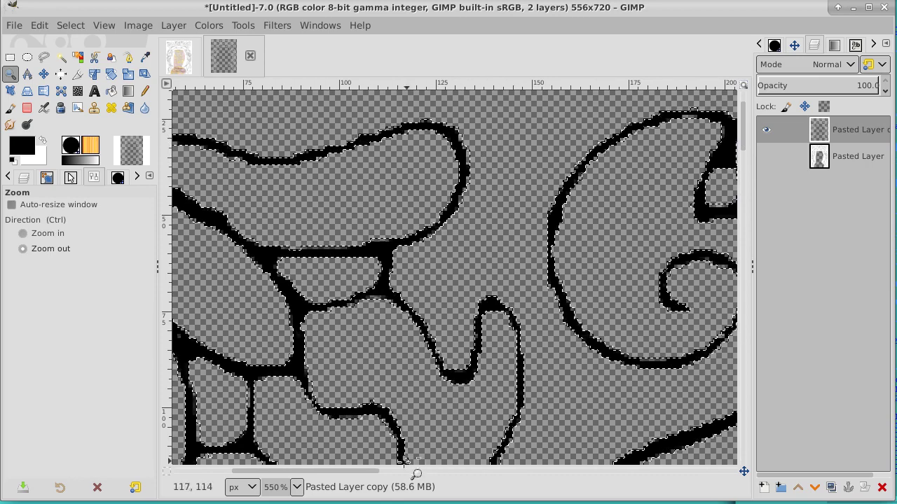
mouse_move(372, 474)
left_mouse_down()
mouse_move(289, 471)
mouse_move(371, 474)
left_mouse_up()
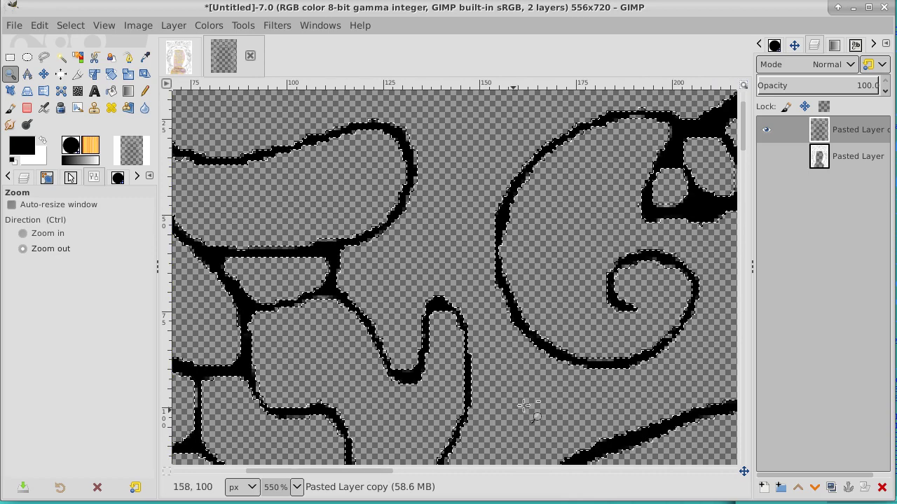
Bucket-fill the line-art selection with black on a new layer and merge it into 'Pasted Layer copy'
left_click(764, 487)
key("Return")
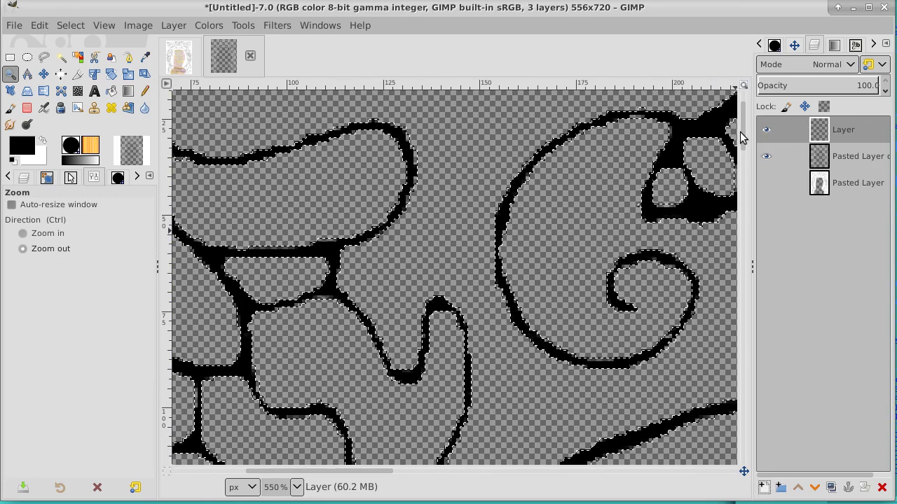
left_click_drag(744, 135, 744, 98)
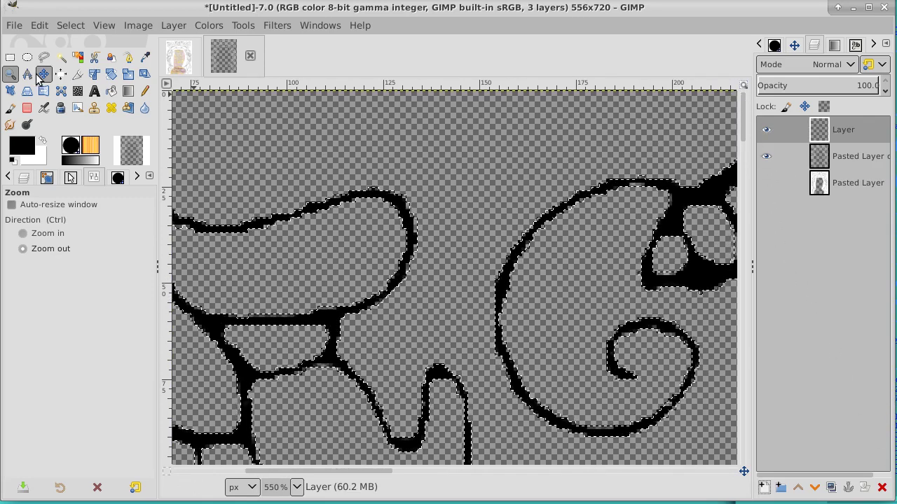
left_click(113, 92)
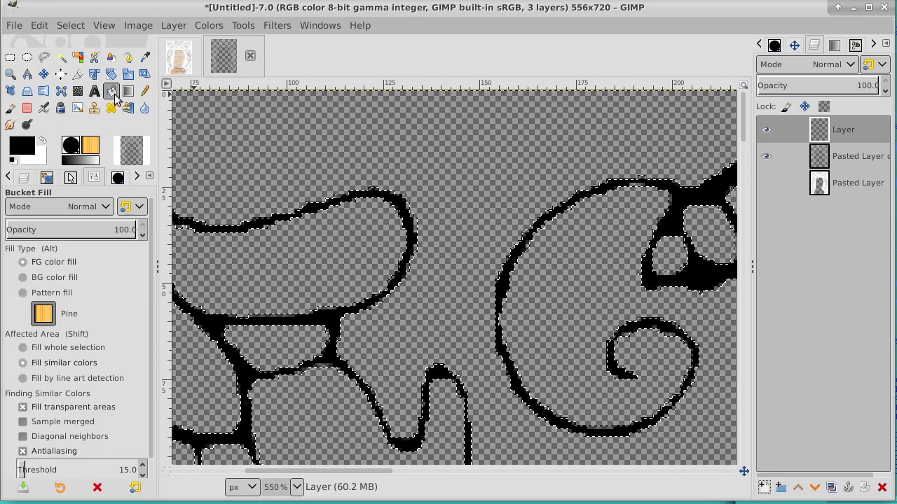
left_click(413, 239)
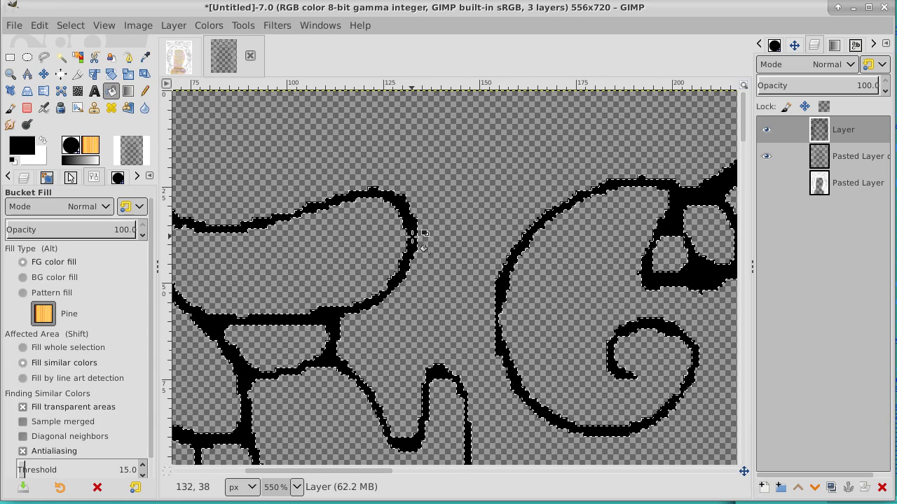
right_click(848, 132)
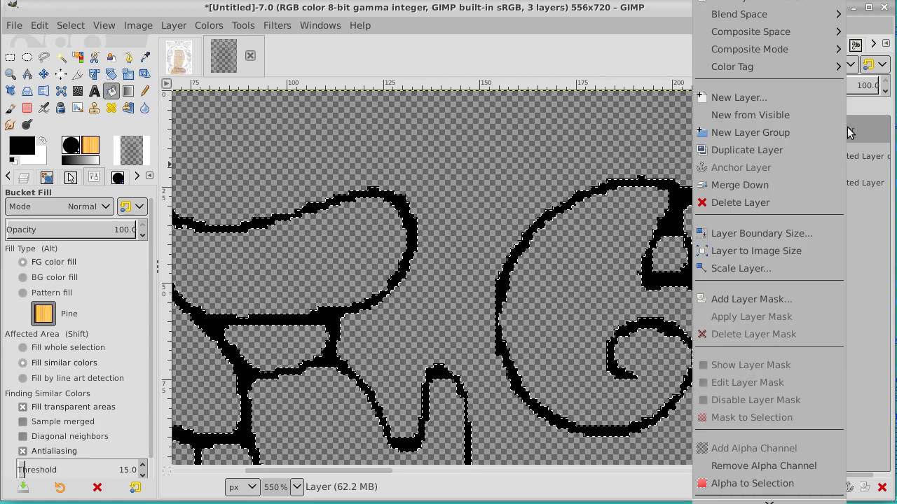
left_click(808, 183)
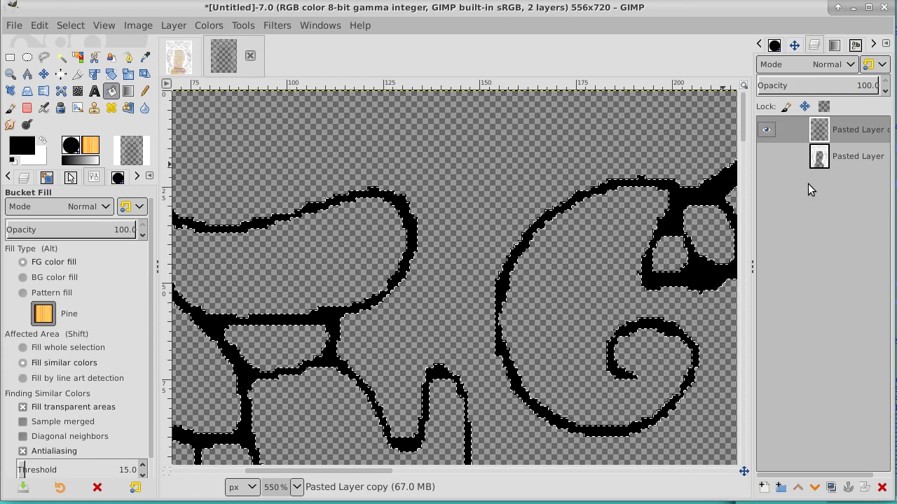
Zoom out to show the whole frame and copy the selected black line art with Edit > Copy
left_click(44, 77)
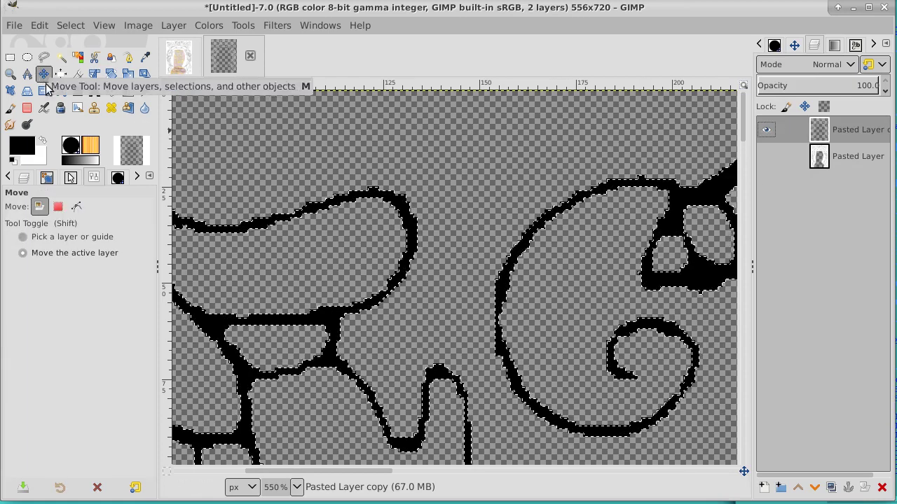
key("z")
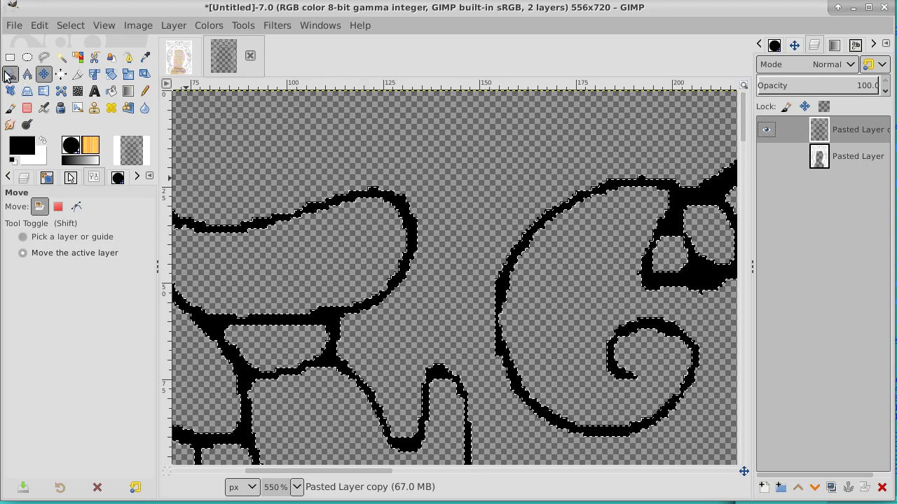
left_click(398, 273)
left_click(398, 273)
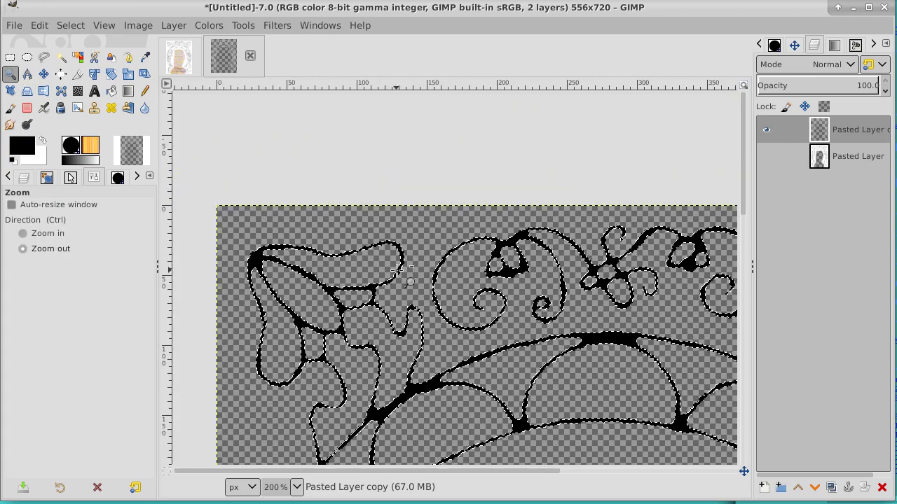
left_click(397, 274)
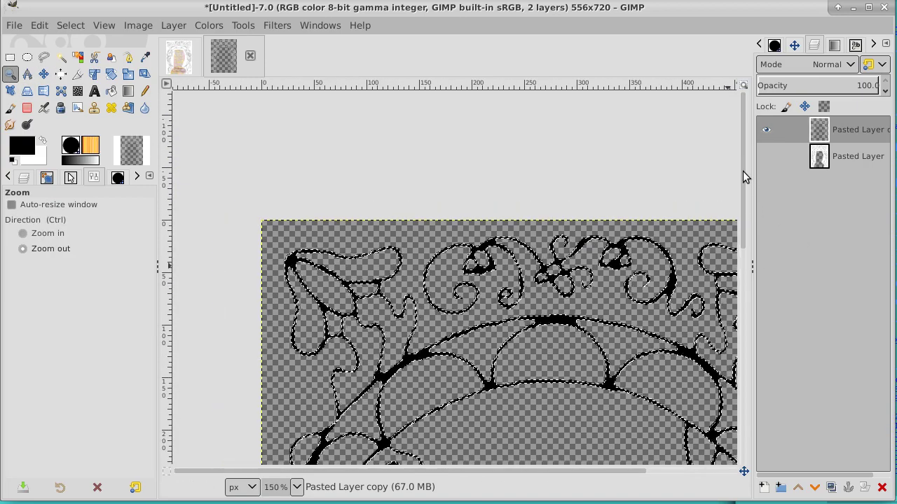
left_click_drag(742, 171, 742, 207)
left_click(491, 217)
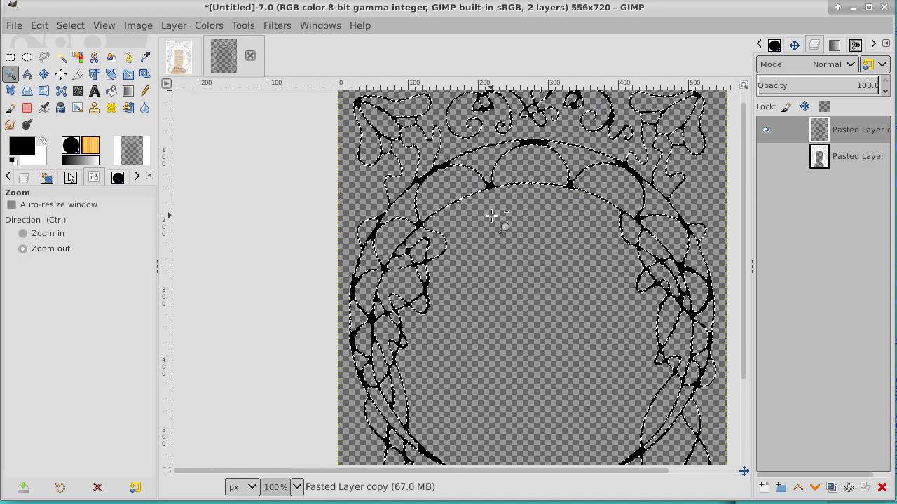
left_click(491, 216)
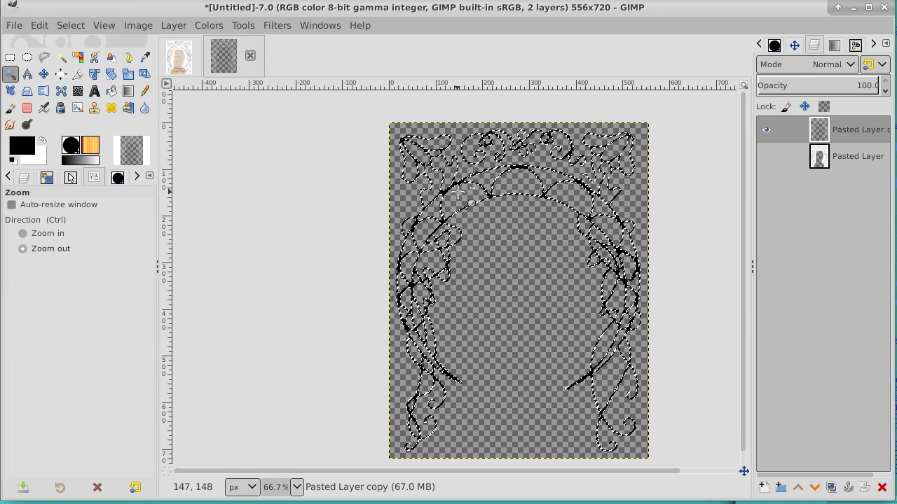
left_click(68, 26)
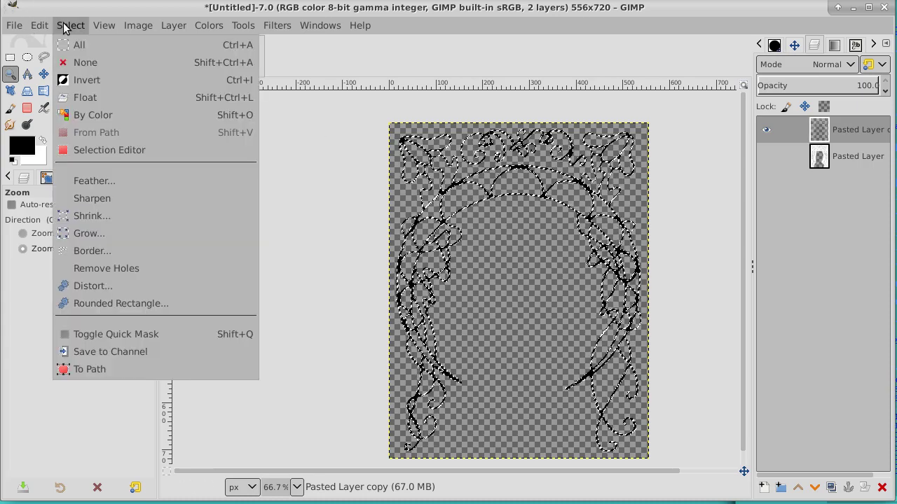
mouse_move(39, 28)
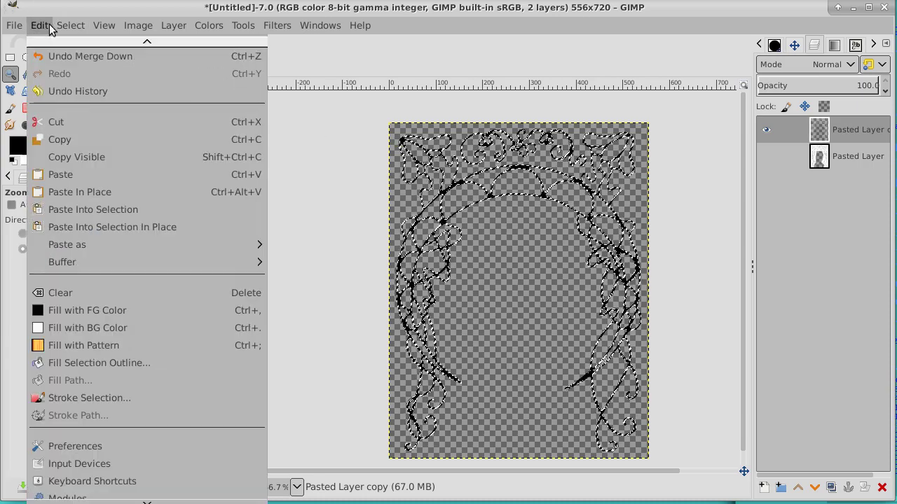
left_click(60, 139)
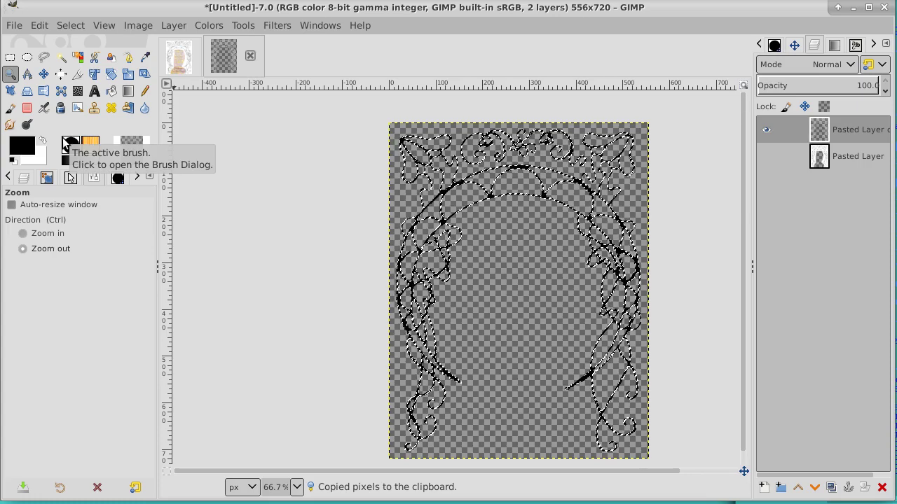
Create a new image with width 1280 and height 720, then add an empty Layer above Background
left_click(13, 25)
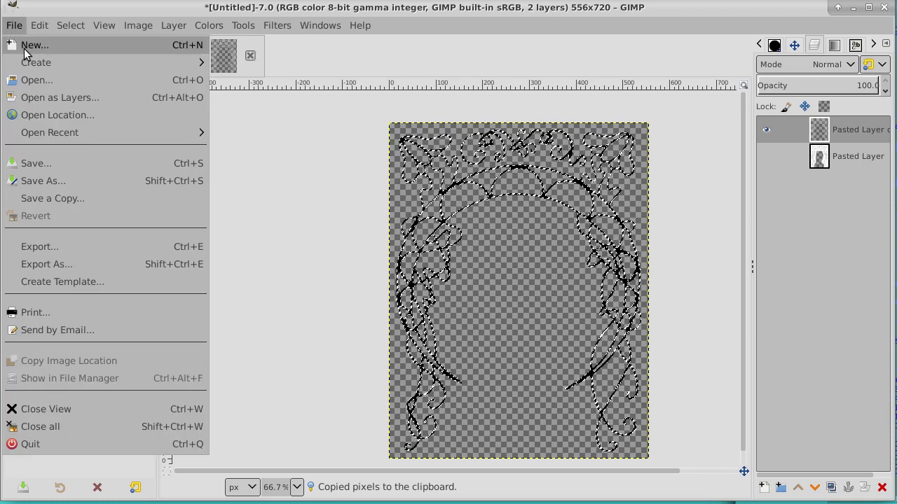
left_click(28, 44)
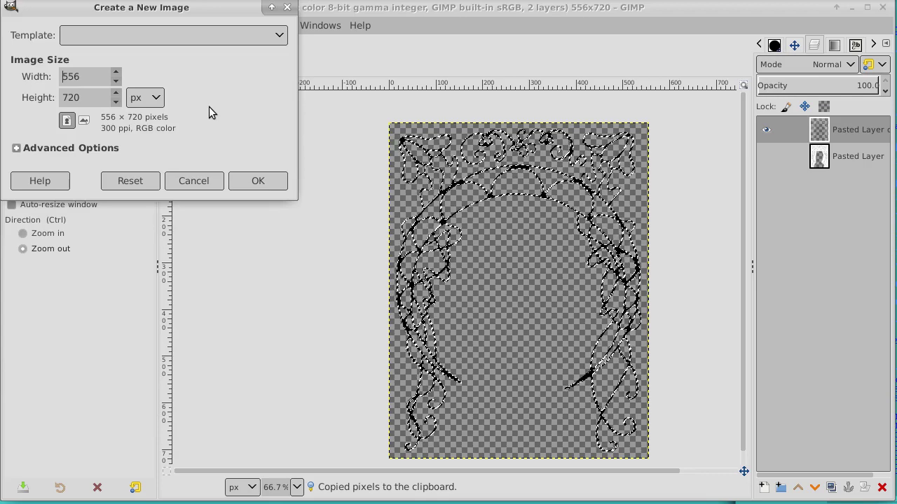
double_click(82, 77)
type("12")
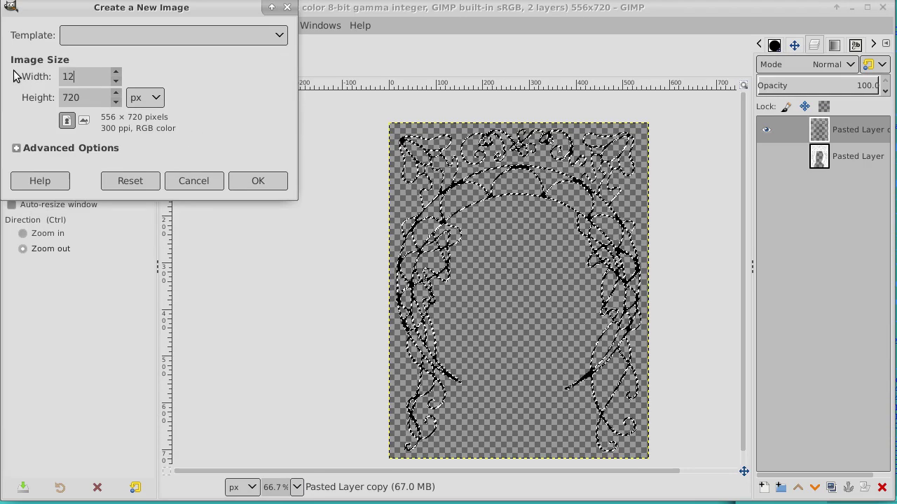
type("80")
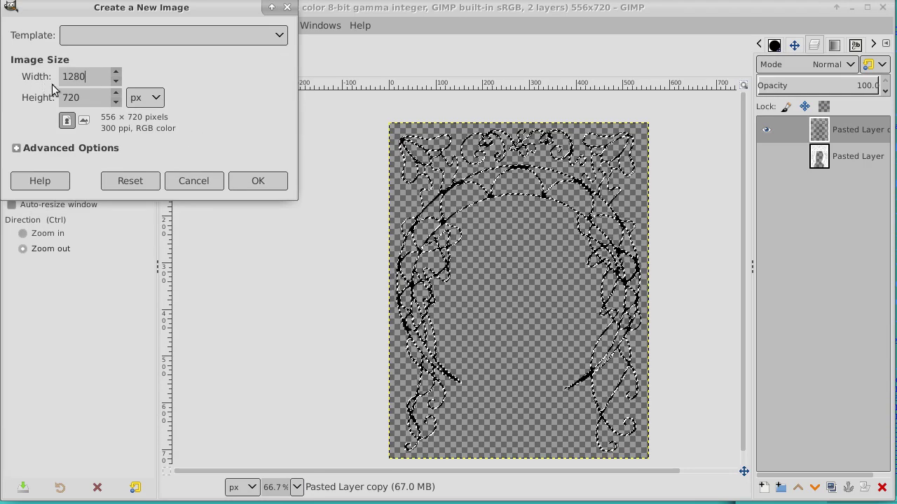
left_click(257, 180)
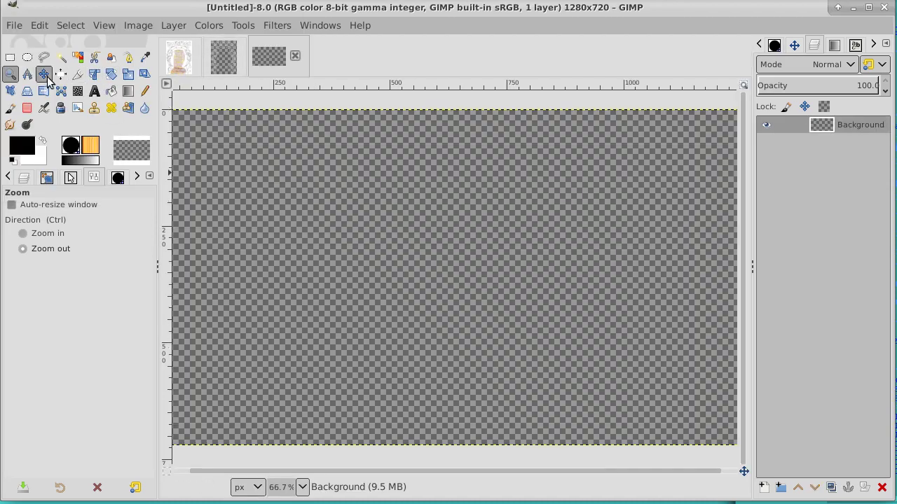
left_click(372, 265)
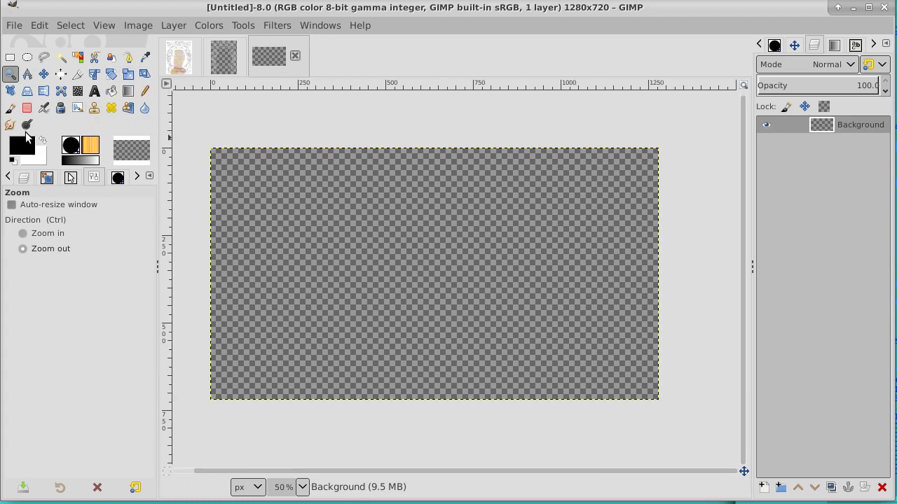
left_click(763, 487)
key("Return")
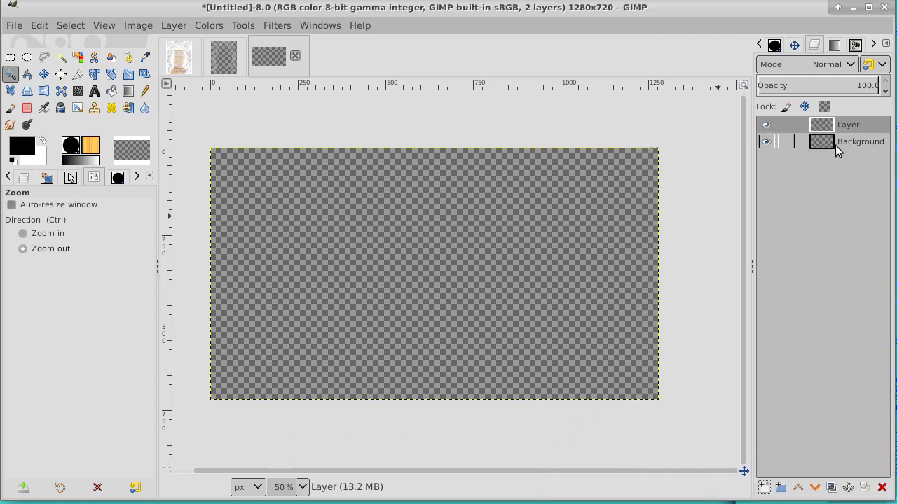
Copy marbled paper layer 28 from the PhilippineMarbledPaper3 image to the clipboard
left_click(176, 63)
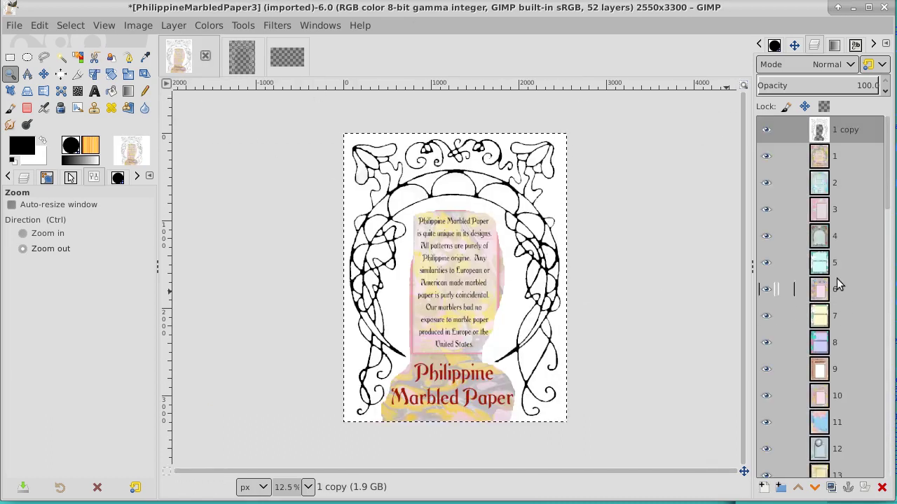
left_click_drag(886, 183, 887, 303)
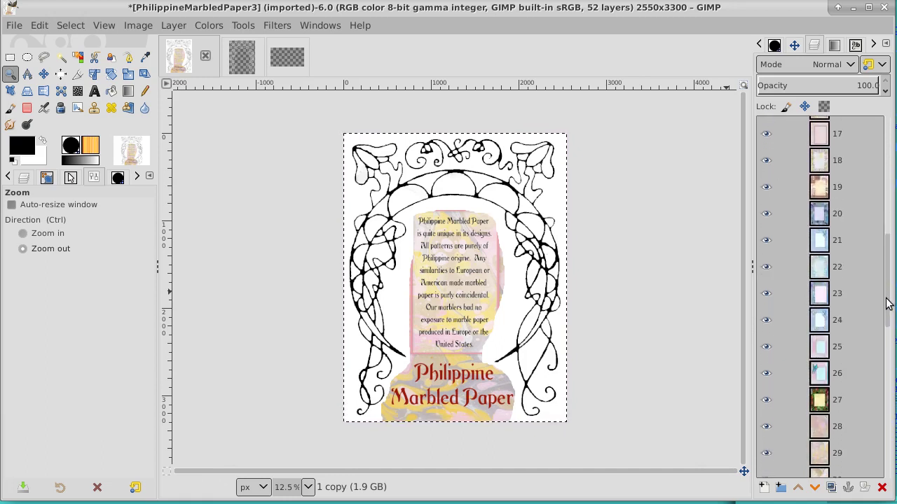
left_click(850, 266)
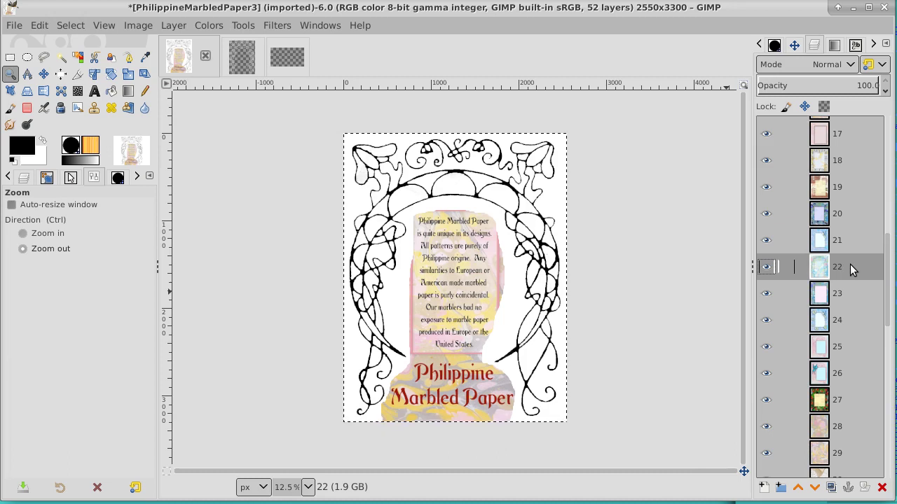
left_click(852, 434)
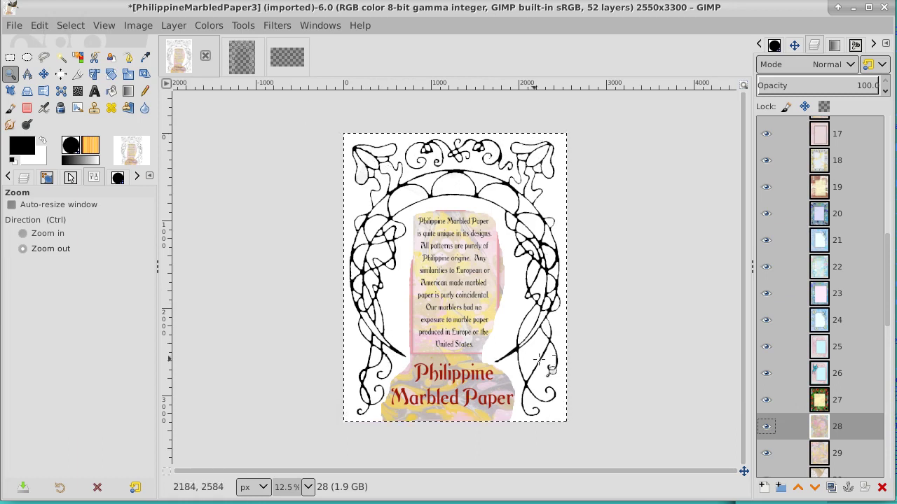
left_click(42, 26)
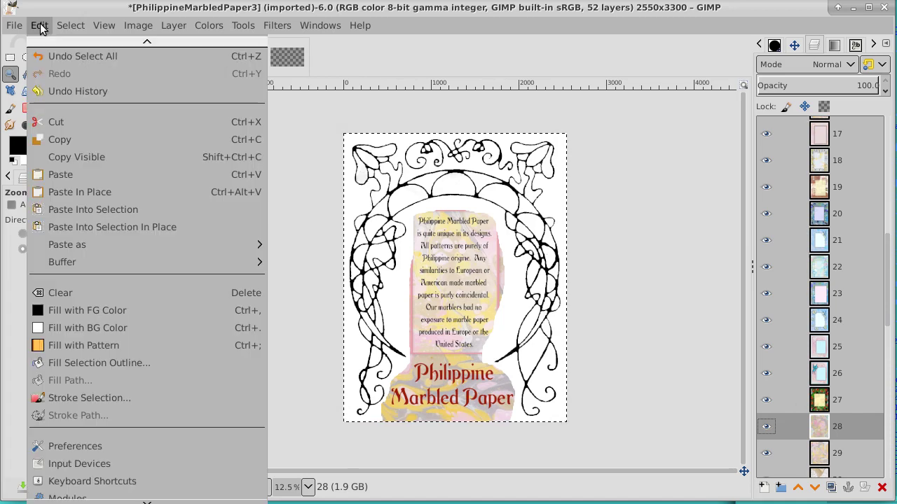
left_click(59, 139)
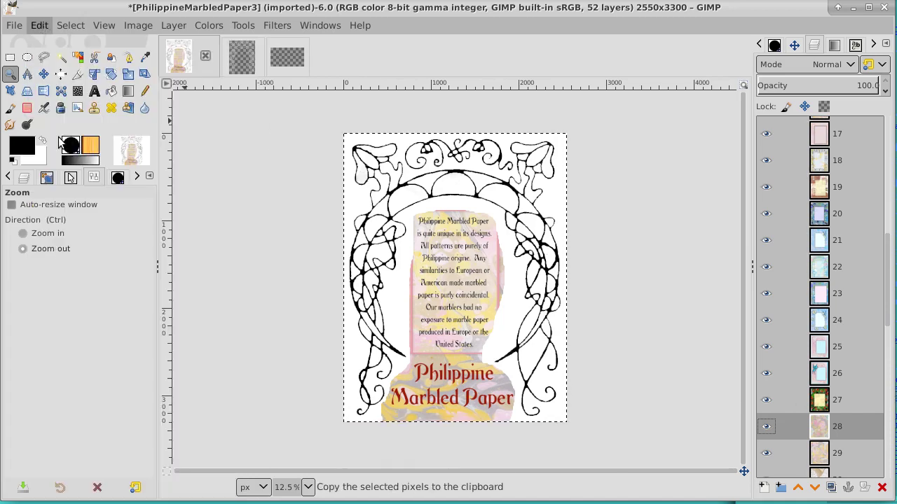
left_click(278, 60)
Paste the marbled paper as a new image and rotate it 90° counter-clockwise to landscape
left_click(40, 27)
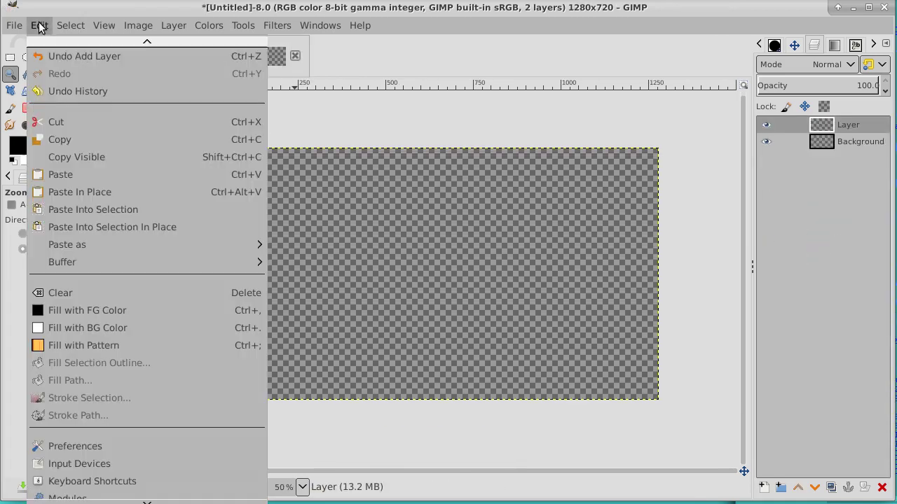
mouse_move(201, 249)
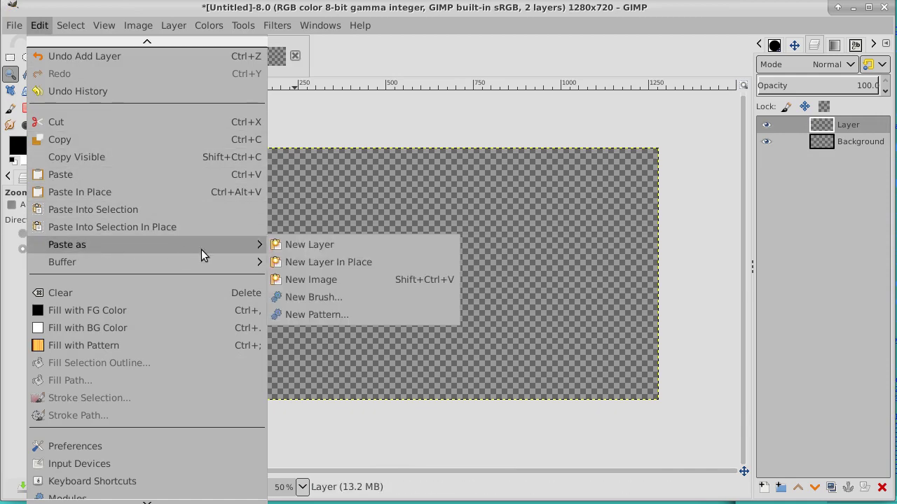
left_click(363, 278)
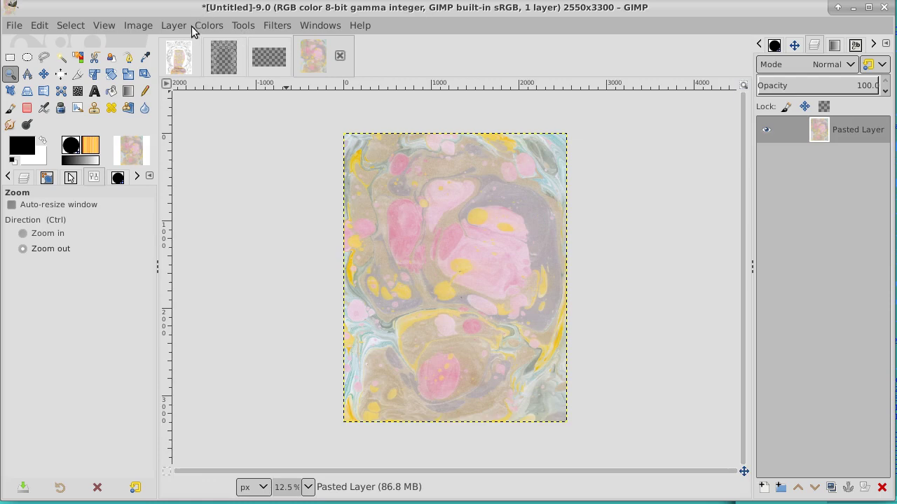
left_click(136, 26)
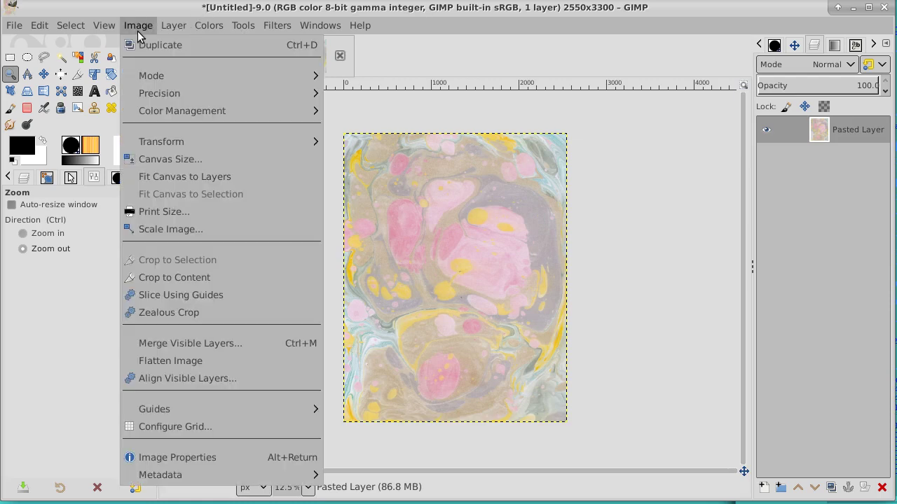
mouse_move(296, 143)
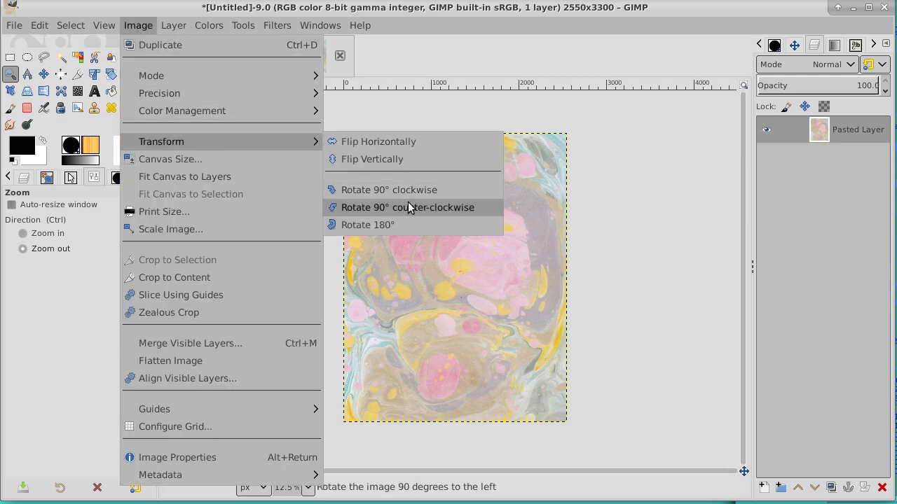
left_click(450, 207)
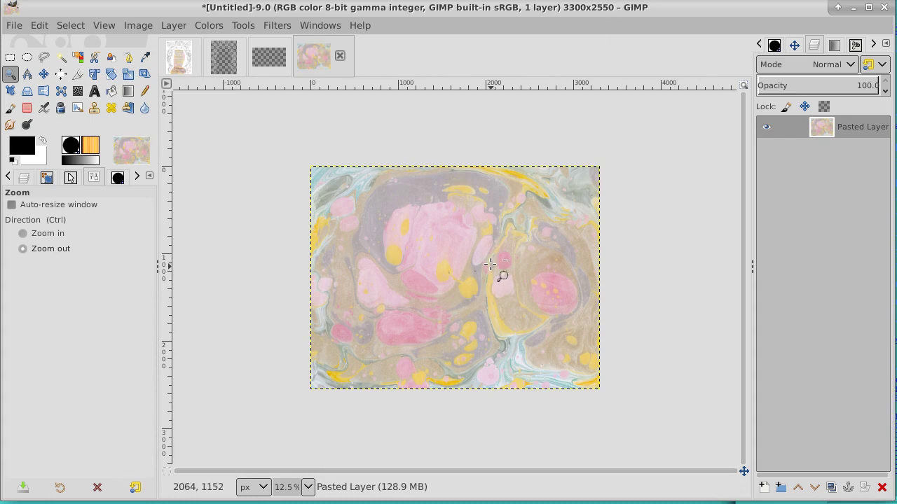
Scale the image to a height of 720, making it 932 × 720 pixels
left_click(133, 25)
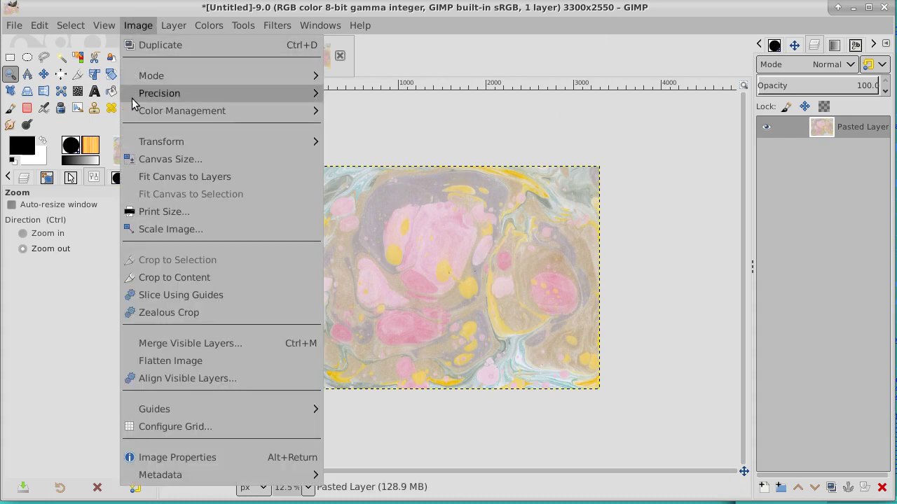
left_click(170, 229)
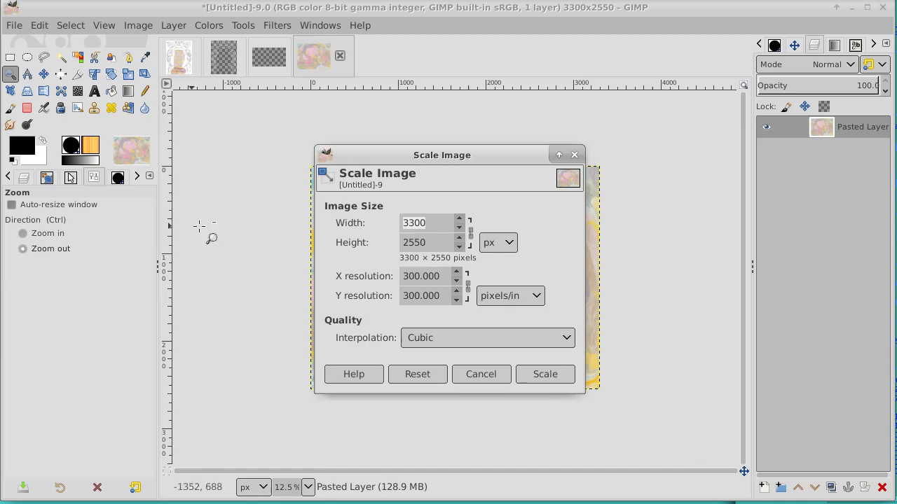
double_click(430, 245)
type("72")
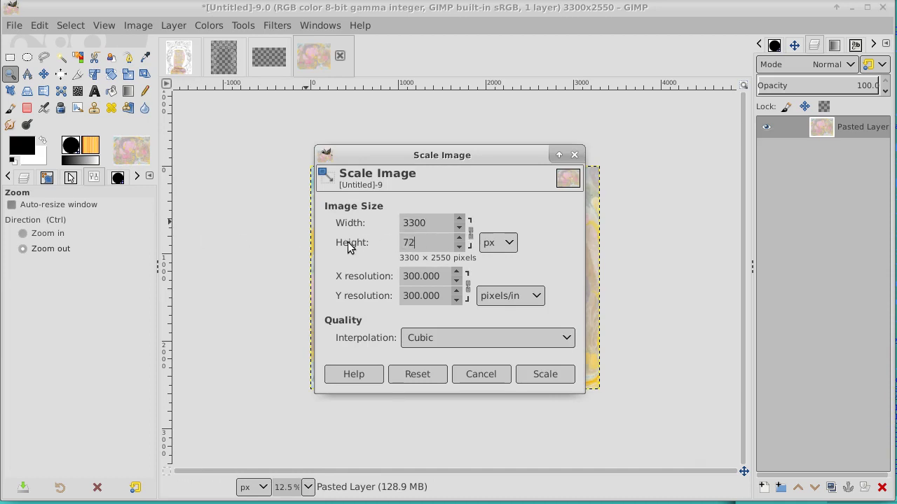
type("0")
key("Return")
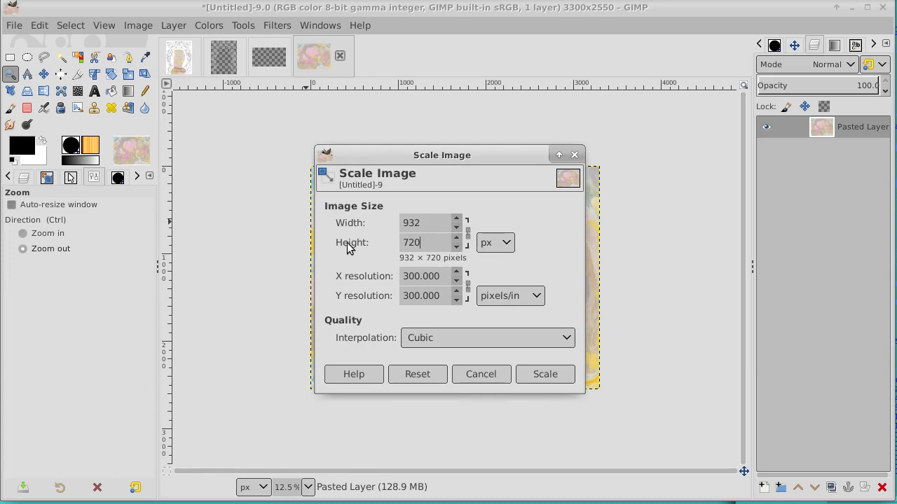
left_click(545, 374)
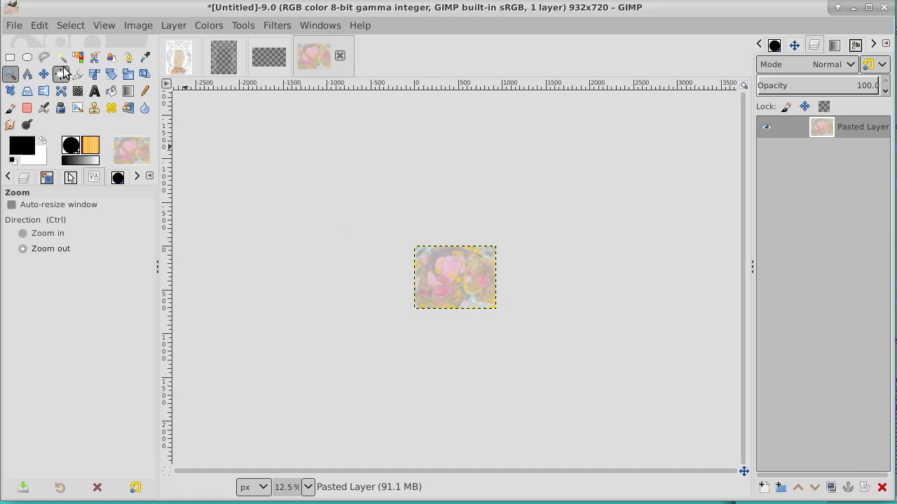
Copy the 932 × 720 marbled image and paste it into the 1280×720 image as a new layer
left_click(479, 275)
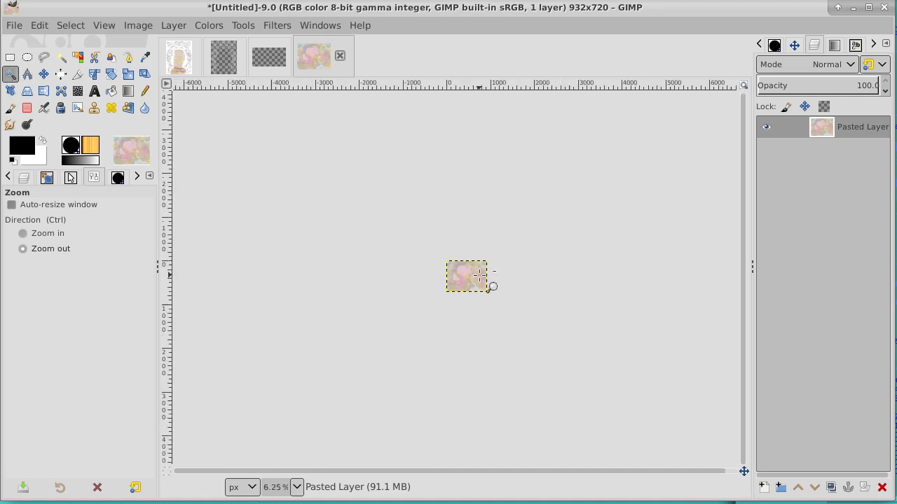
left_click(480, 275, "ctrl")
left_click(479, 275, "ctrl")
left_click(479, 275, "ctrl")
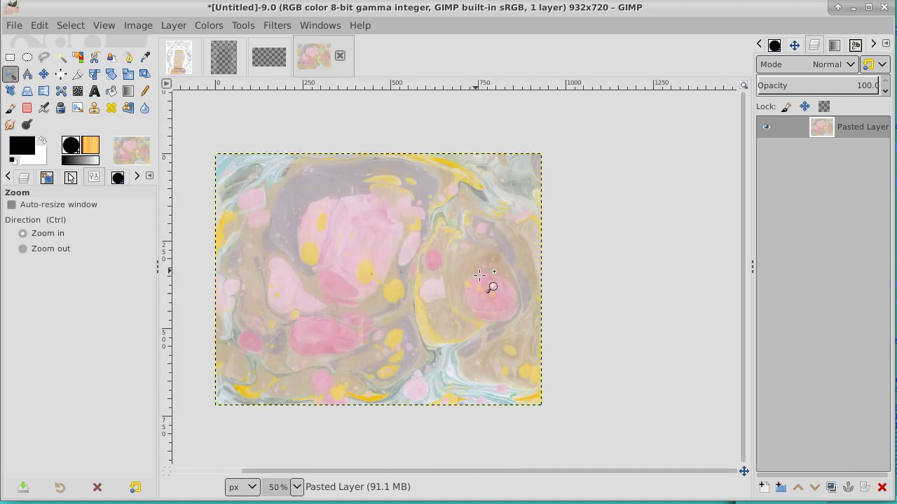
left_click(39, 27)
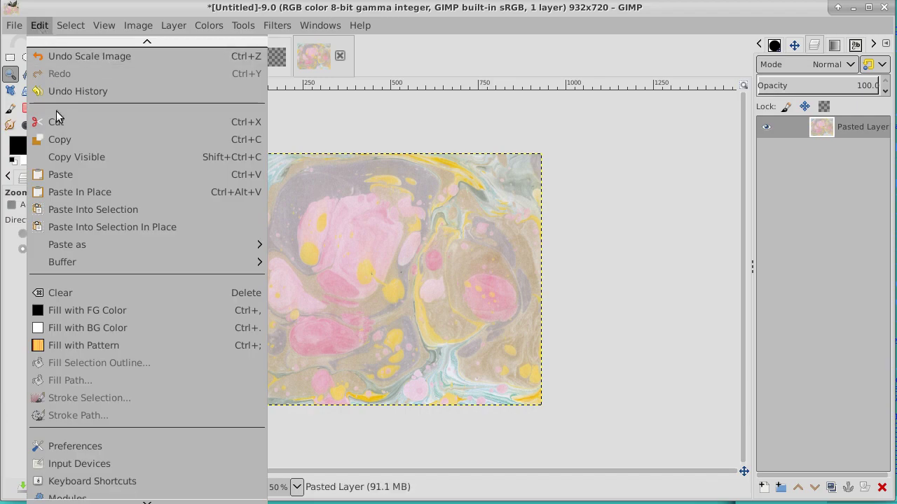
left_click(59, 141)
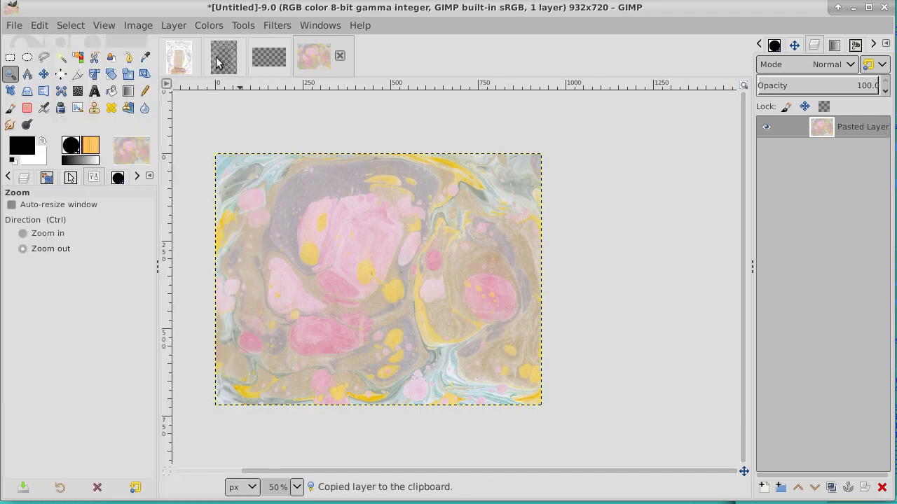
left_click(277, 58)
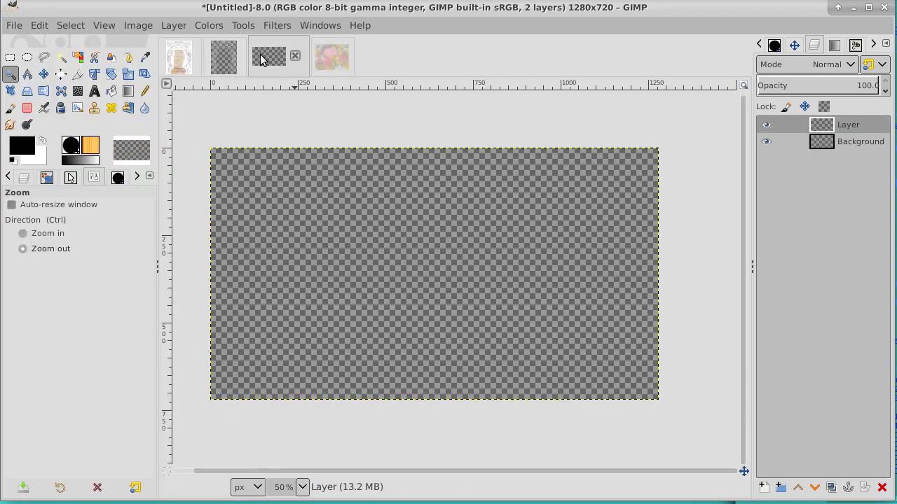
left_click(50, 26)
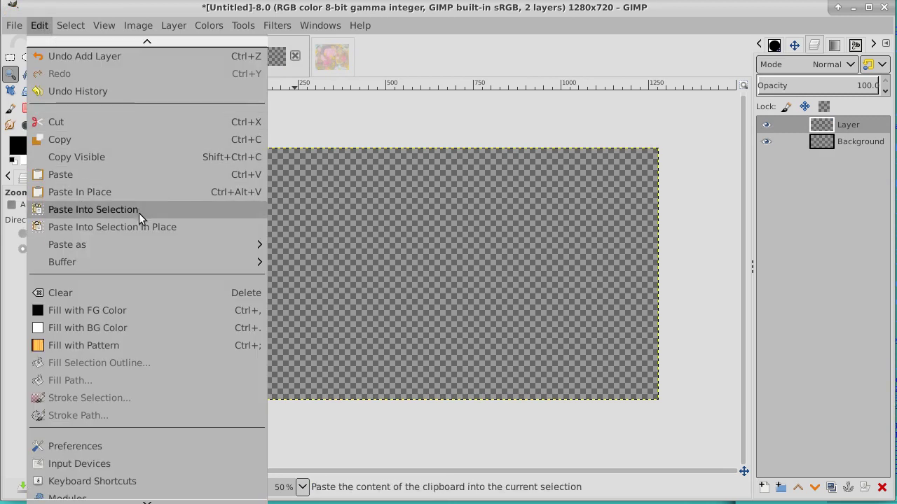
mouse_move(138, 242)
left_click(327, 244)
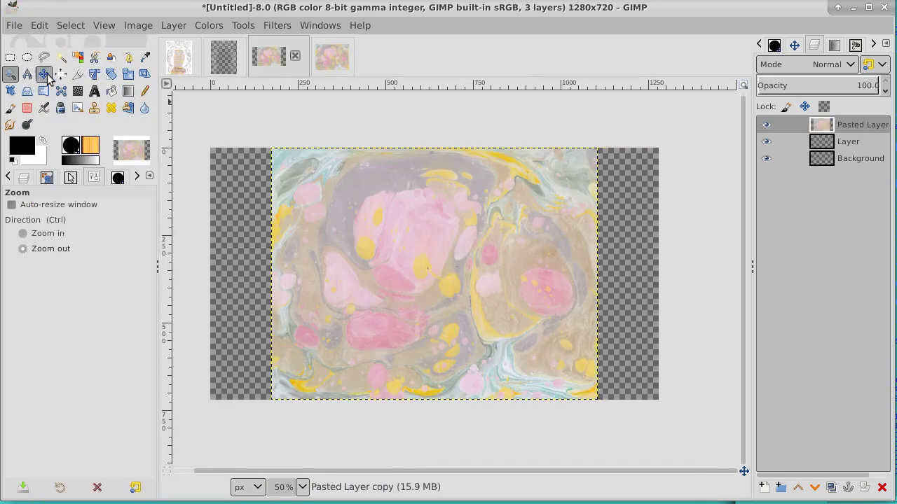
Stretch the pasted marbled layer horizontally with the Scale tool to span the canvas edges
left_click(128, 74)
left_click(354, 194)
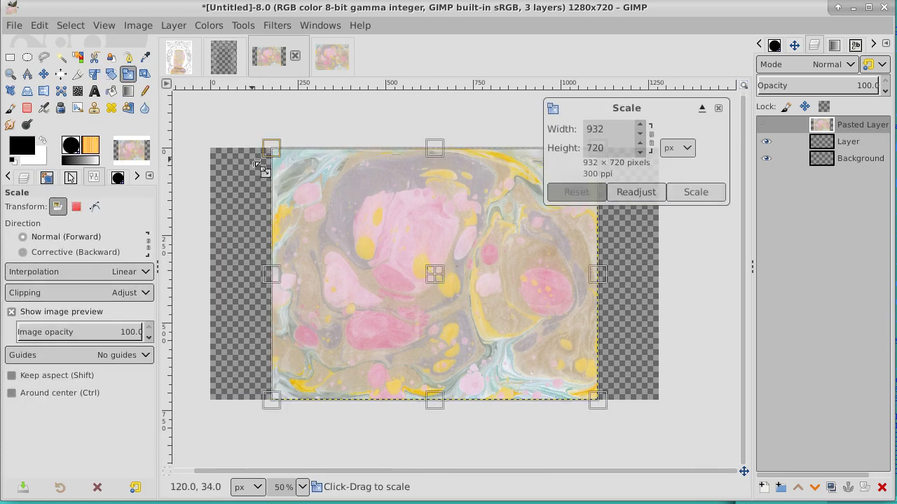
left_click_drag(271, 147, 209, 145)
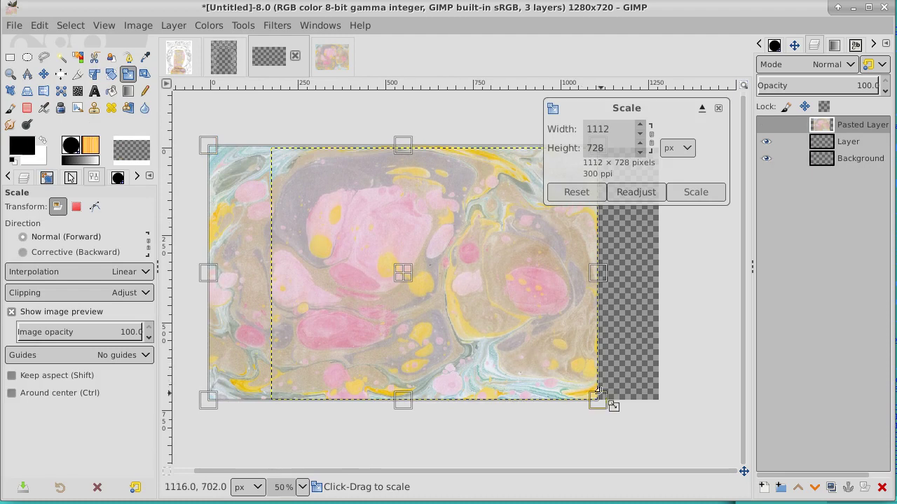
left_click_drag(606, 402, 689, 411)
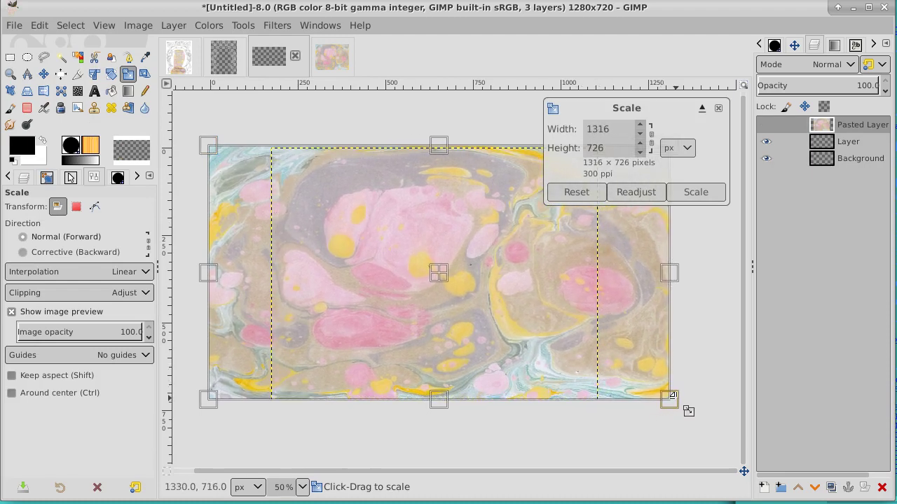
left_click(702, 192)
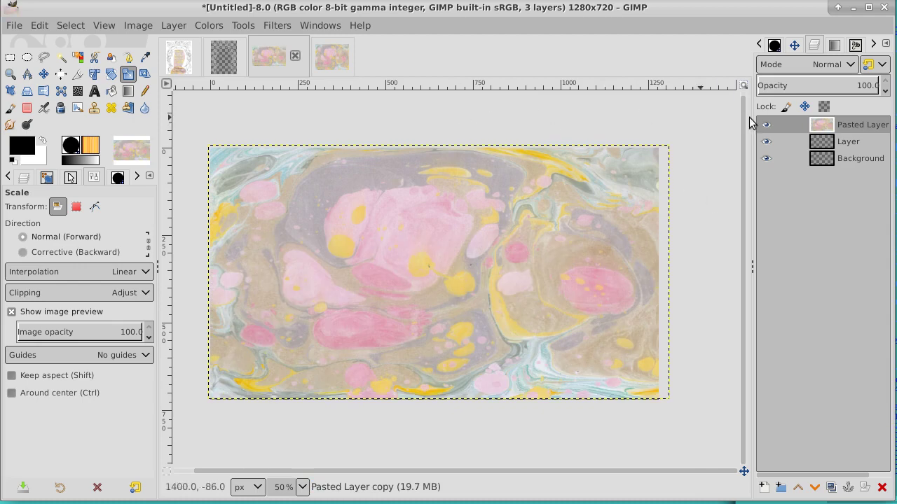
Set the marbled layer to image size and lower it twice below Layer and Background
right_click(865, 124)
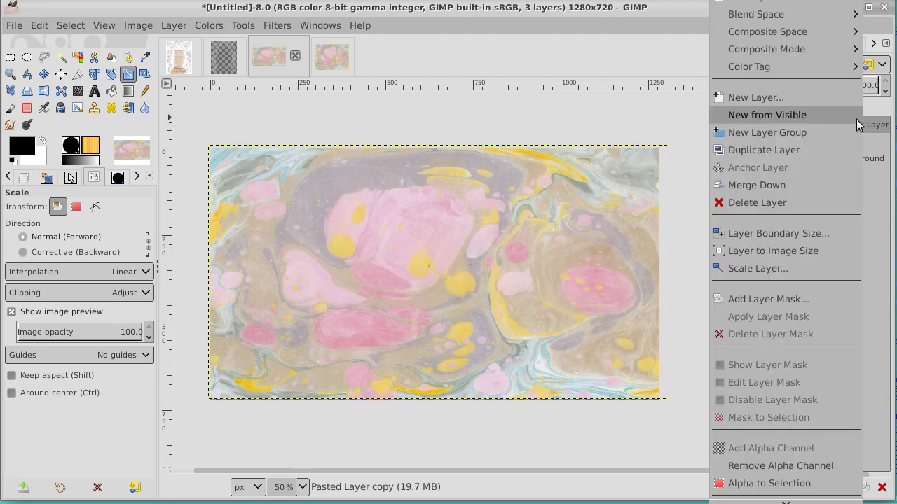
left_click(821, 253)
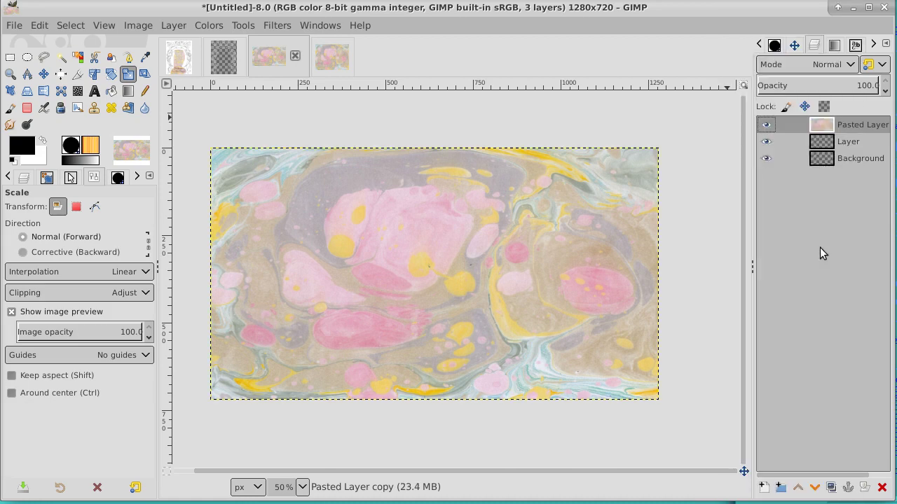
left_click(813, 489)
left_click(812, 488)
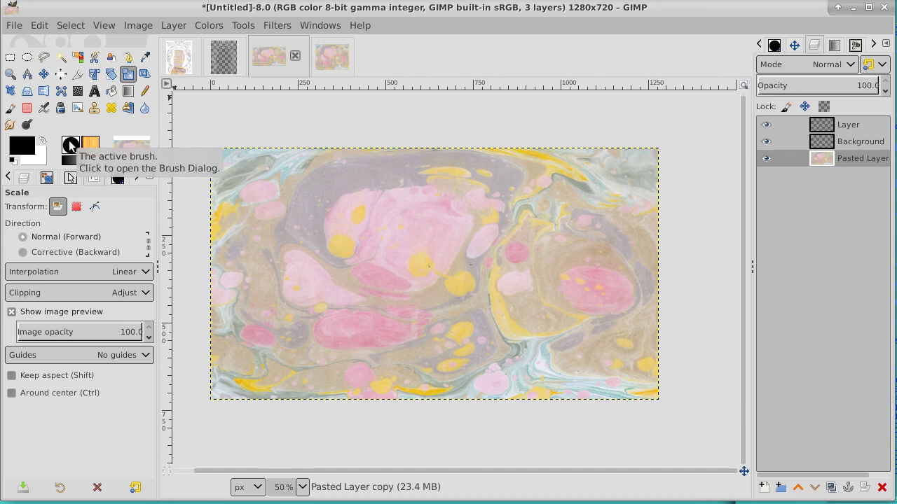
Copy the selected line art from the 556x720 line-art frame image
left_click(223, 59)
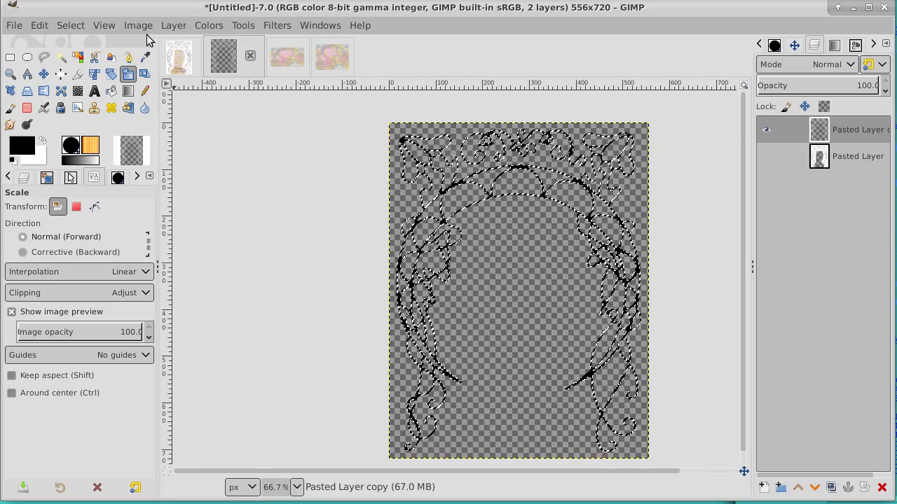
left_click(37, 26)
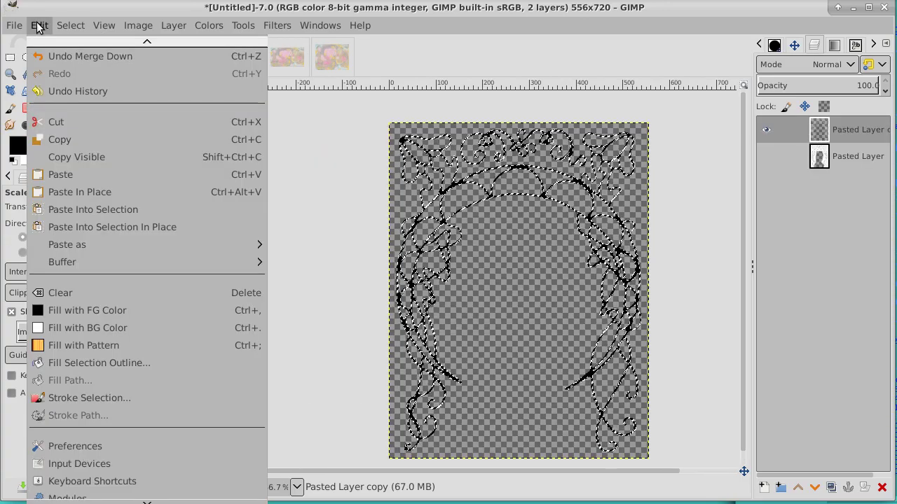
left_click(58, 140)
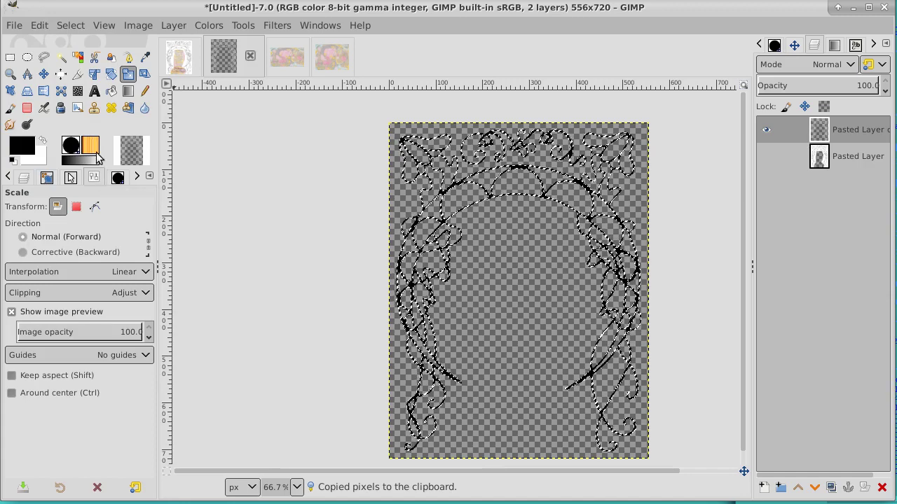
Choose the 524 × 691 Clipboard Image brush for the Paintbrush tool
left_click(10, 109)
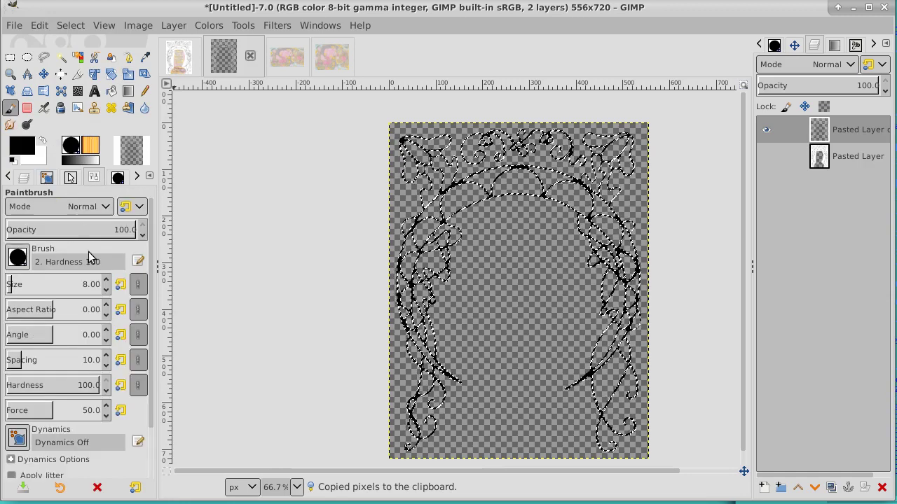
left_click(117, 179)
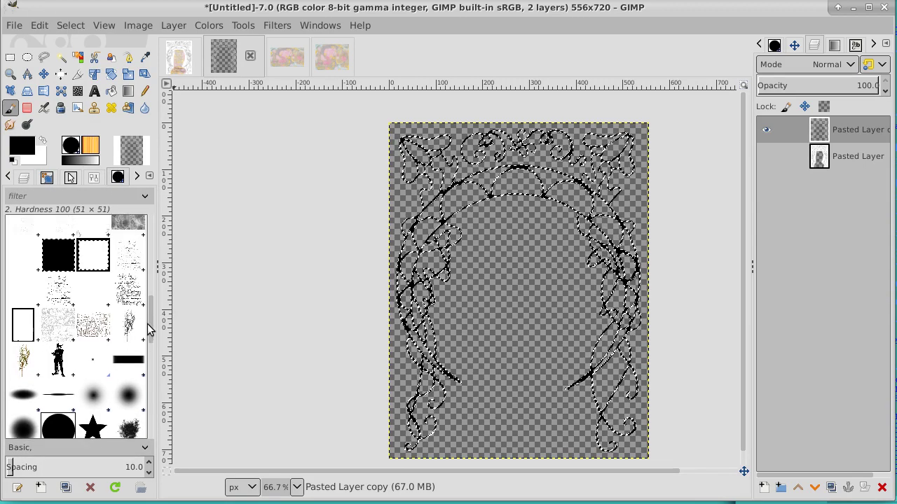
left_click_drag(150, 330, 148, 214)
left_click(19, 237)
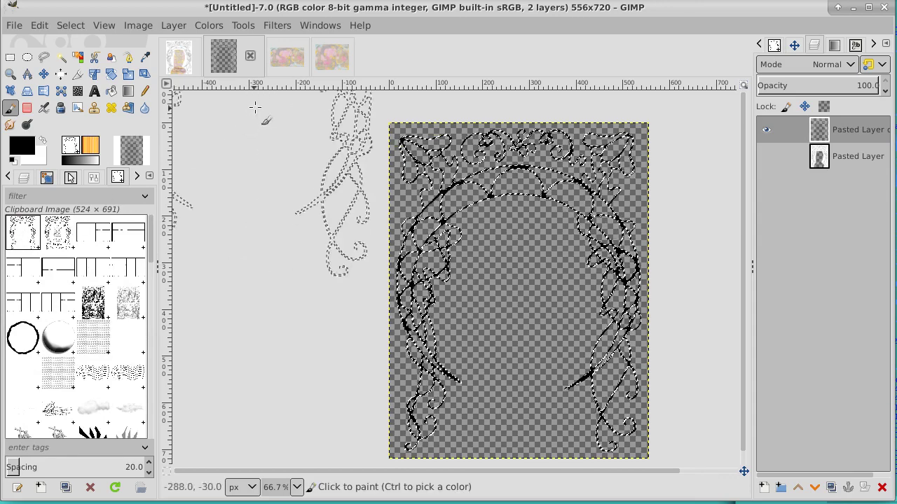
Stamp the black arch brush onto 'Layer' in the marbled image, then duplicate that layer
left_click(288, 55)
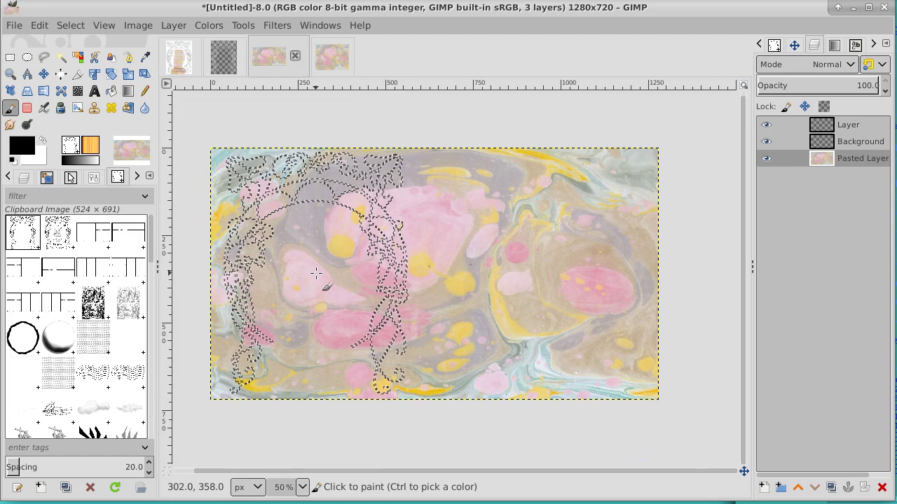
left_click(317, 274)
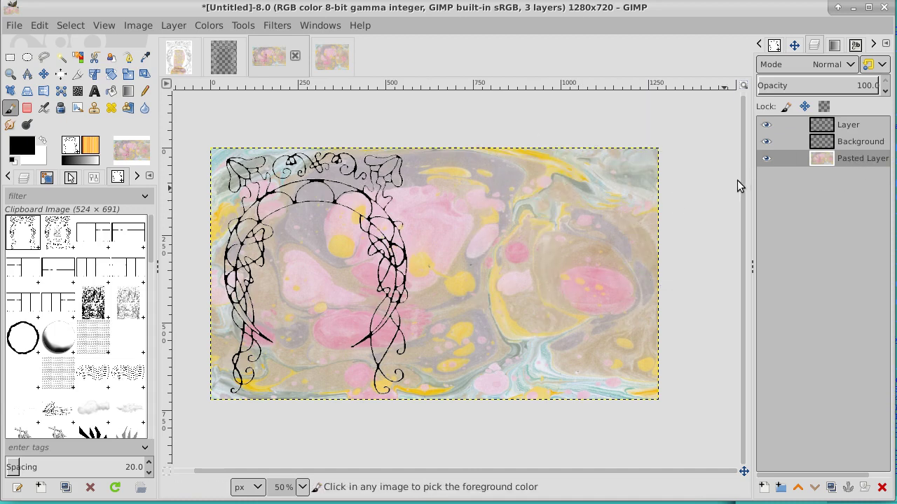
key("ctrl+z")
left_click(840, 124)
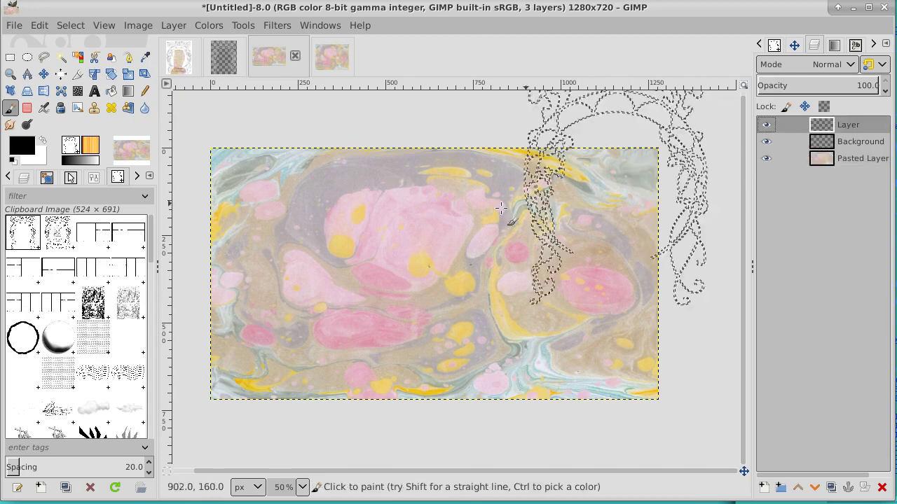
left_click(311, 273)
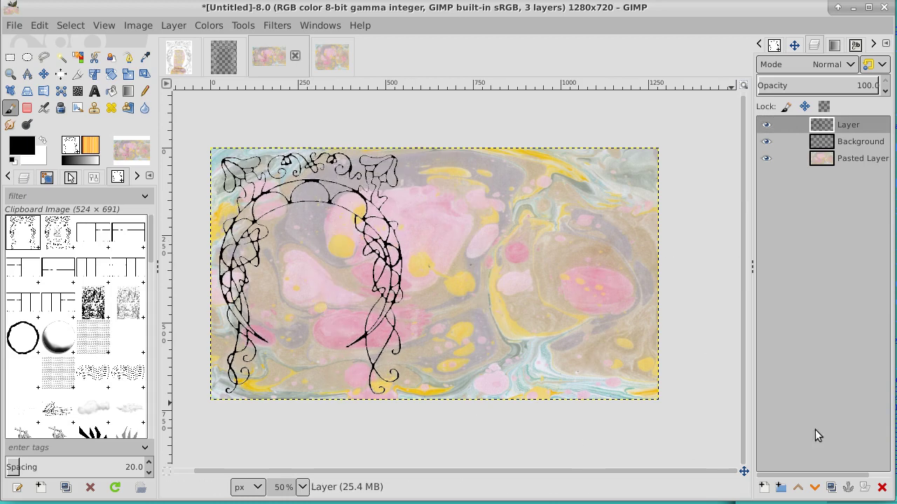
left_click(832, 488)
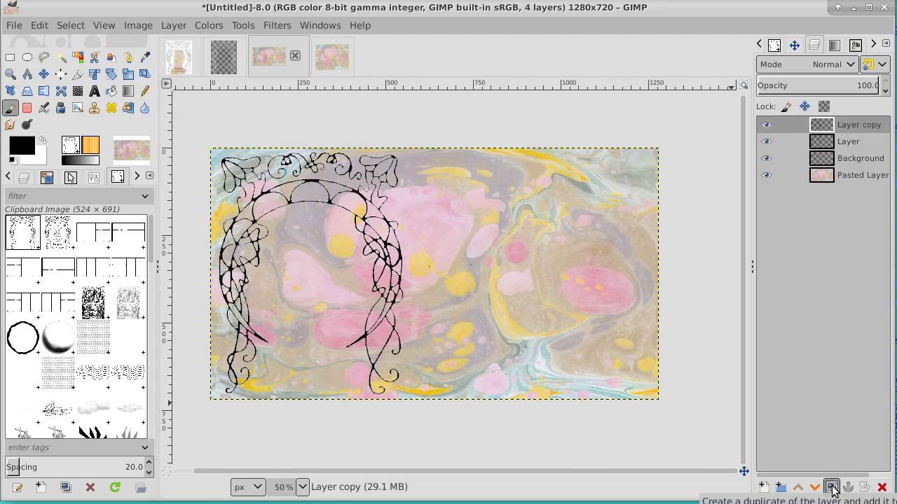
Merge 'Layer copy' down into Layer and reset the Fuzzy Select threshold to 0
right_click(858, 125)
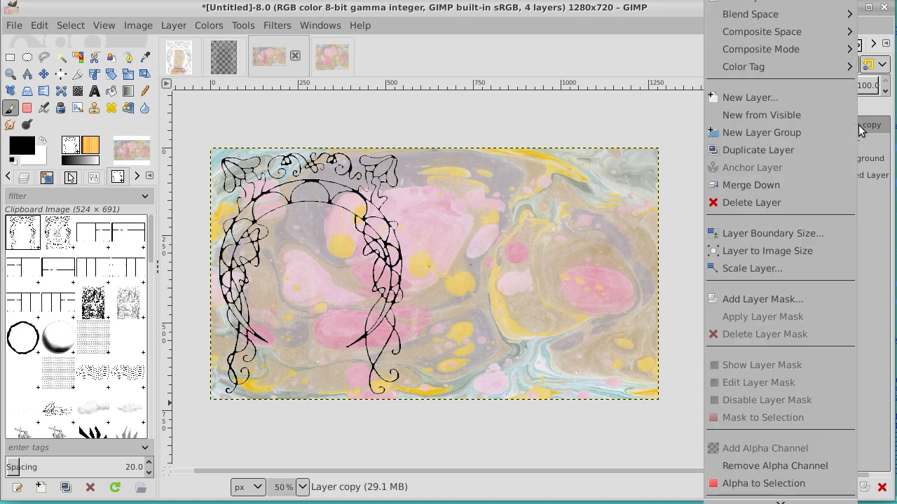
left_click(811, 187)
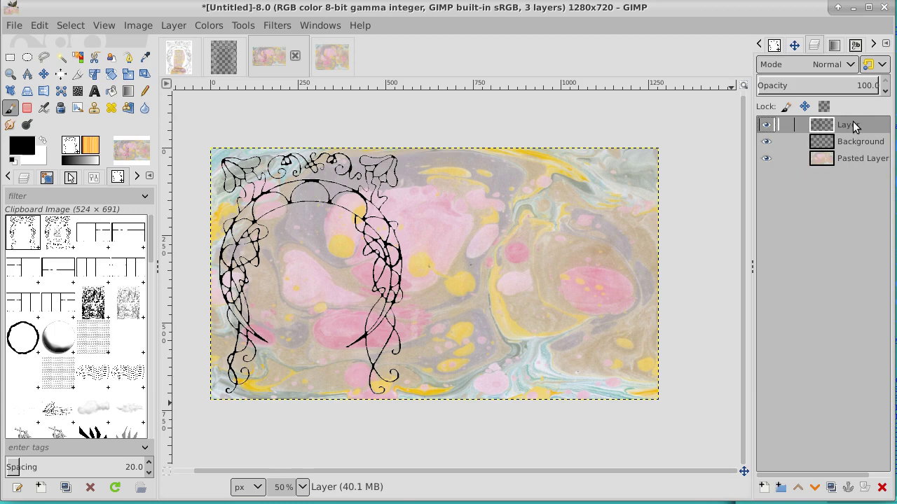
left_click(59, 57)
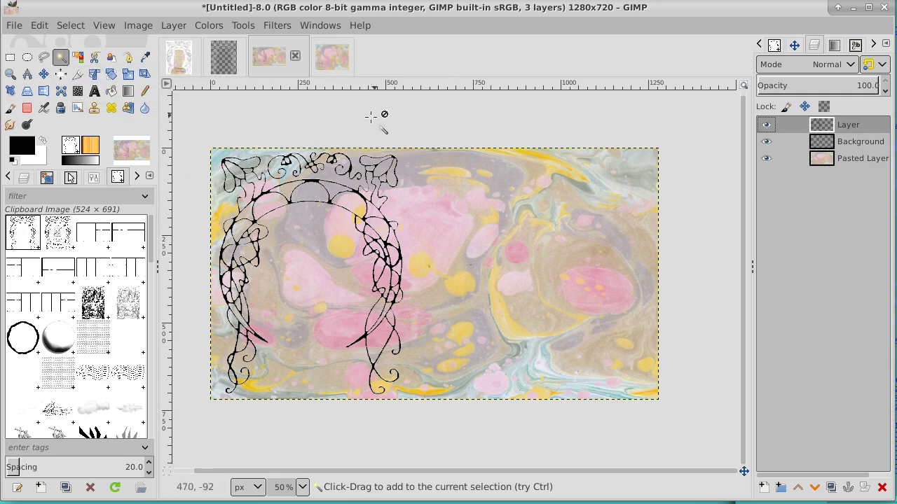
left_click(93, 178)
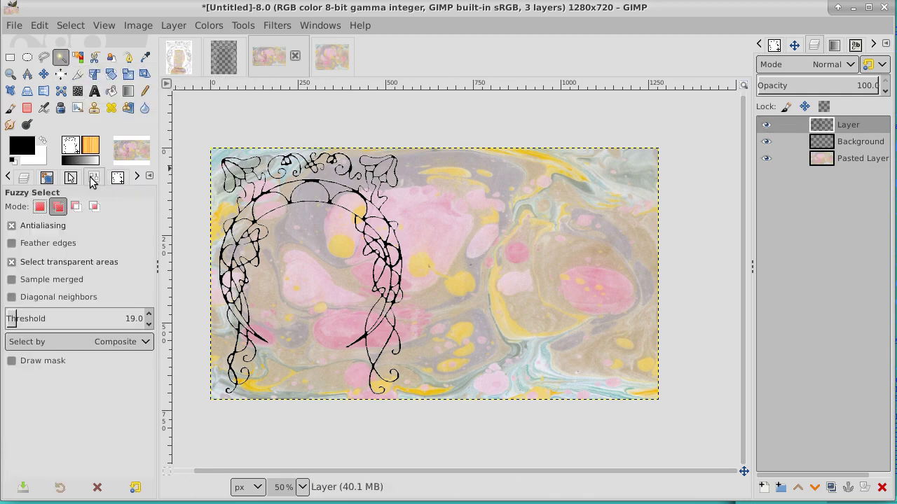
right_click(149, 325)
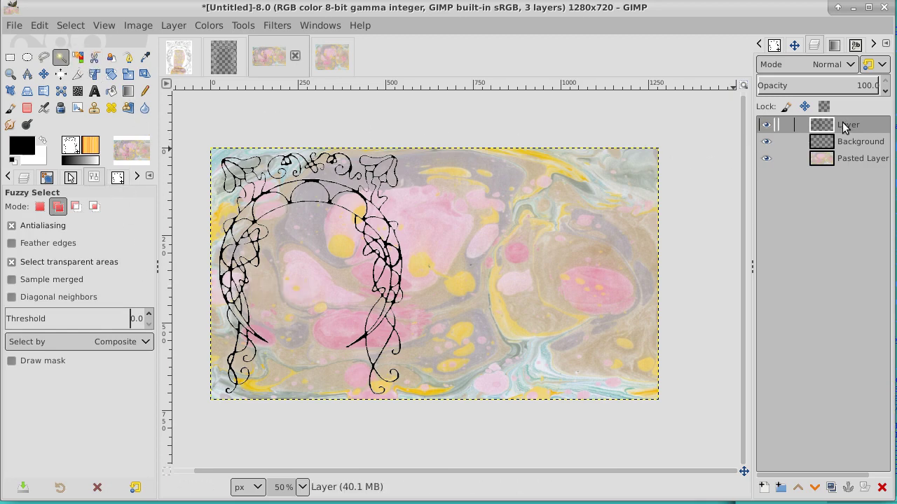
Rename the arch layer to 'Brush'
left_click(767, 127)
left_click(767, 127)
left_click(767, 126)
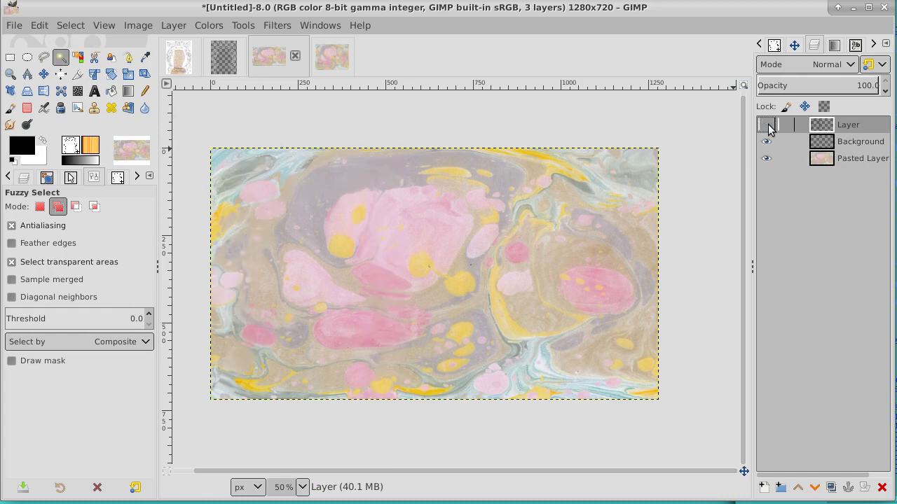
left_click(767, 126)
double_click(851, 125)
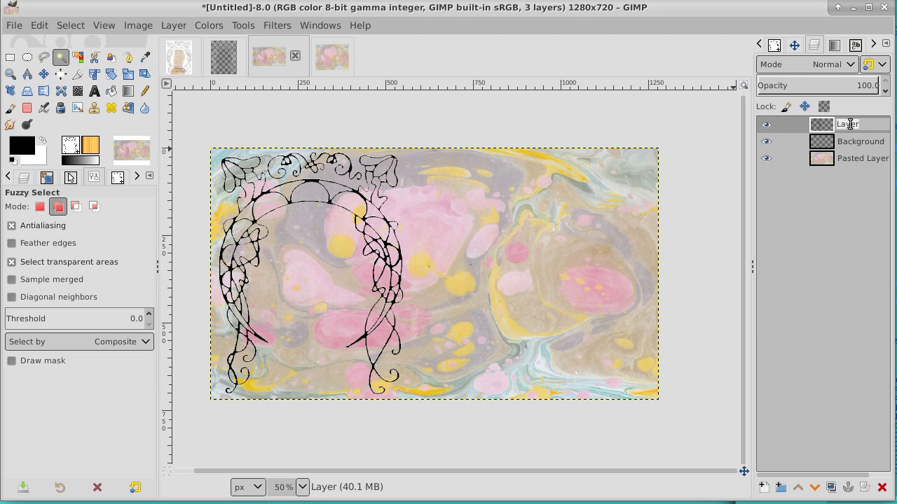
type("Brush")
key("Return")
Rename the Background layer to 'painted' and make the Brush layer visible again
left_click(765, 124)
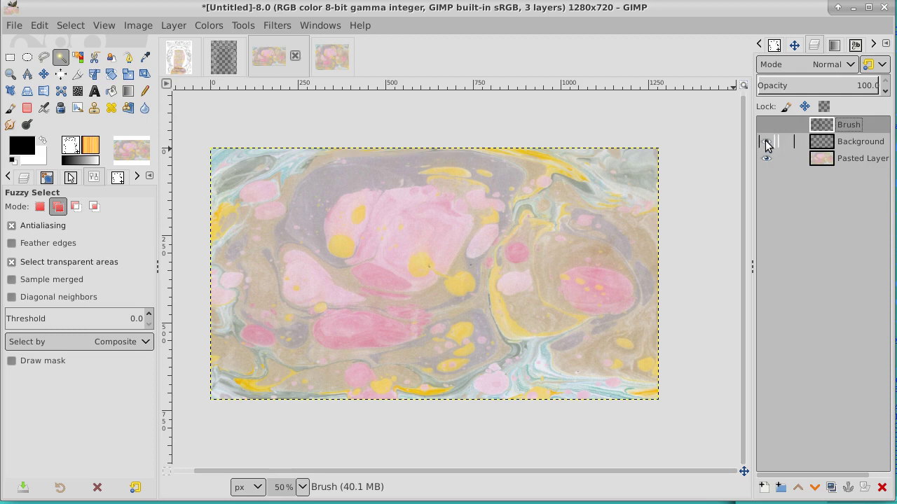
left_click(854, 142)
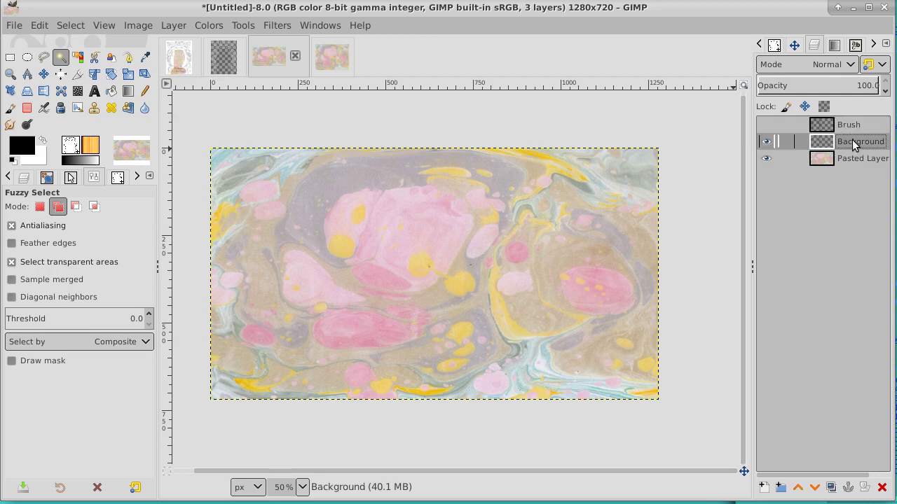
key("p")
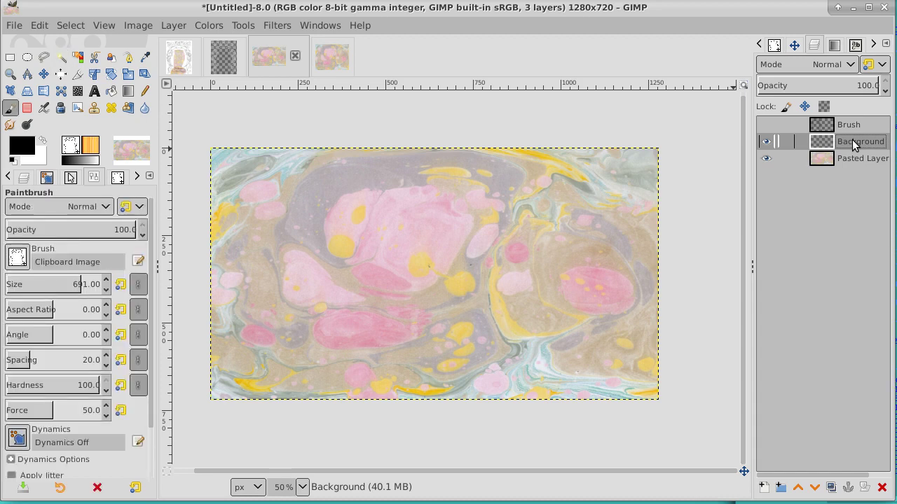
key("i")
key("t")
key("e")
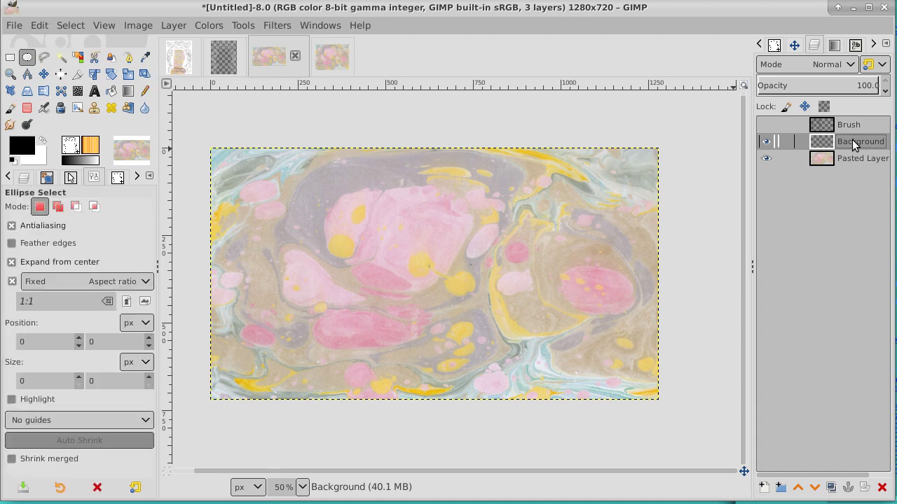
double_click(852, 139)
type("painted")
left_click(775, 129)
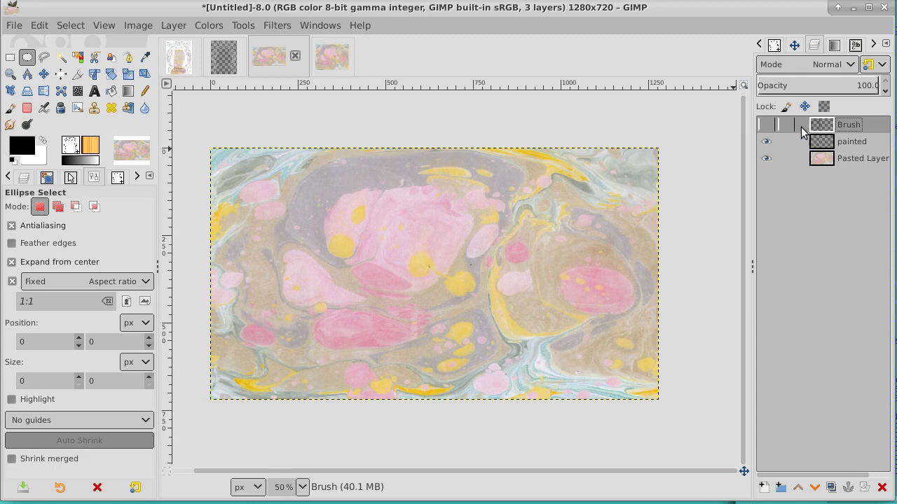
left_click(766, 125)
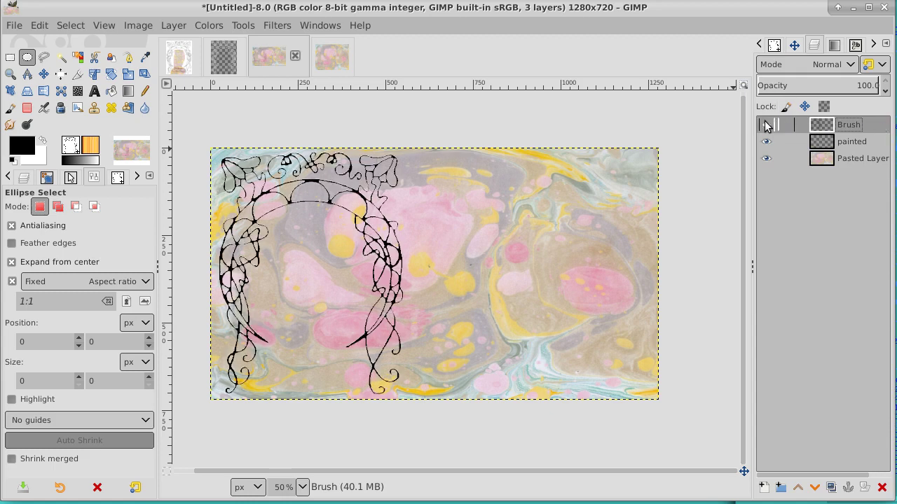
Fuzzy-select the arch's top and upper-right bands, then make the painted layer active
left_click(69, 59)
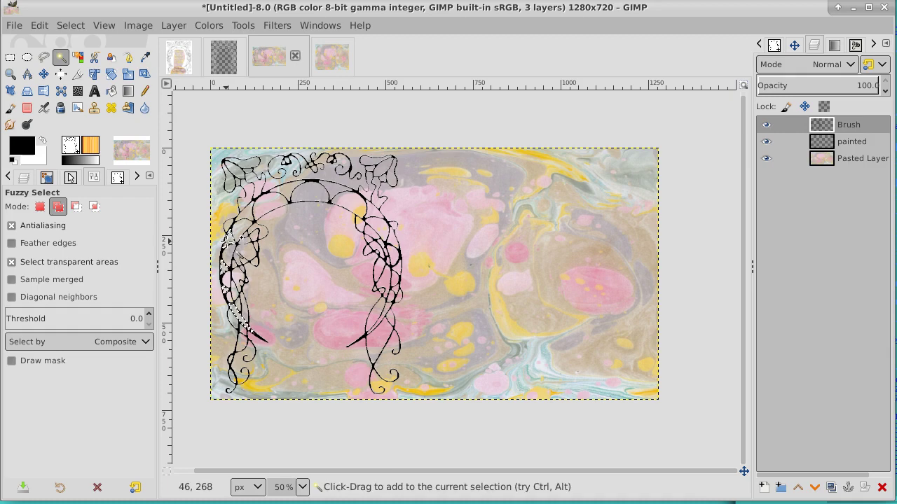
left_click(284, 192)
left_click(332, 189)
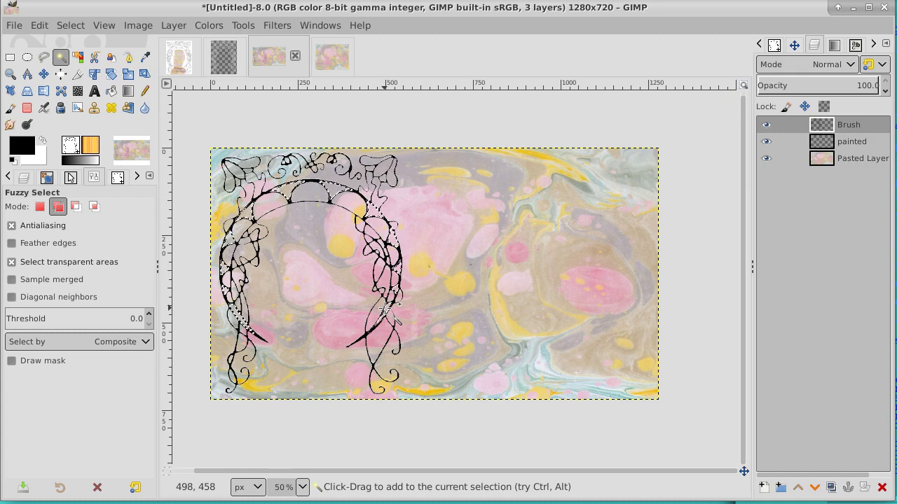
left_click(856, 142)
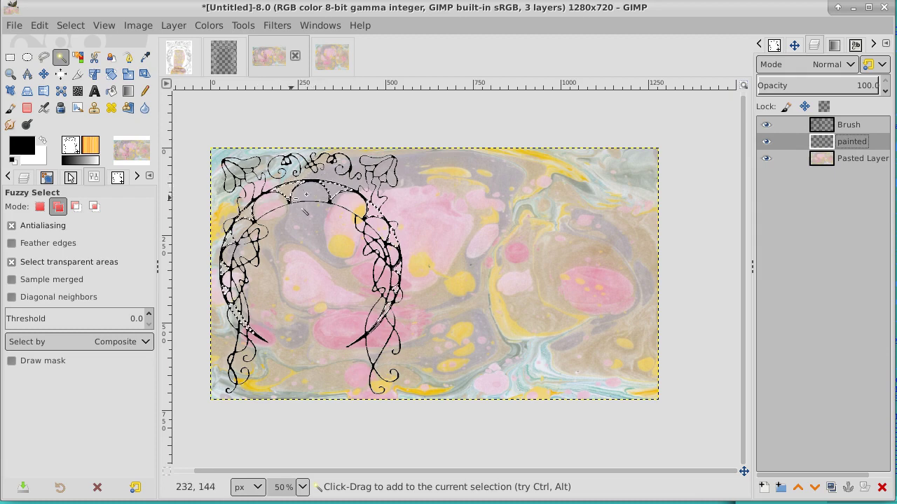
Grow the current selection by 1 pixel
left_click(70, 26)
left_click(108, 232)
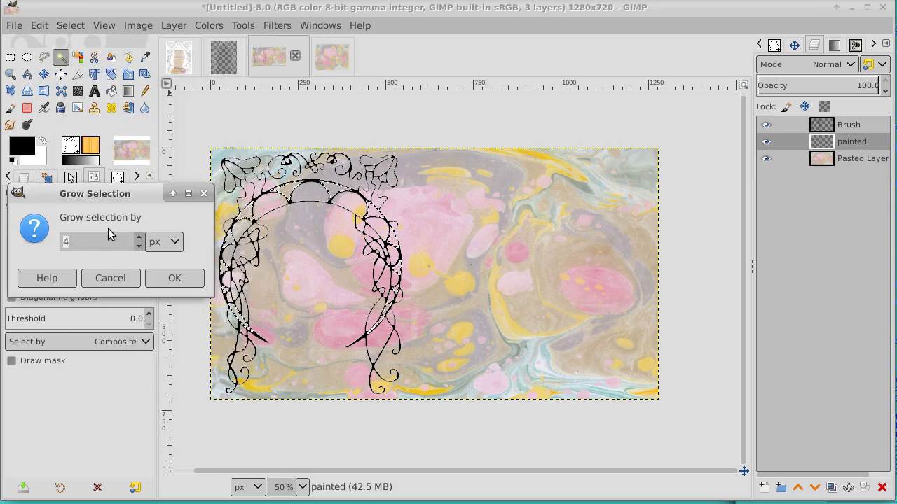
scroll(139, 252, "down", 3)
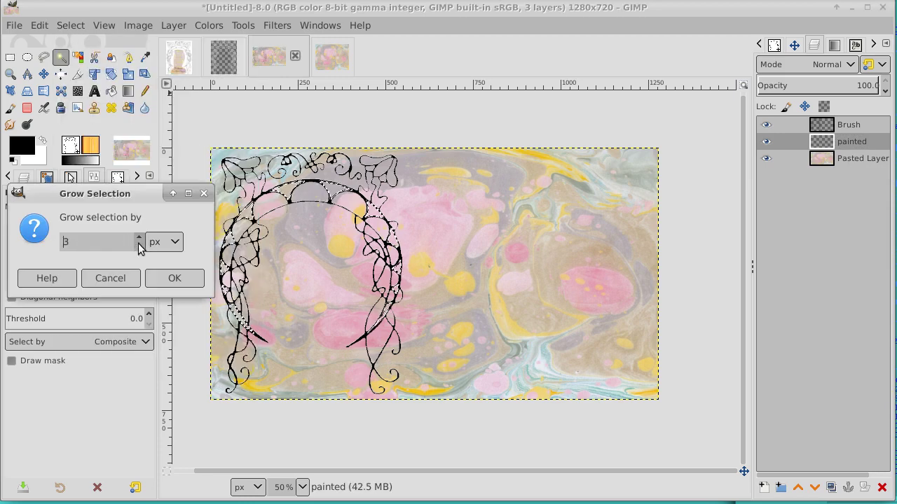
left_click(169, 280)
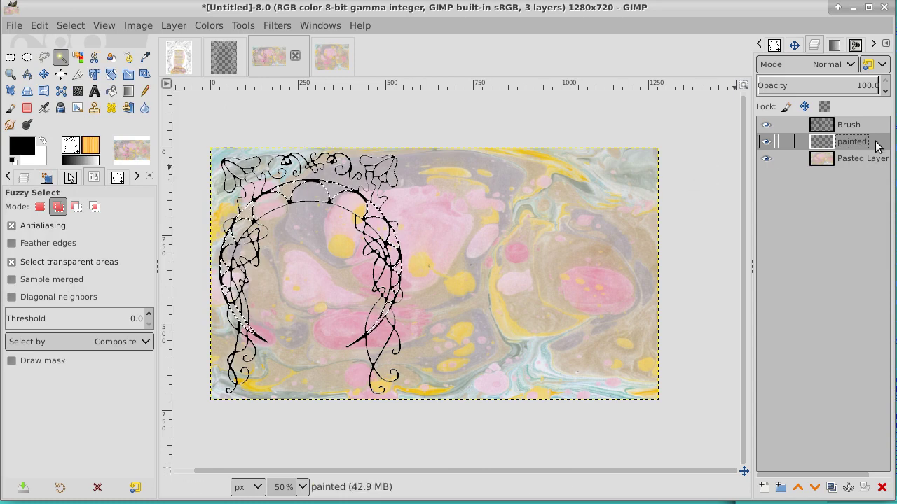
Sample a pink from the marbled background, darken it to cc778c, and select the painted layer
left_click(26, 144)
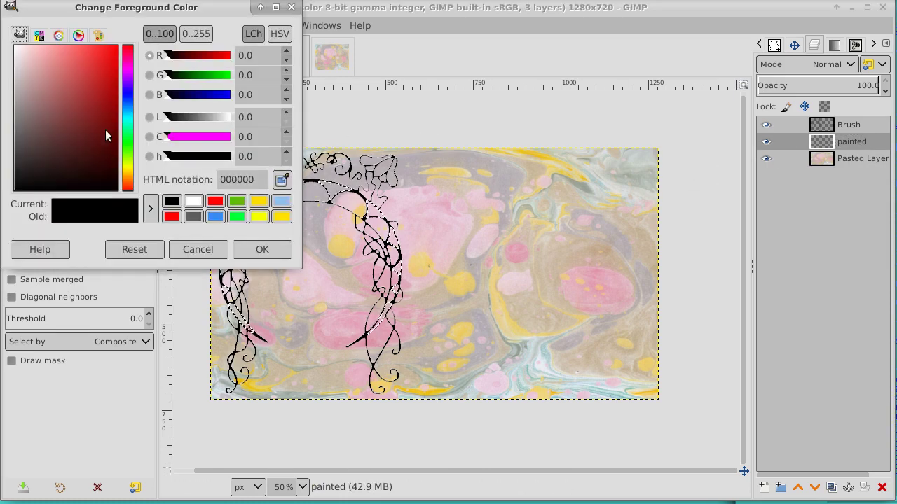
left_click(292, 7)
left_click(145, 57)
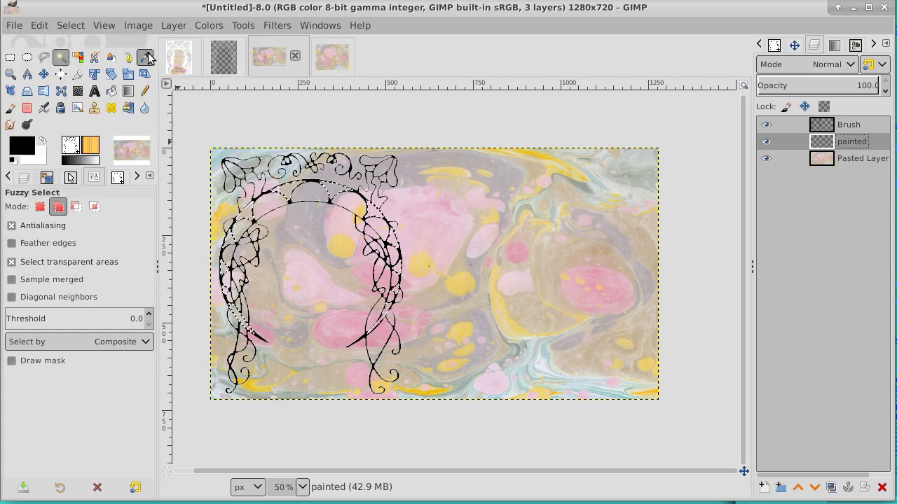
left_click(859, 158)
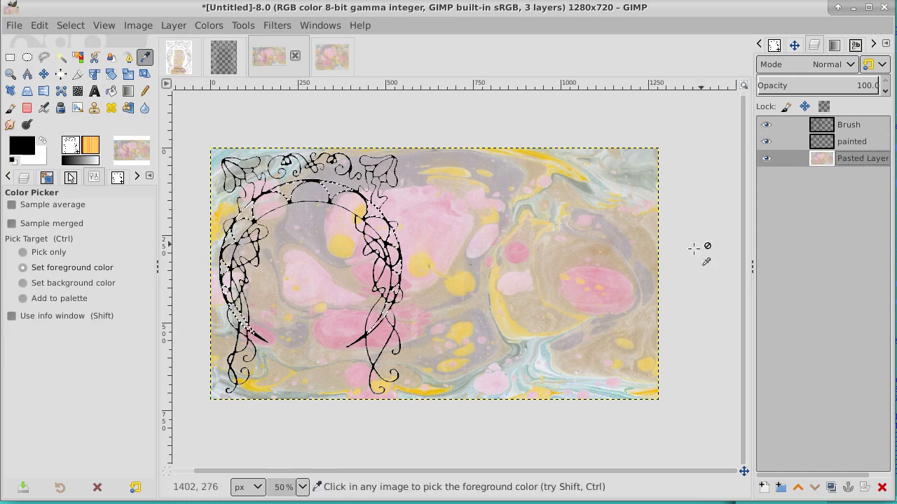
left_click(618, 287)
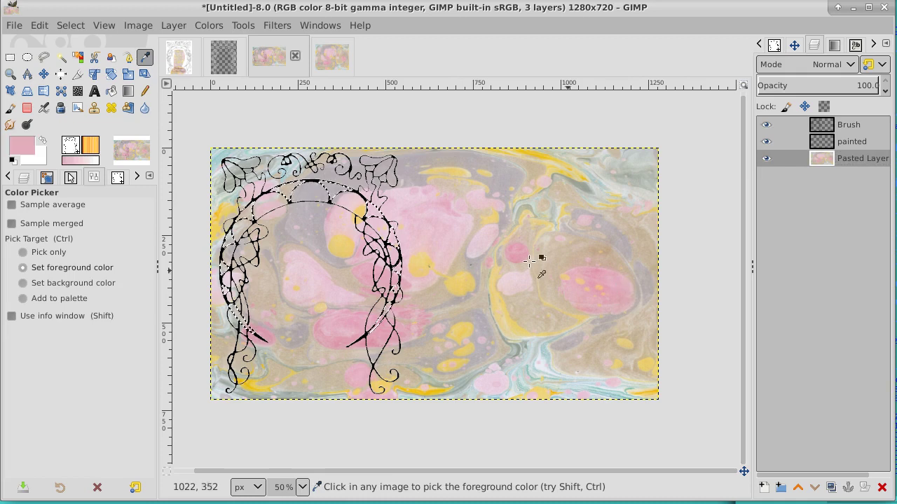
left_click(26, 143)
left_click_drag(58, 82, 56, 74)
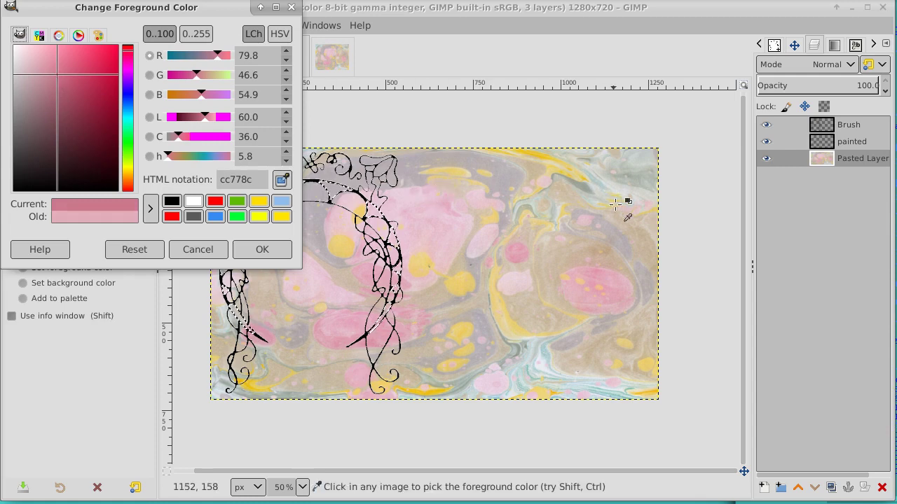
left_click(260, 249)
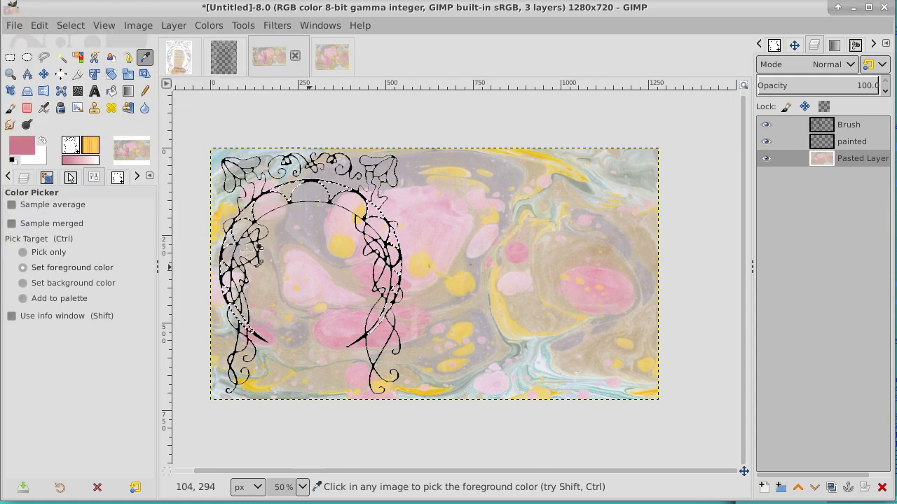
left_click(860, 144)
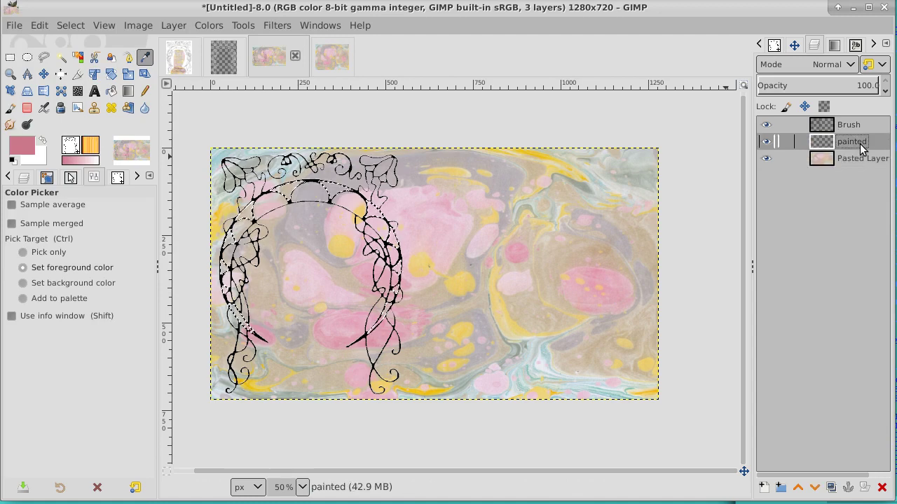
Bucket-fill the selected arch bands with the dusty pink, then deselect everything
left_click(112, 91)
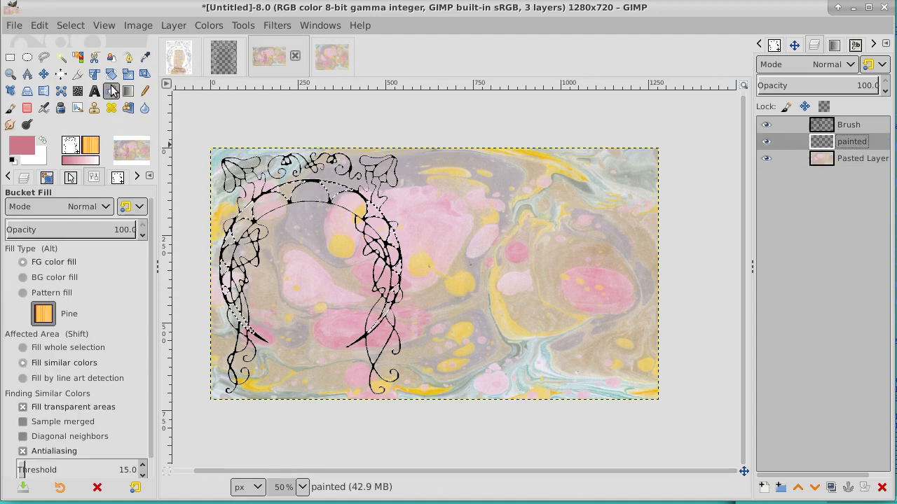
left_click(288, 191)
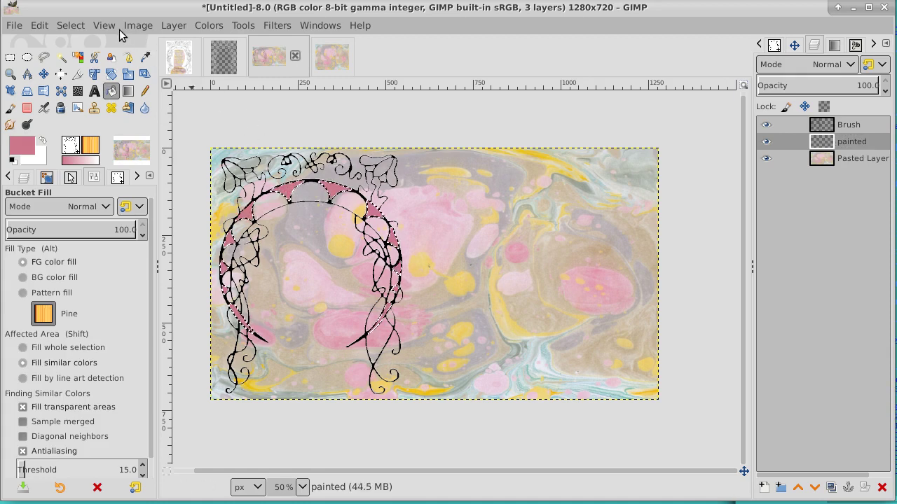
left_click(76, 25)
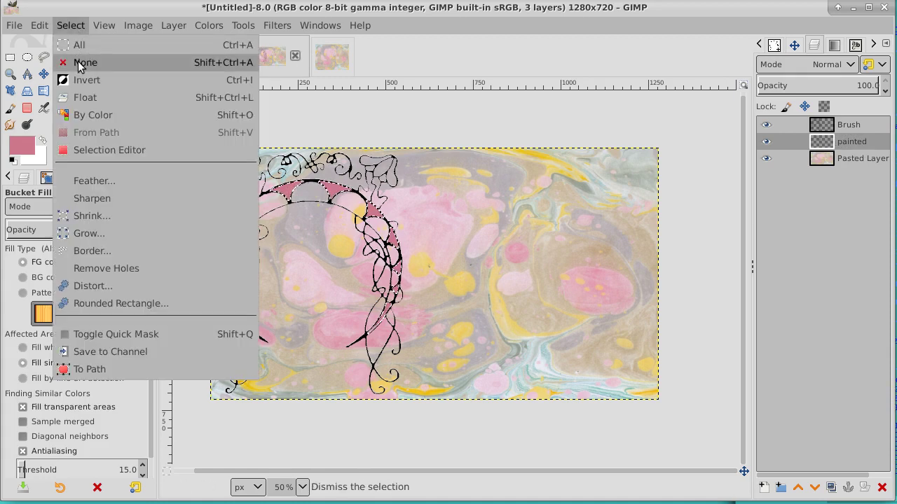
left_click(81, 58)
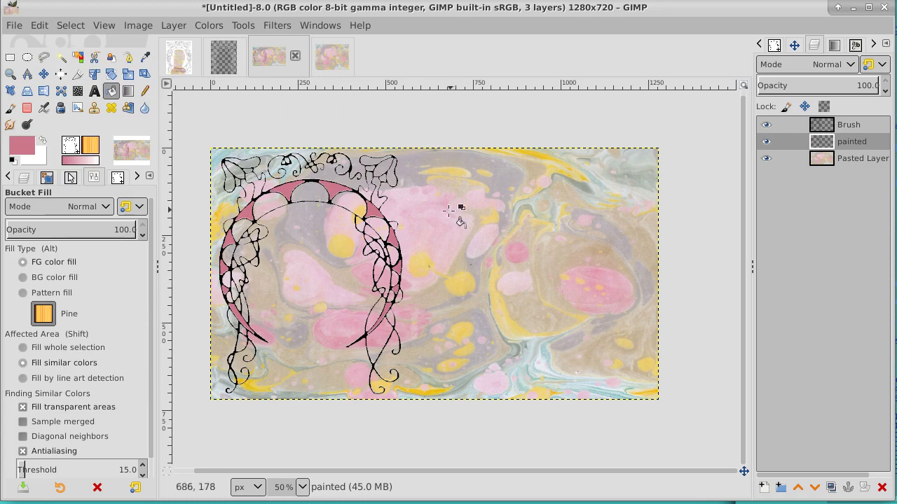
left_click(11, 75)
Zoom in close on the upper left of the arch
left_click(314, 232)
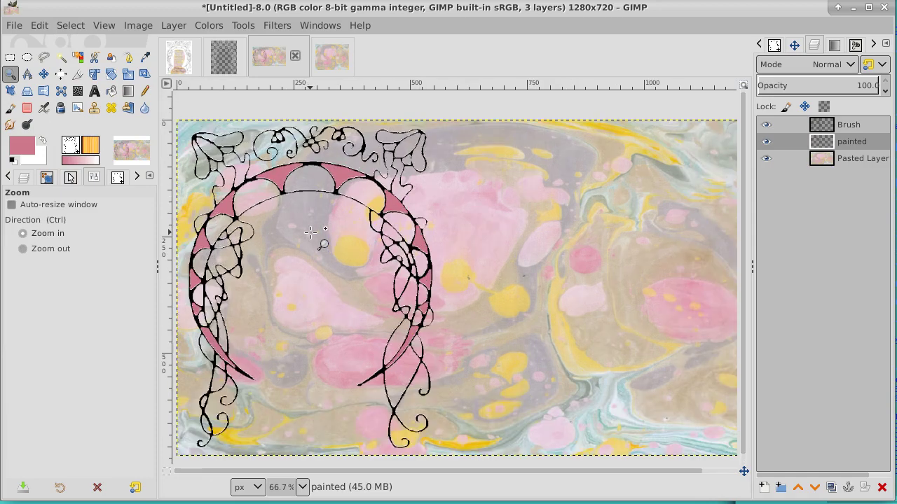
left_click(311, 232)
left_click(310, 232)
left_click(310, 232)
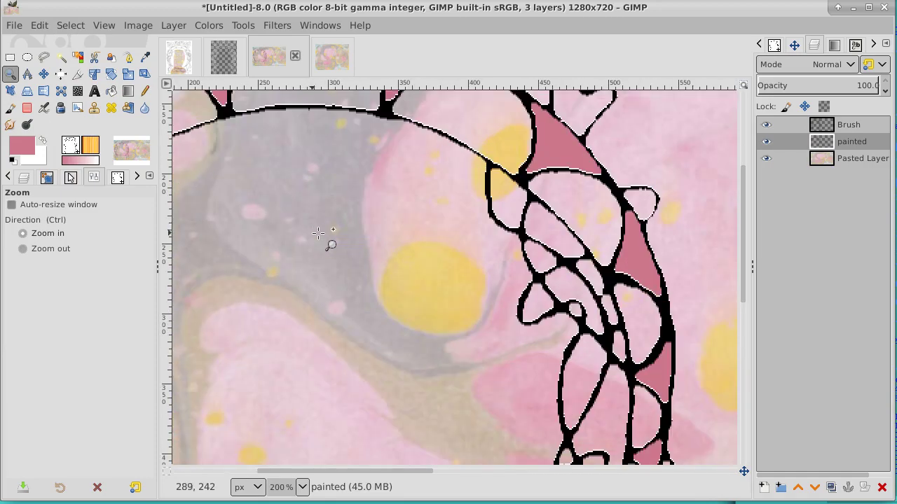
key("ctrl")
left_click_drag(744, 205, 744, 157)
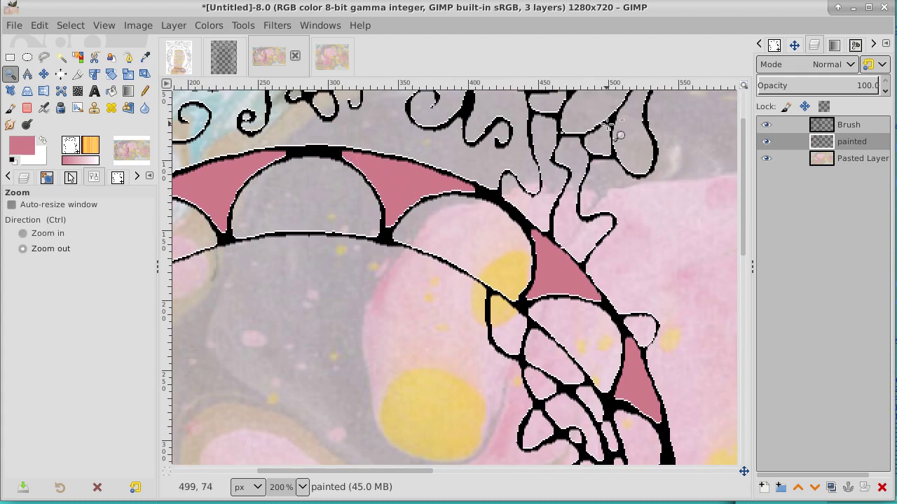
Hide and show the Brush line art twice to check the fills, then select the Brush layer
left_click(766, 125)
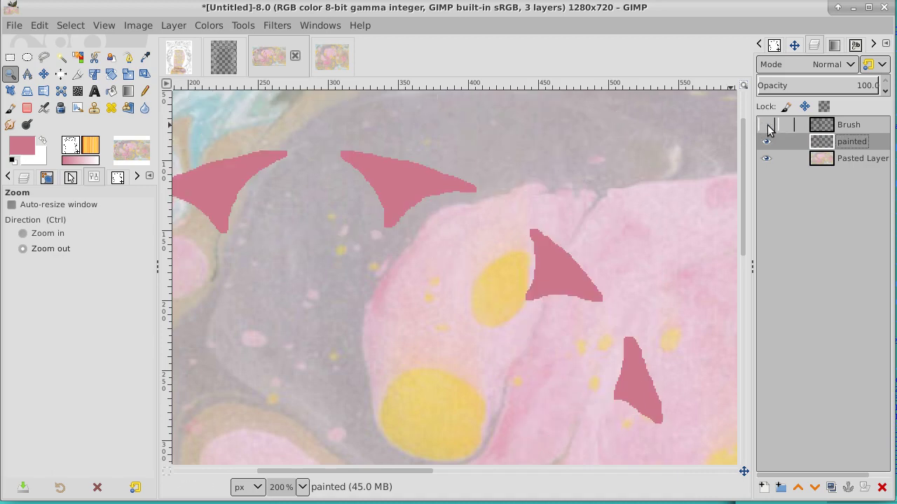
left_click(767, 125)
left_click(766, 124)
left_click(766, 124)
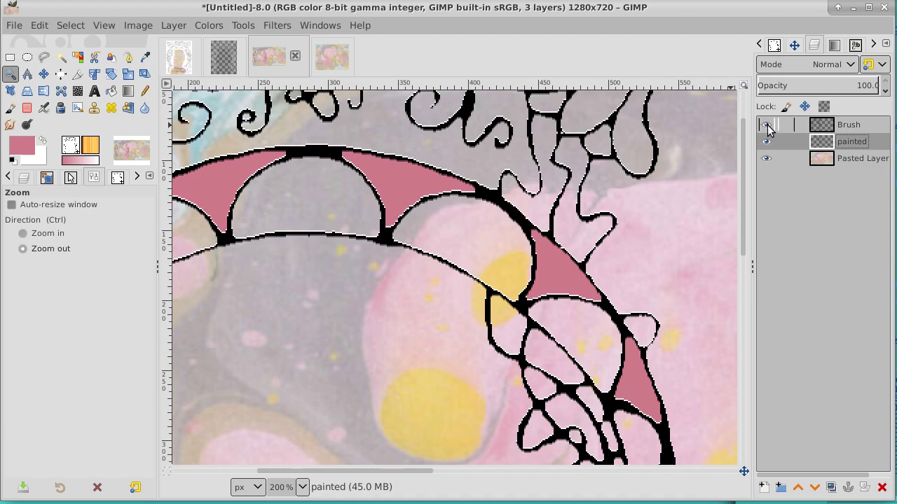
left_click(868, 129)
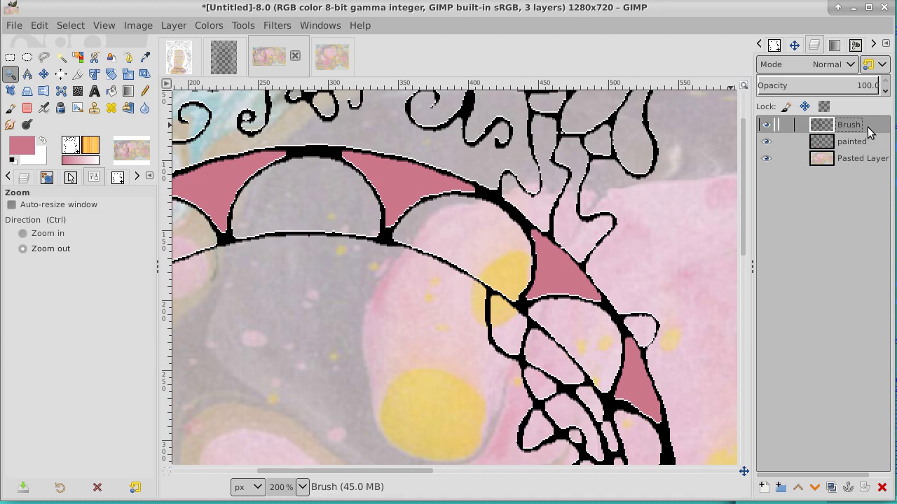
Select the arch's black line work by colour and add a new empty layer
left_click(77, 57)
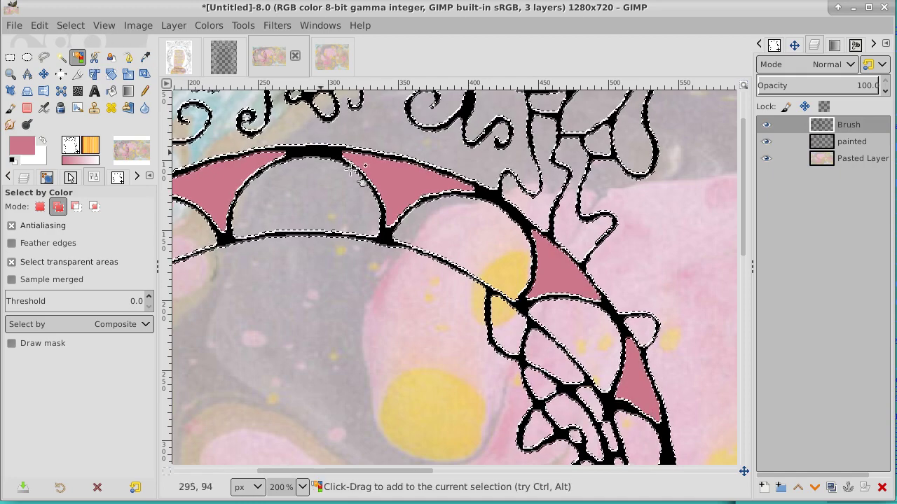
left_click(764, 487)
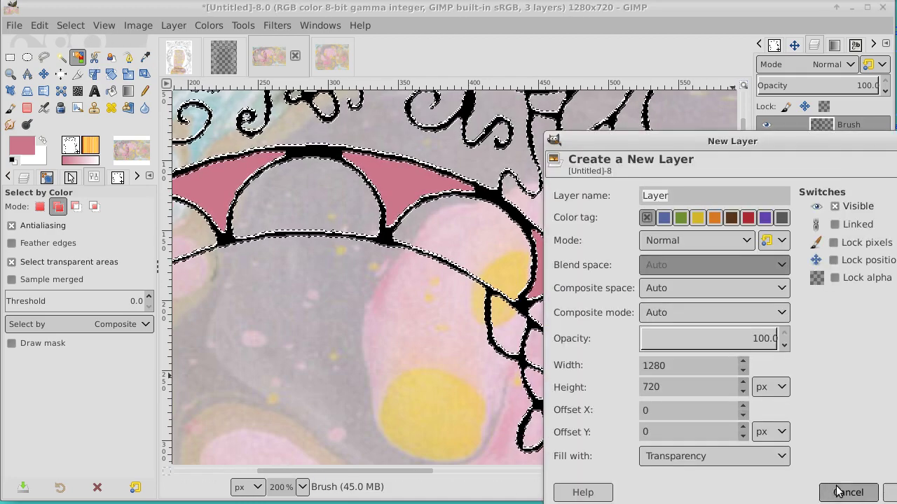
left_click(846, 490)
left_click(262, 233)
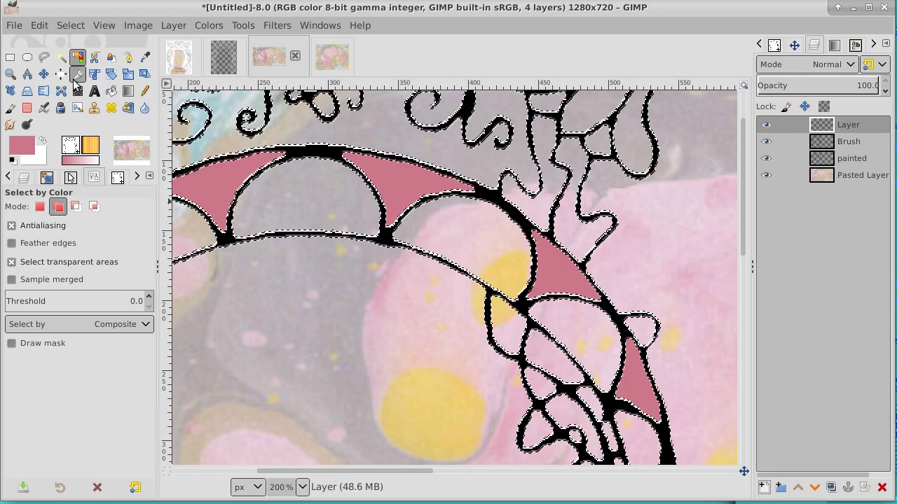
Reset colours to black and white, then add a second empty layer, Layer #1
left_click(13, 160)
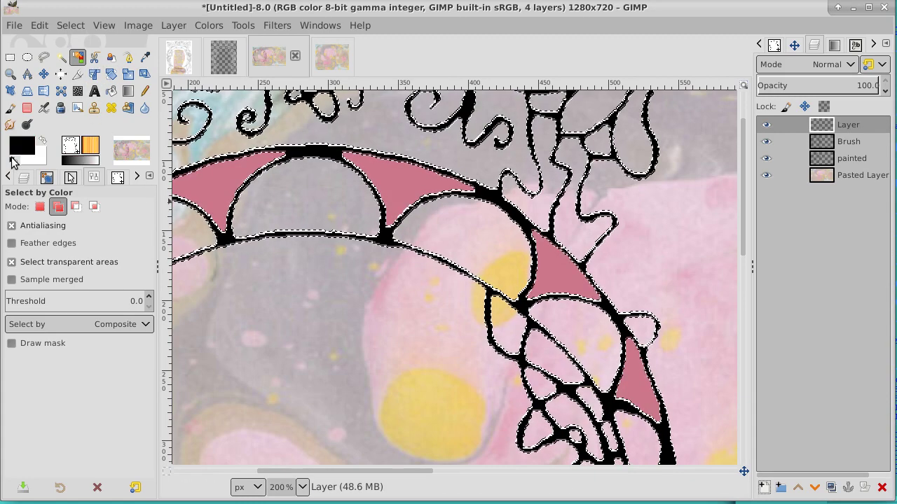
left_click(111, 93)
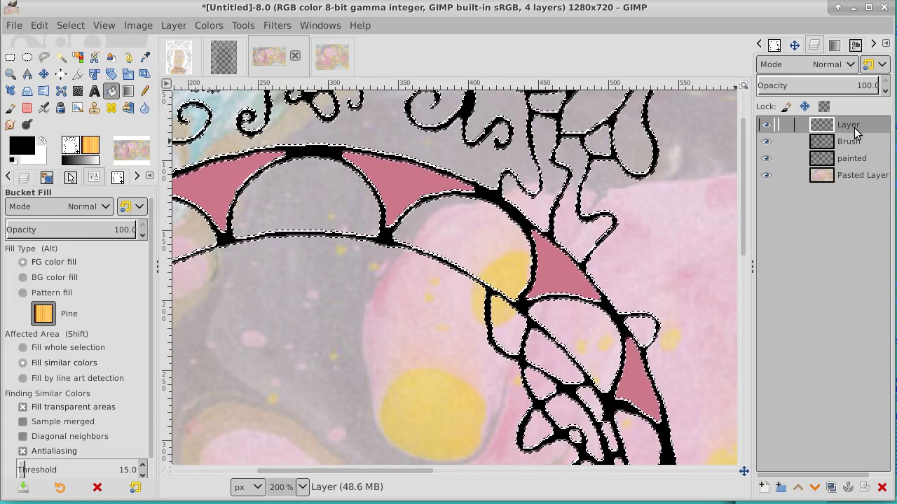
left_click(764, 487)
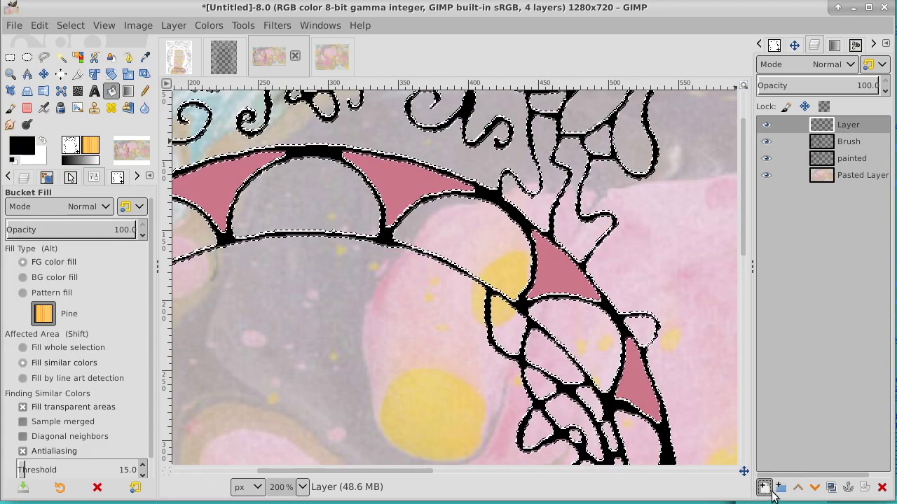
key("Return")
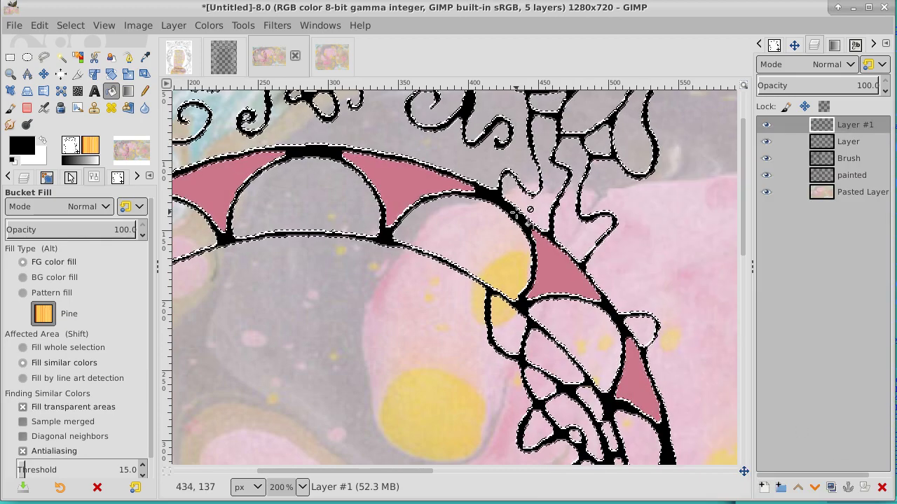
left_click(62, 29)
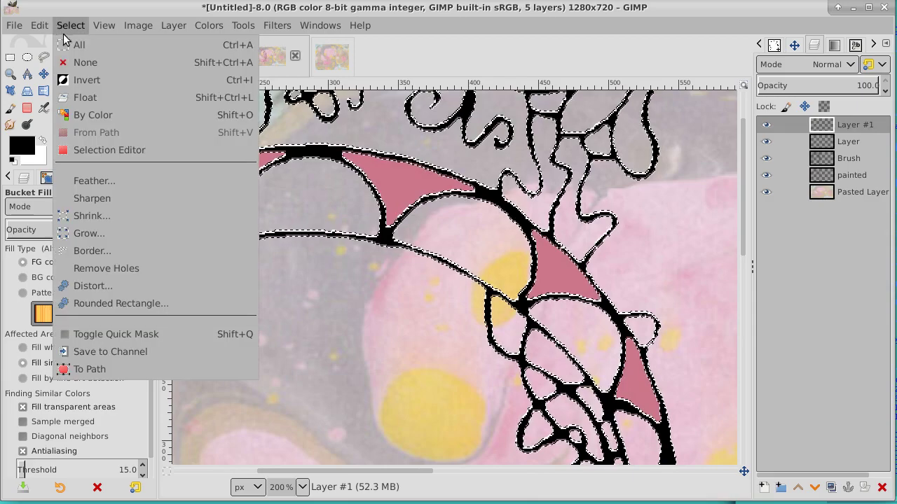
Invert the selection, fill the line work black on Layer #1, and clear the selection
left_click(87, 80)
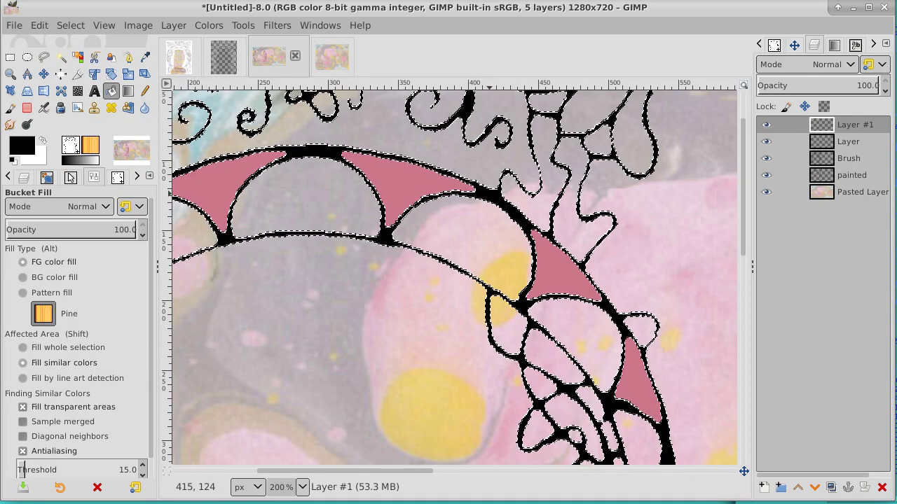
left_click(70, 25)
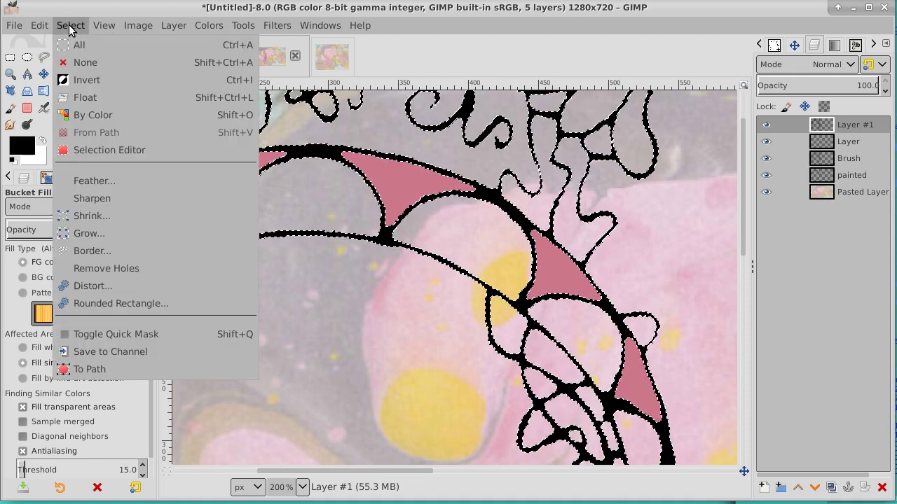
left_click(62, 61)
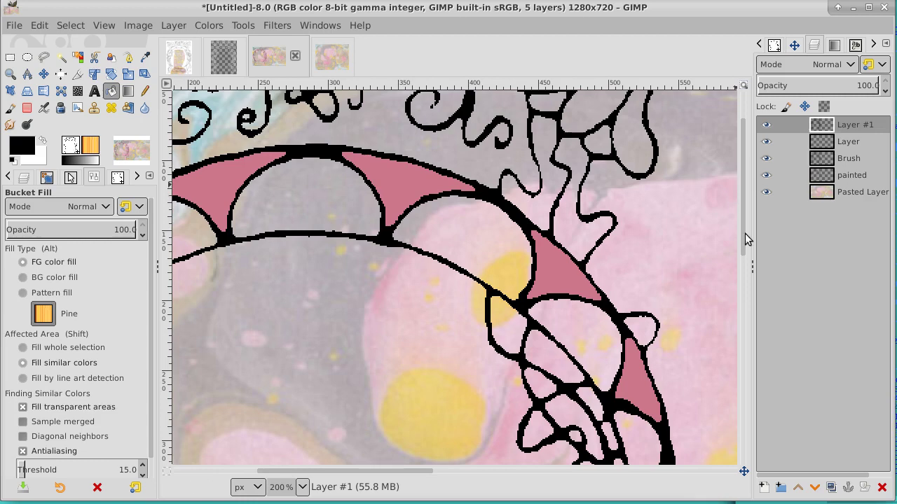
mouse_move(743, 234)
left_mouse_down()
mouse_move(742, 444)
mouse_move(726, 234)
left_mouse_up()
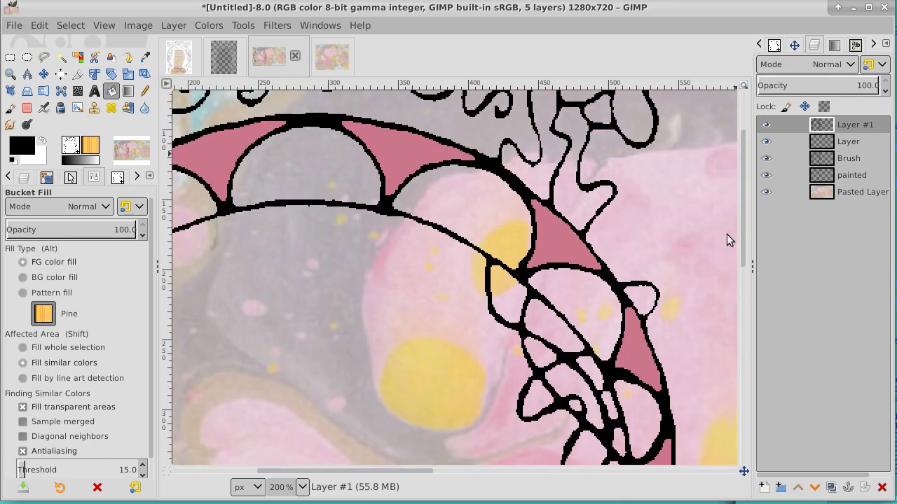
scroll(726, 234, "up", 3)
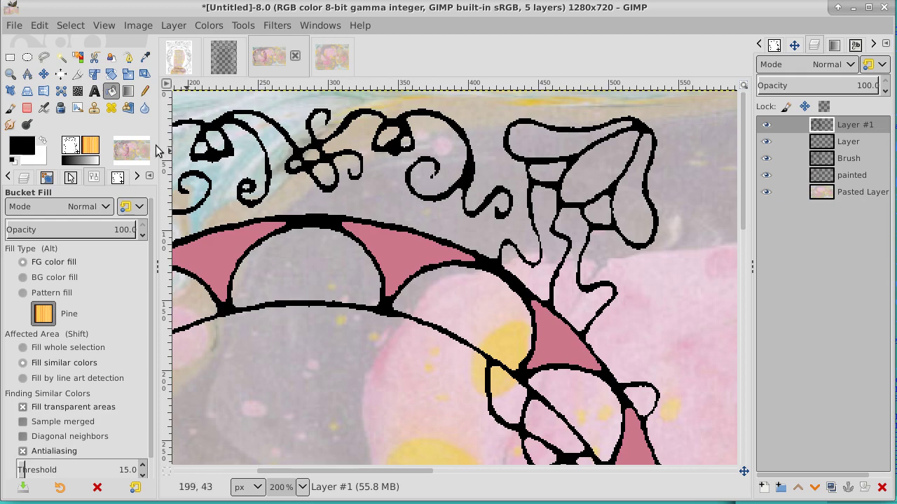
Zoom in to pixel level on a small curl of line art at the arch top
left_click(11, 74)
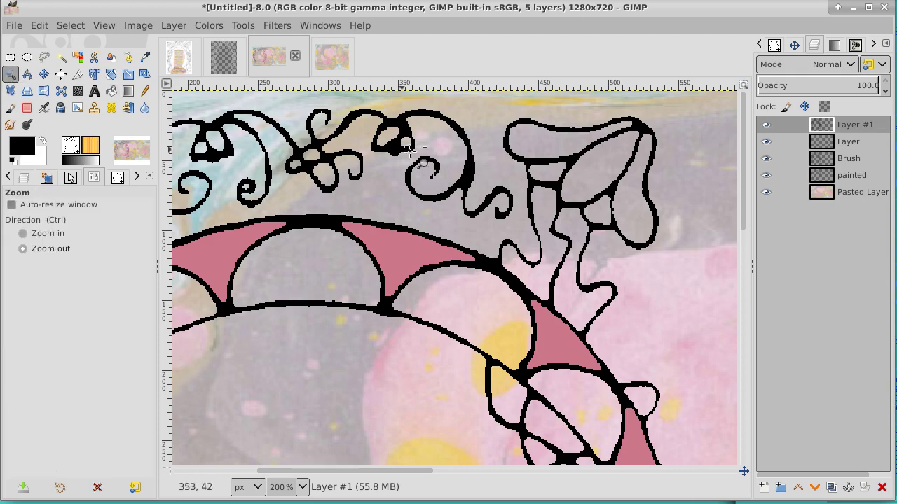
left_click(438, 181)
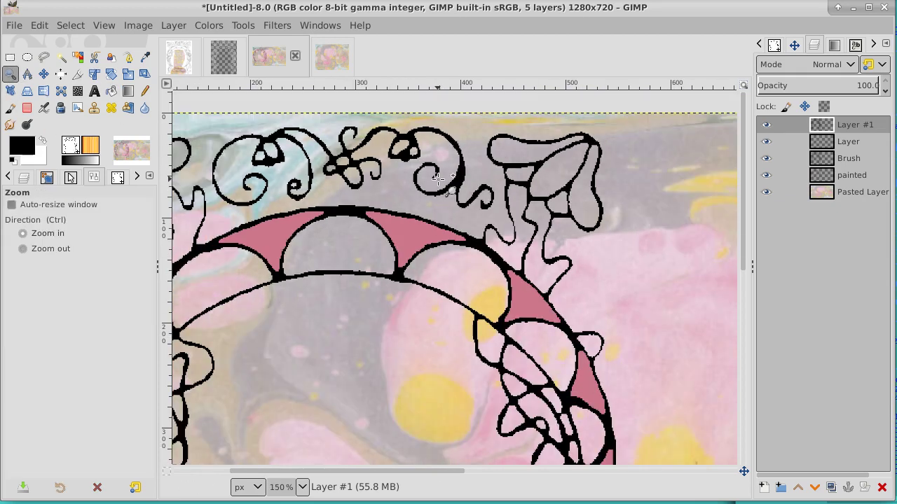
left_click(438, 179)
left_click(438, 180)
left_click(438, 179)
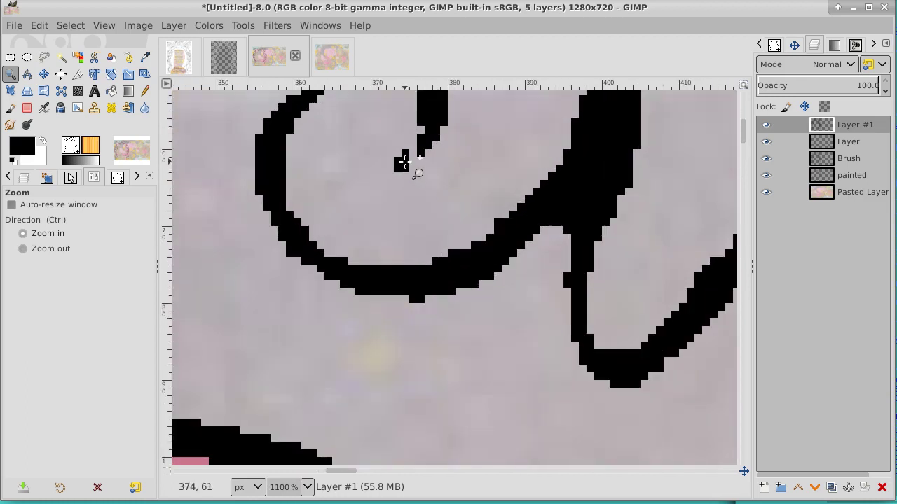
left_click(426, 177)
key("ctrl")
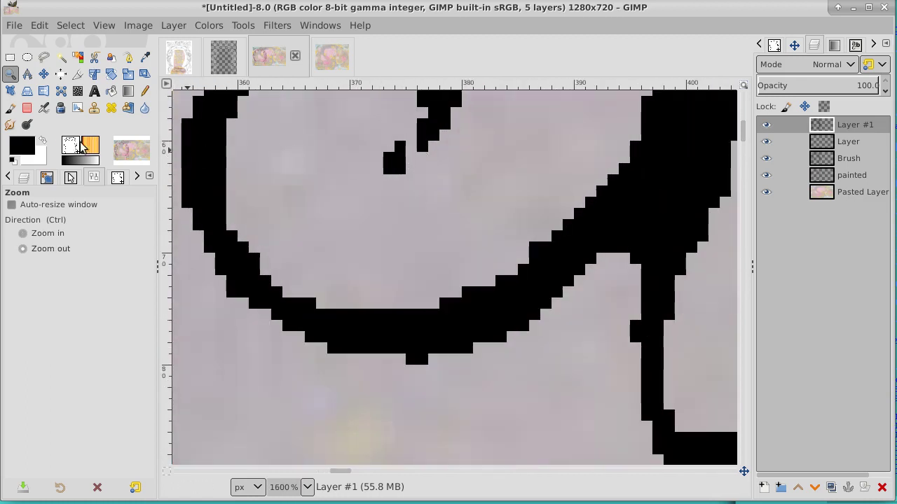
Confirm black as the foreground colour and show the brushes list with the Clipboard Image brush
left_click(25, 147)
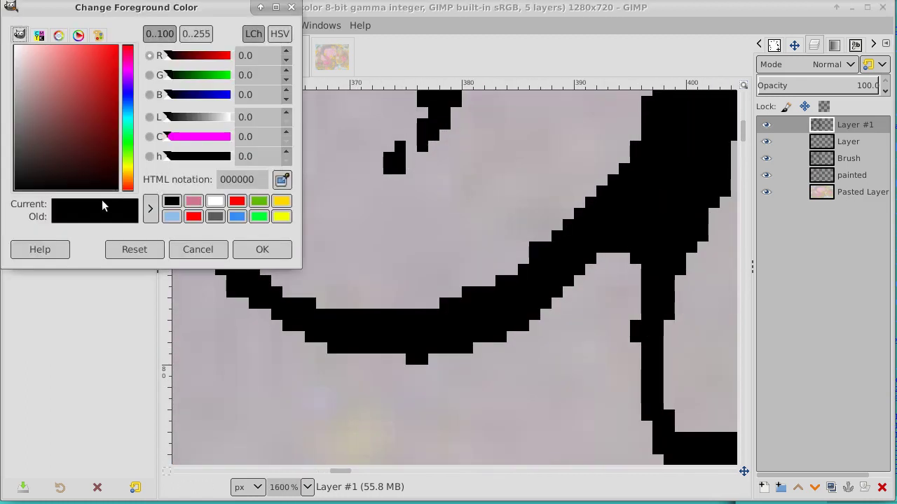
left_click(260, 250)
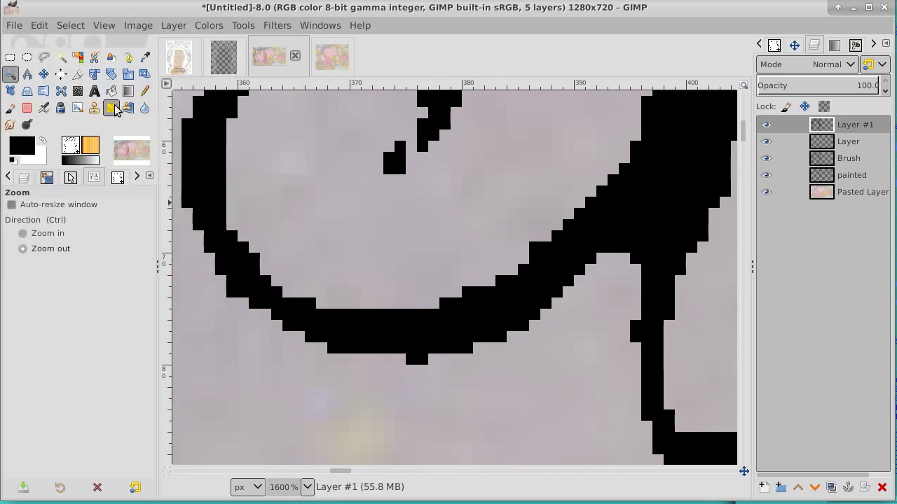
left_click(70, 145)
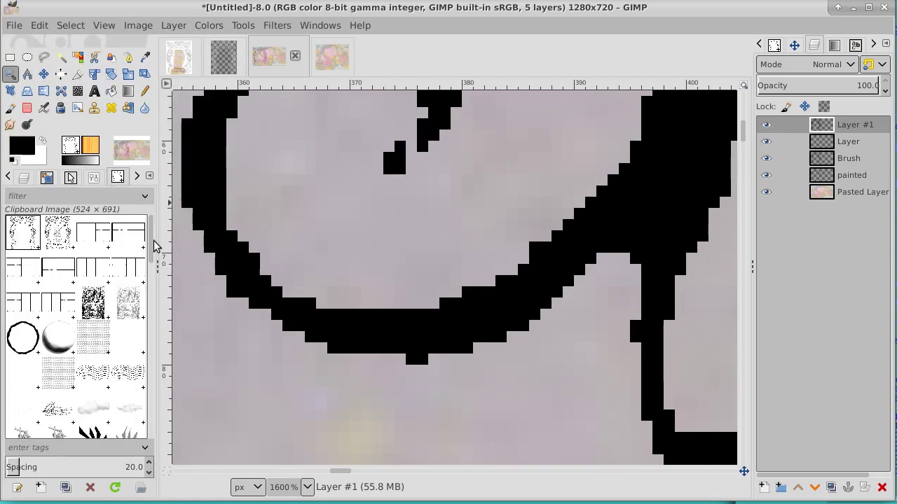
mouse_move(151, 239)
left_mouse_down()
mouse_move(144, 438)
mouse_move(139, 342)
left_mouse_up()
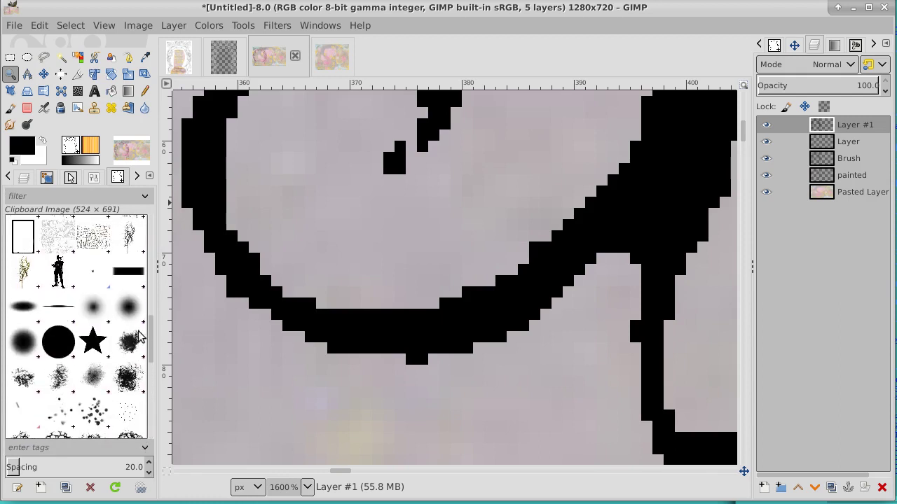
Bridge the gap in the curl with a 1-pixel 2. Hardness 100 pencil on Layer #1
left_click(144, 92)
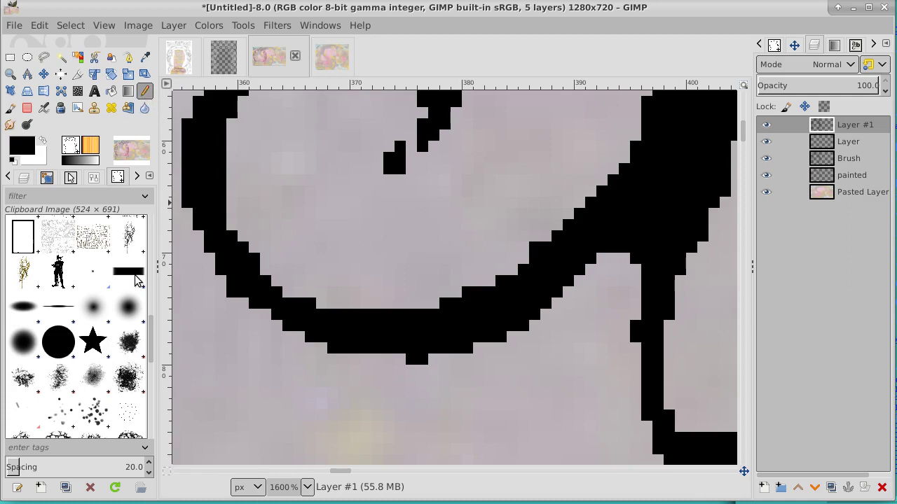
left_click(58, 342)
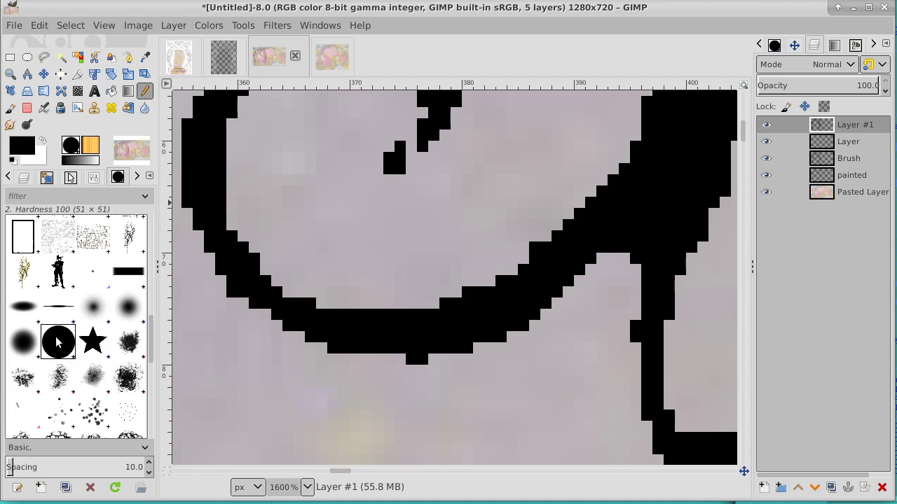
left_click(93, 176)
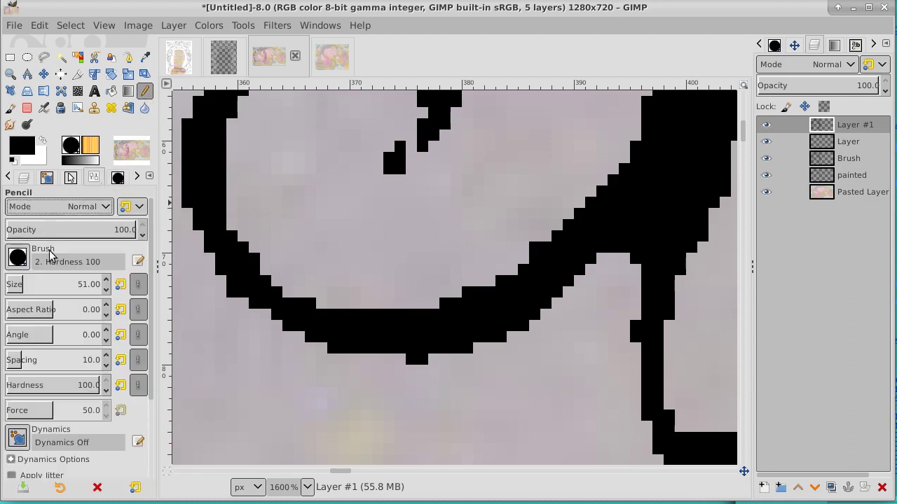
left_click_drag(18, 283, 8, 286)
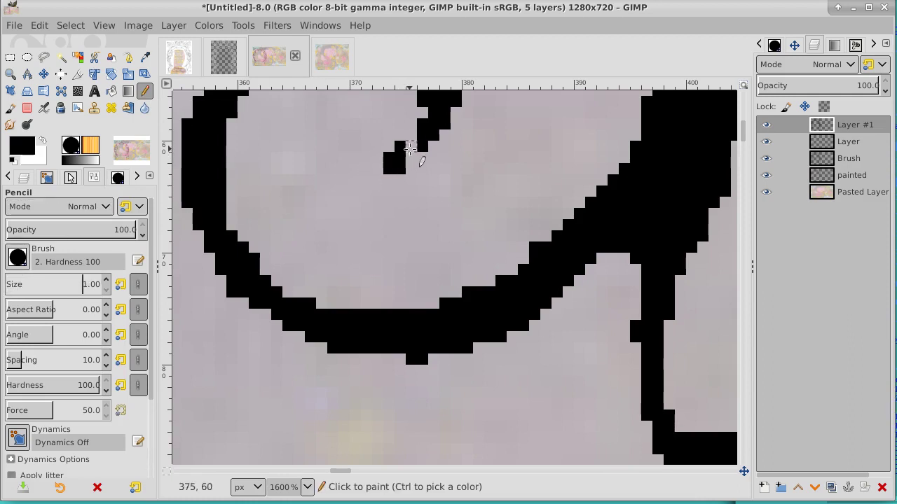
left_click(411, 149)
left_click(411, 156)
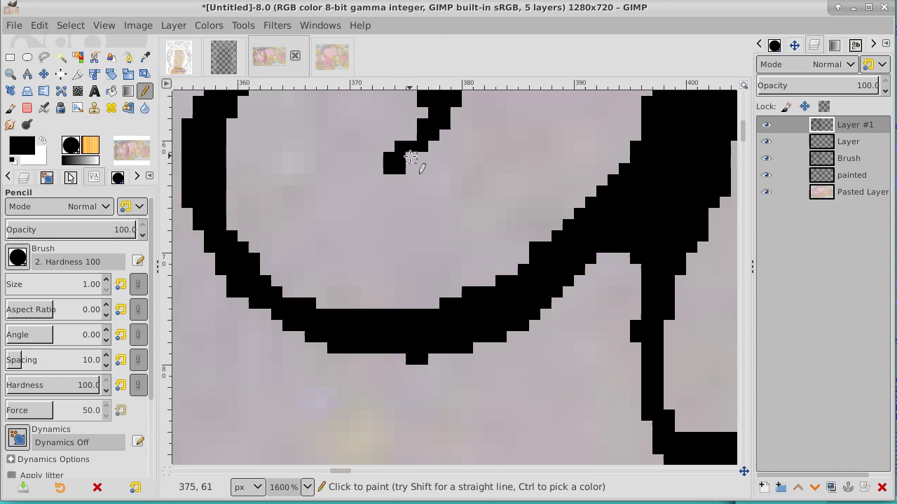
left_click(11, 74)
Zoom out to 200%, compare Layer #1 hidden and shown, then merge it down
left_click(352, 207, "ctrl")
left_click(352, 207, "ctrl")
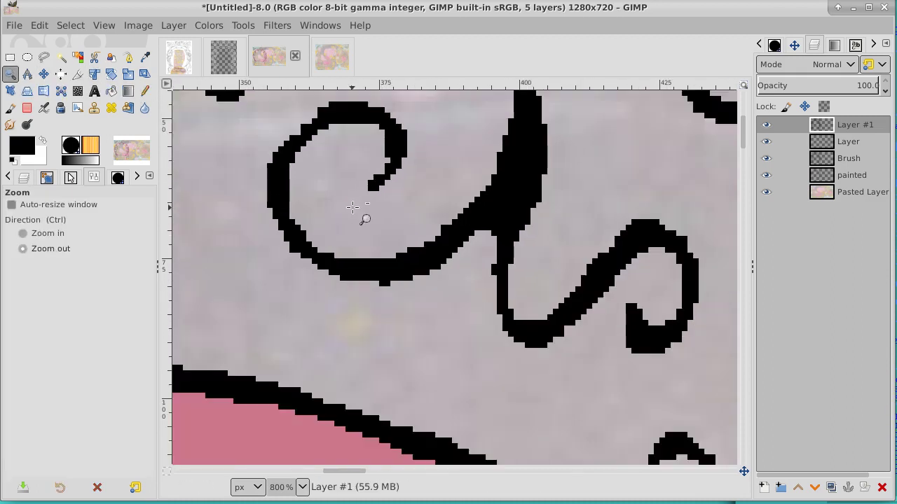
left_click(352, 206, "ctrl")
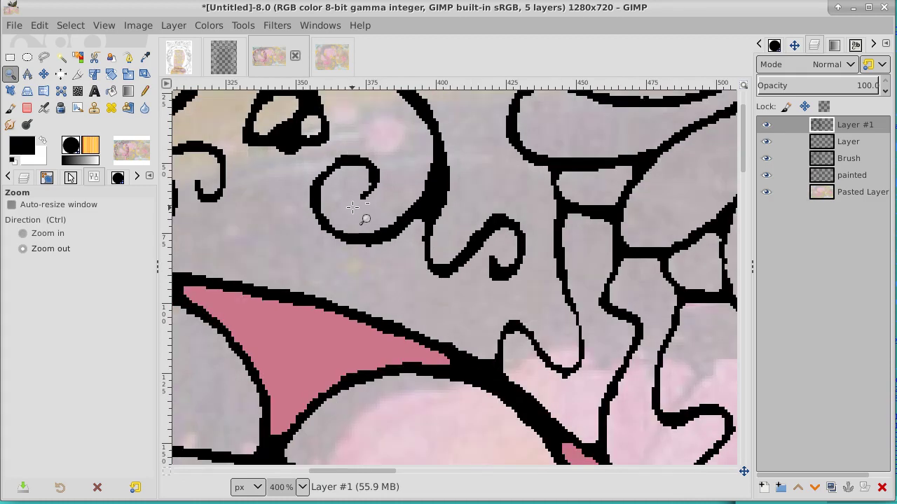
left_click(353, 206, "ctrl")
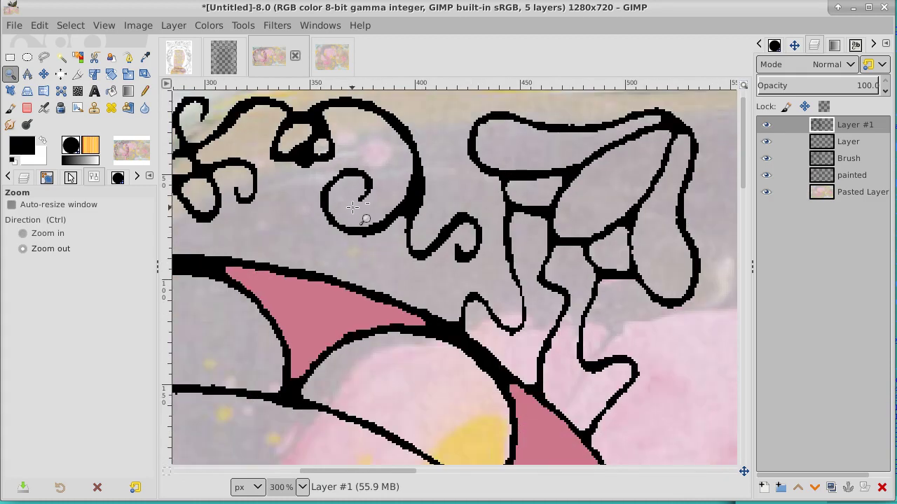
left_click(352, 207, "ctrl")
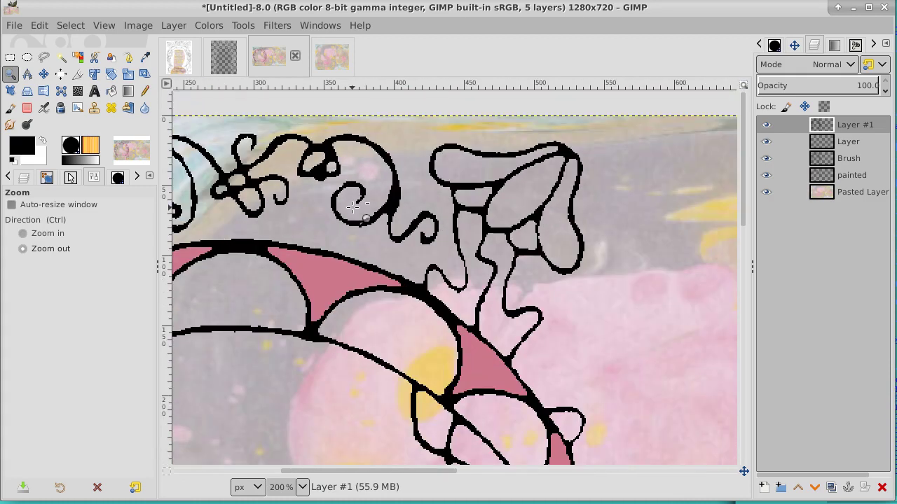
left_click(766, 124)
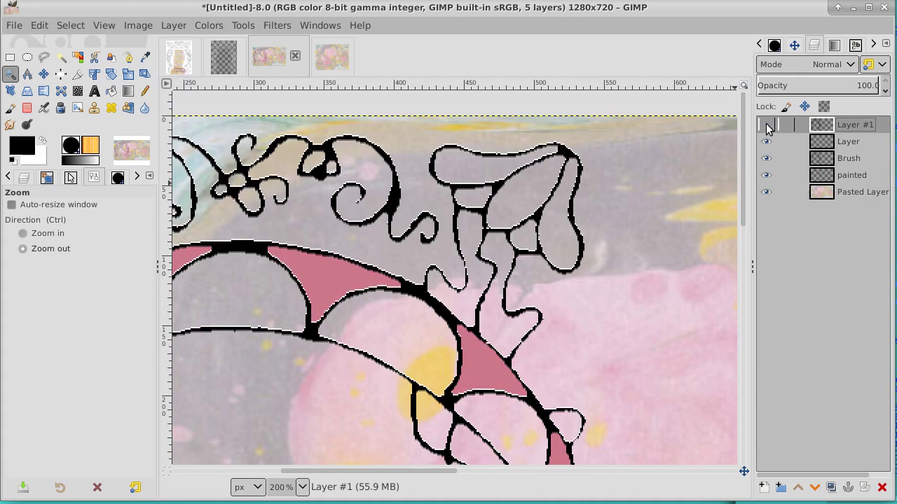
left_click(766, 125)
left_click(765, 124)
left_click(766, 125)
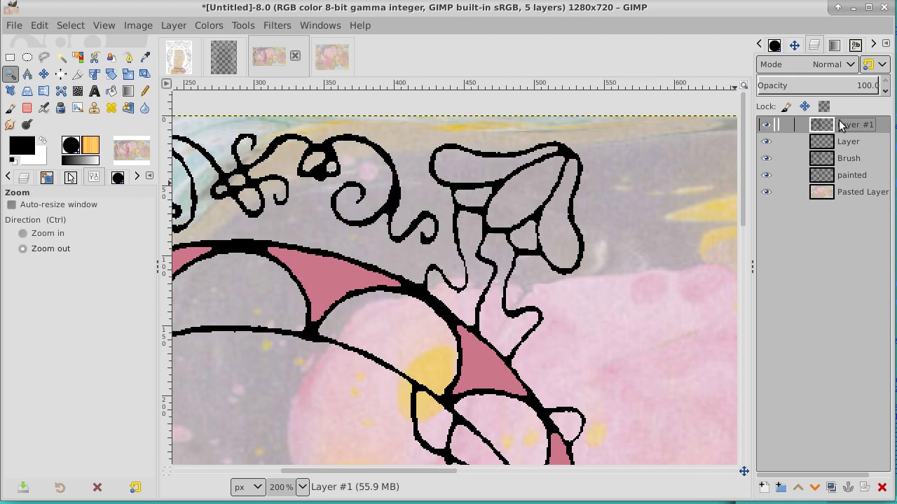
right_click(864, 125)
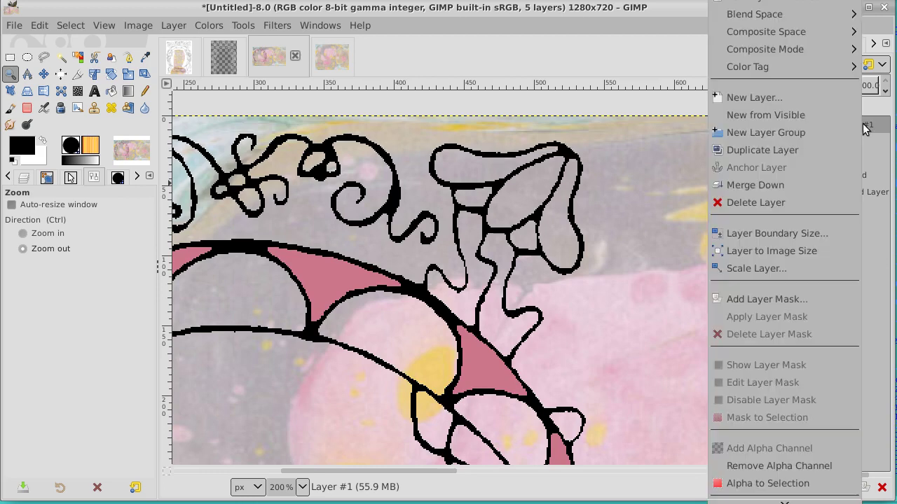
left_click(800, 182)
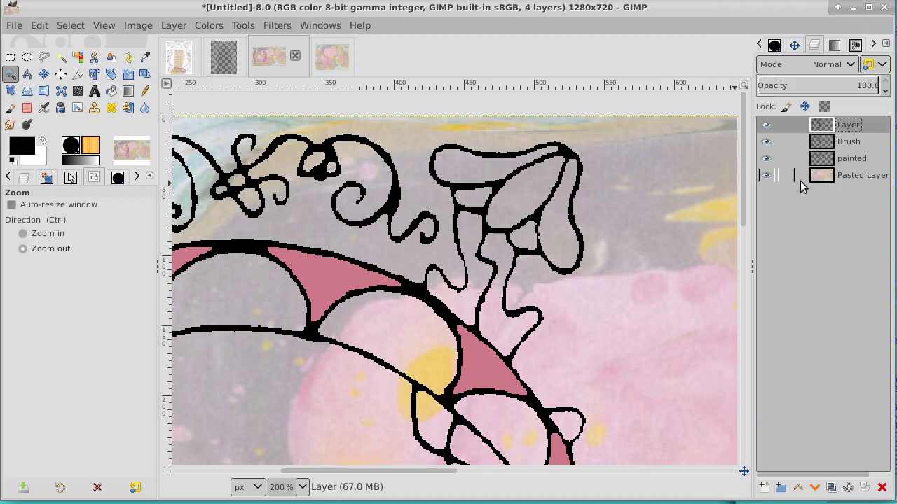
Compare the Layer outlines hidden and shown, then merge Layer down into Brush
left_click(767, 126)
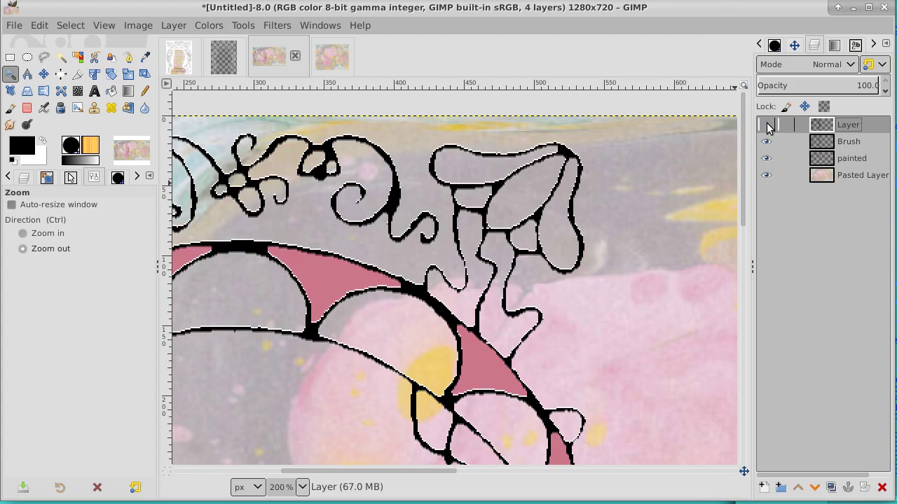
left_click(767, 126)
left_click(767, 125)
left_click(767, 125)
right_click(874, 129)
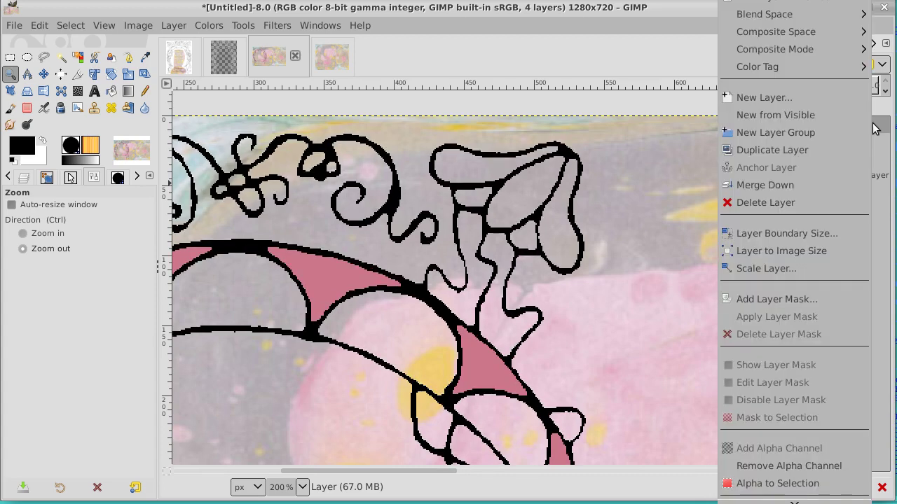
left_click(809, 183)
Hide and show the Brush line art twice to check the merged result
left_click(766, 126)
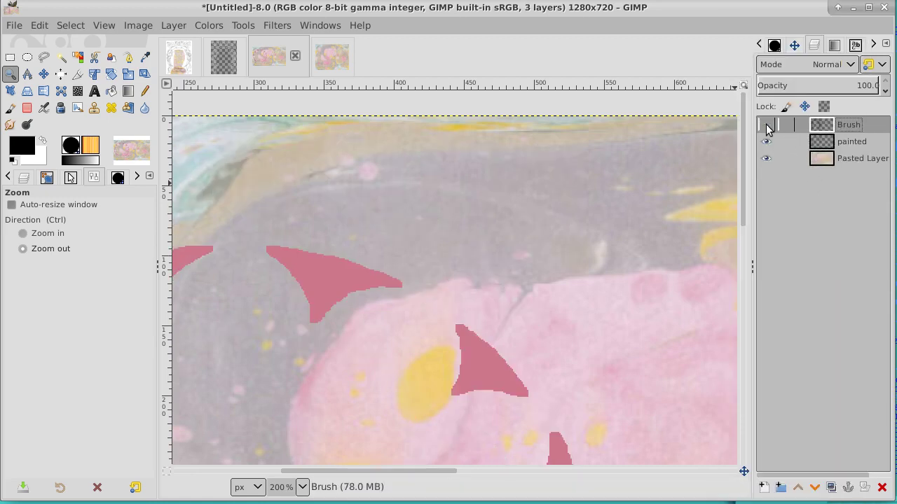
left_click(766, 125)
left_click(766, 126)
left_click(767, 125)
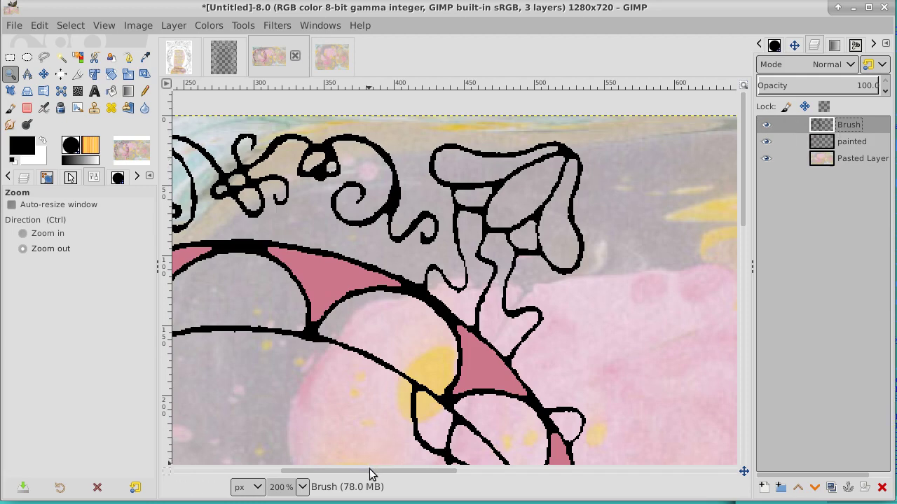
left_click_drag(369, 470, 271, 472)
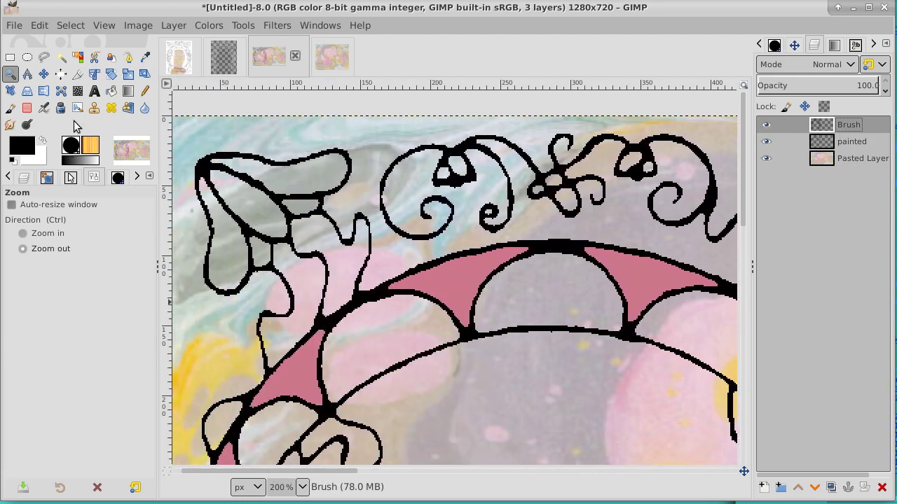
left_click(449, 281)
key("1")
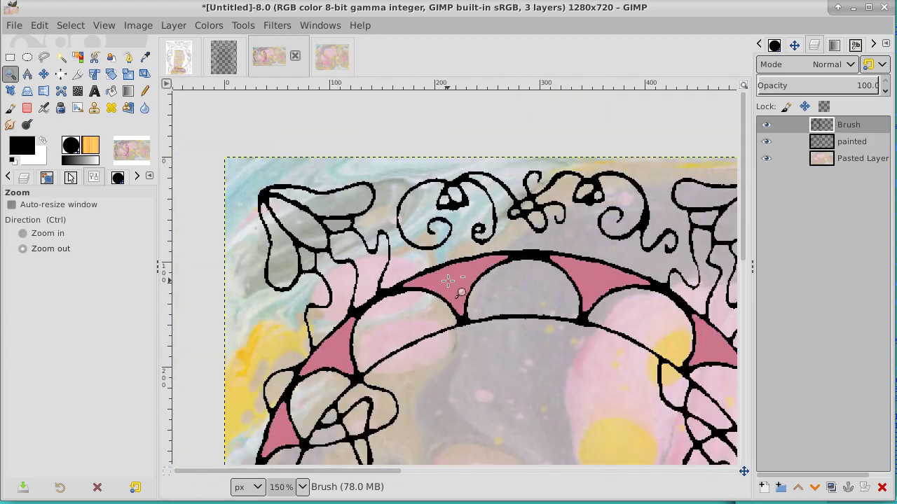
left_click_drag(740, 162, 741, 196)
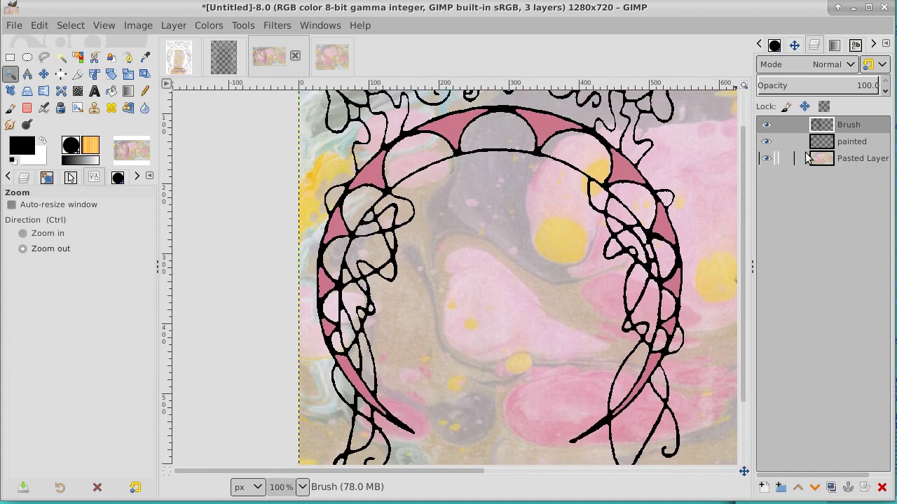
left_click(765, 125)
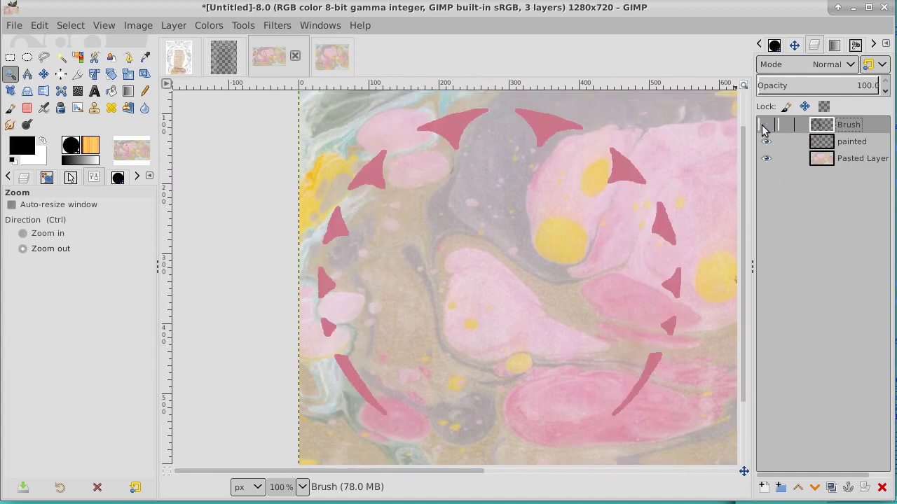
left_click(765, 125)
left_click(765, 126)
left_click(765, 125)
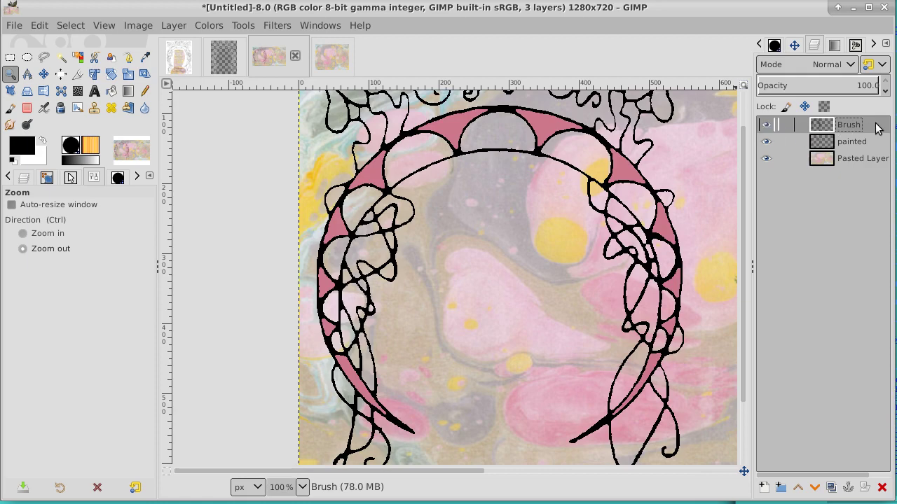
left_click(766, 126)
left_click(765, 125)
Fuzzy-select the arch's left region and top dome, then grow the selection by 1 pixel
left_click(61, 58)
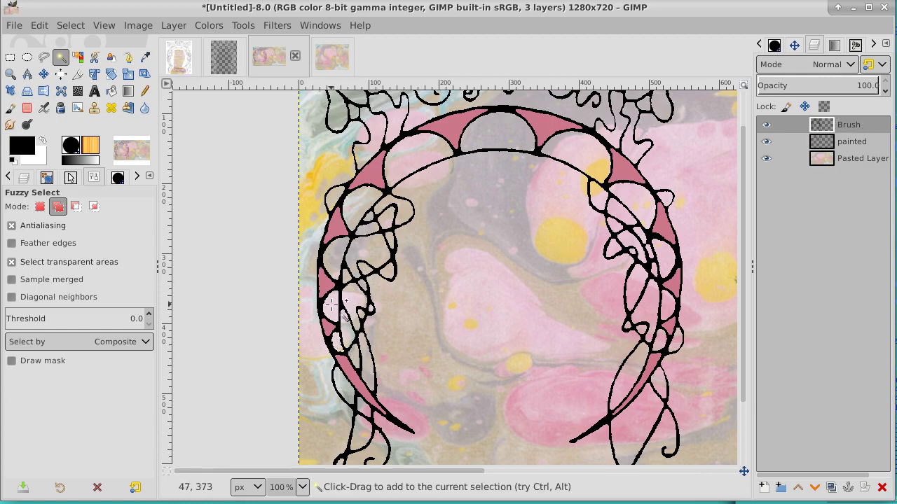
left_click_drag(330, 284, 349, 207)
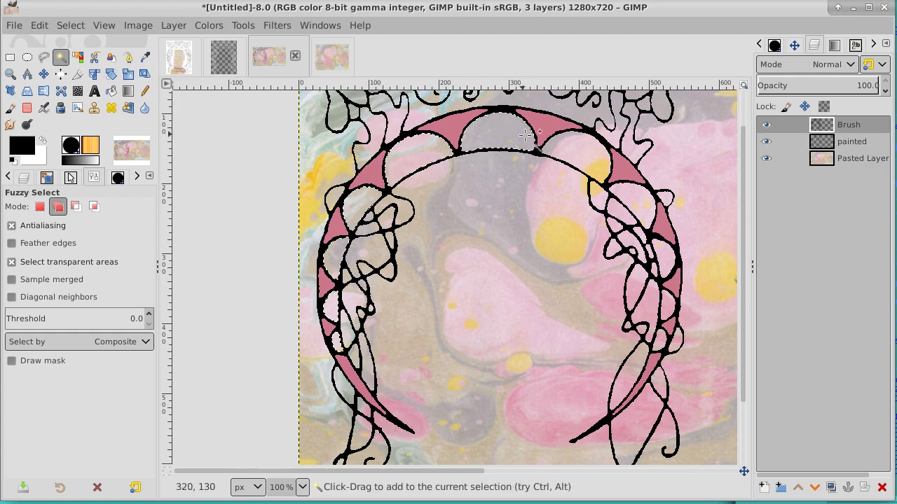
left_click_drag(625, 185, 657, 246)
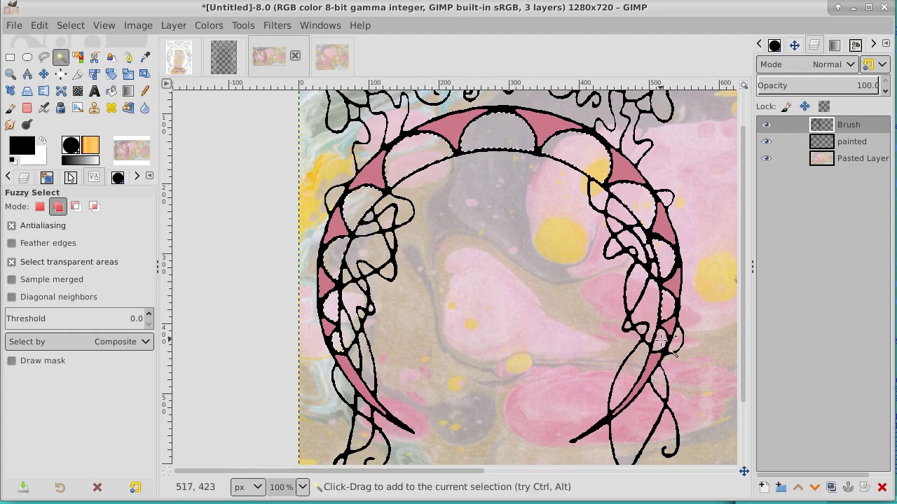
left_click(71, 26)
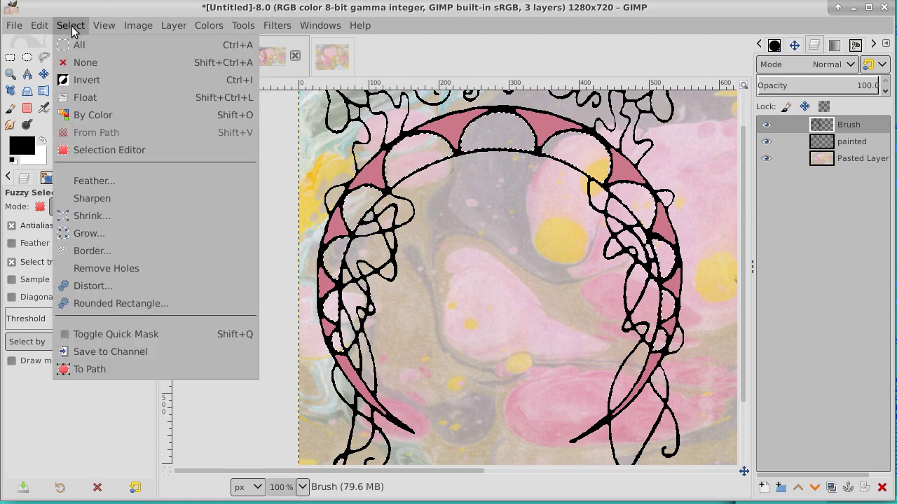
left_click(89, 235)
left_click(162, 281)
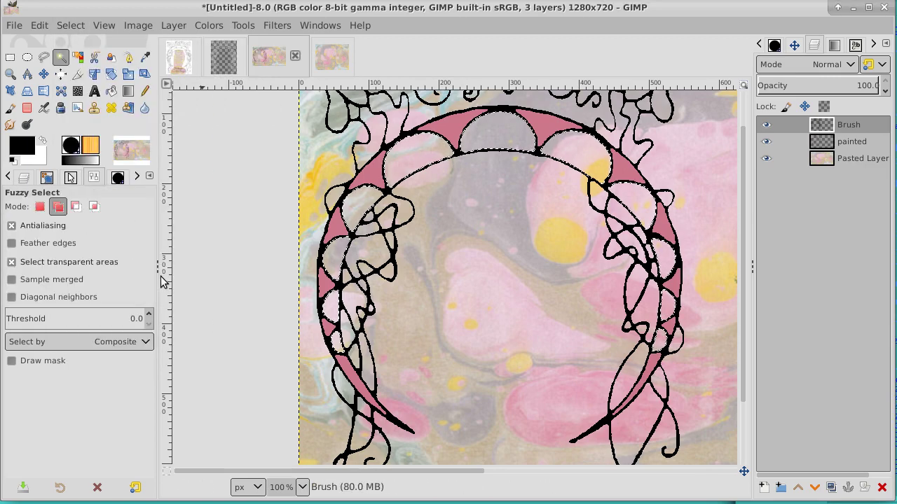
Switch the active layer from painted to Pasted Layer
left_click(857, 144)
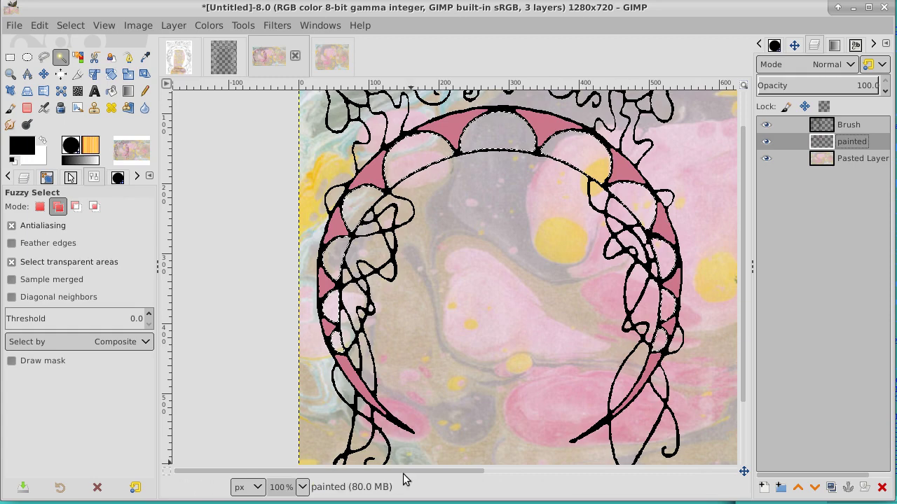
left_click_drag(402, 472, 454, 470)
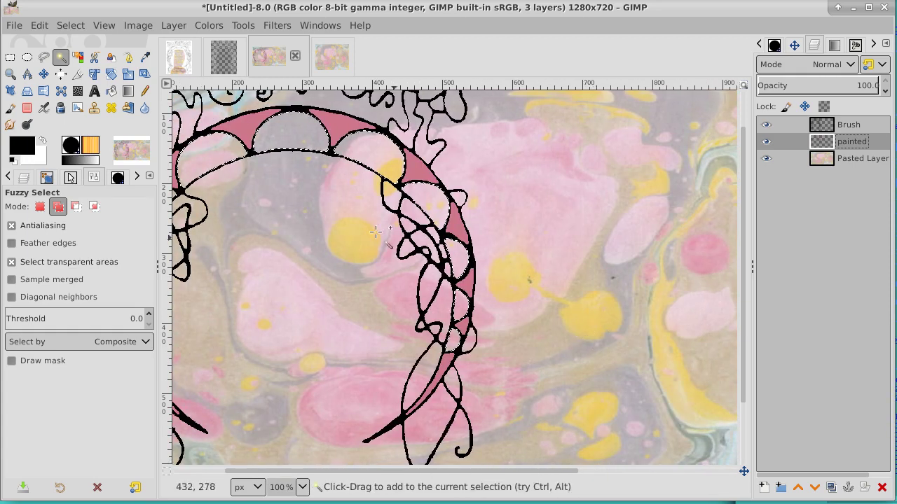
left_click(851, 158)
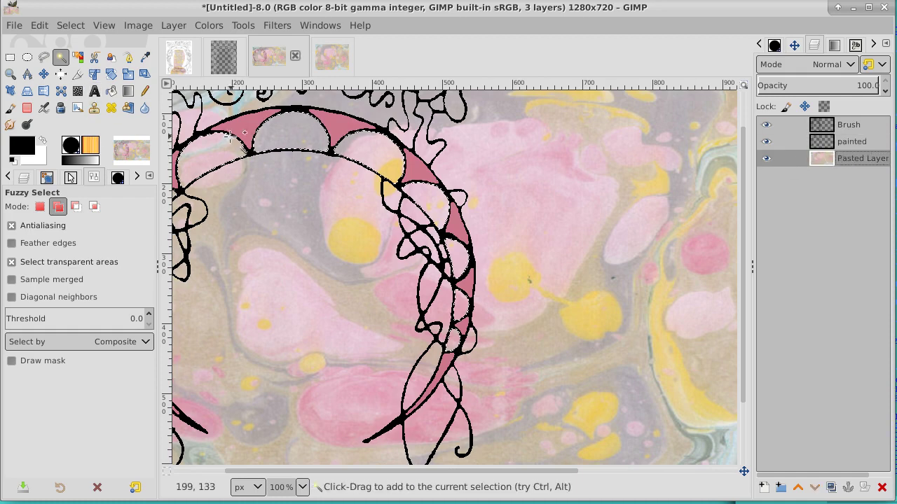
Sample a yellow from the marble, deepen it to d8a71d, and select the painted layer
left_click(145, 57)
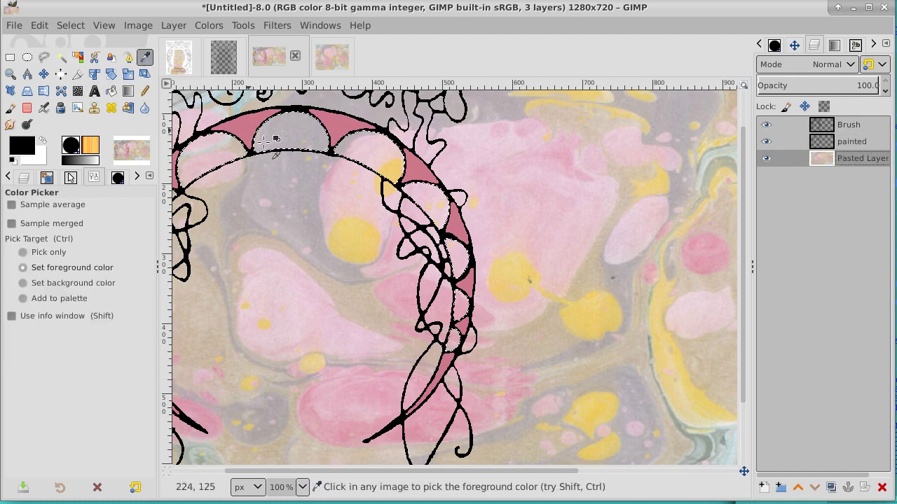
left_click(588, 320)
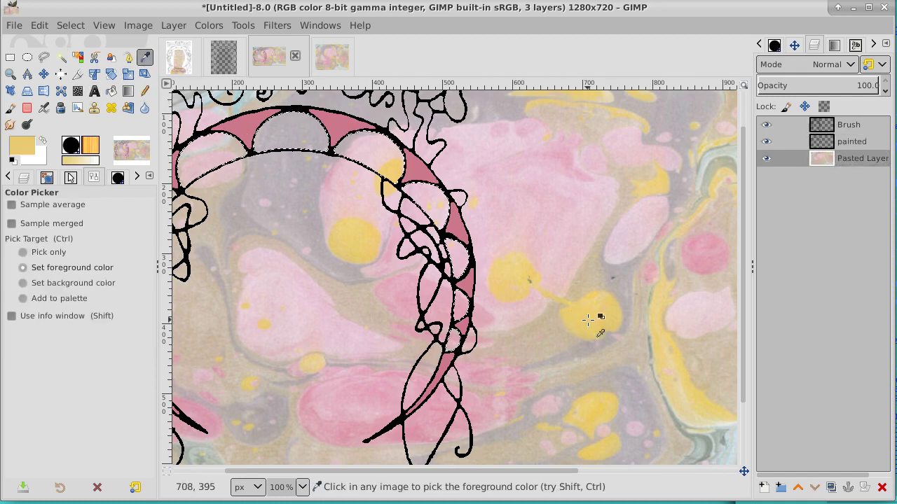
left_click(24, 148)
mouse_move(101, 84)
left_mouse_down()
mouse_move(98, 61)
mouse_move(103, 68)
left_mouse_up()
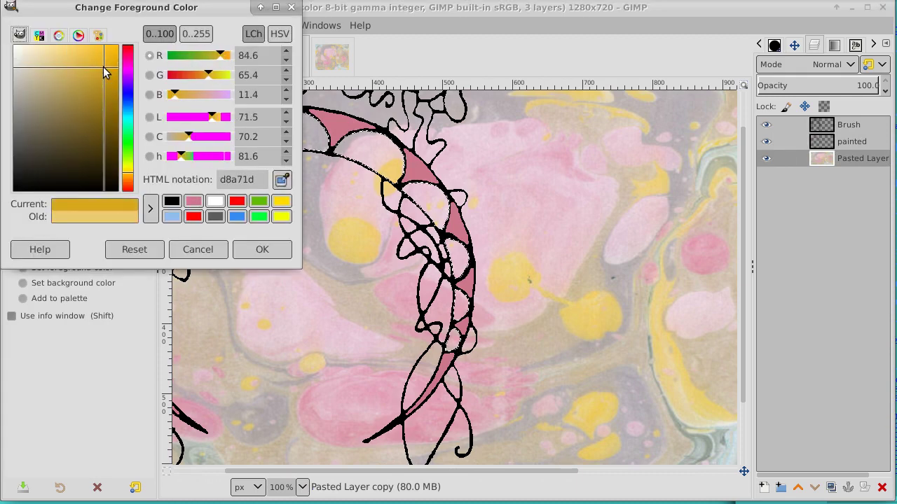
left_click(259, 248)
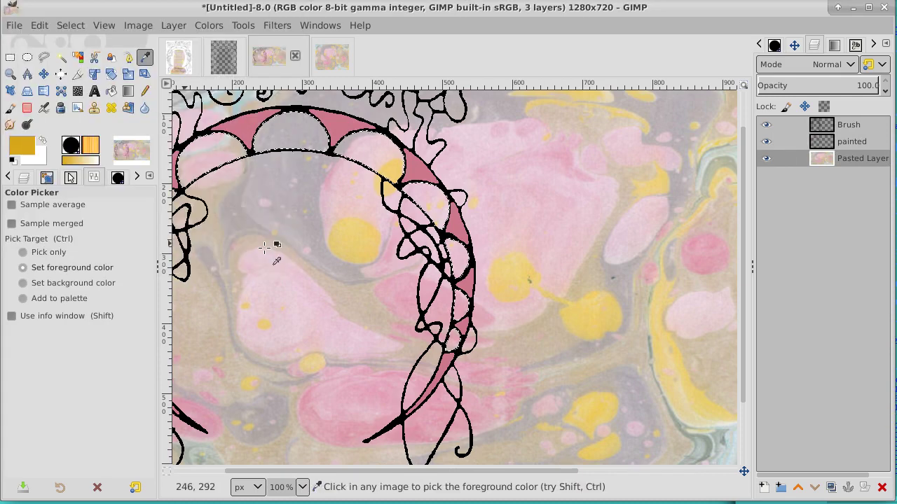
left_click(869, 143)
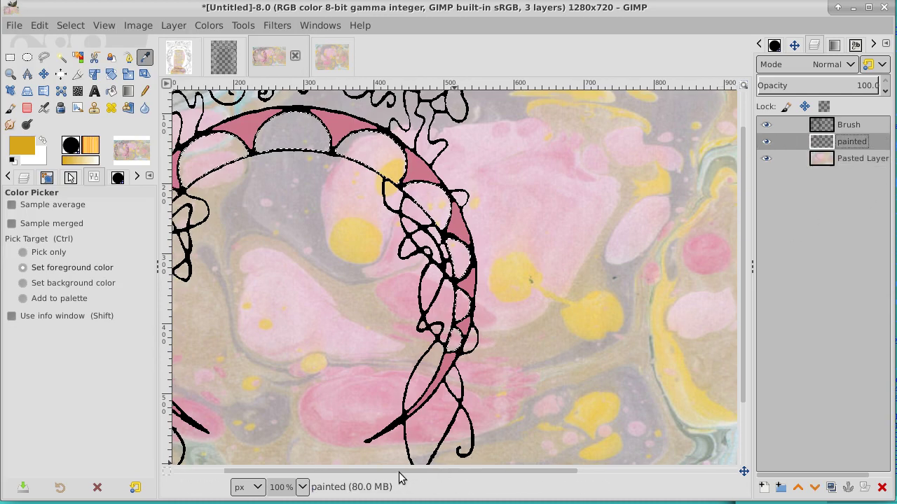
left_click_drag(400, 473, 349, 474)
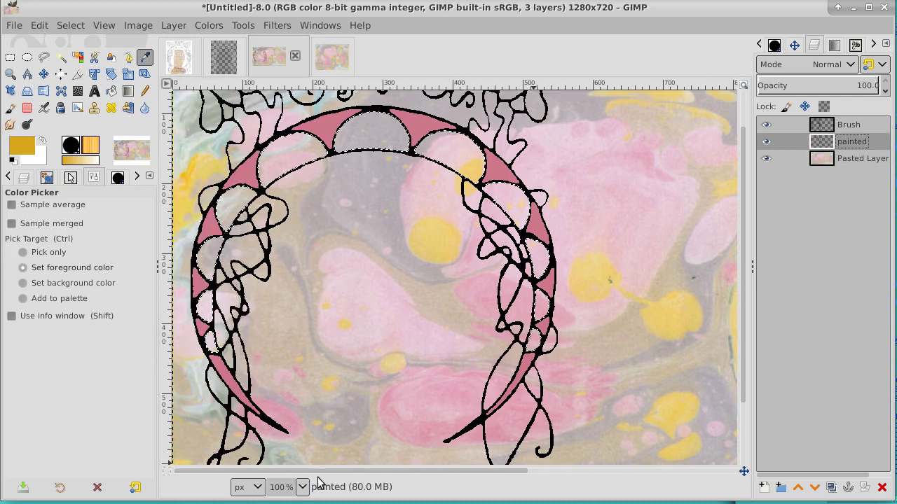
Fill the selected dome segments with golden yellow and clear the selection
left_click(112, 91)
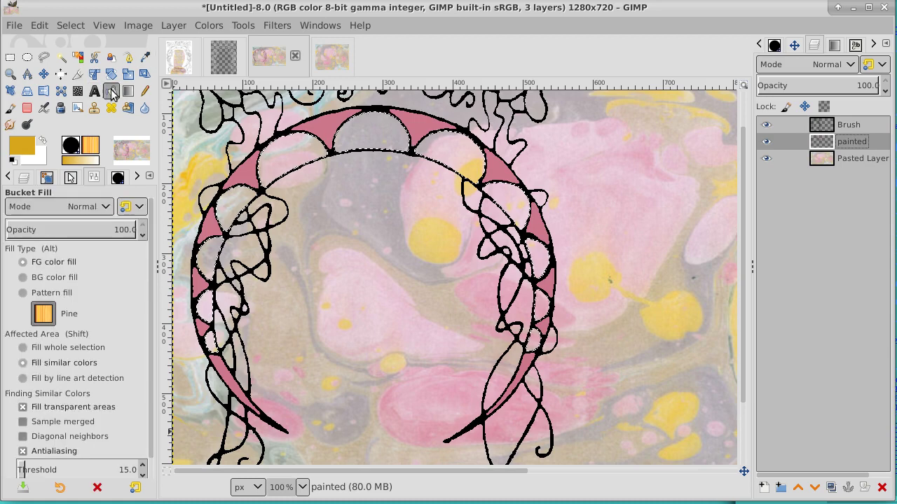
left_click(297, 157)
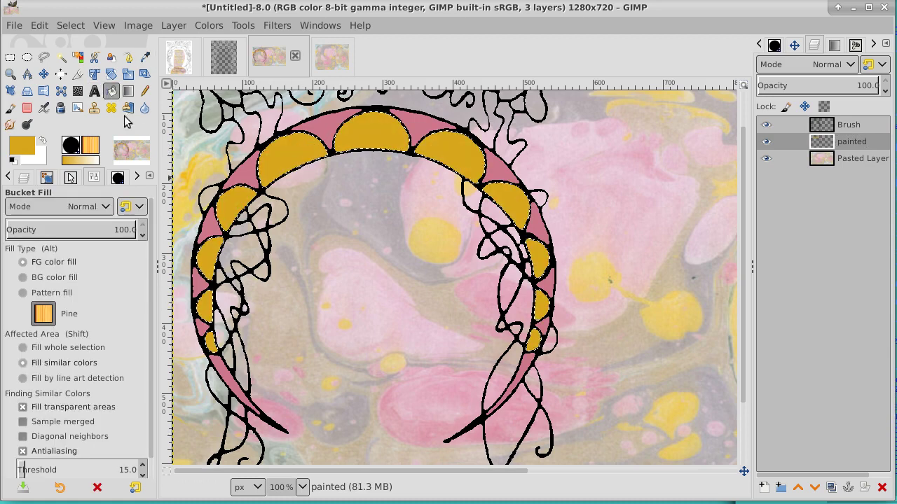
left_click(69, 26)
left_click(79, 63)
Select the Brush layer and swap colours so white is the foreground
left_click_drag(746, 259, 743, 219)
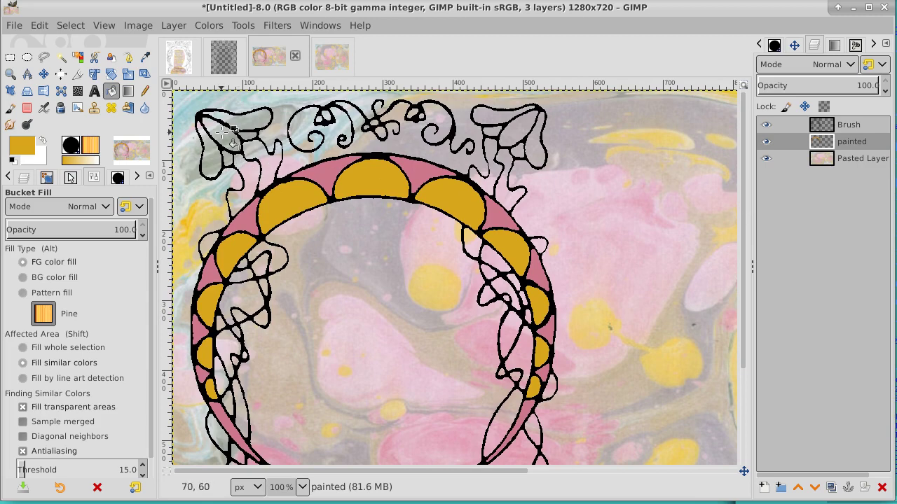
left_click(870, 125)
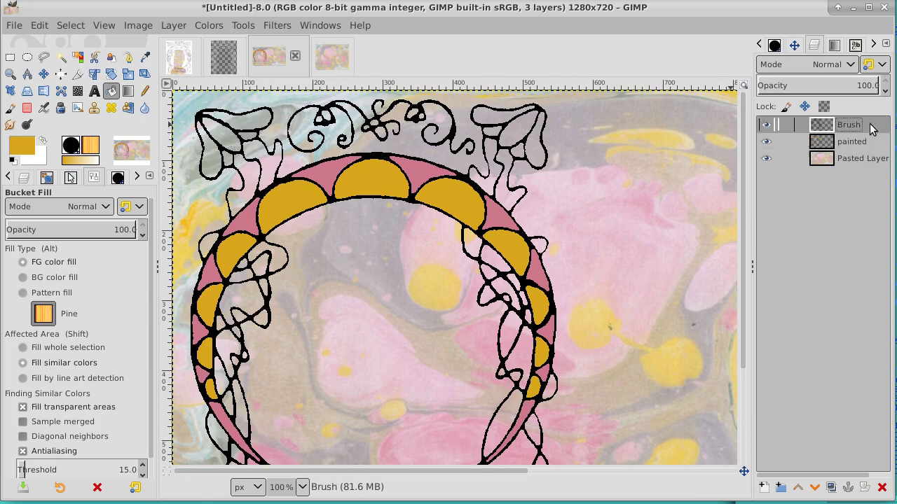
left_click(42, 140)
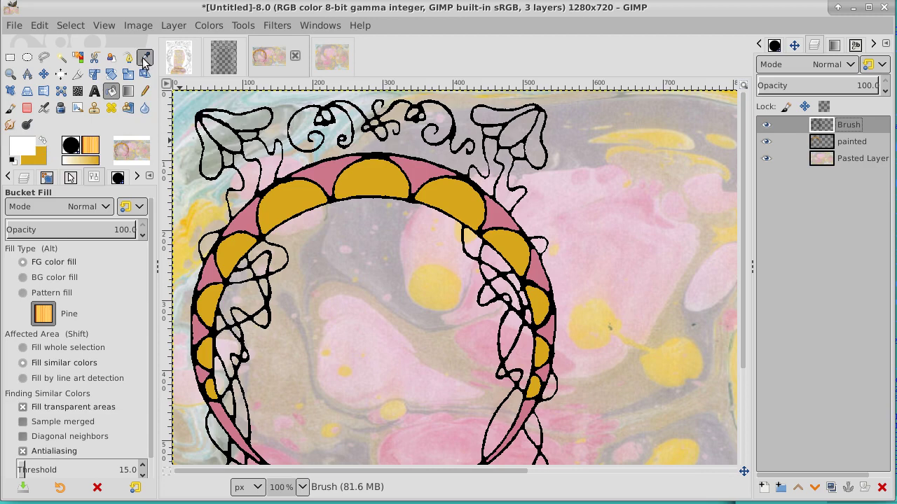
Fuzzy-select the two top-corner leaf shapes on the Brush layer and grow the selection by 1 px
left_click(61, 57)
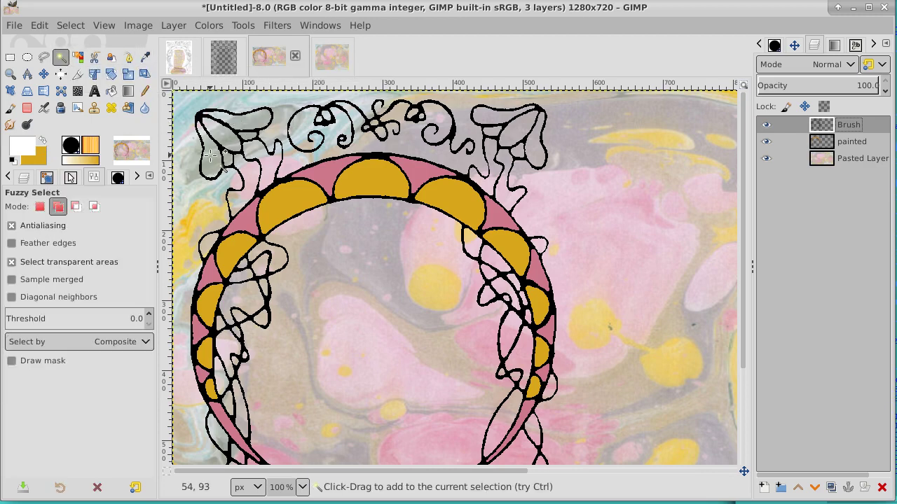
left_click(232, 136)
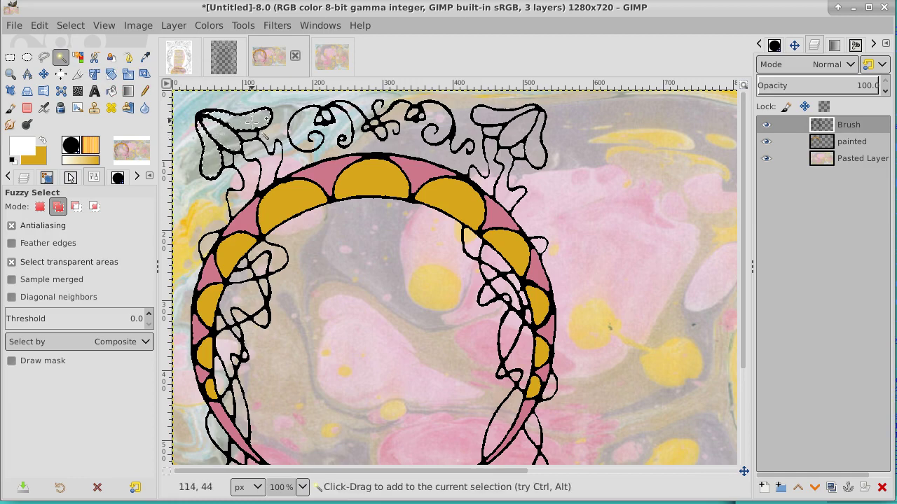
left_click(230, 138)
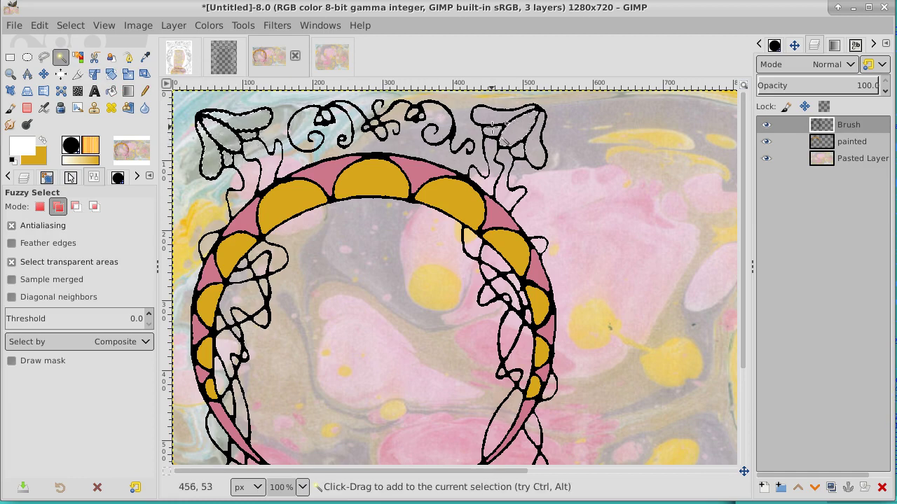
left_click(507, 144)
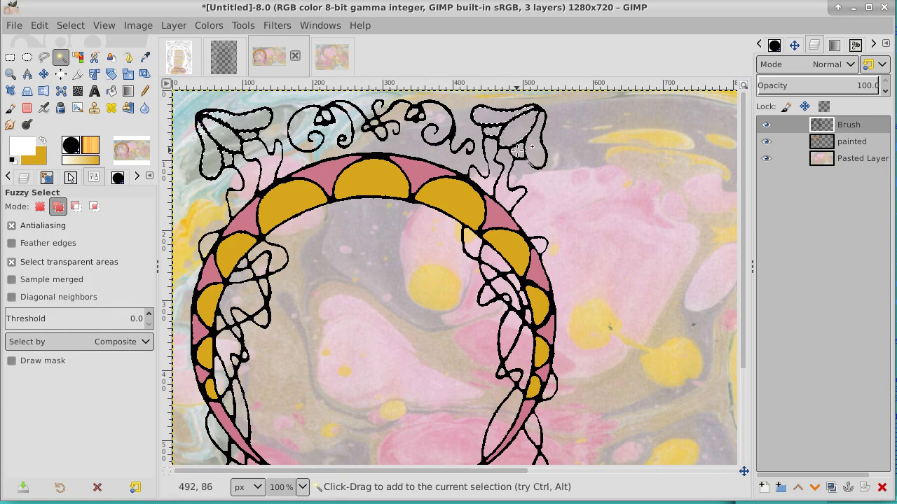
left_click(518, 149)
left_click(527, 150)
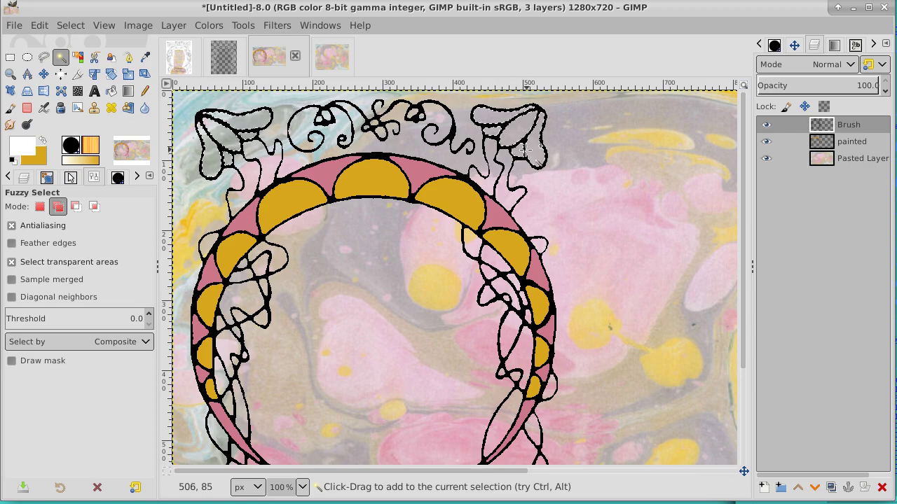
left_click(72, 27)
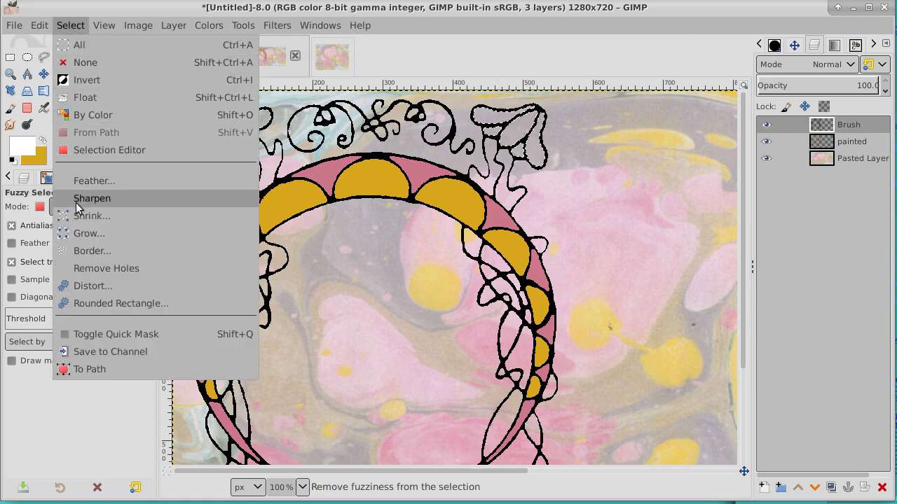
left_click(85, 234)
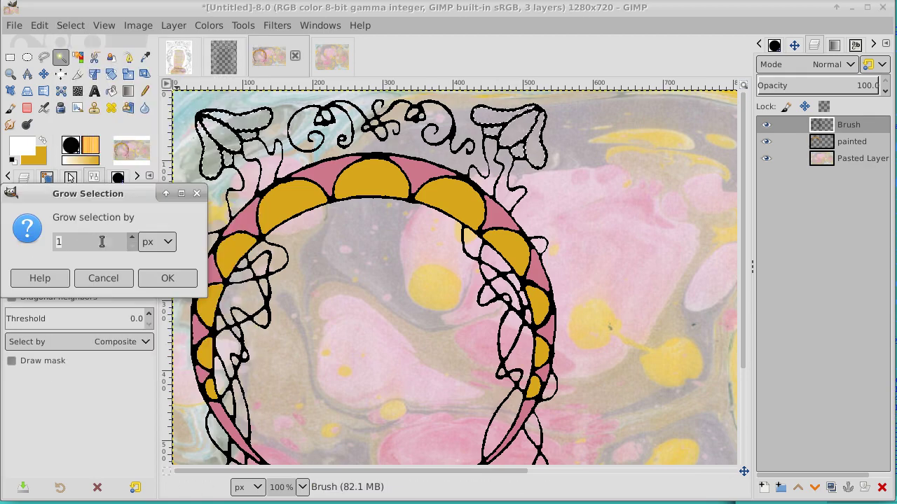
left_click(170, 279)
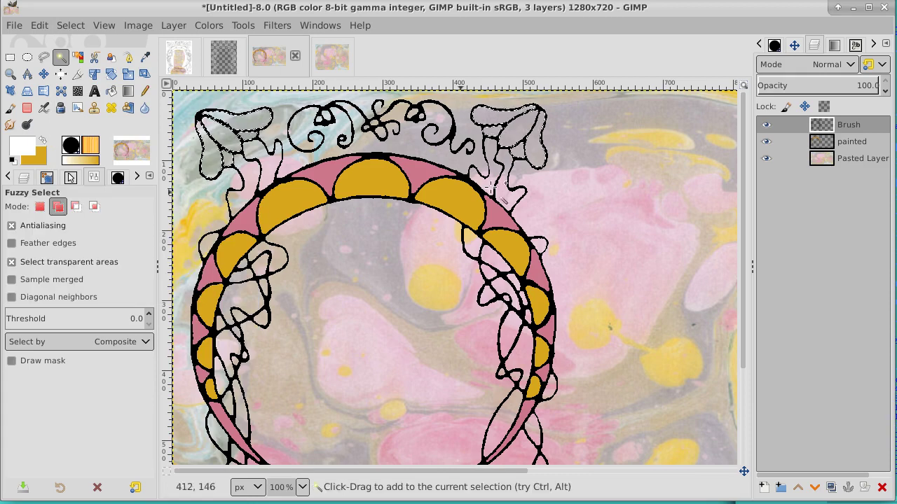
Bucket-fill the leaf selection white on the painted layer, then clear the selection
left_click(871, 149)
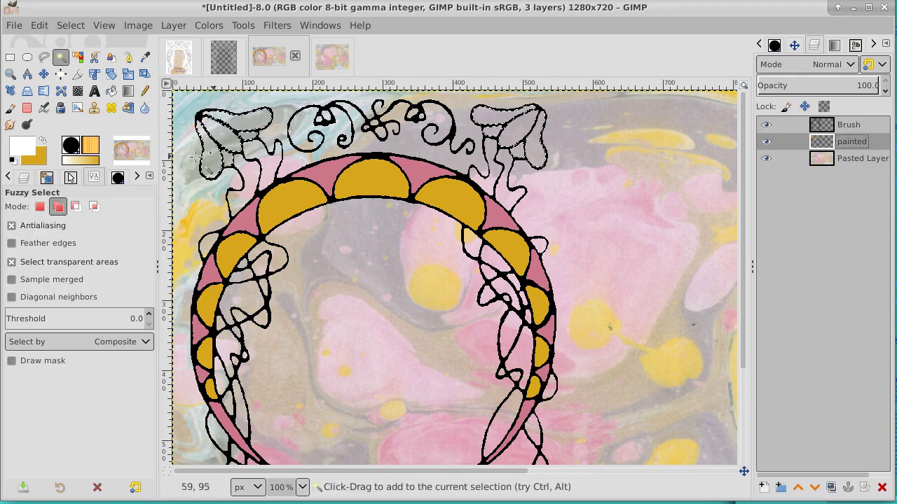
left_click(111, 91)
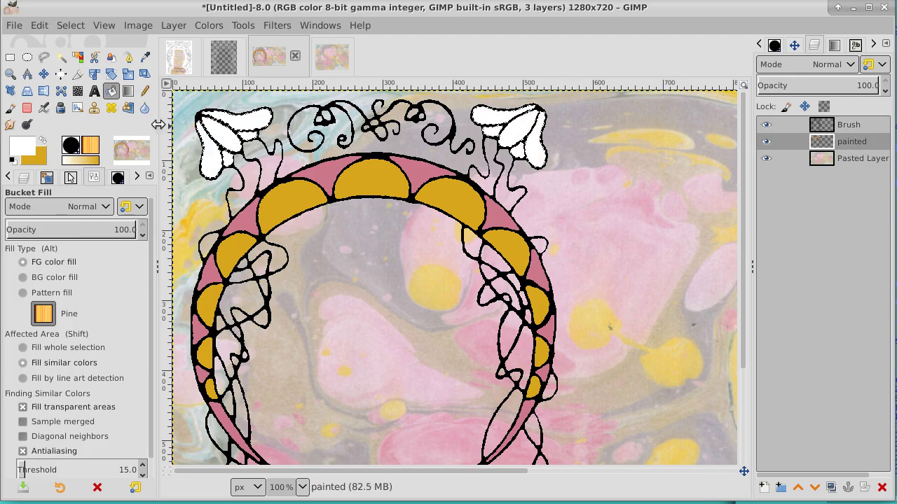
left_click(69, 25)
left_click(77, 63)
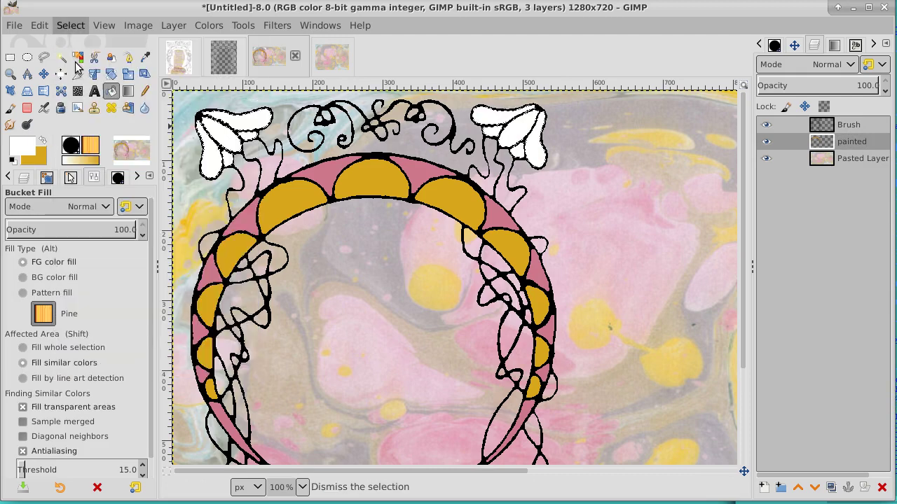
left_click(10, 74)
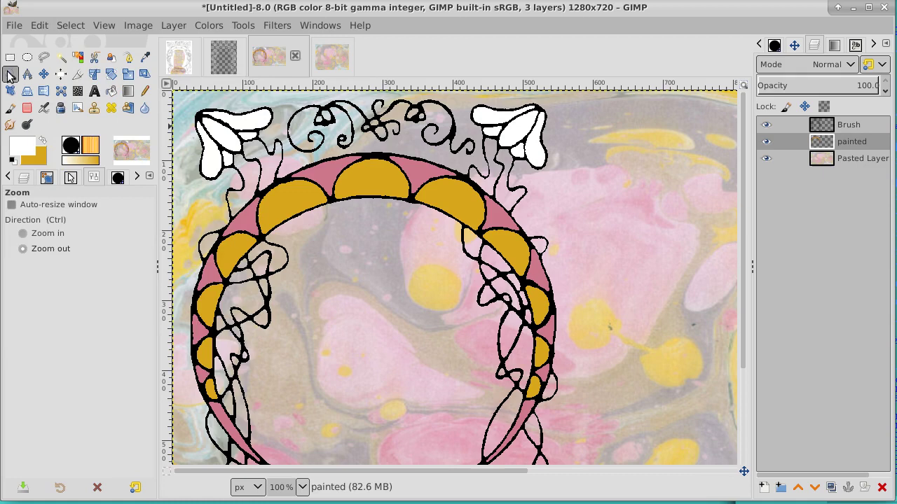
Zoom out to the whole image and hide the painted and Pasted Layer layers
left_click(363, 272)
left_click(362, 273)
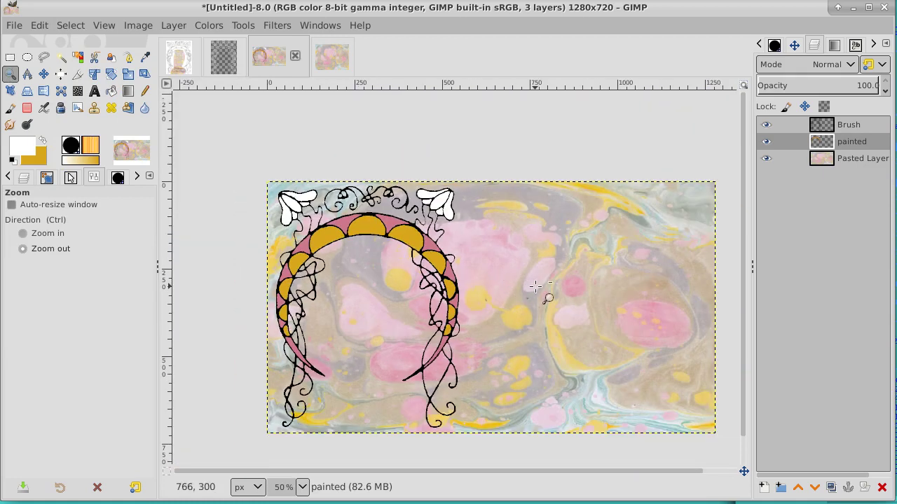
left_click(766, 125)
left_click(766, 126)
left_click(765, 142)
left_click(766, 159)
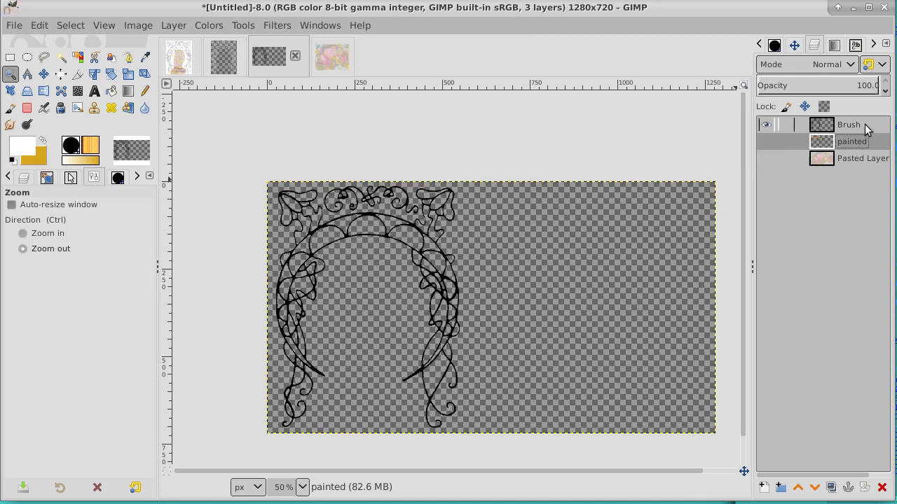
Try selecting the black line art by colour, then clear the selection again
left_click(77, 59)
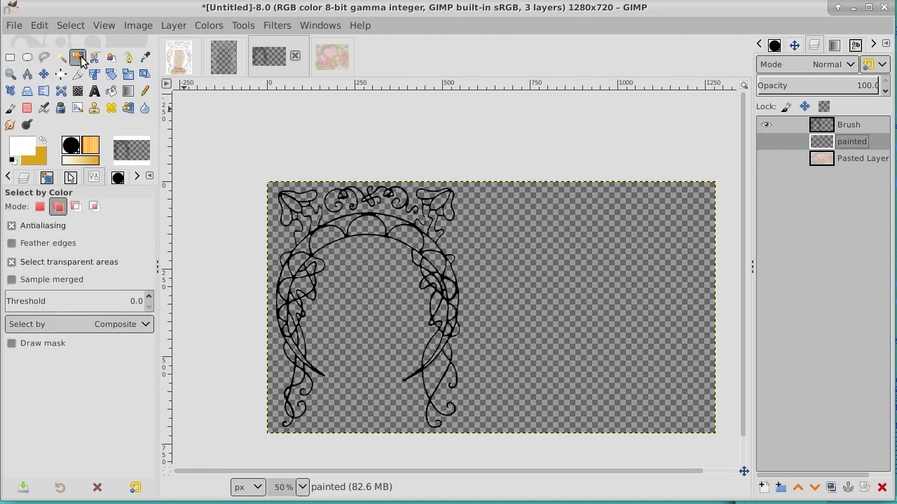
left_click(369, 214)
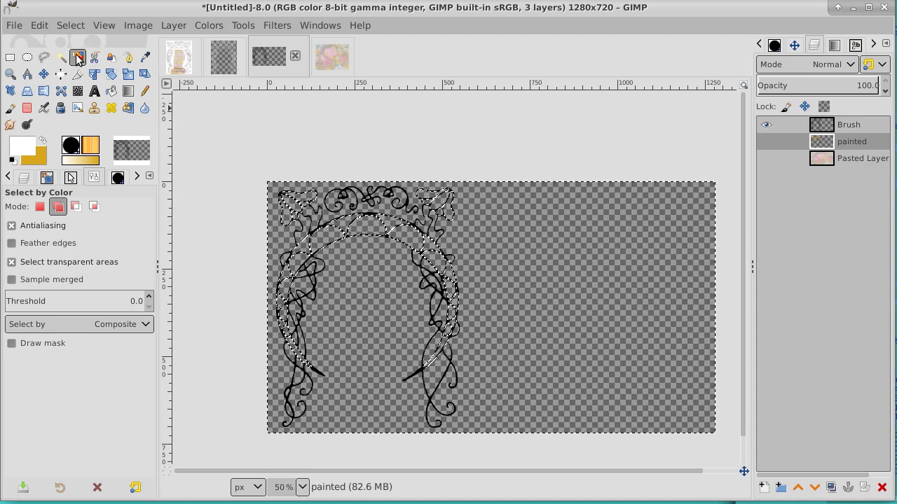
left_click(389, 194)
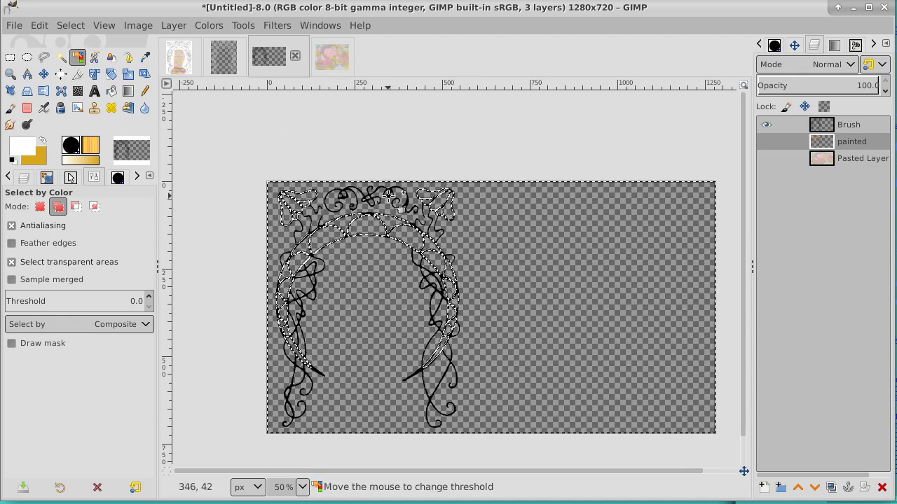
left_click(41, 26)
mouse_move(70, 28)
left_click(79, 62)
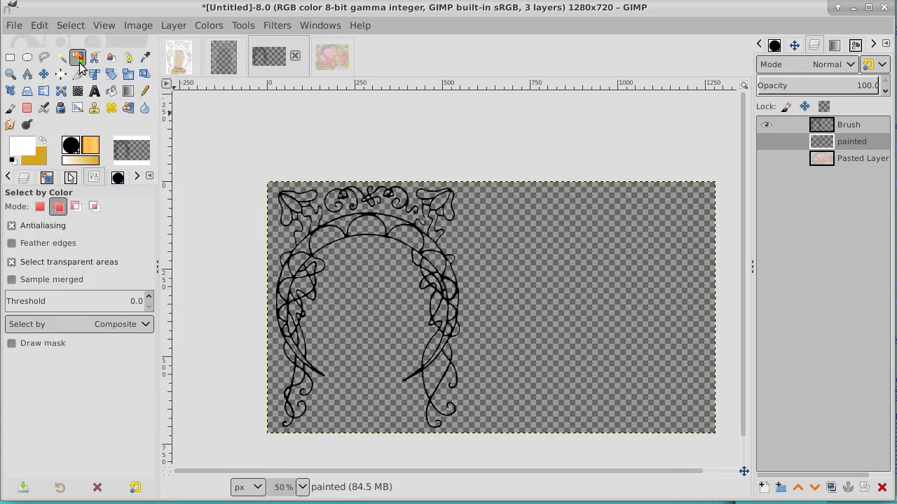
left_click(530, 219)
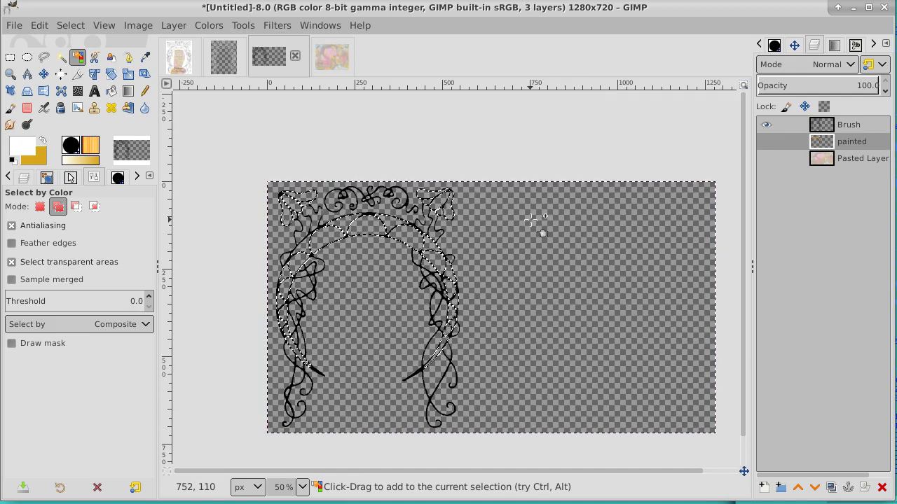
left_click(767, 125)
left_click(767, 127)
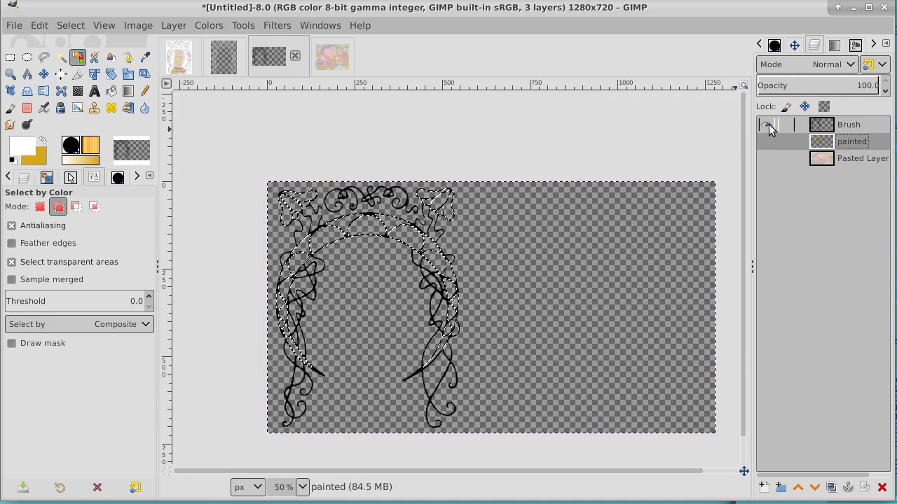
left_click(78, 29)
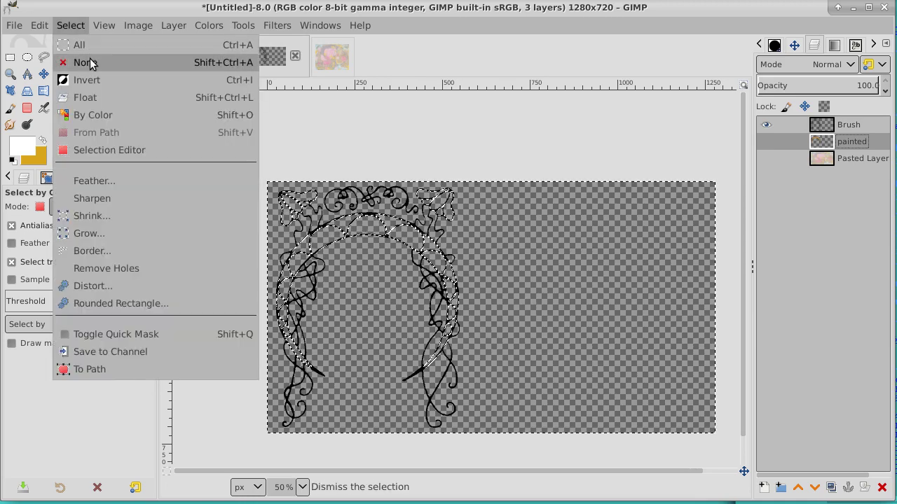
left_click(86, 63)
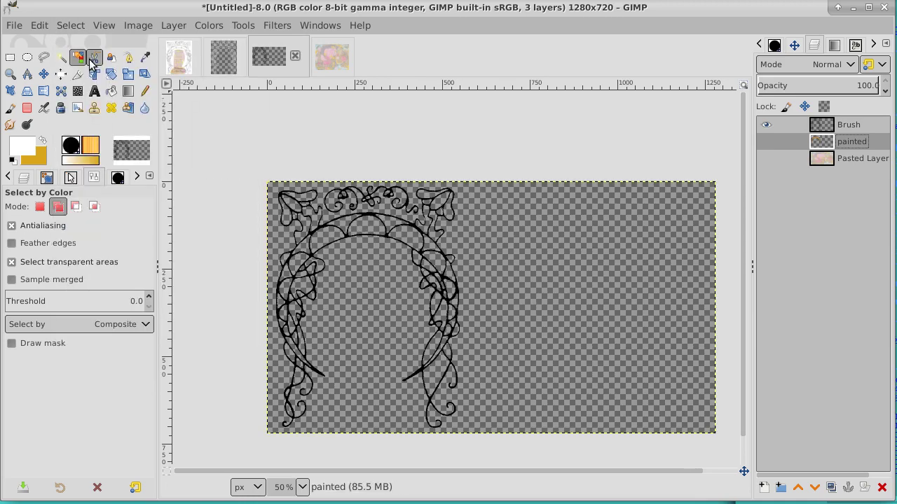
Compare layer visibility, ending with the painted layer hidden and the Brush line-art layer active
left_click(767, 141)
left_click(768, 142)
left_click(767, 142)
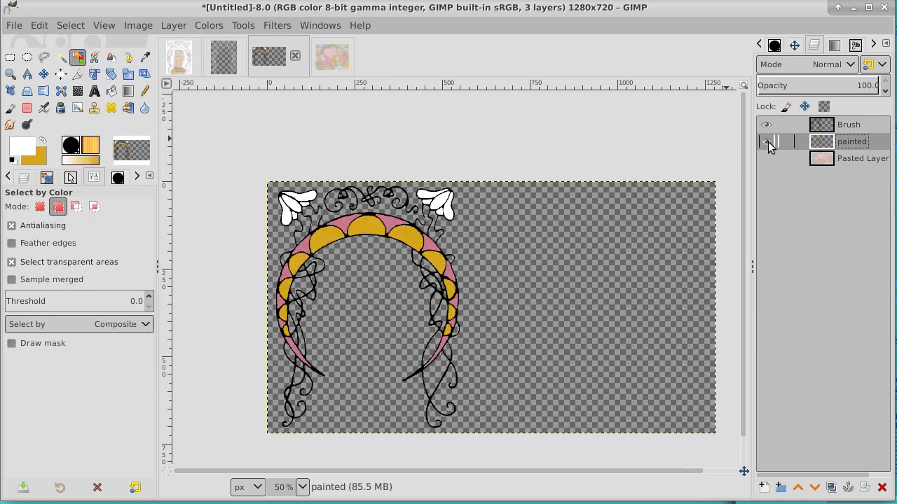
left_click(768, 129)
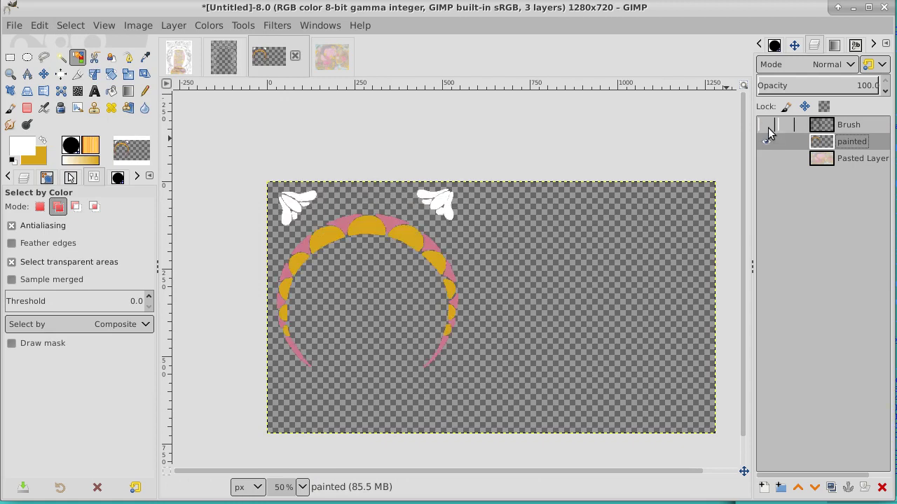
left_click(767, 126)
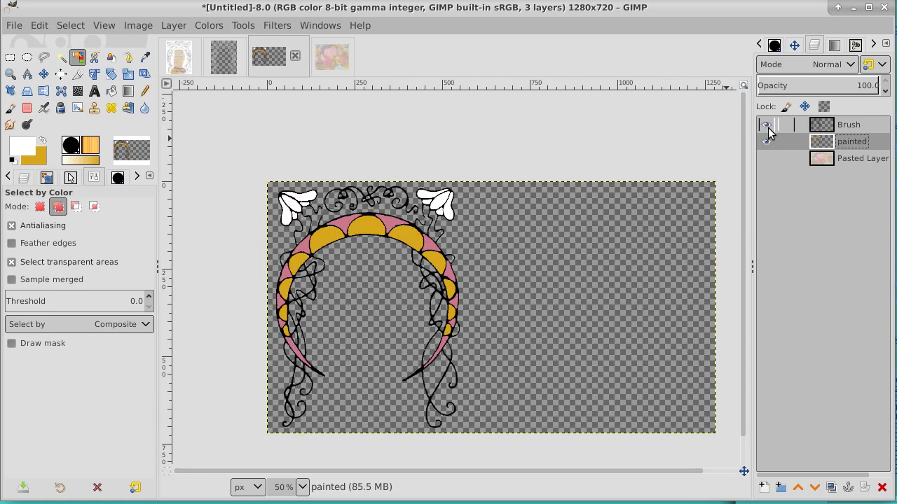
left_click(769, 143)
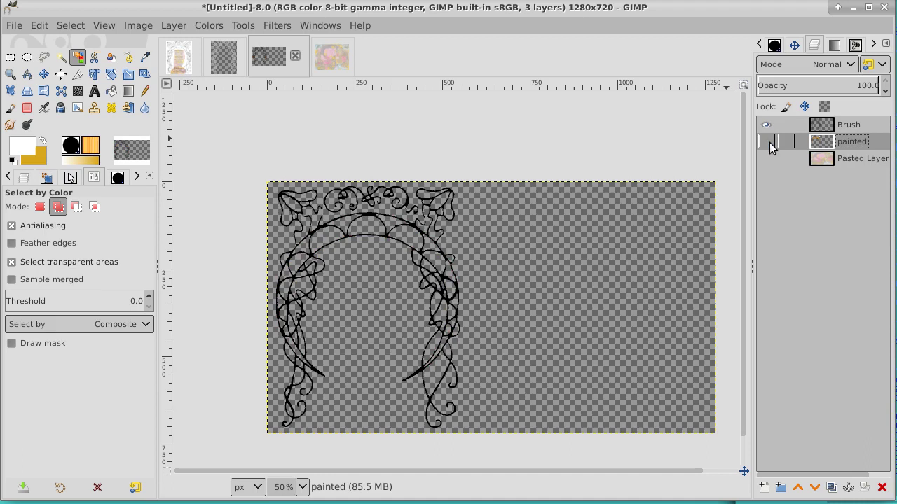
left_click(875, 129)
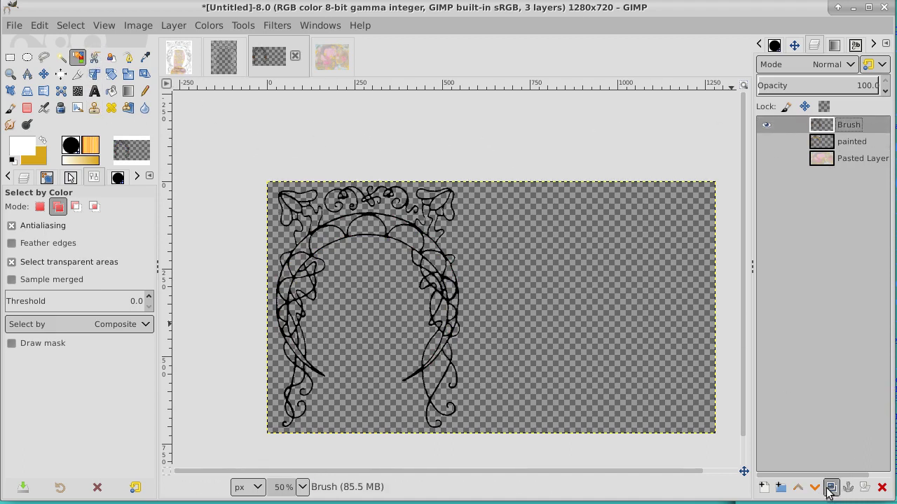
Create a New from Visible layer and merge it down into the Brush layer
right_click(852, 128)
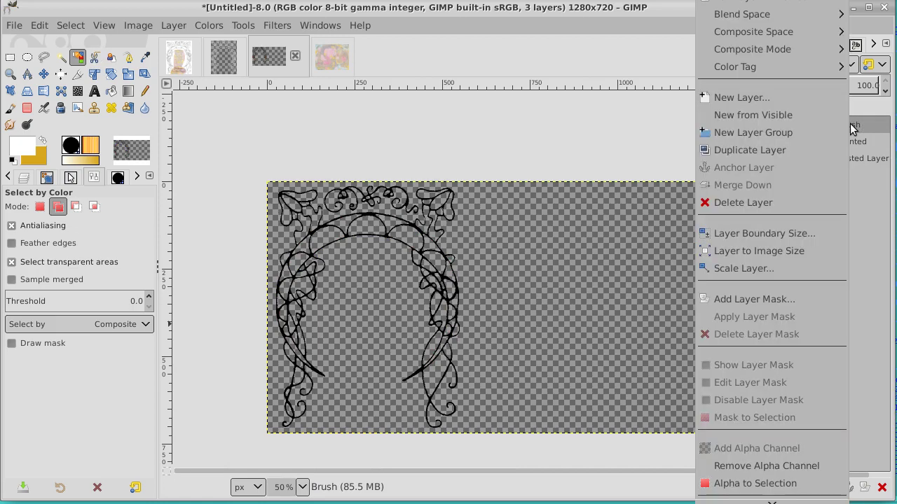
left_click(799, 115)
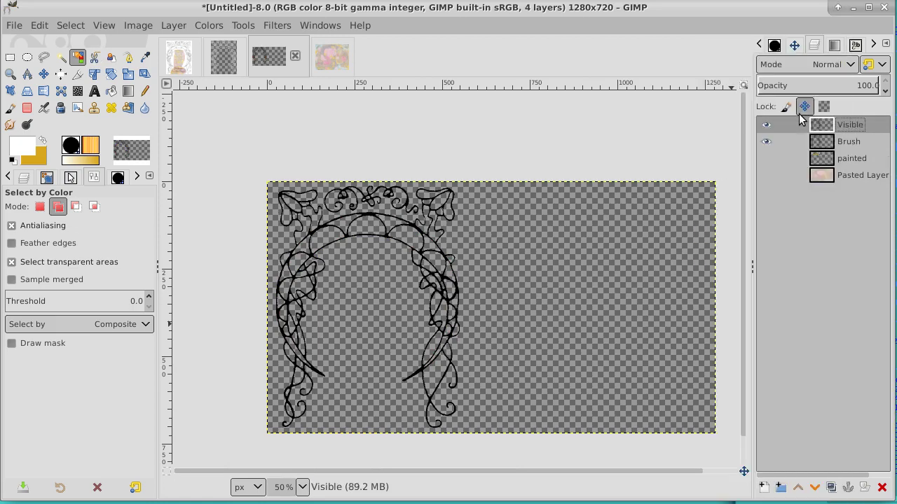
right_click(848, 127)
left_click(817, 182)
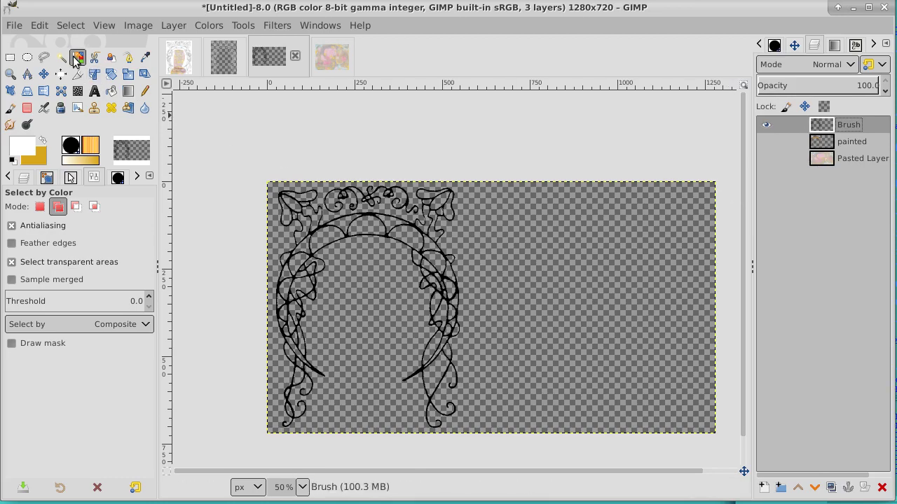
Select the transparent area, invert to grab the line art, copy it, and paste as a new image
left_click(372, 276)
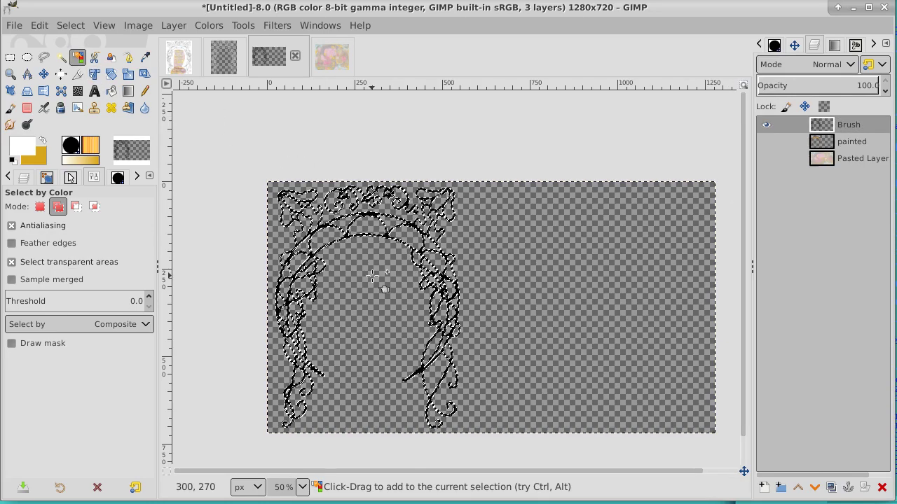
left_click(67, 25)
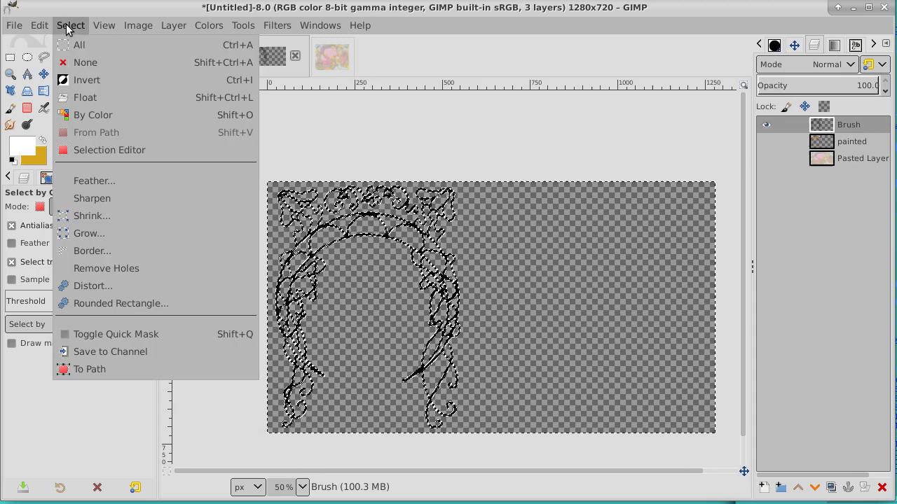
left_click(85, 81)
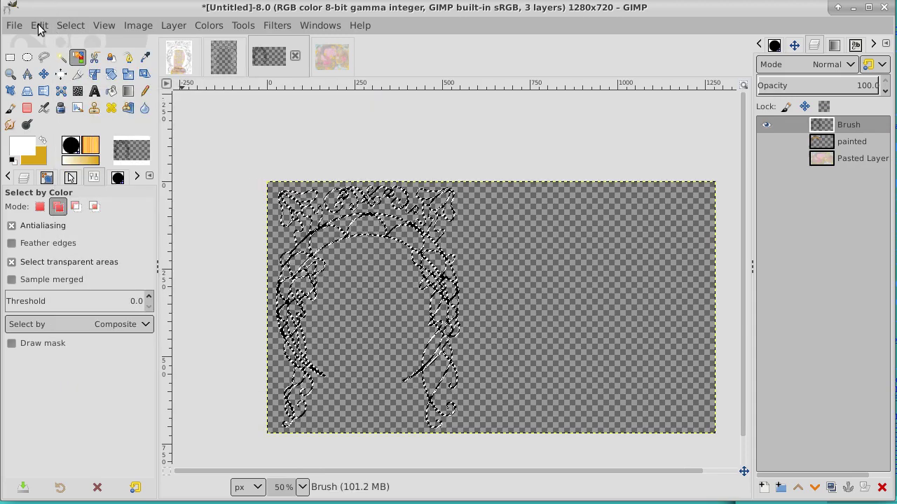
left_click(40, 28)
left_click(59, 138)
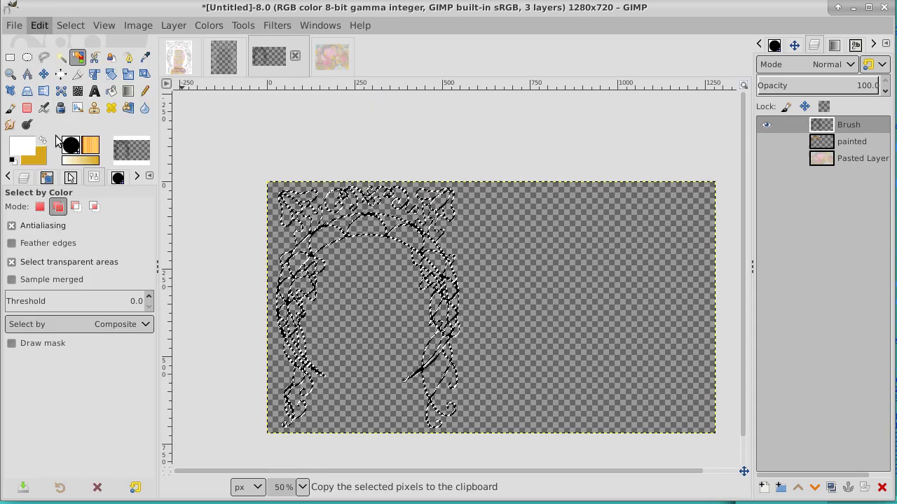
left_click(40, 26)
mouse_move(100, 245)
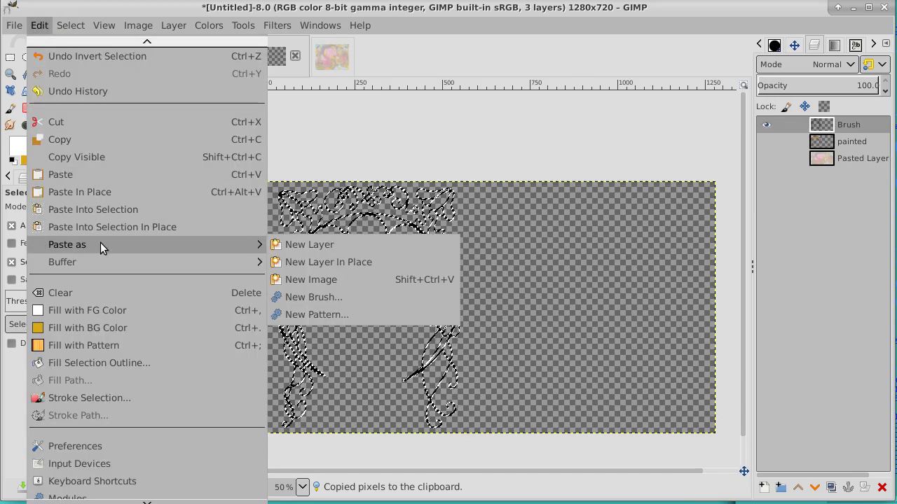
left_click(359, 278)
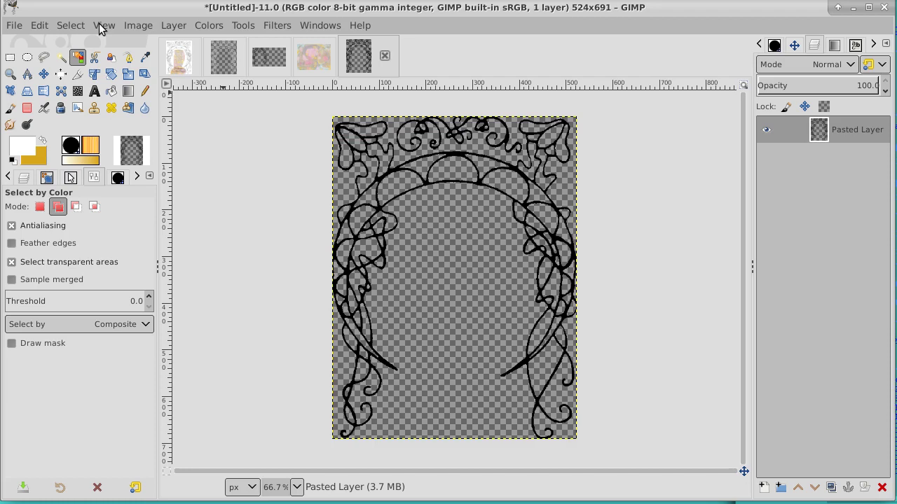
Convert the line-art image to Grayscale mode and copy its layer
left_click(140, 28)
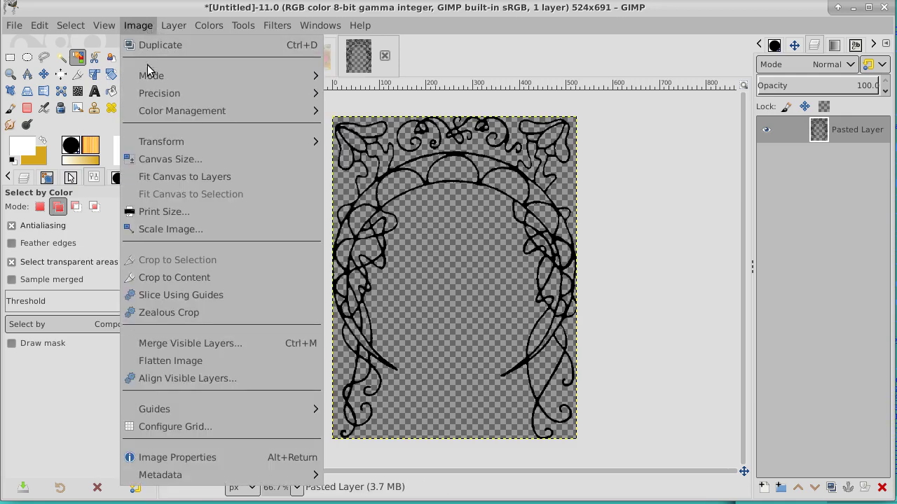
mouse_move(160, 77)
left_click(361, 94)
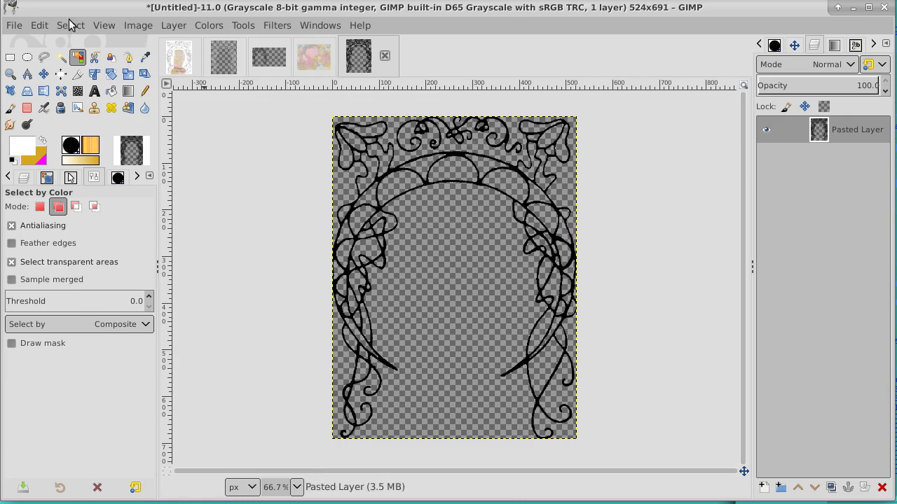
left_click(42, 25)
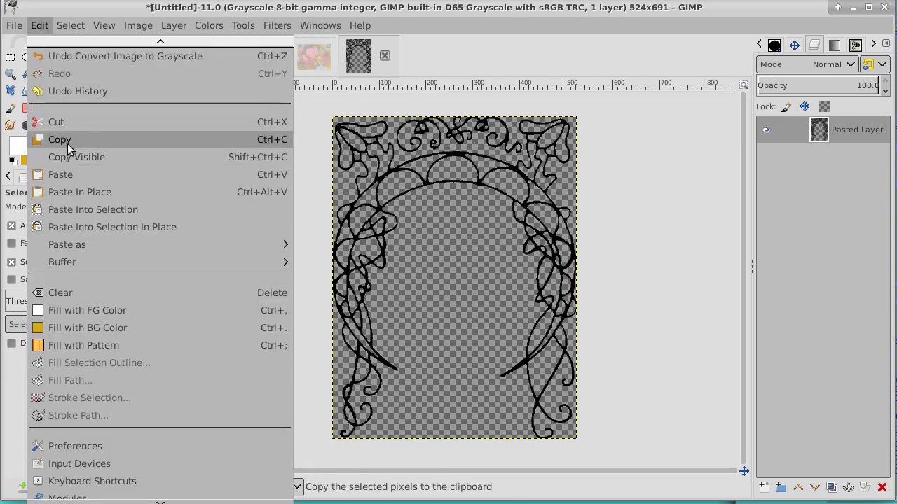
left_click(67, 137)
Paste as a new brush with brush name and file name JenArch
left_click(40, 25)
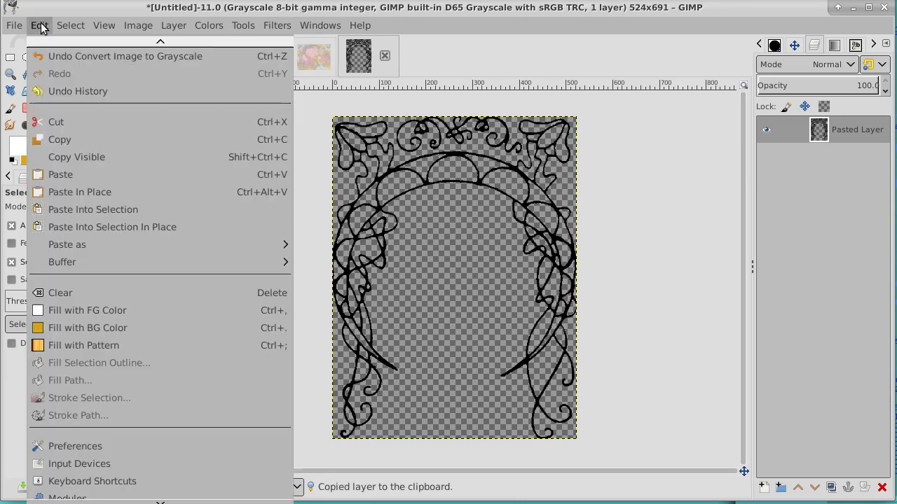
mouse_move(187, 245)
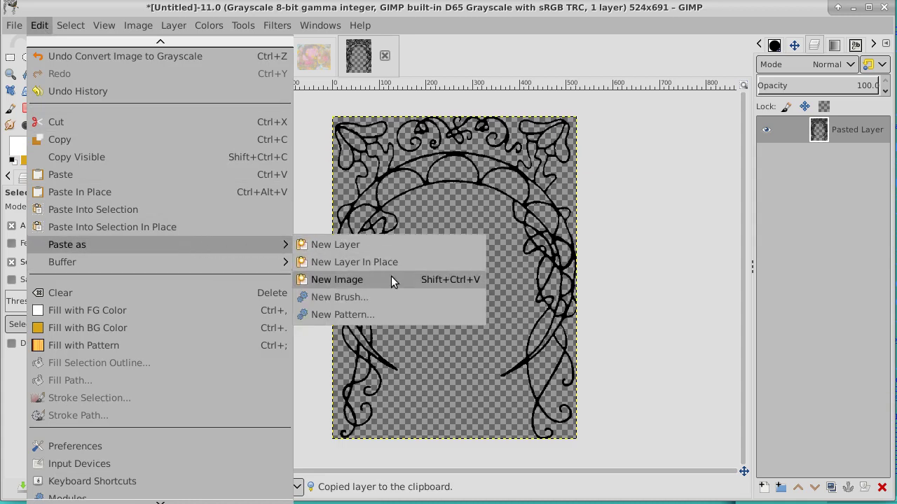
left_click(359, 296)
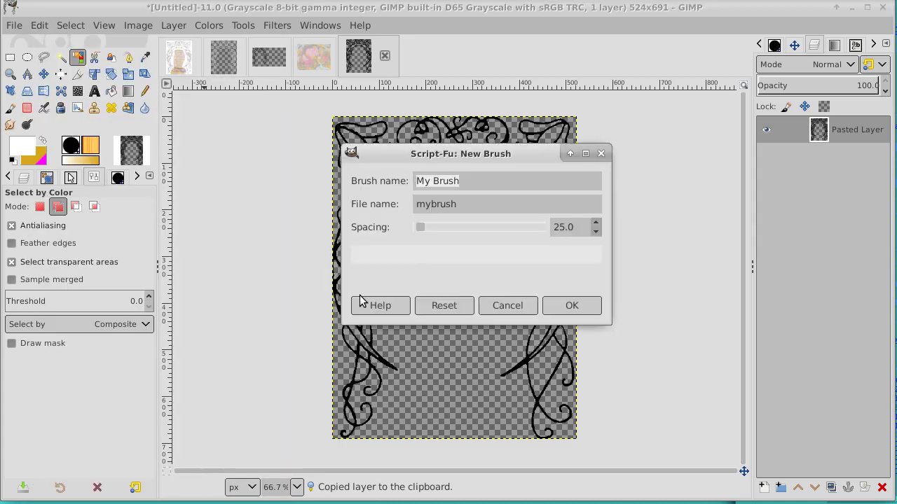
type("Jen")
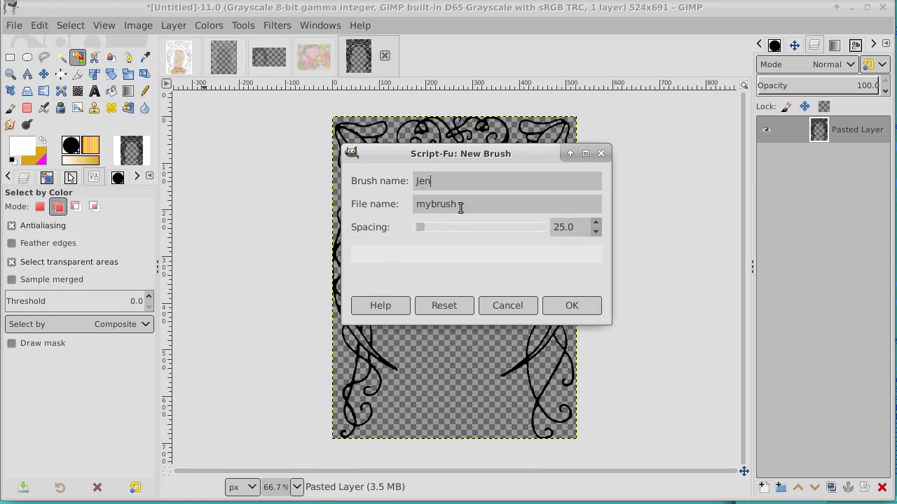
left_click_drag(470, 202, 343, 210)
type("JenArch")
left_click(432, 184)
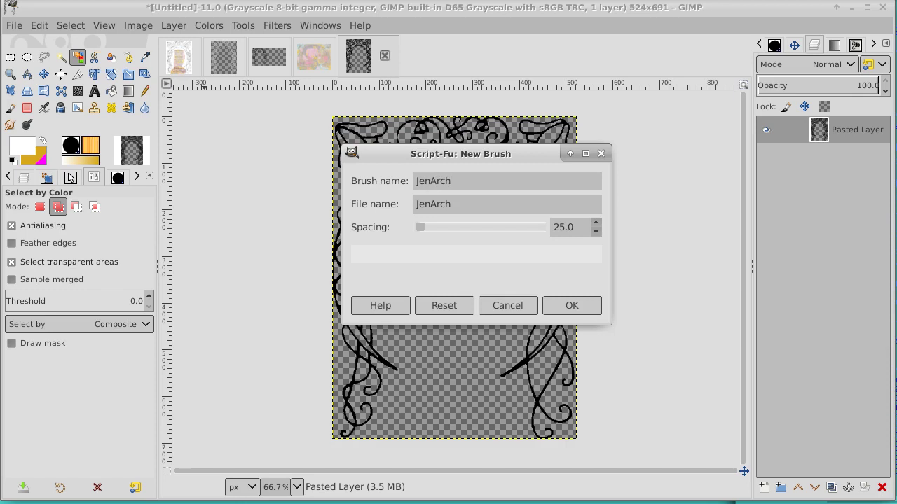
left_click(579, 310)
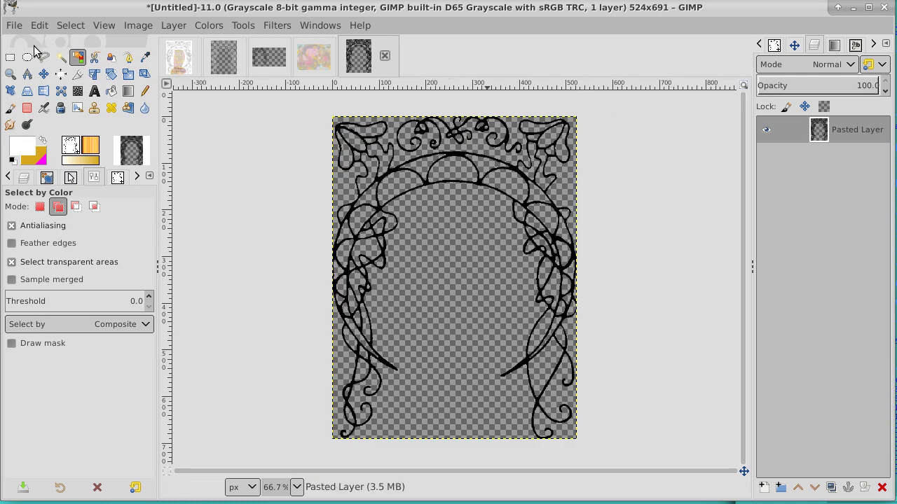
On the arch composition, show the painted and marbled layers, deselect all, and pick the Pencil tool
left_click(315, 57)
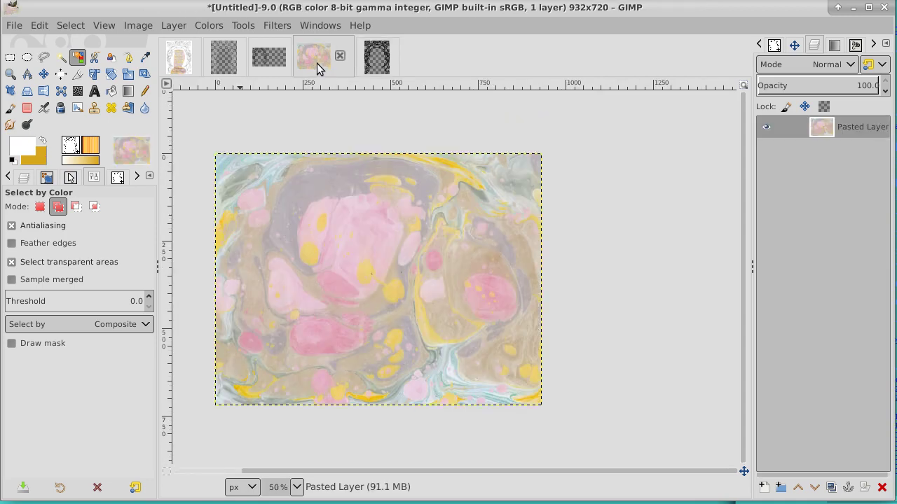
left_click(267, 62)
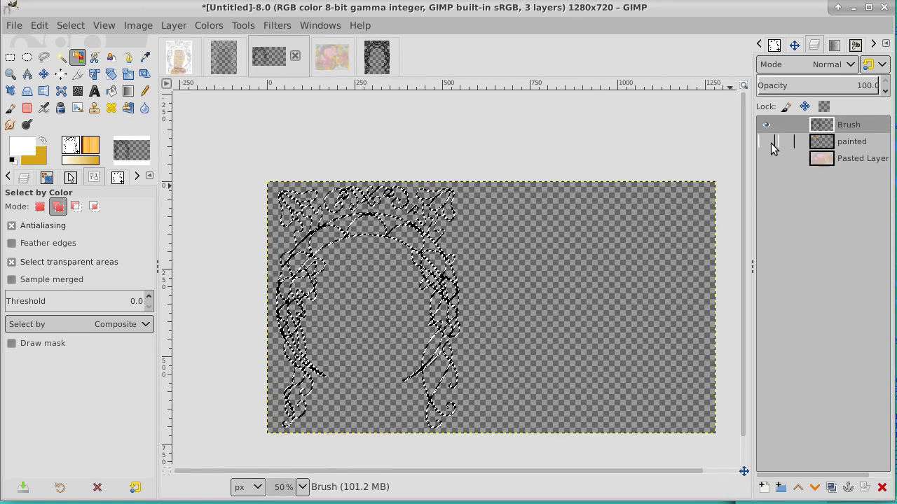
left_click(767, 143)
left_click(768, 159)
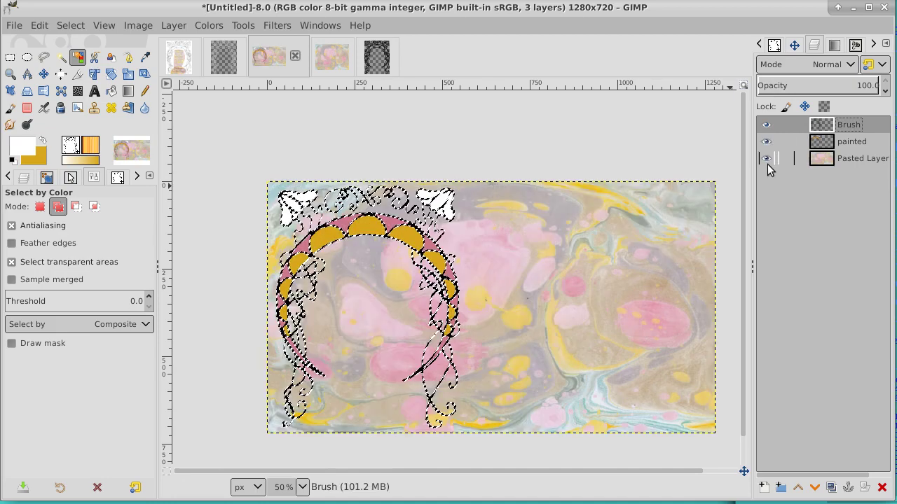
left_click(70, 26)
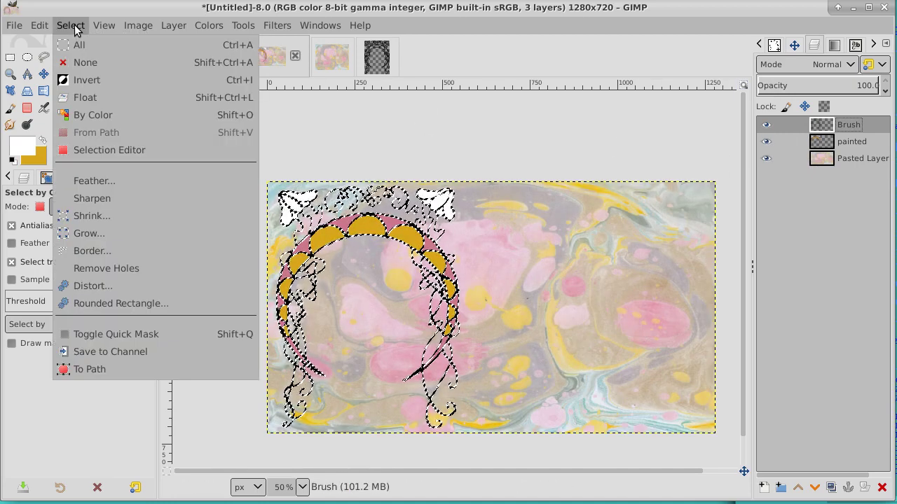
left_click(98, 62)
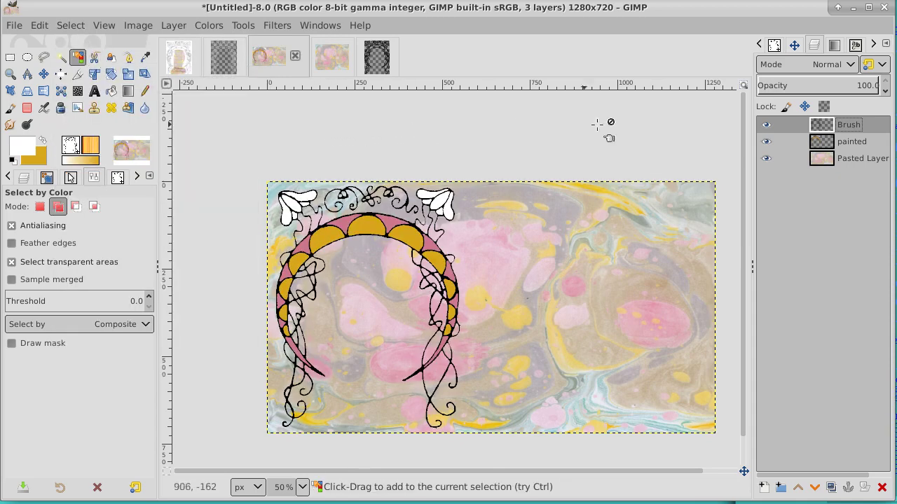
left_click(144, 92)
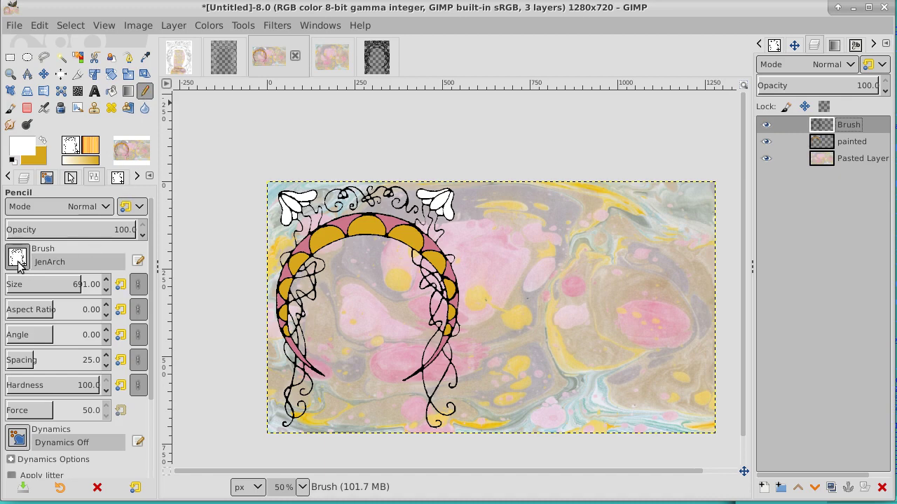
Set the foreground colour to pure red (ff0000) and stamp the JenArch brush right of the arch
left_click(24, 146)
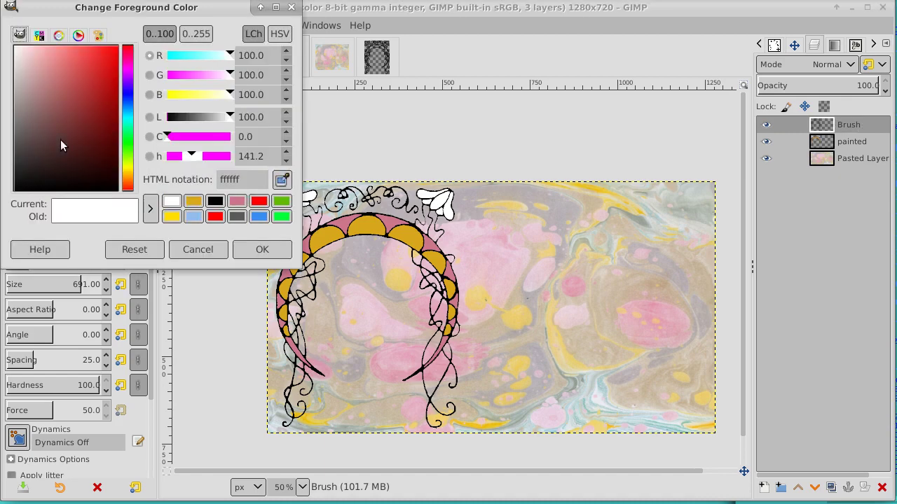
left_click_drag(60, 139, 117, 26)
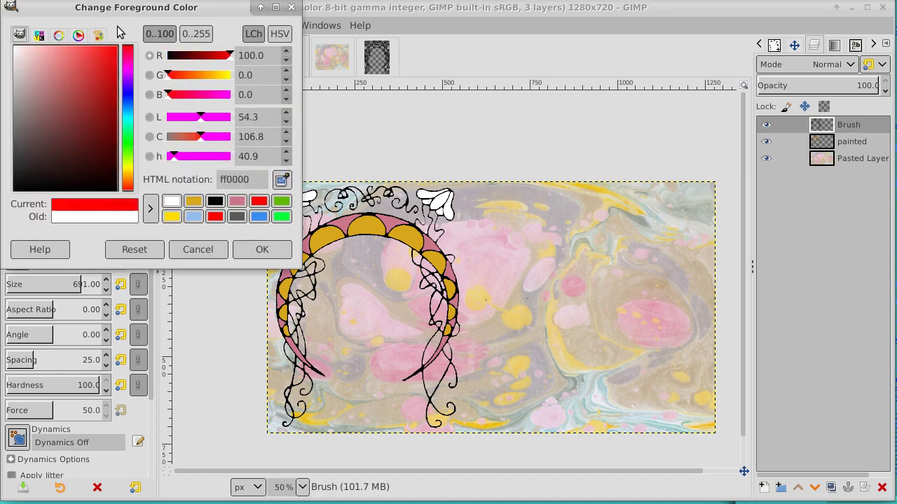
left_click(262, 250)
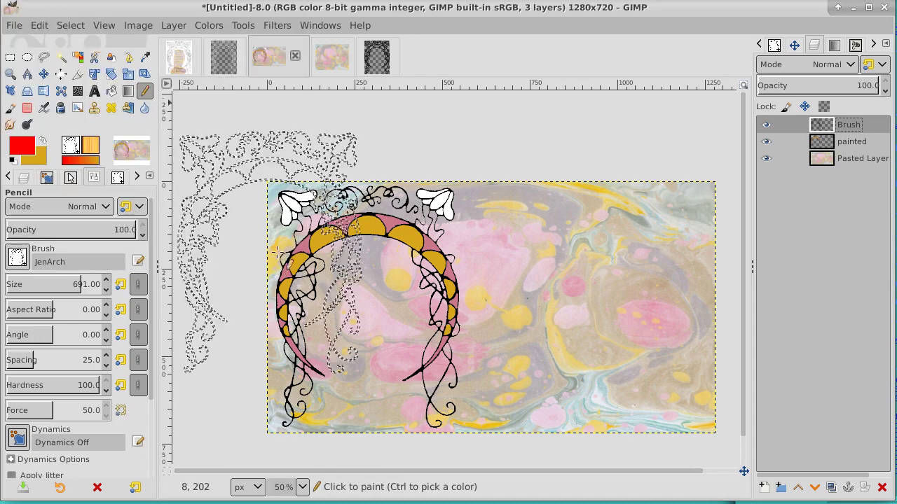
left_click(577, 310)
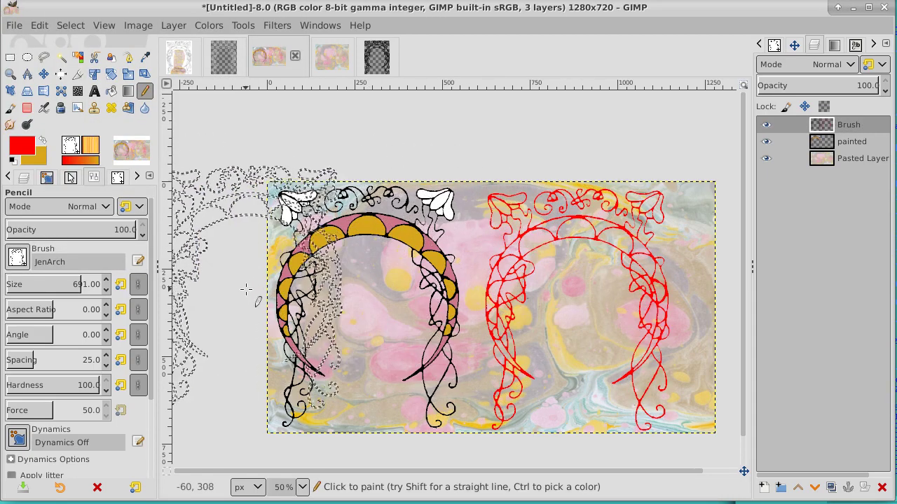
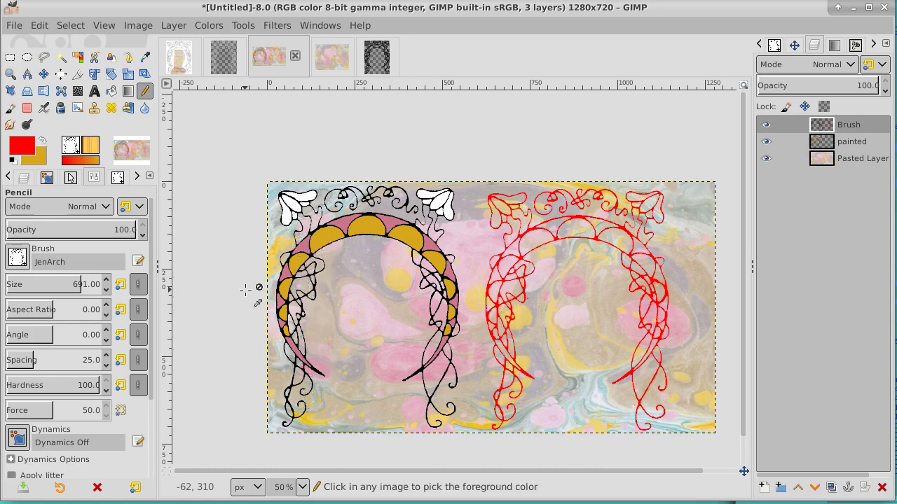
Undo the red arch stamp and add a new empty layer named 'Layer' on top
key("ctrl+z")
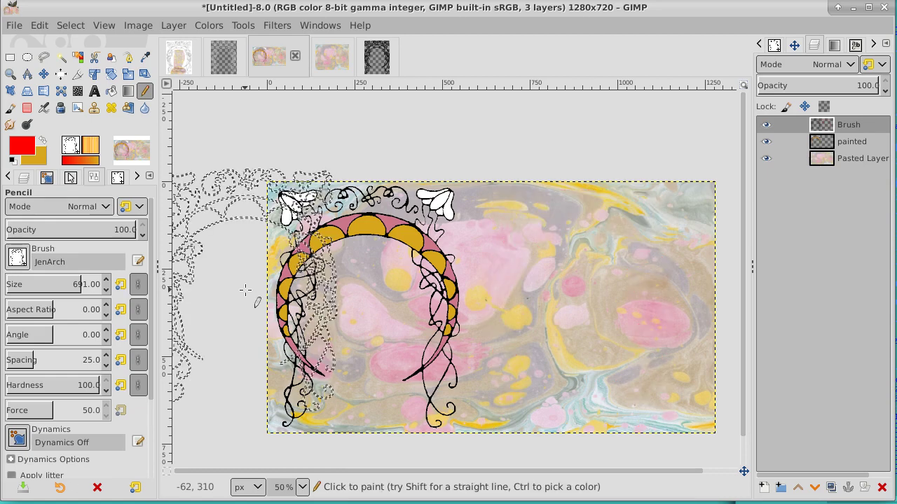
left_click(765, 492)
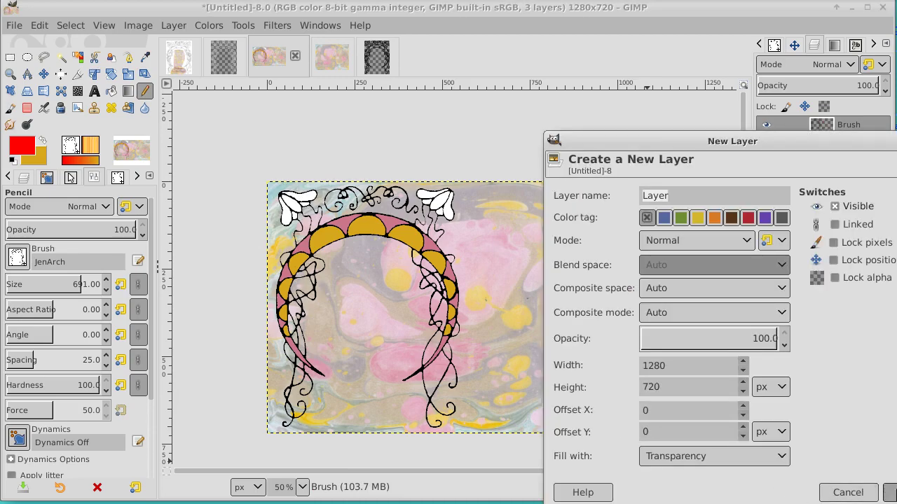
left_click(849, 493)
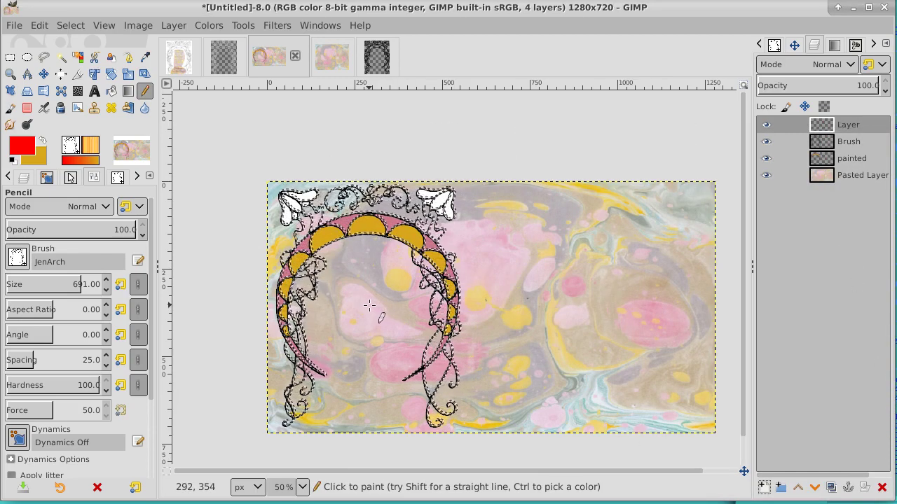
left_click(10, 73)
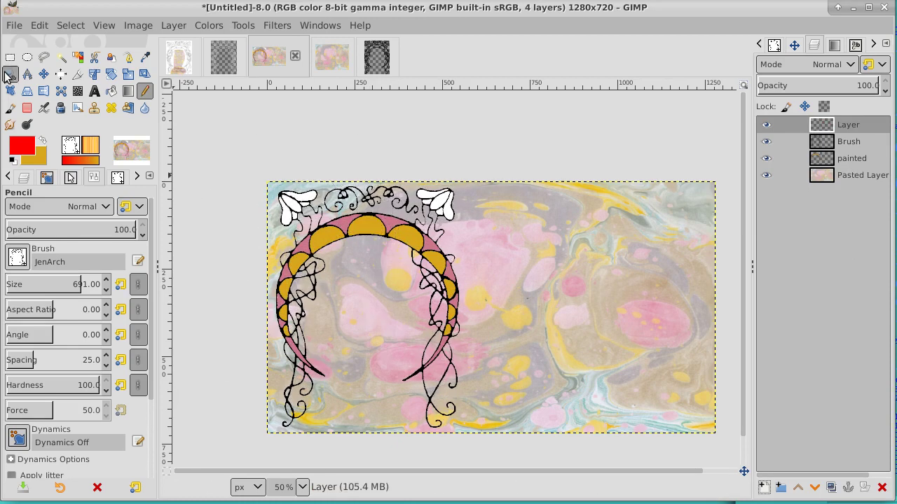
left_click(369, 283)
left_click(369, 283)
scroll(369, 283, "up", 7)
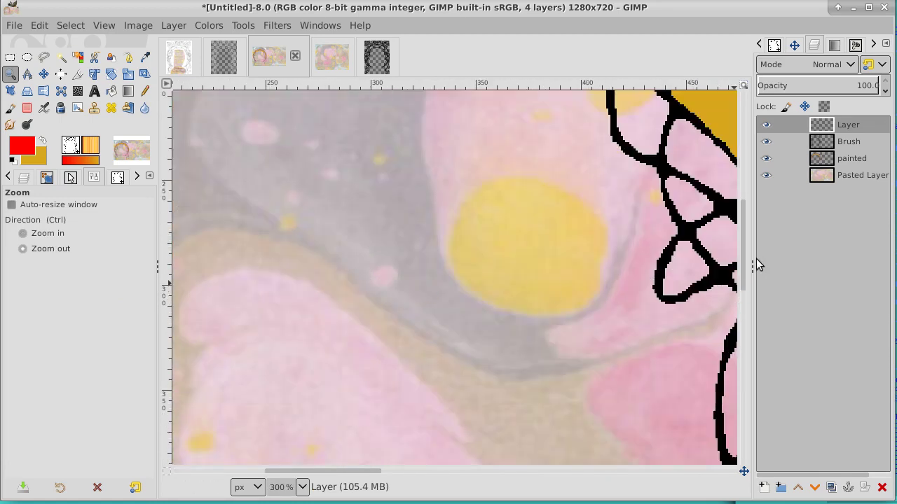
left_click_drag(745, 262, 737, 142)
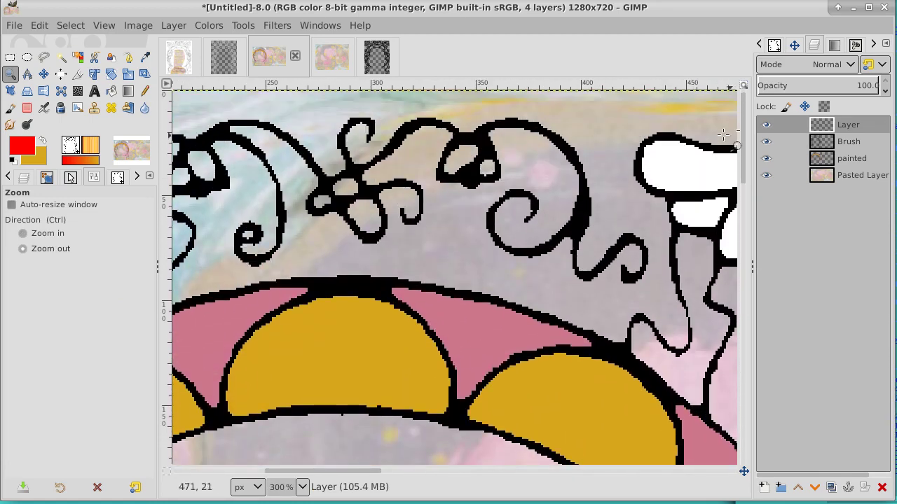
left_click(144, 91)
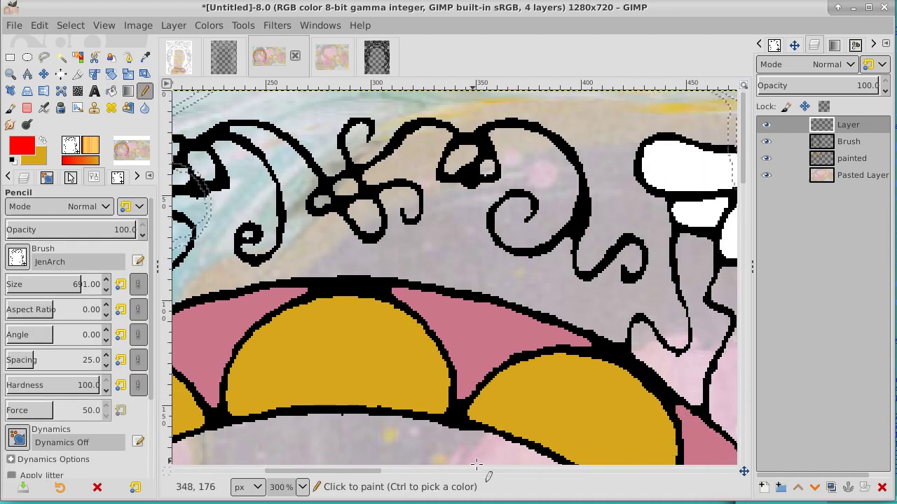
left_click(476, 418)
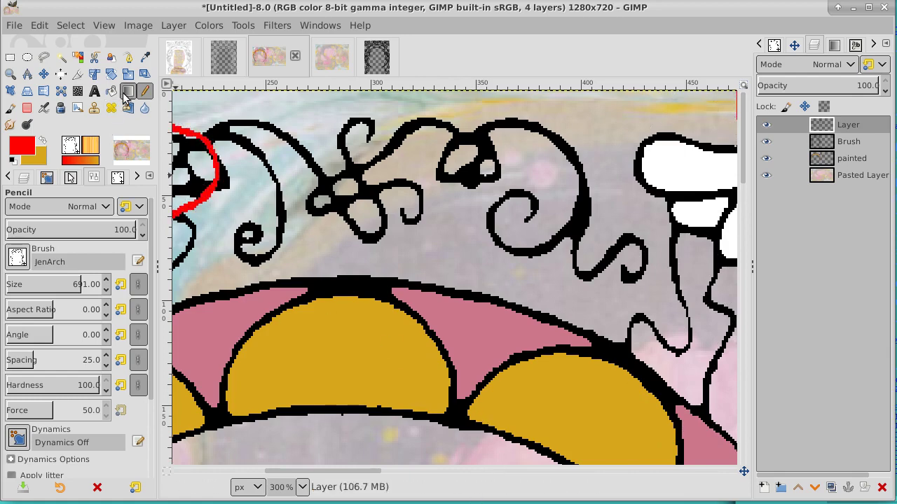
left_click(43, 73)
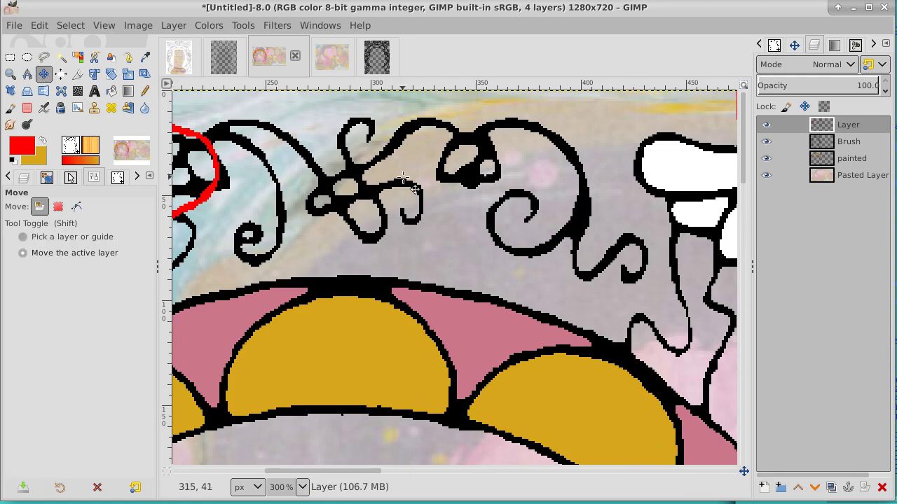
mouse_move(403, 168)
left_mouse_down()
mouse_move(403, 201)
mouse_move(520, 189)
mouse_move(613, 189)
mouse_move(670, 201)
left_mouse_up()
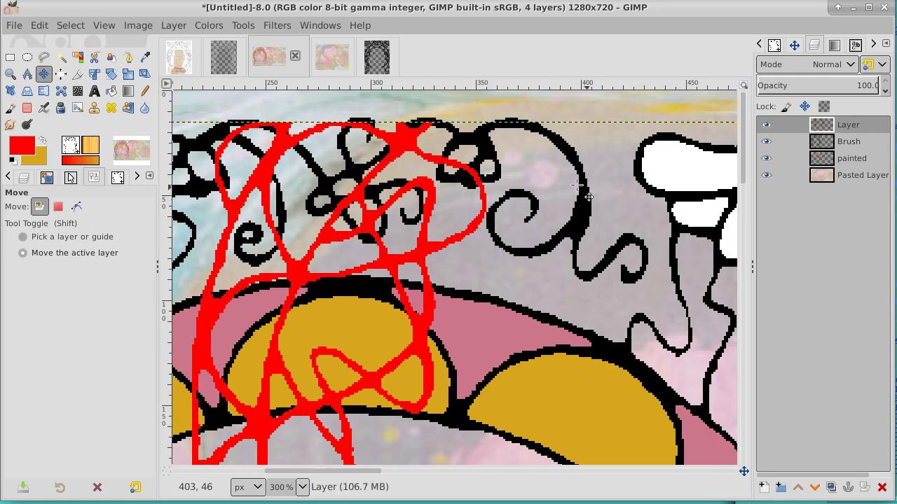
left_click(11, 74)
left_click(421, 273, "ctrl")
left_click(420, 274, "ctrl")
left_click(420, 273, "ctrl")
left_click(419, 270, "ctrl")
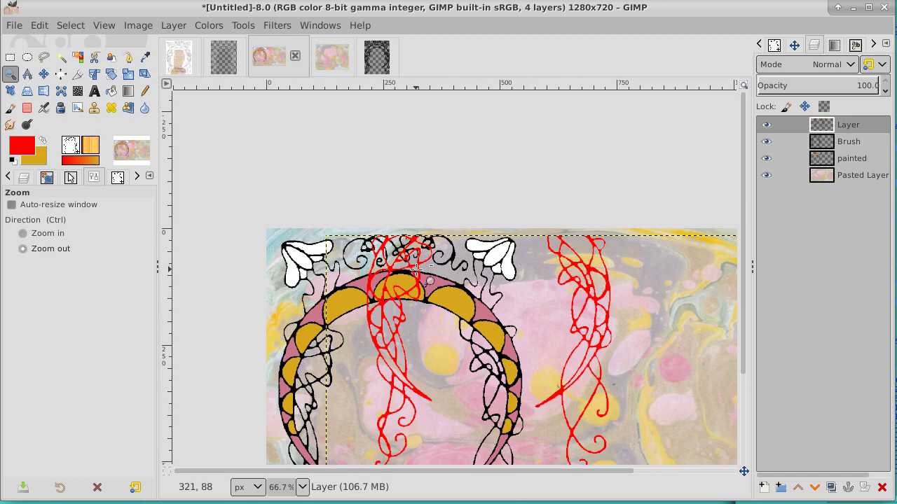
key("ctrl+z")
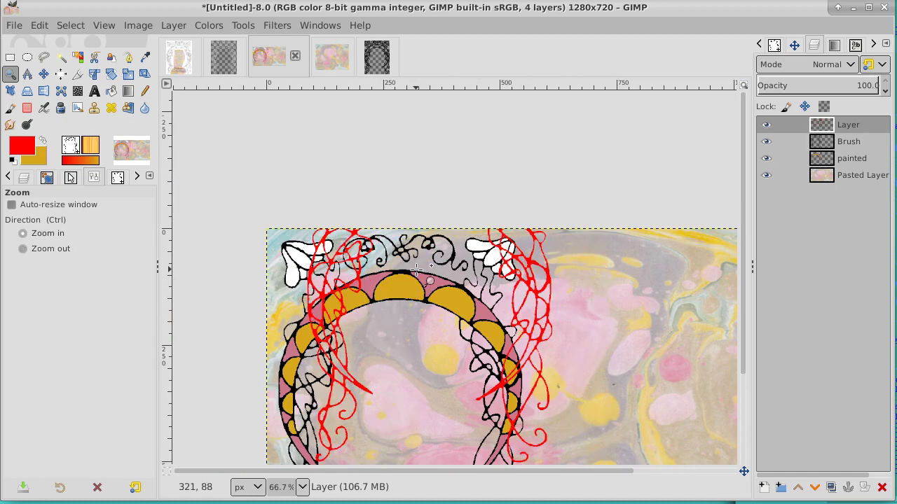
key("ctrl+z")
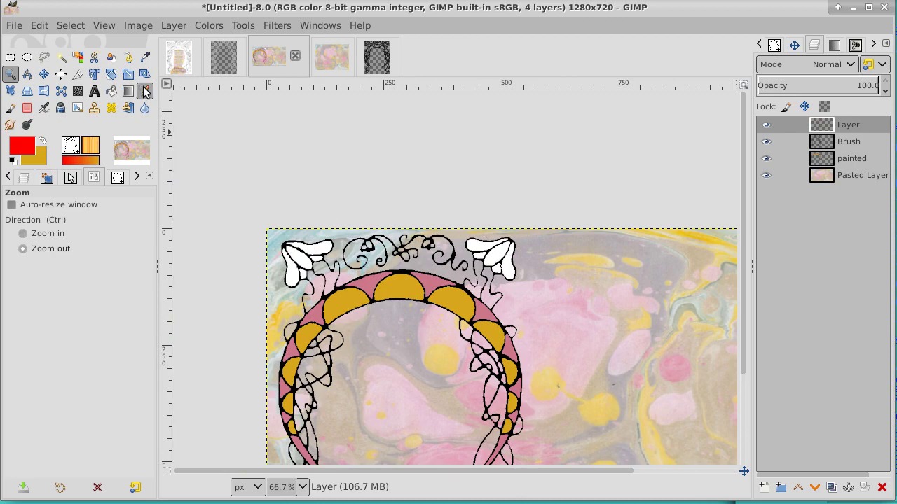
left_click(145, 92)
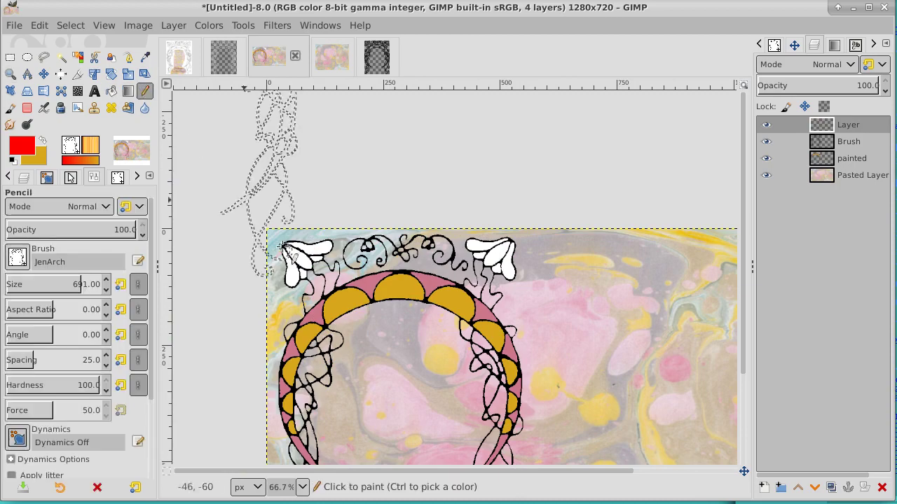
Stamp the JenArch brush in red over the left arch to trace its outline
left_click(400, 397)
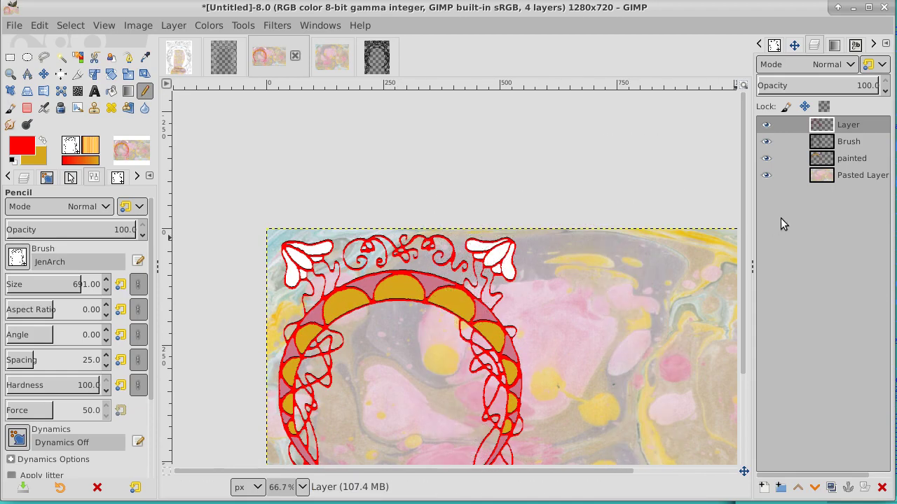
left_click(11, 73)
left_click(426, 341)
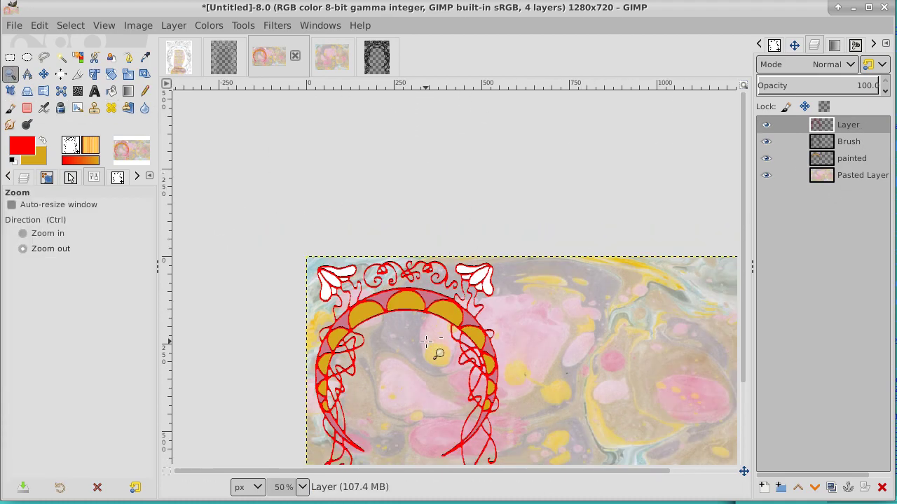
left_click(426, 342)
left_click(426, 341)
left_click(426, 341)
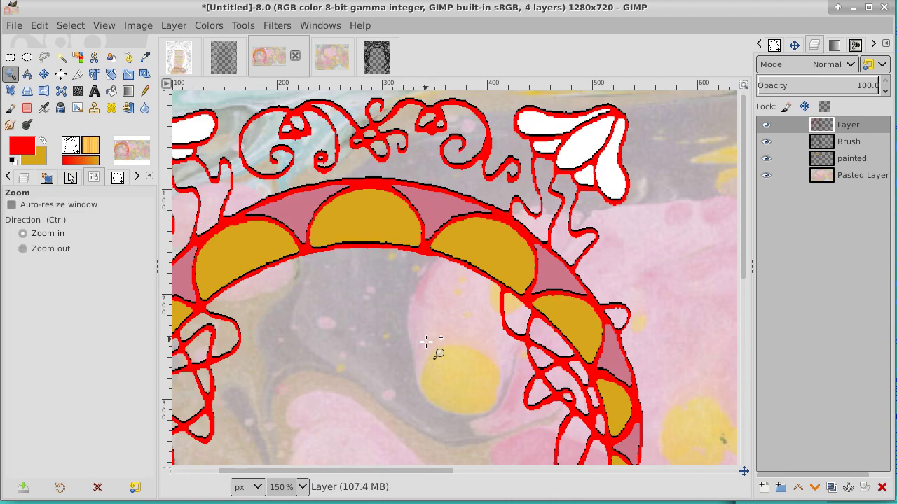
Take the Move tool and make the Brush layer the active layer
key("ctrl")
left_click(43, 73)
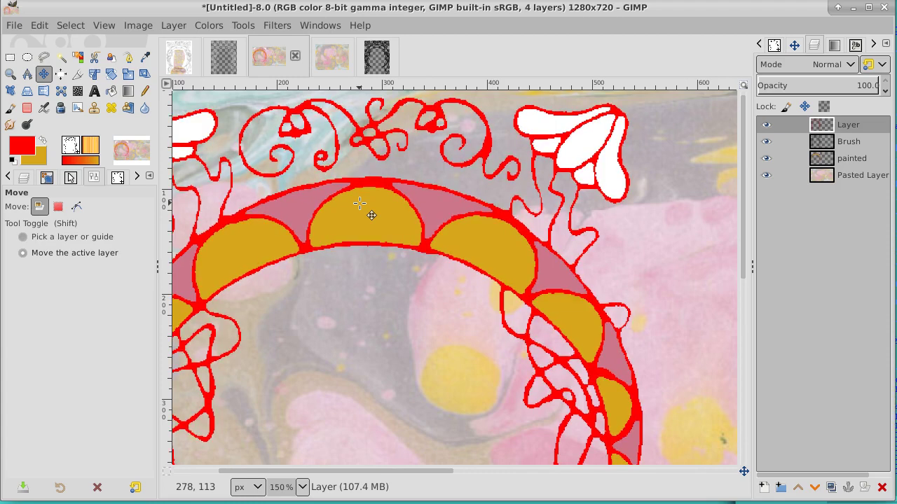
left_click(848, 142)
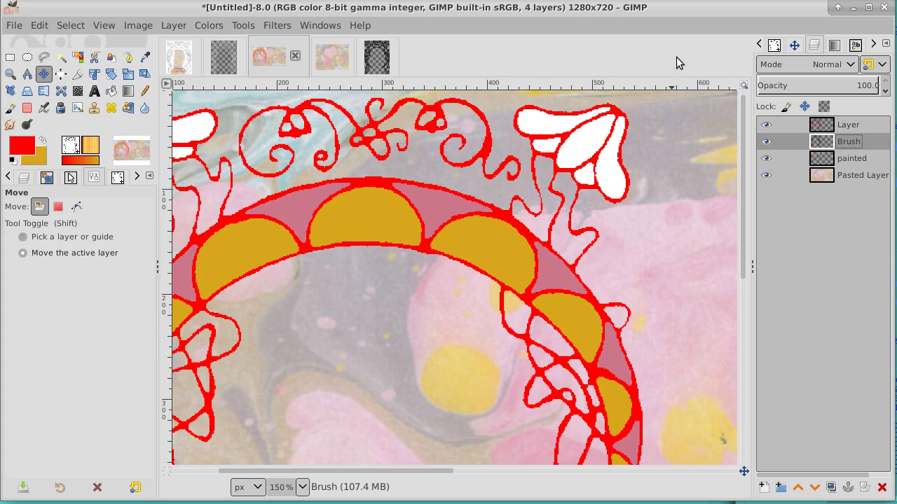
key("Page_Down")
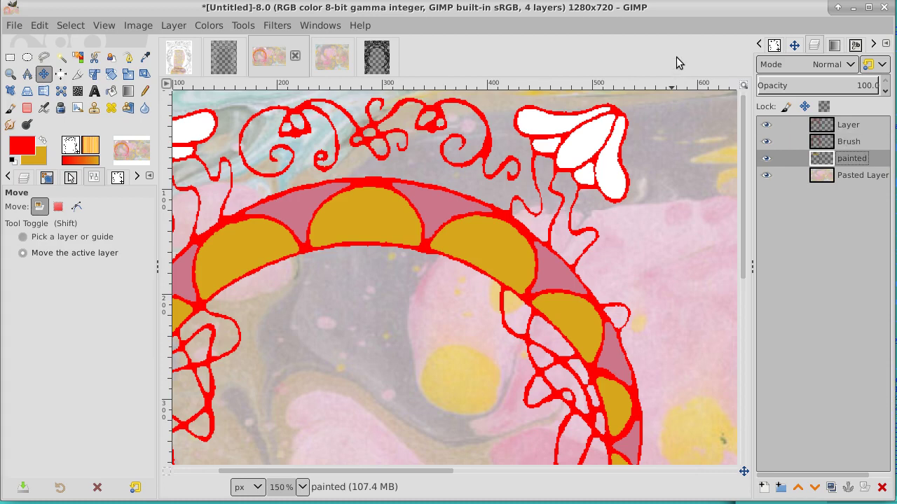
key("Page_Up")
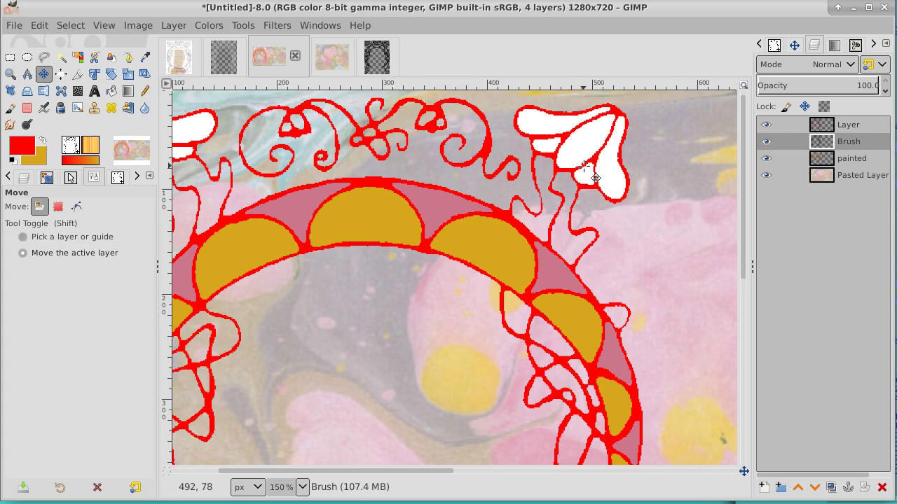
Nudge the Brush layer's black outlines up and right to form a dark edge beside the red
key("Up")
key("Down")
key("Down")
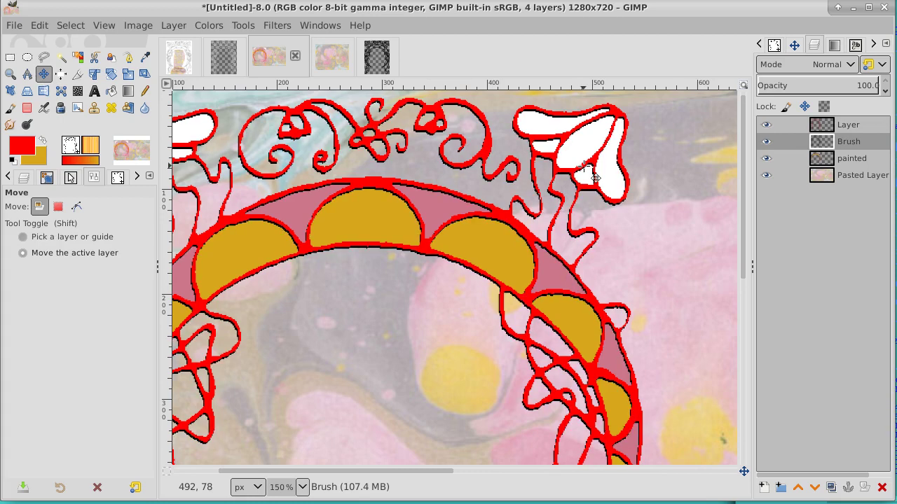
key("Up")
key("Up")
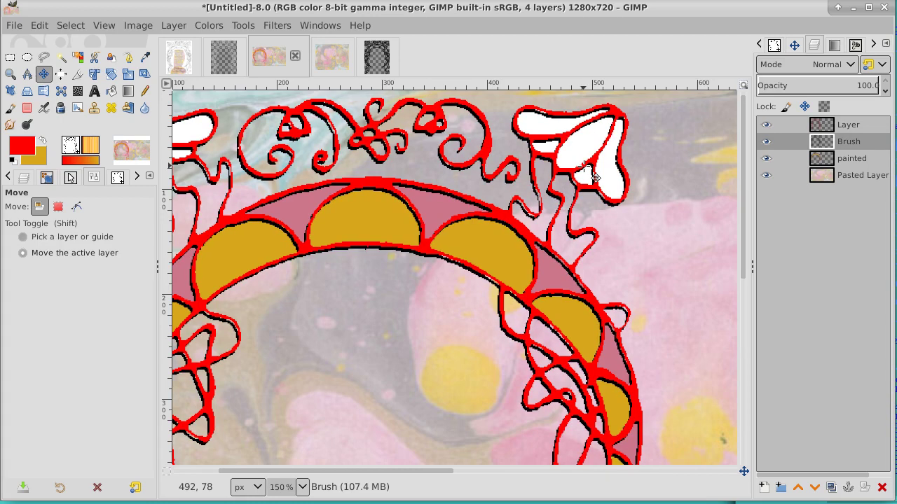
key("Up")
key("Down")
key("Up")
key("Down")
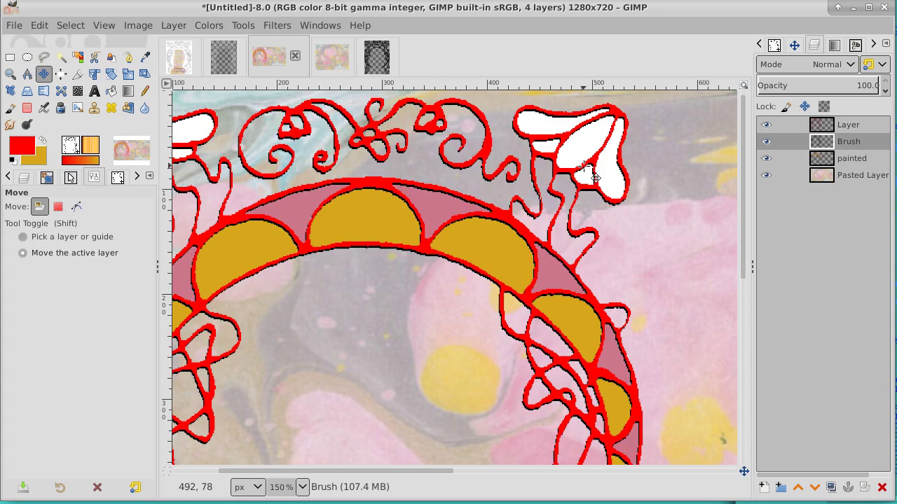
key("Up")
key("Right")
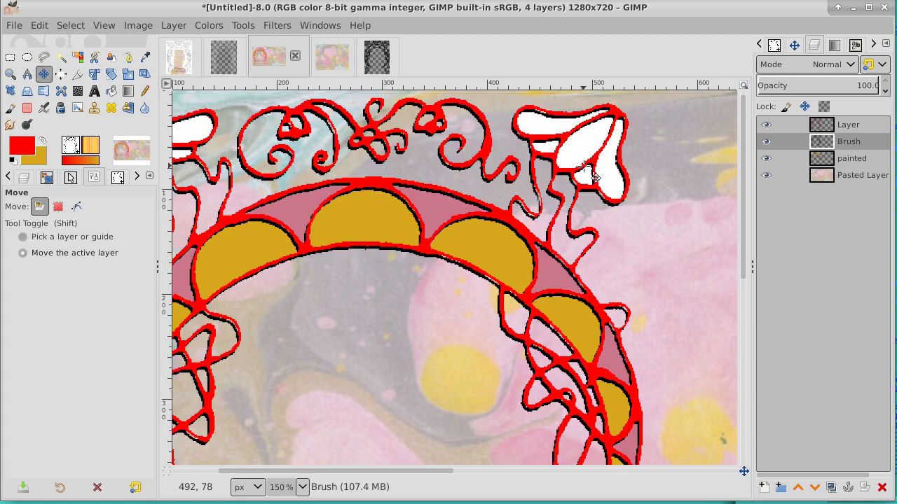
Zoom out to the whole poster and duplicate the Brush layer
left_click(11, 74)
left_click(407, 209)
left_click(407, 210)
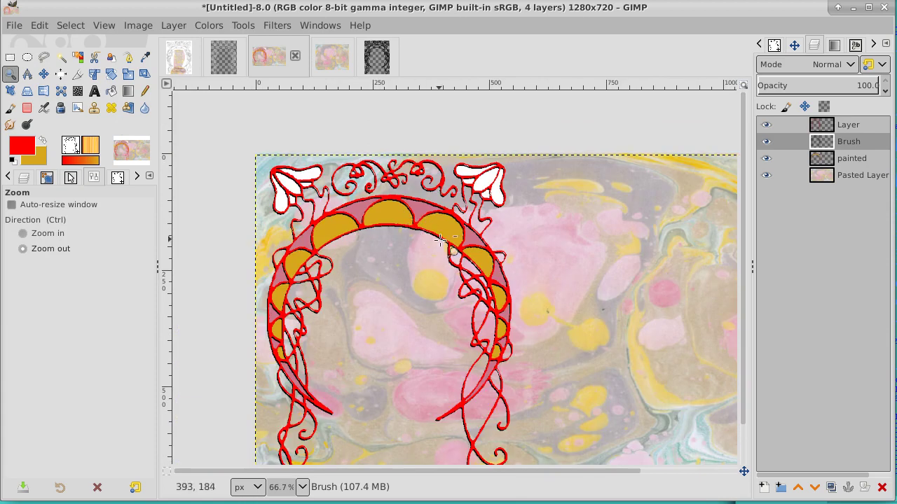
left_click(444, 236)
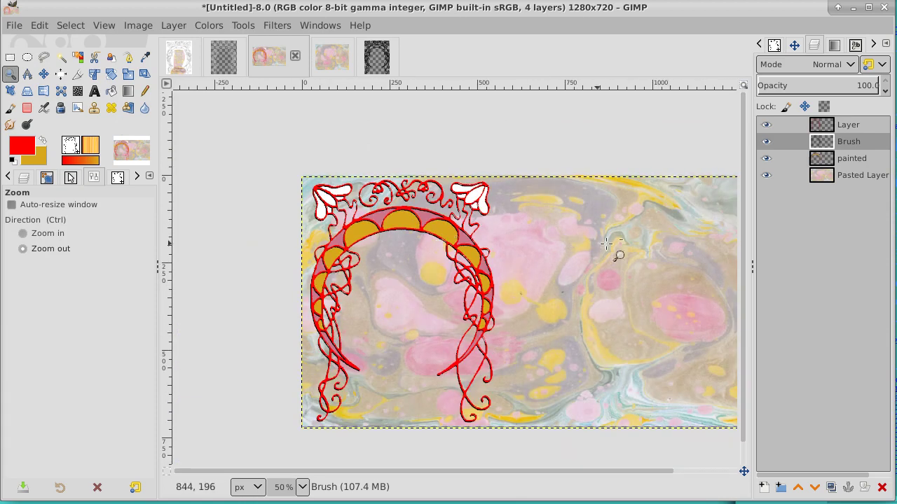
left_click(830, 488)
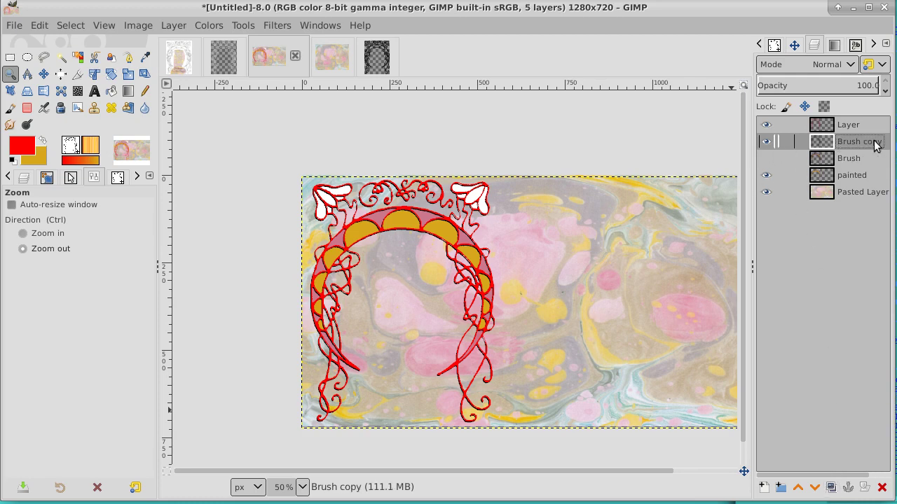
Apply a 1.50 px Gaussian blur to the Brush copy layer
left_click(275, 26)
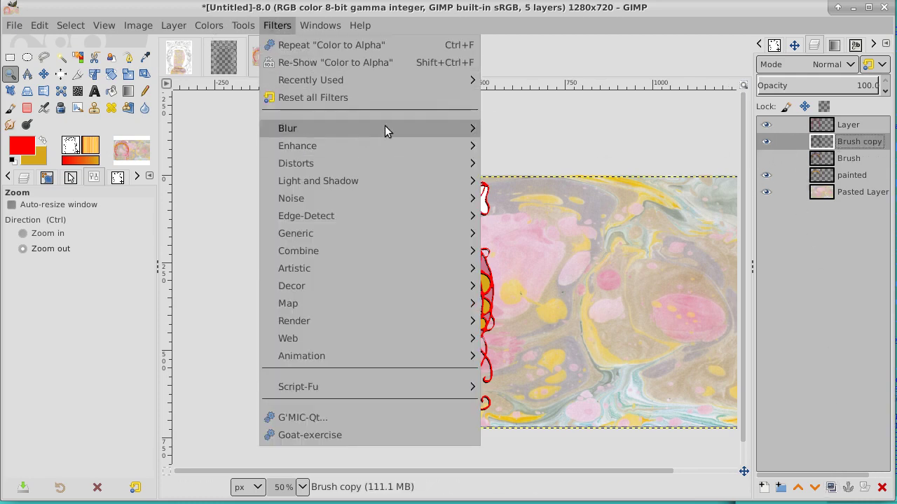
mouse_move(418, 127)
left_click(527, 130)
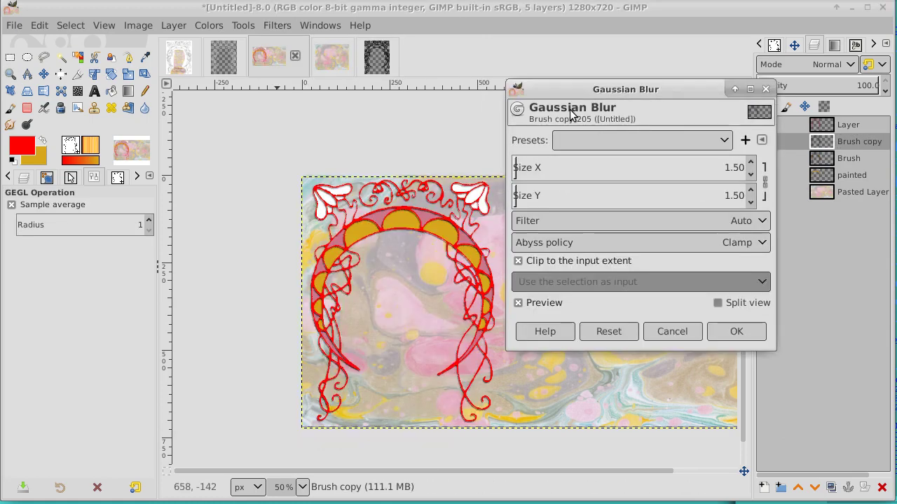
left_click(738, 334)
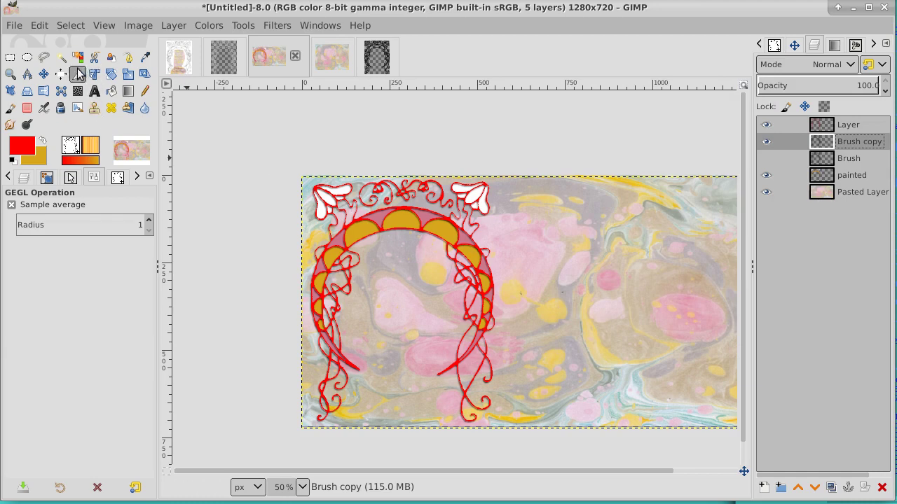
left_click(43, 74)
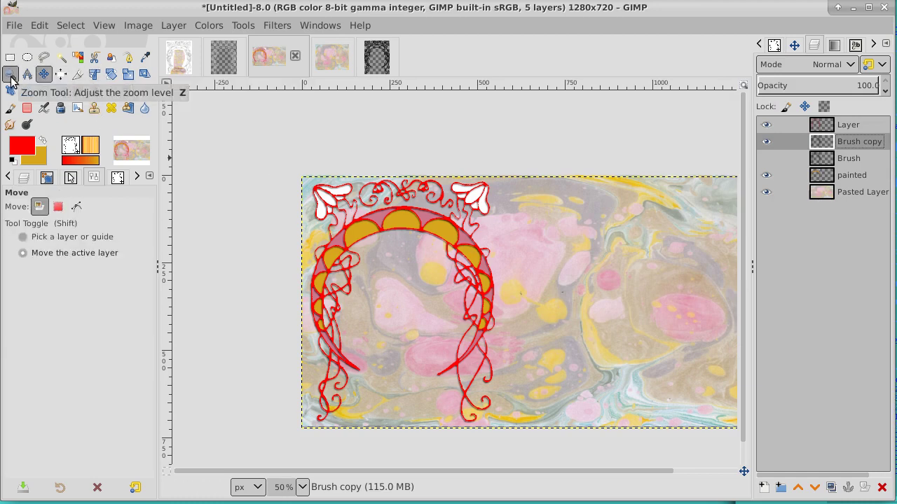
left_click(10, 74)
left_click(370, 245)
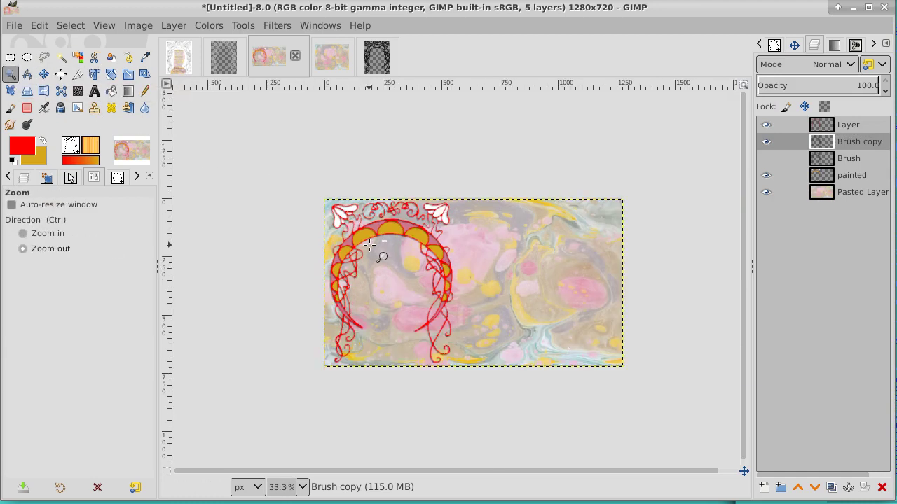
scroll(369, 245, "up", 5, "ctrl")
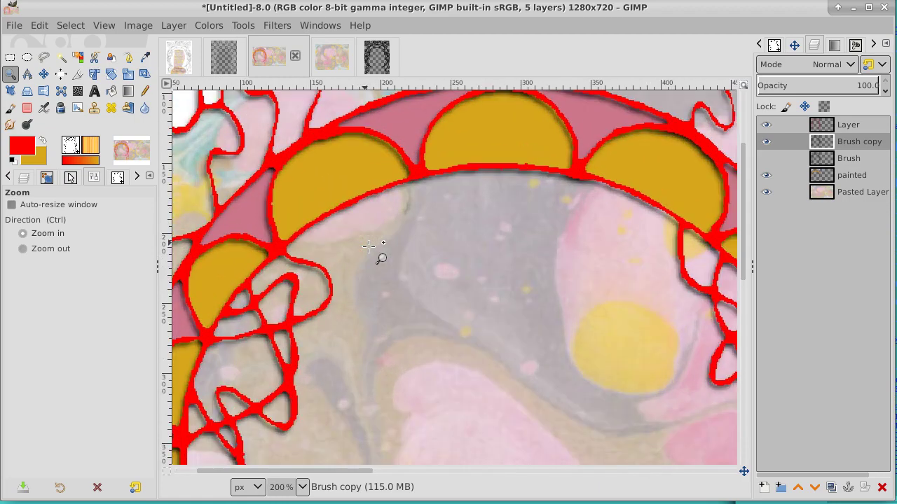
left_click(767, 159)
left_click(768, 159)
left_click(43, 74)
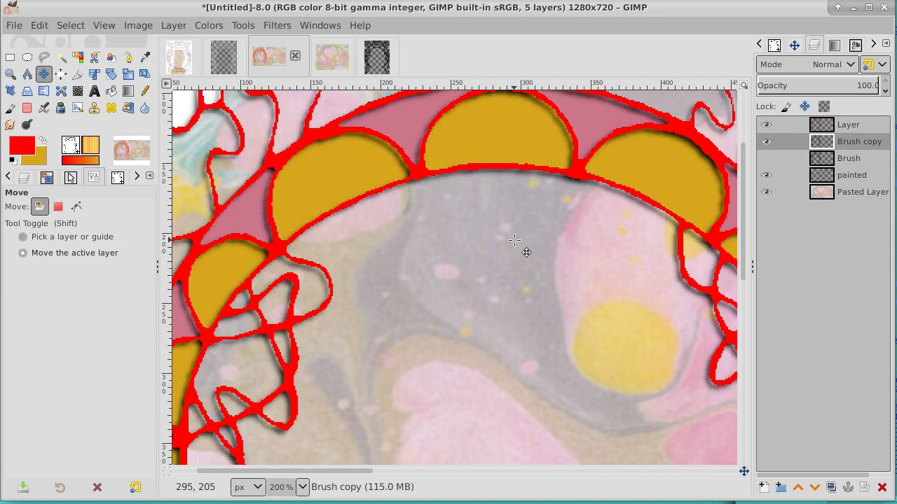
left_click(10, 74)
left_click(375, 245)
left_click(379, 248)
left_click(378, 249)
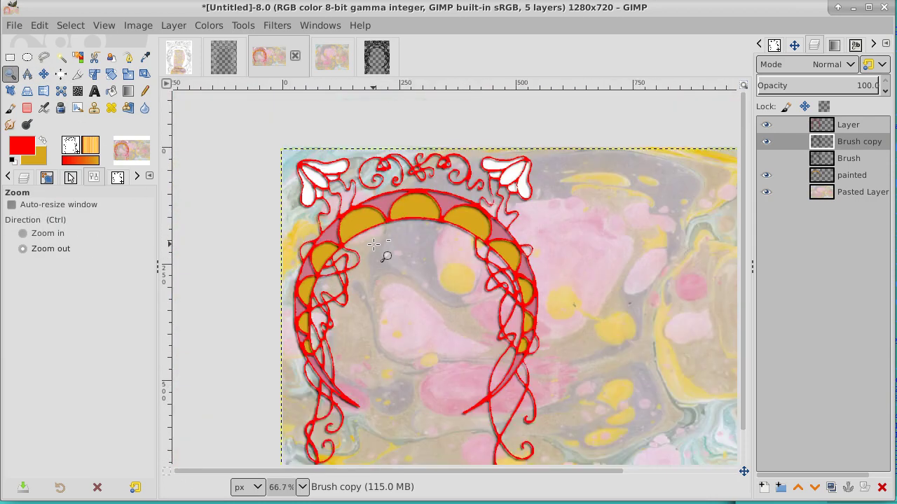
left_click(378, 249)
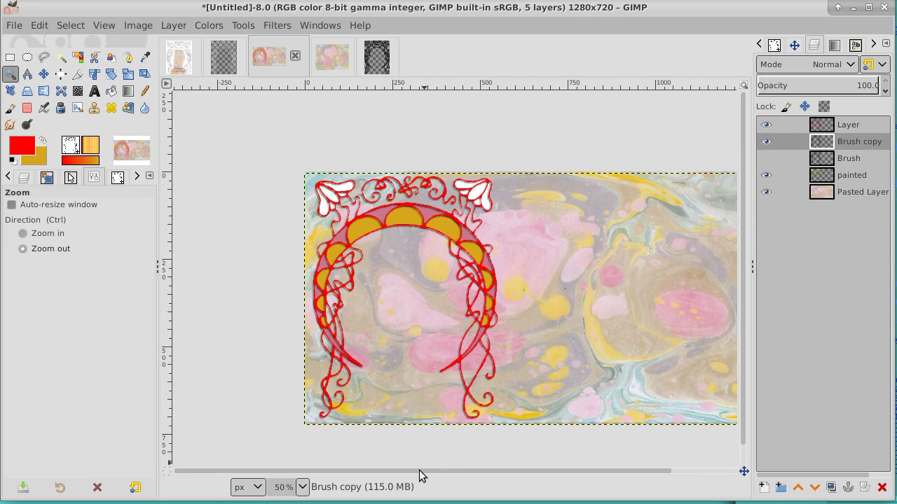
left_click_drag(420, 471, 457, 469)
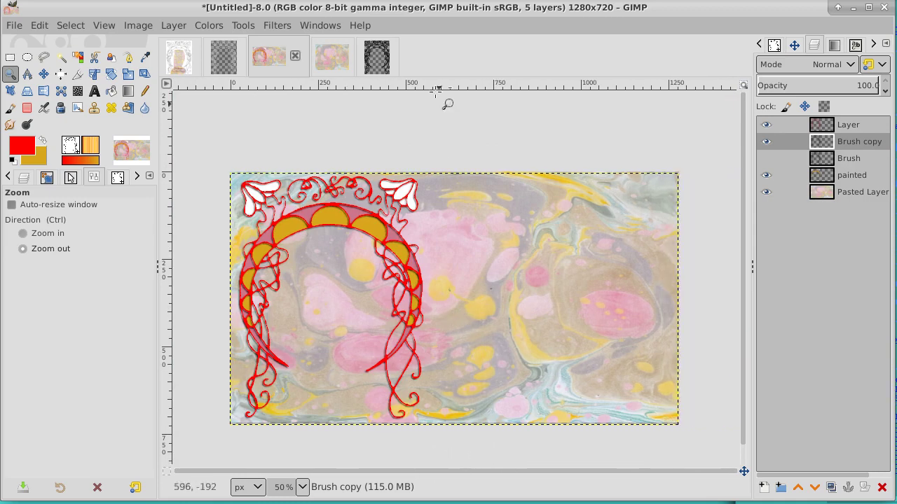
In the PhilippineMarbledPaper3 image, hide layer 1 and select layer 2 to reveal the blue panel
left_click(186, 63)
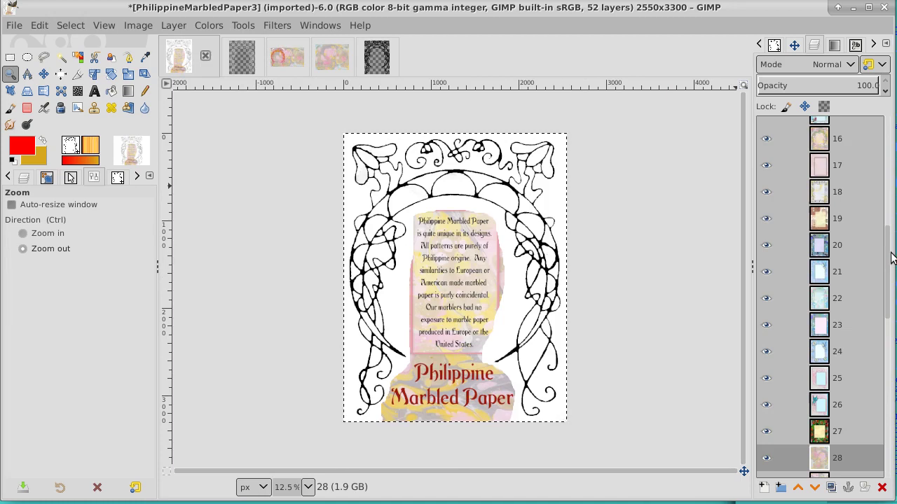
left_click_drag(888, 252, 888, 108)
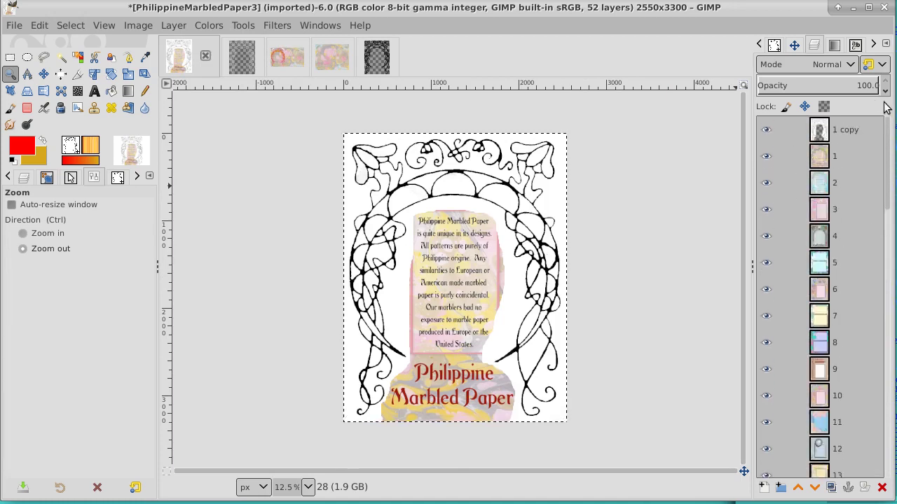
left_click(768, 130)
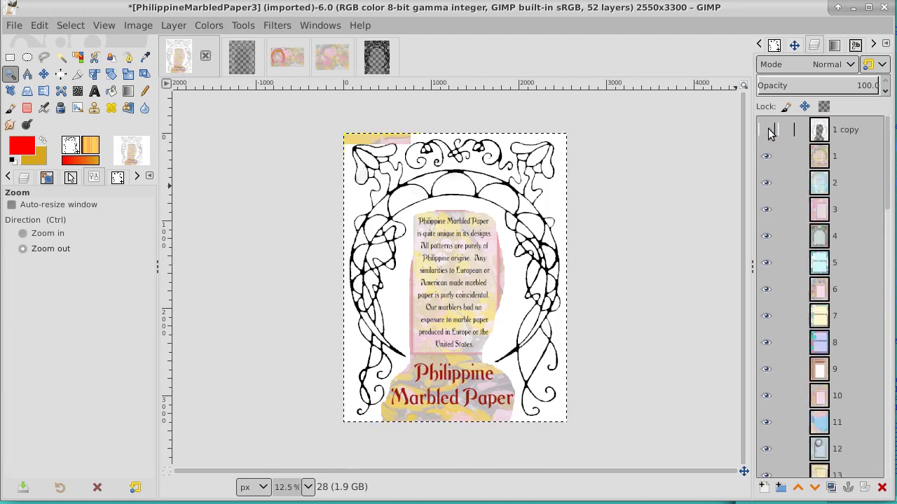
left_click(864, 130)
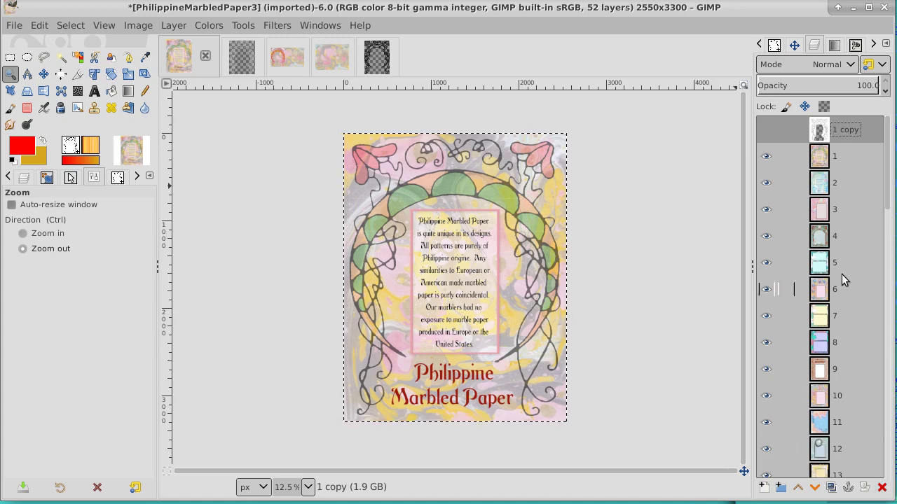
left_click(764, 130)
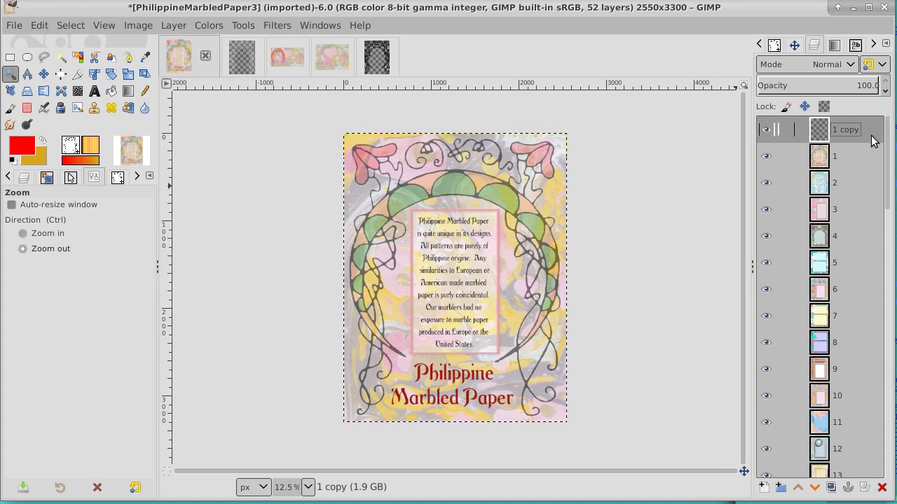
left_click(766, 157)
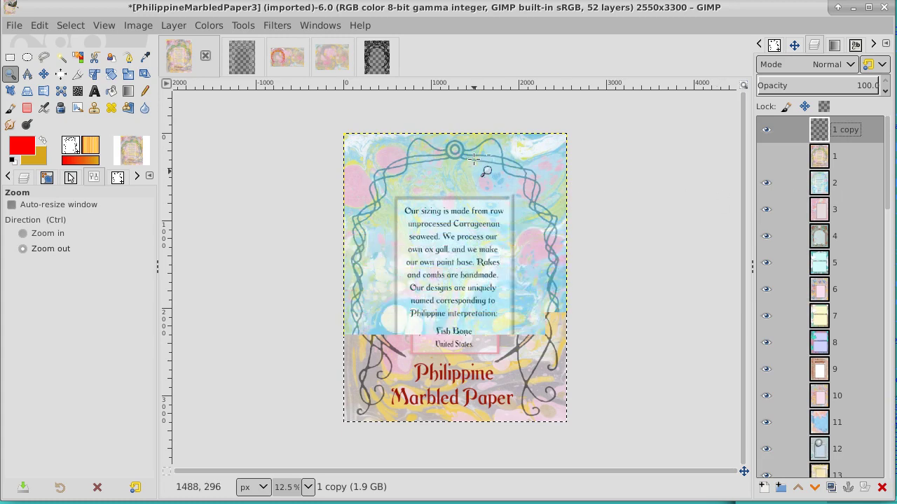
left_click(851, 181)
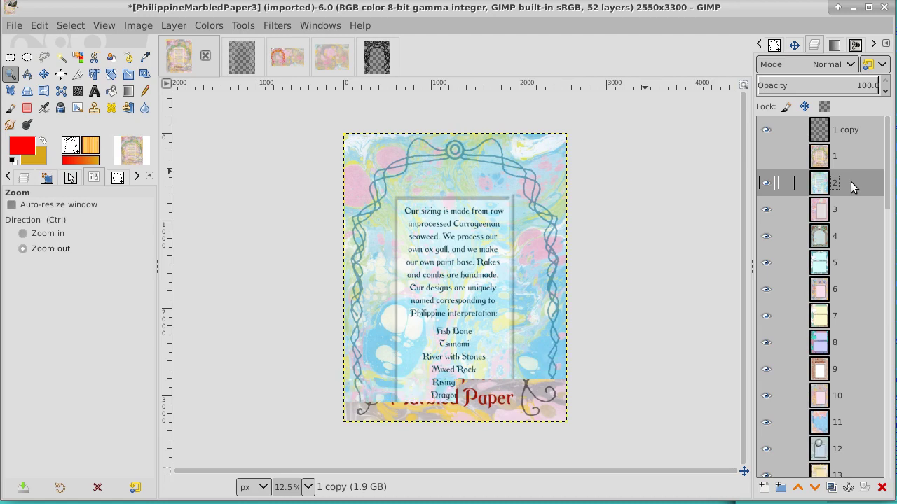
Duplicate layer 2, raise the copy above layer 1, and desaturate it with Luminance mode
left_click(831, 488)
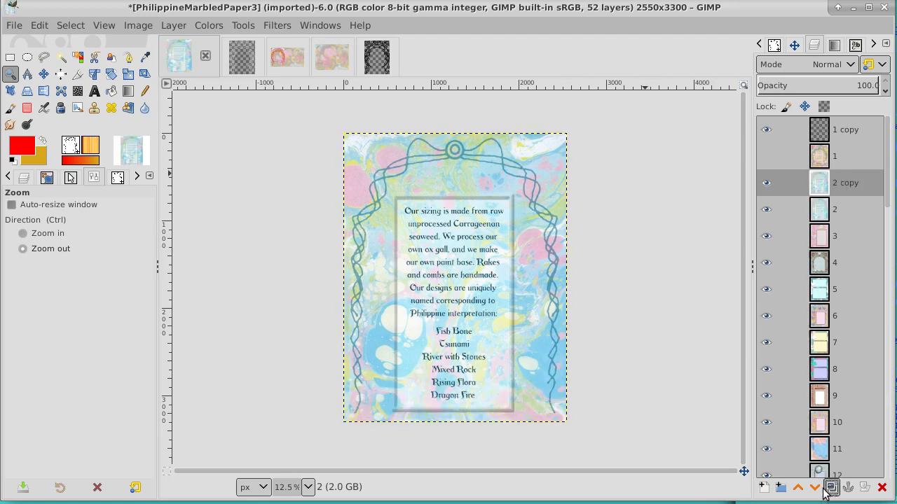
left_click(798, 489)
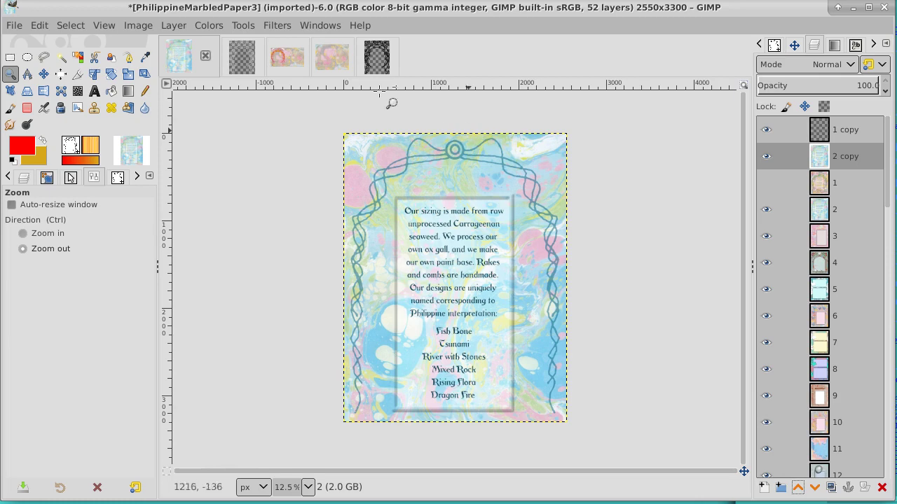
left_click(174, 26)
mouse_move(208, 240)
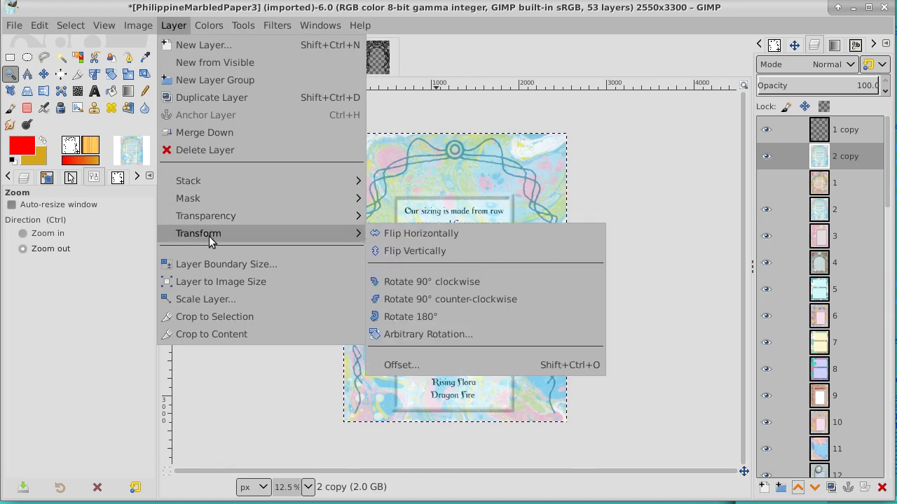
mouse_move(208, 28)
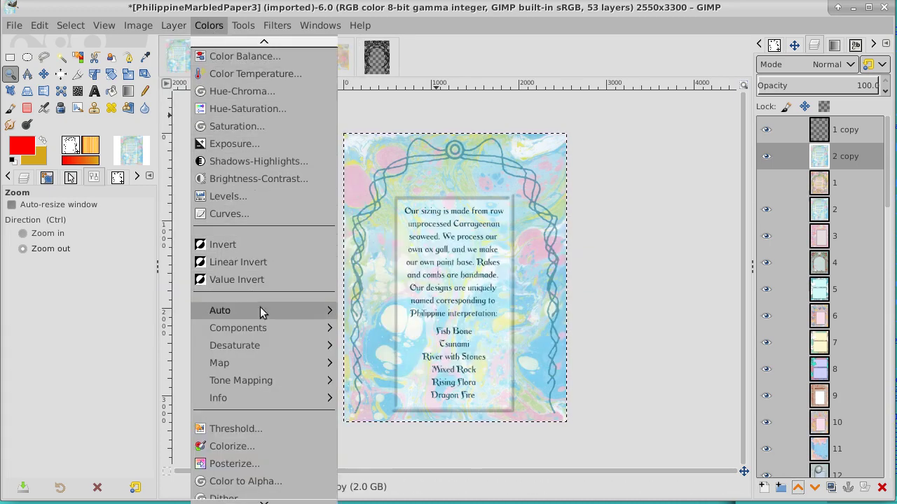
mouse_move(302, 347)
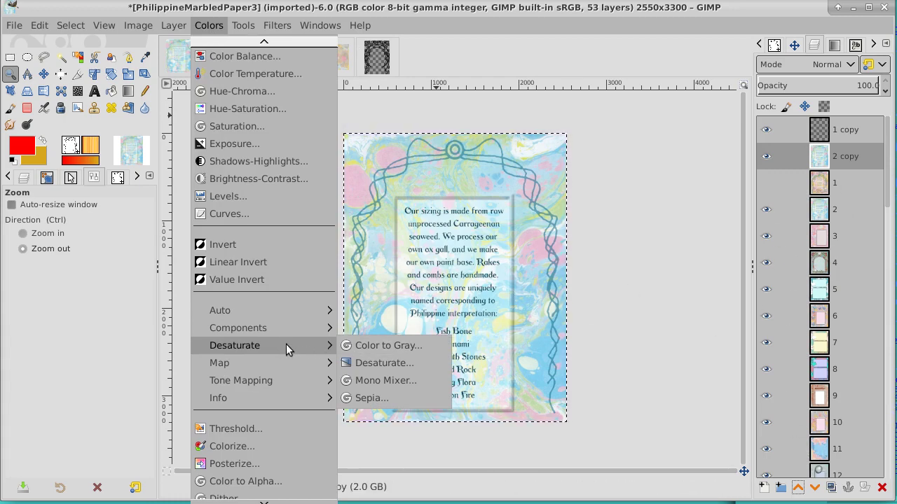
left_click(390, 362)
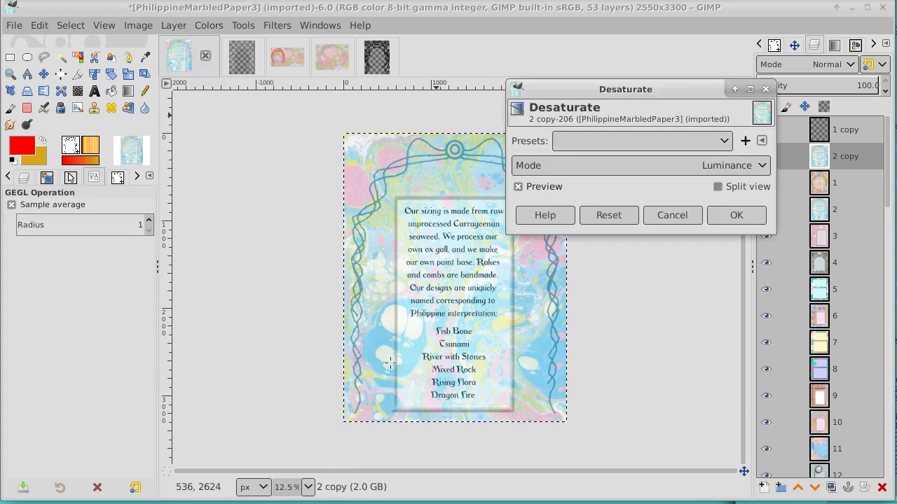
left_click(736, 215)
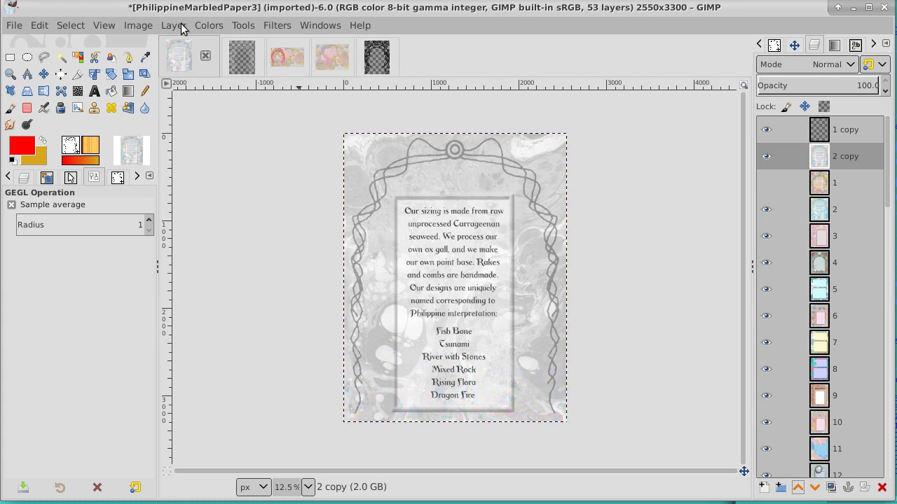
Apply a steep S-shaped Value curve to the 2 copy layer, washing it to near-white
left_click(208, 26)
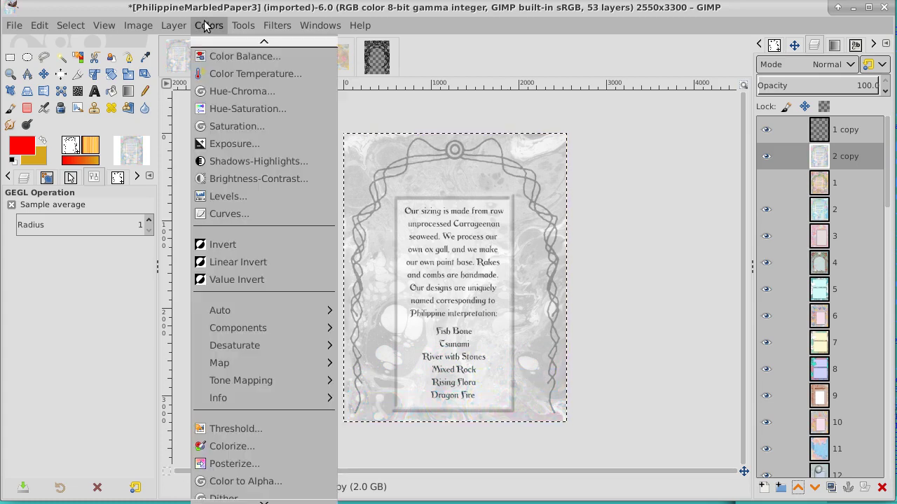
left_click(213, 215)
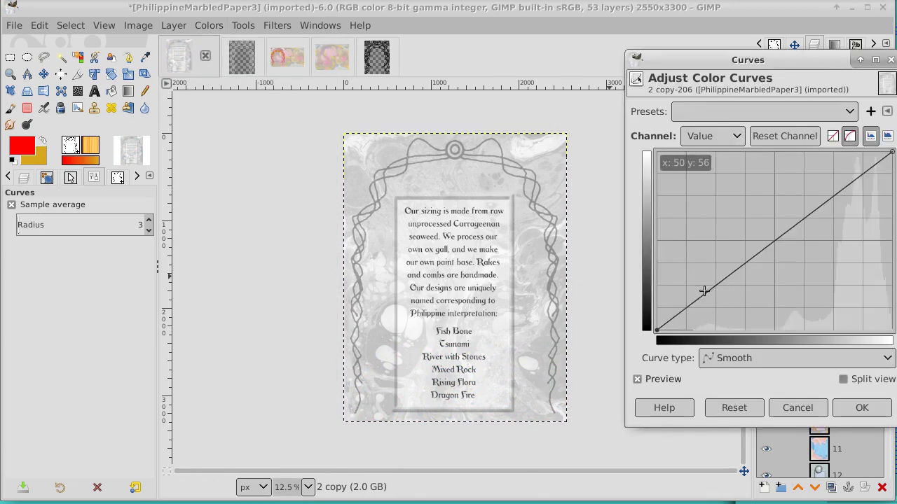
left_click_drag(705, 290, 754, 327)
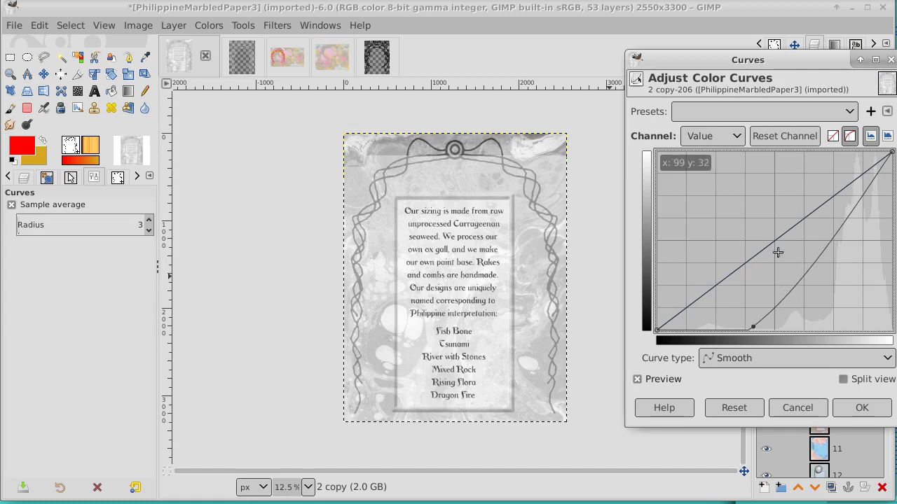
left_click_drag(865, 194, 819, 159)
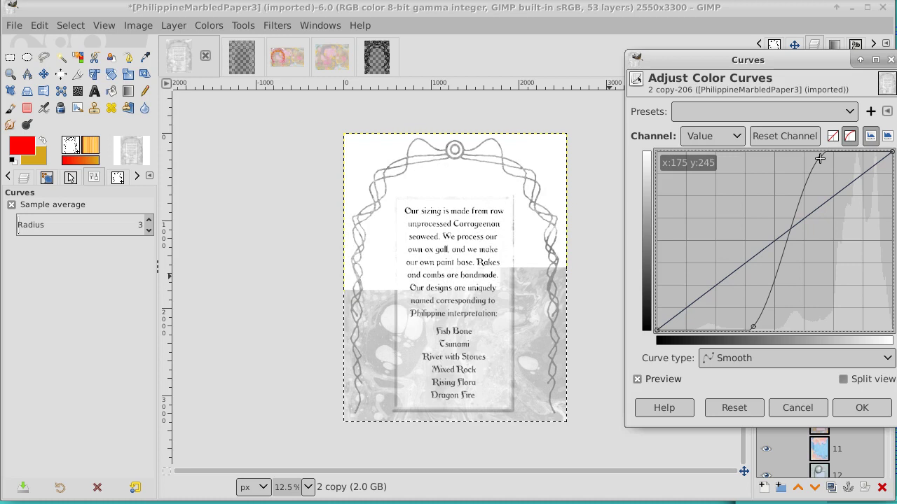
left_click_drag(820, 159, 808, 180)
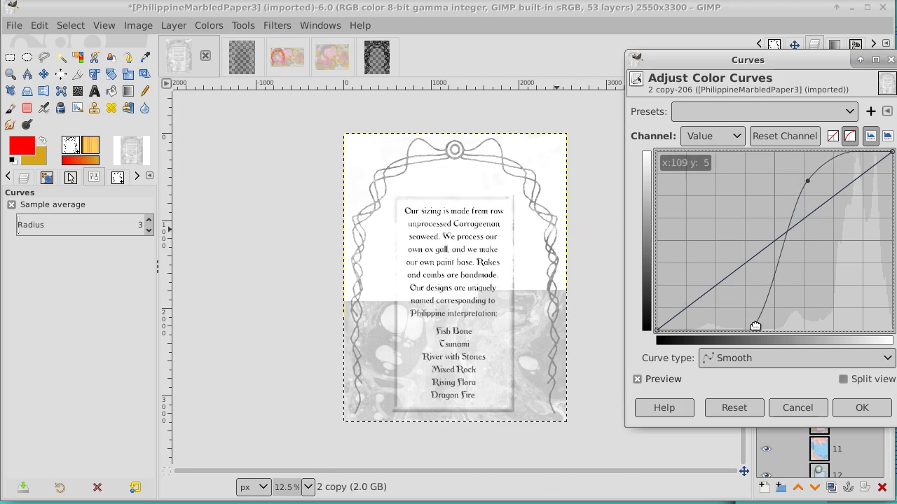
left_click_drag(828, 159, 828, 164)
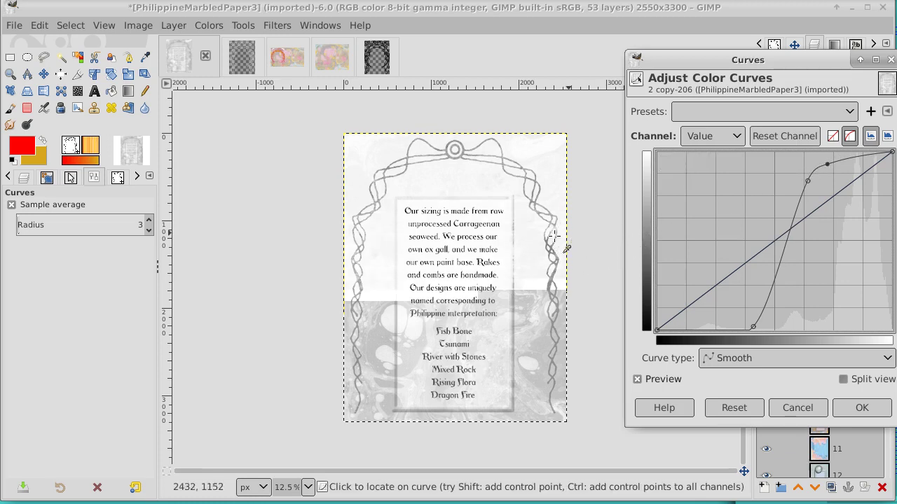
left_click(10, 75)
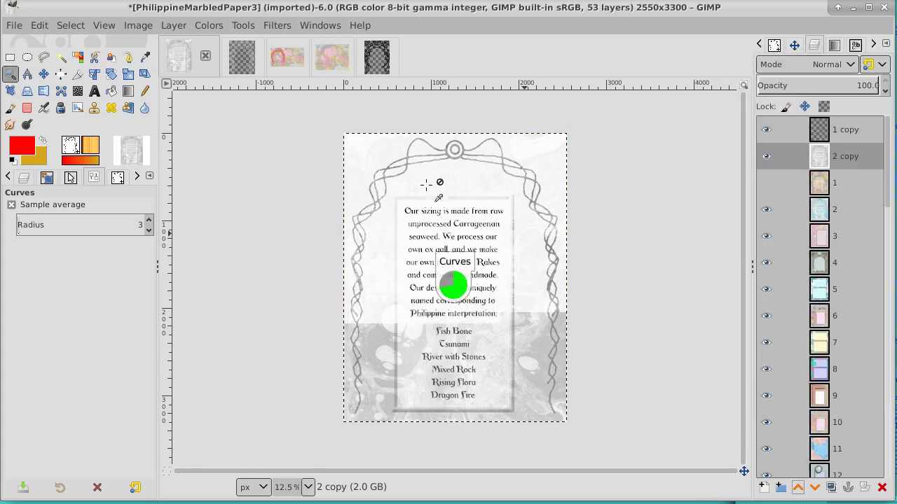
Duplicate the 2 copy layer and make its white background transparent with Color to Alpha
left_click(550, 231)
scroll(550, 231, "up", 6)
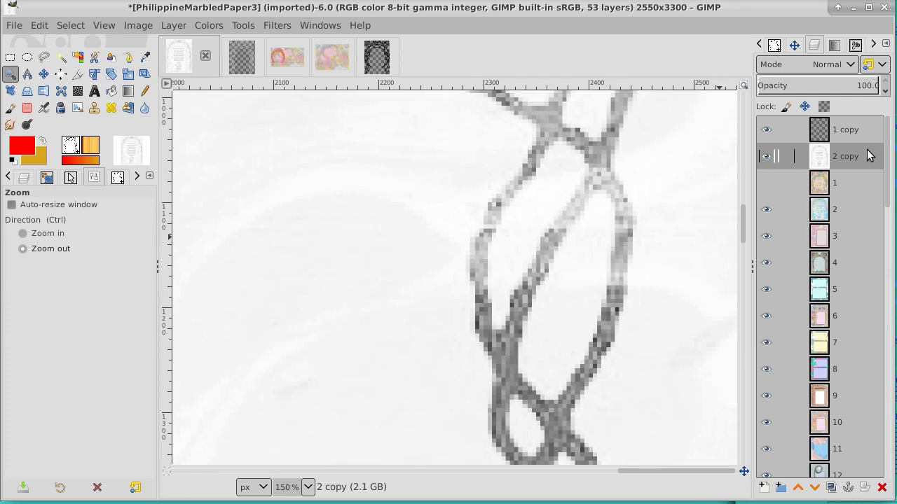
left_click(832, 488)
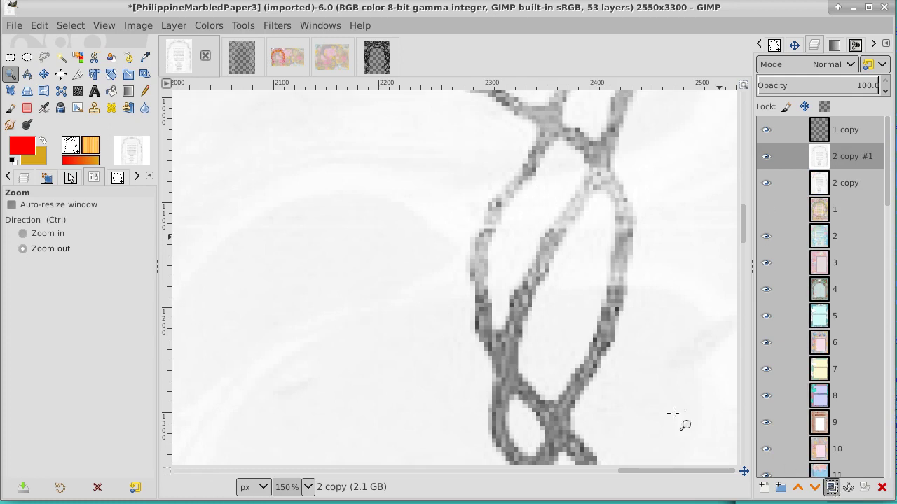
left_click(209, 25)
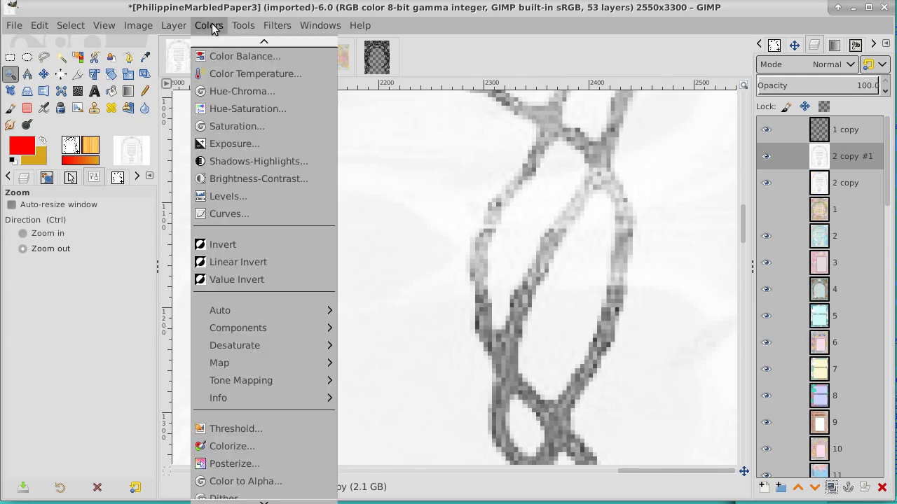
left_click(281, 483)
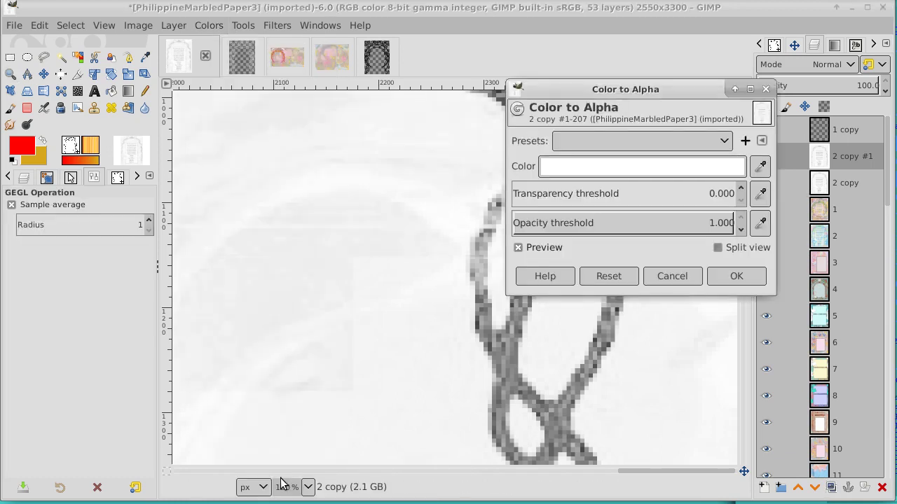
left_click(746, 274)
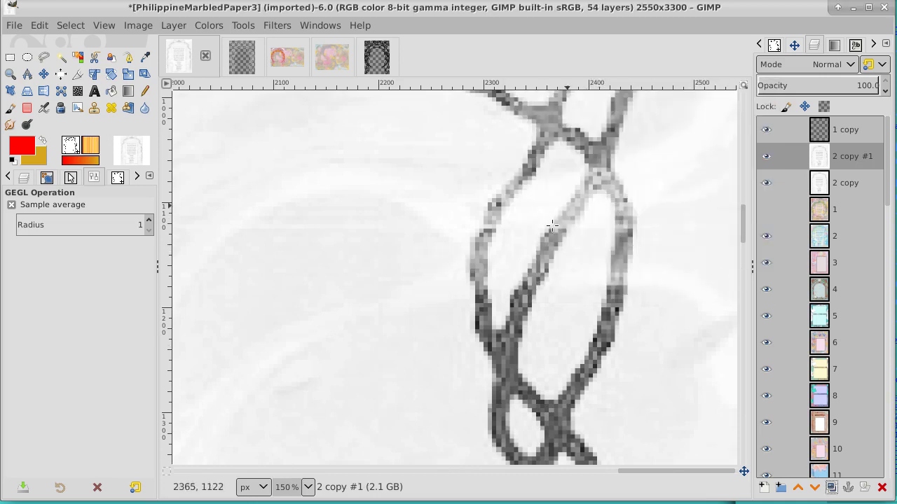
Duplicate the arch-frame layer twice and merge the copies down to darken the lines
left_click(831, 488)
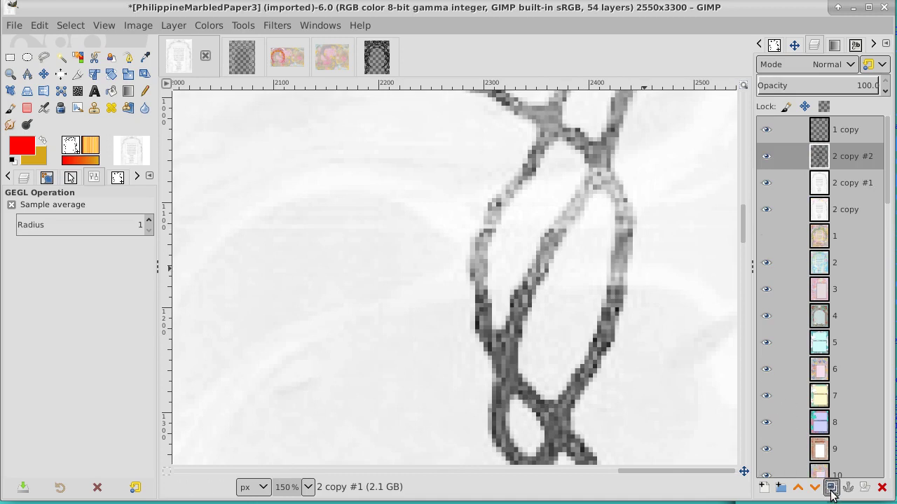
left_click(831, 488)
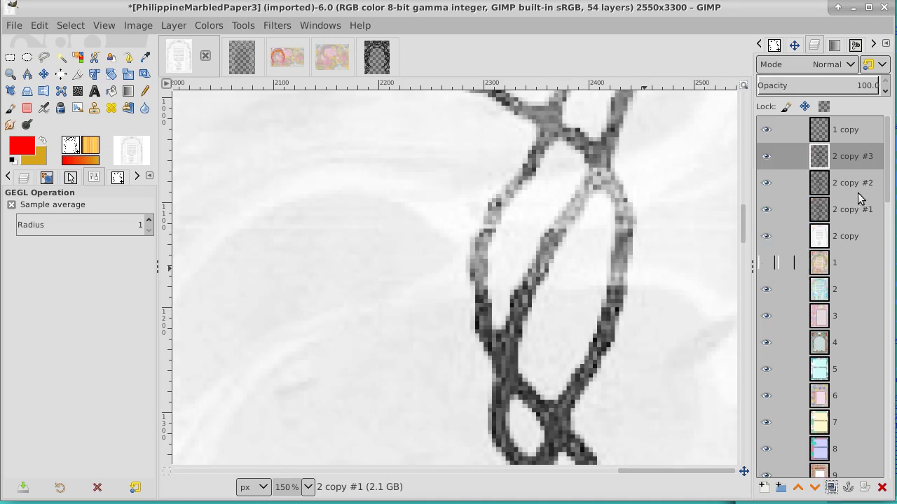
right_click(846, 155)
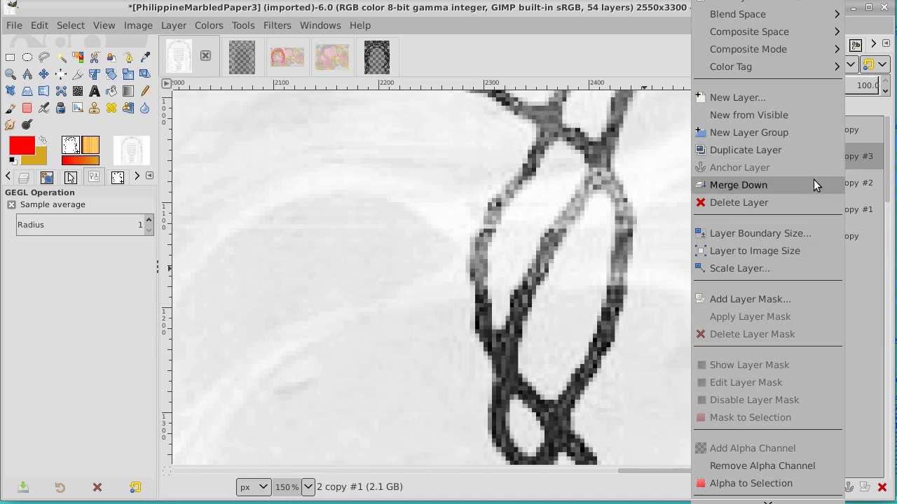
left_click(821, 176)
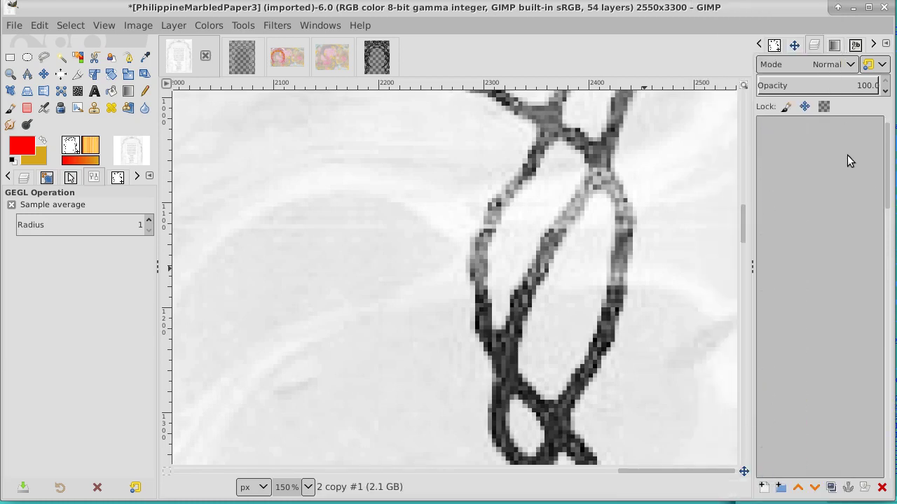
right_click(847, 155)
left_click(808, 184)
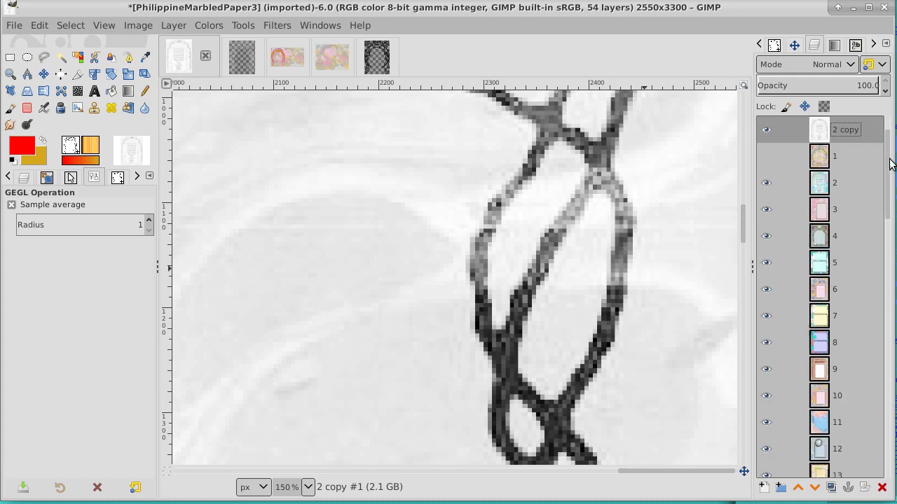
Merge 2 copy #2 into 2 copy, leaving a single darkened arch-frame layer
scroll(885, 154, "up", 2)
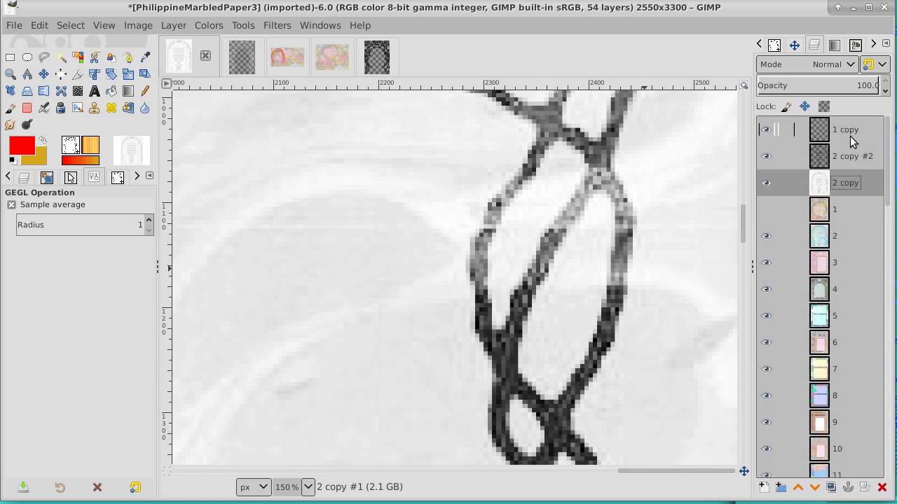
left_click(842, 145)
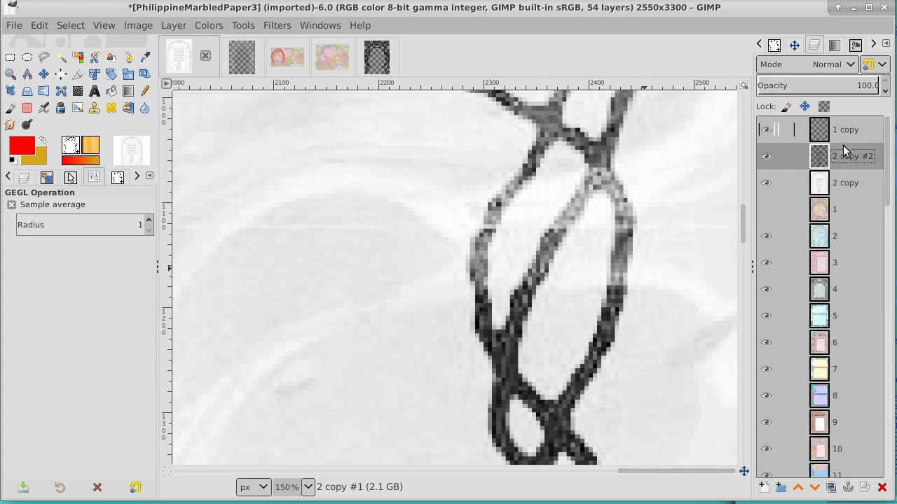
right_click(842, 145)
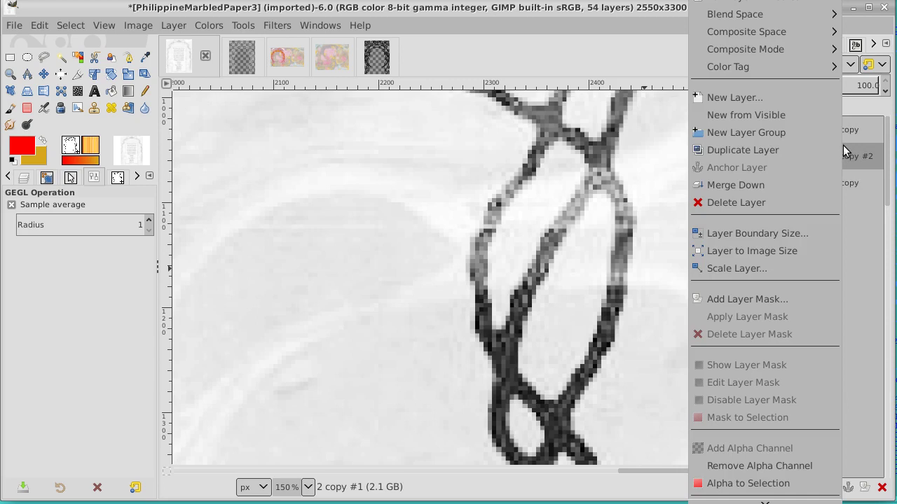
left_click(787, 185)
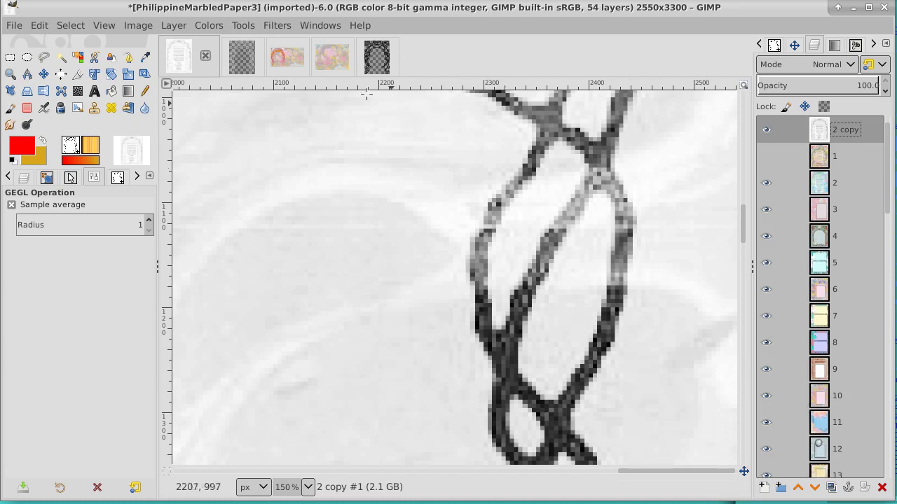
left_click(10, 74)
left_click(367, 179, "ctrl")
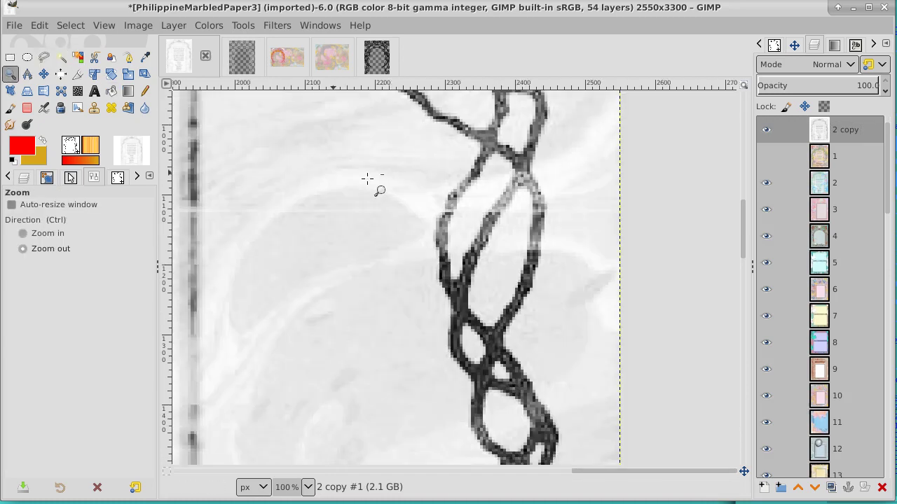
left_click(367, 178, "ctrl")
left_click(367, 178, "ctrl")
left_click(367, 178, "ctrl")
left_click(367, 179, "ctrl")
left_click(367, 178, "ctrl")
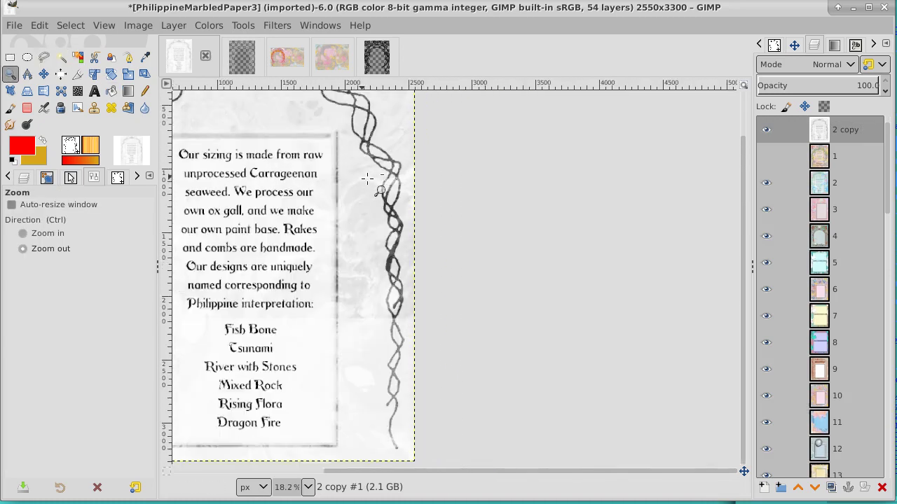
left_click(367, 179, "ctrl")
left_click(367, 178, "ctrl")
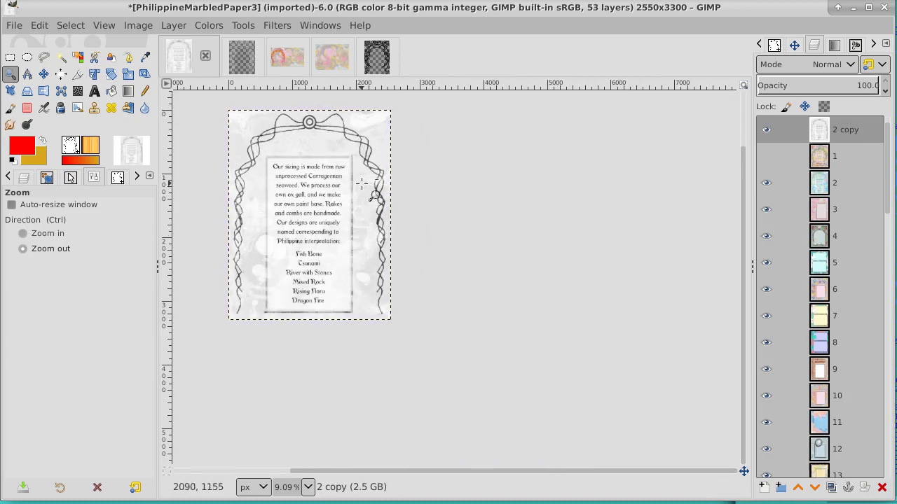
Clear the arch layer inside a rectangle drawn around the text panel
left_click(10, 57)
left_click(77, 26)
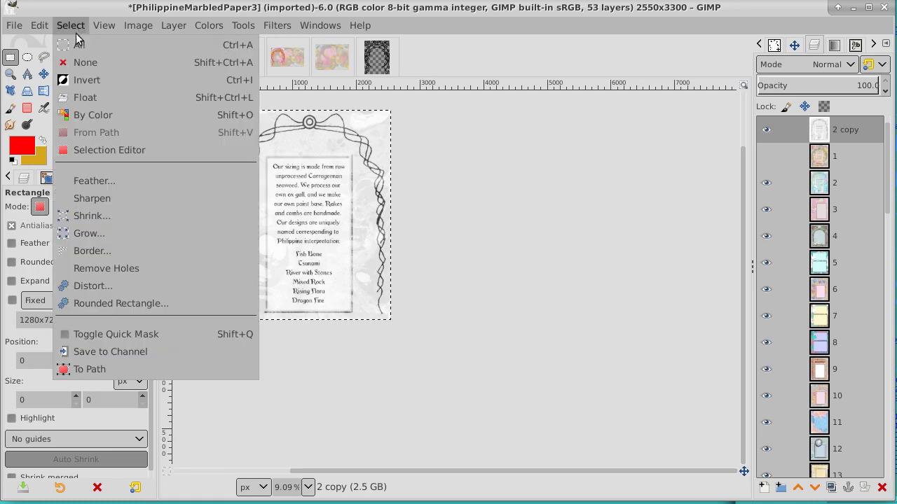
left_click(81, 62)
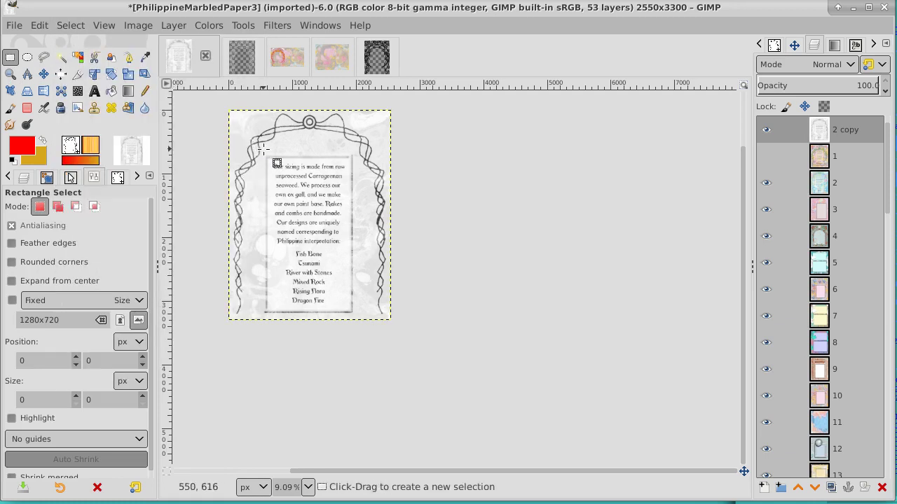
left_click_drag(267, 149, 354, 325)
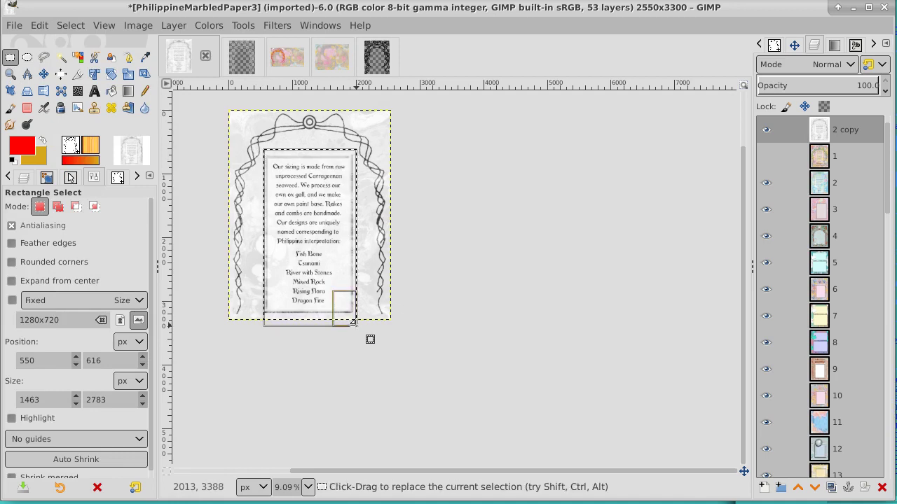
key("Delete")
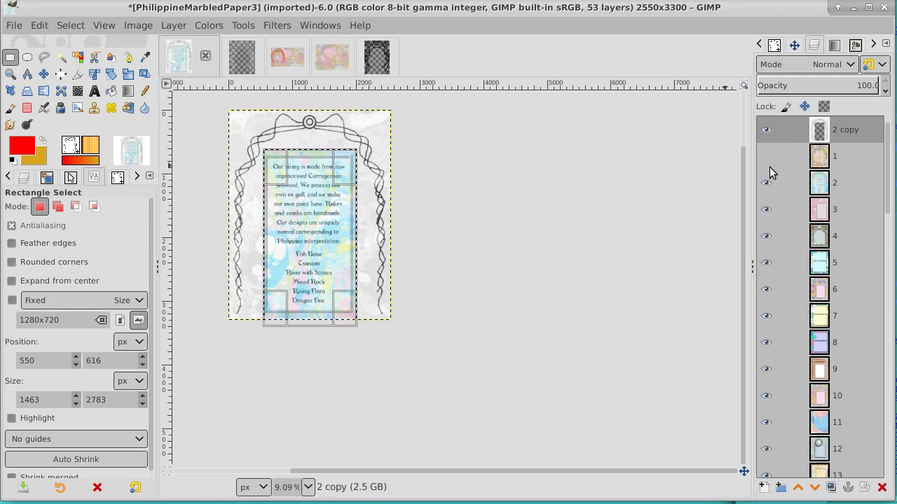
Copy the selected area and paste it as a new image
left_click(766, 130)
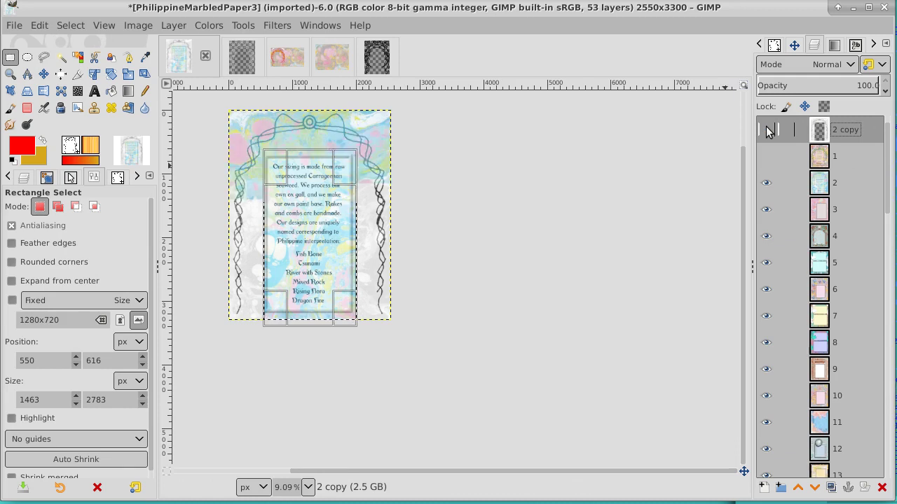
left_click(766, 131)
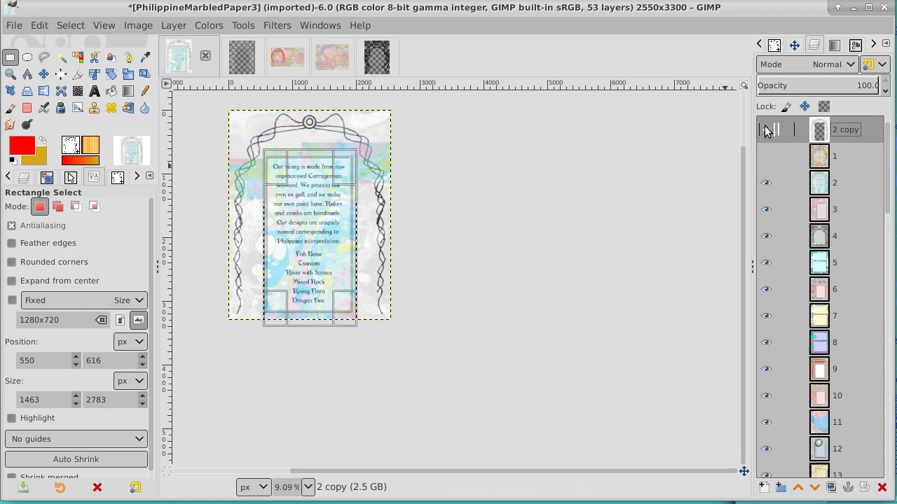
left_click(39, 26)
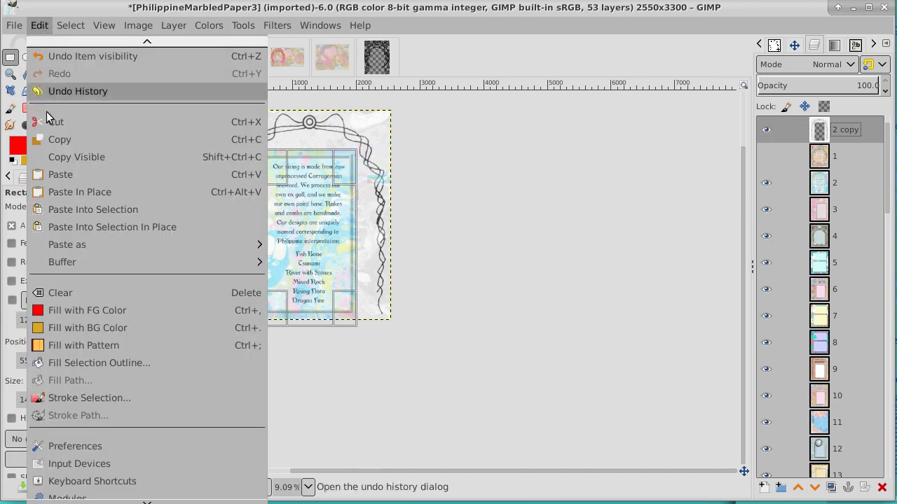
left_click(54, 140)
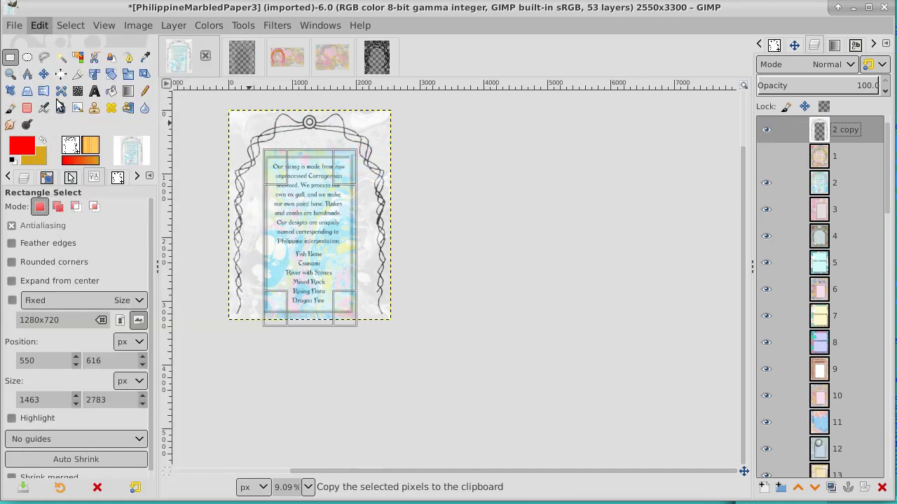
left_click(39, 26)
mouse_move(125, 244)
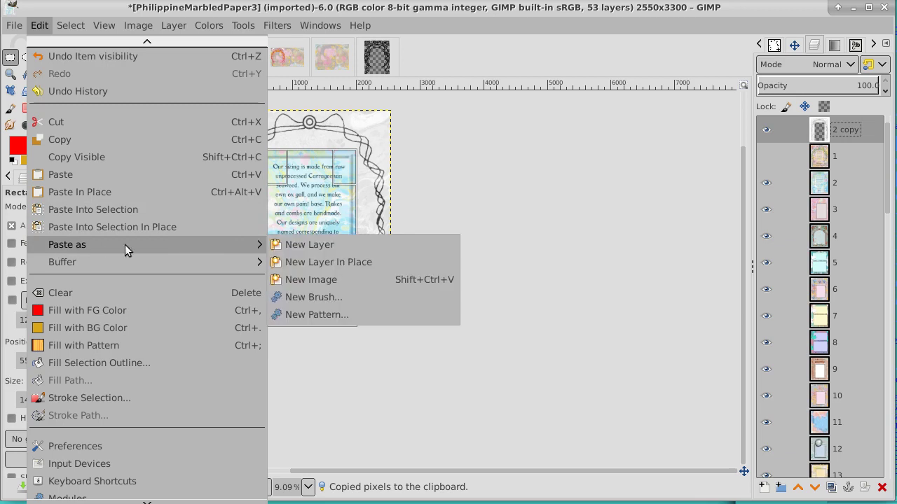
left_click(377, 281)
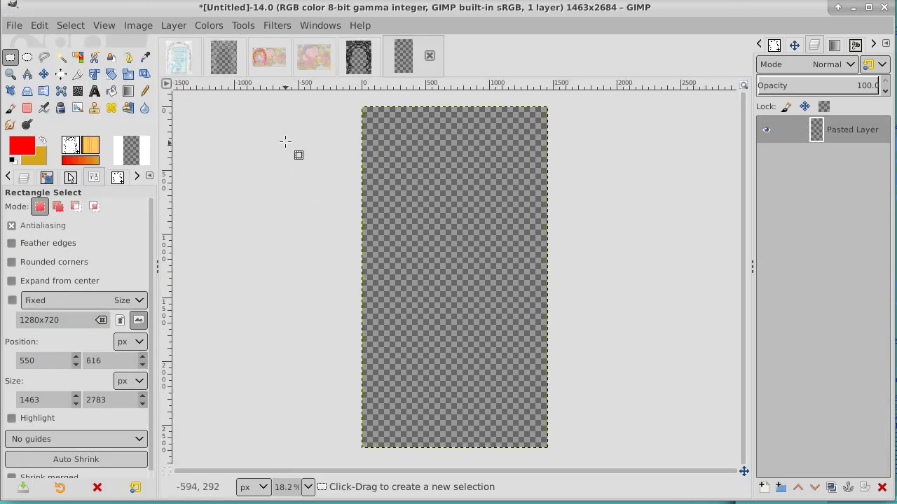
Back on the marbled poster, select the whole image
left_click(177, 61)
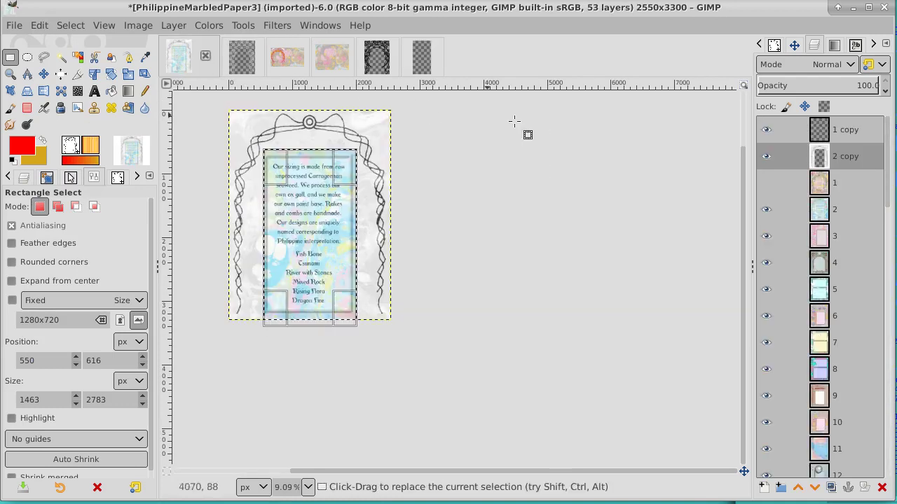
left_click(766, 157)
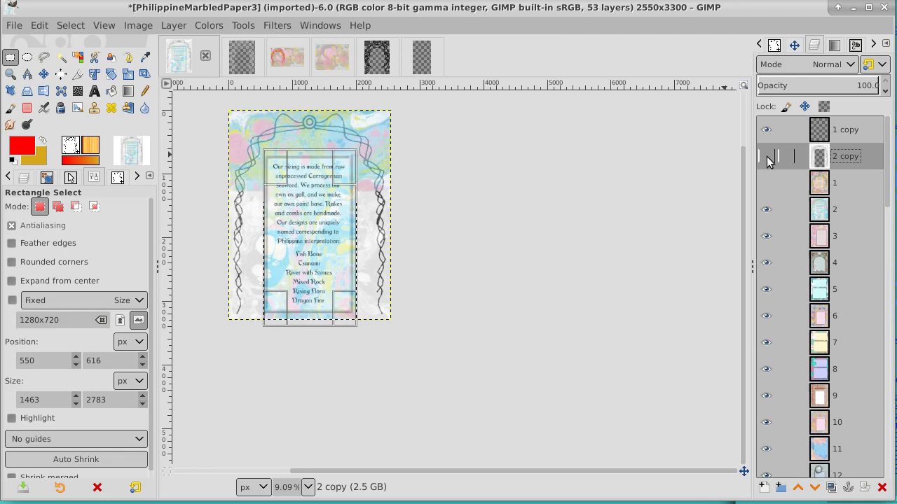
left_click(767, 157)
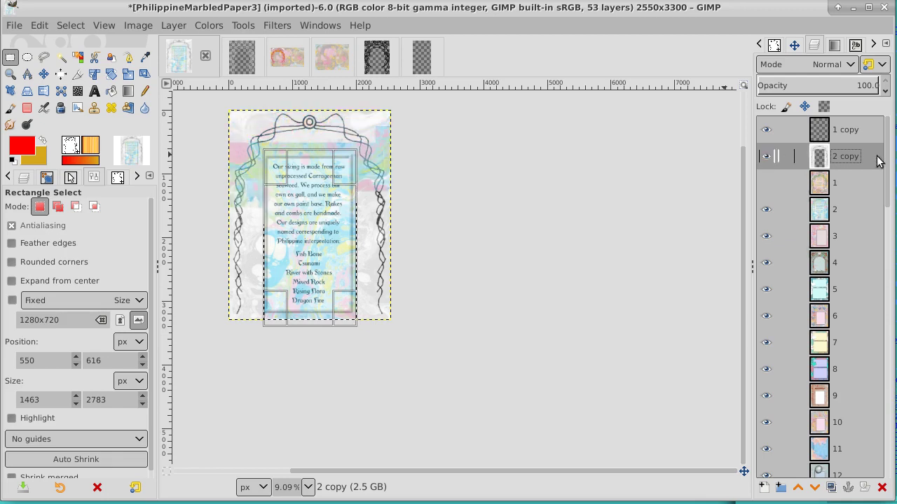
left_click(70, 26)
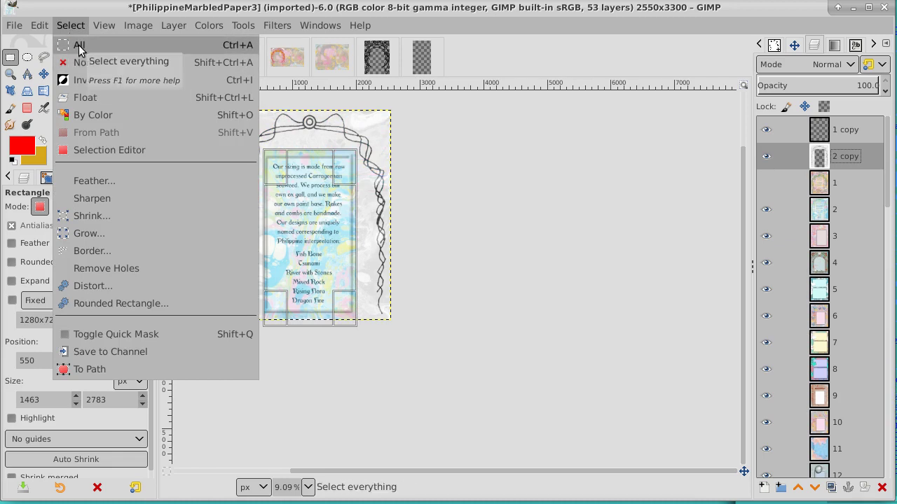
left_click(78, 46)
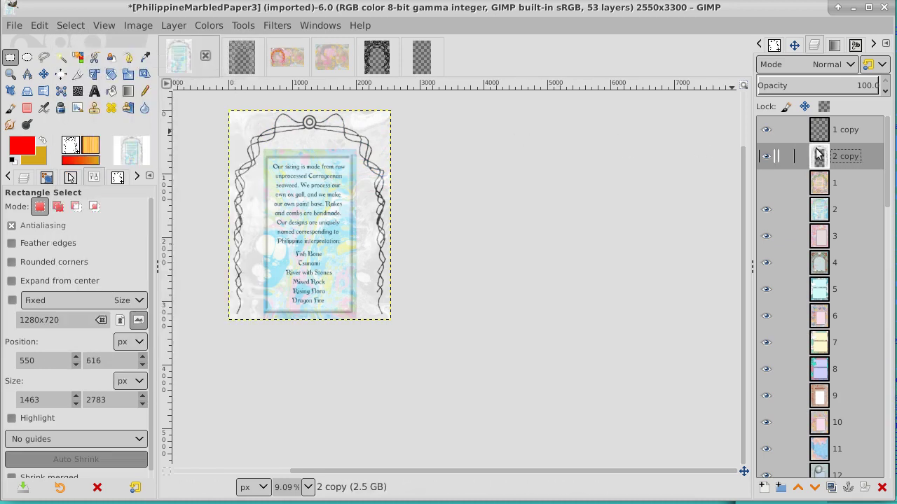
left_click(71, 27)
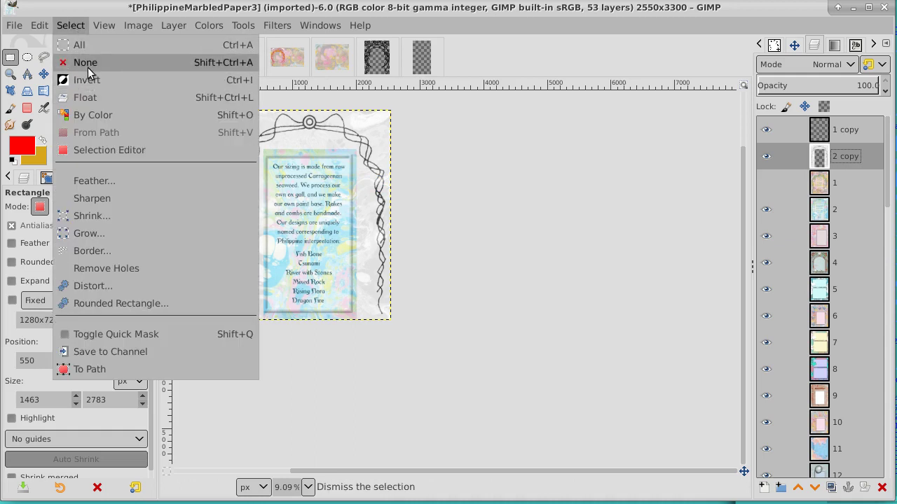
left_click(88, 46)
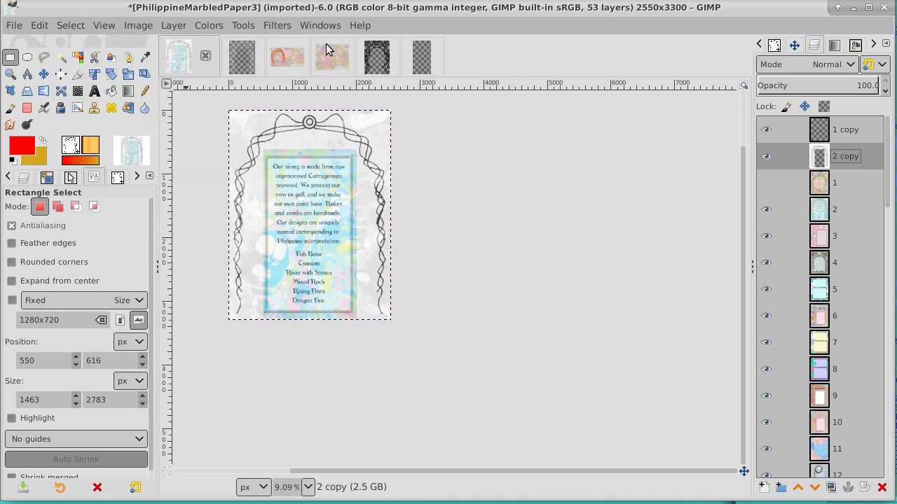
From the Untitled image, paste the clipboard as another new image
left_click(418, 61)
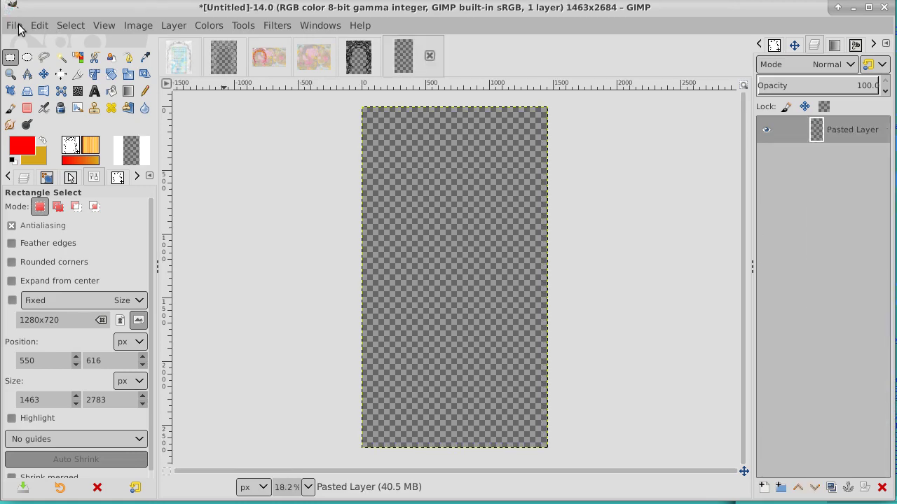
left_click(17, 26)
mouse_move(39, 24)
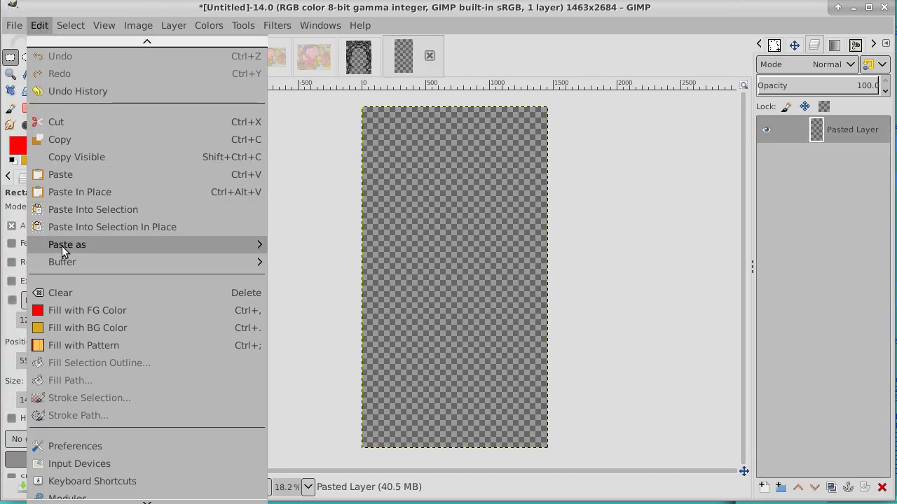
mouse_move(62, 246)
left_click(336, 276)
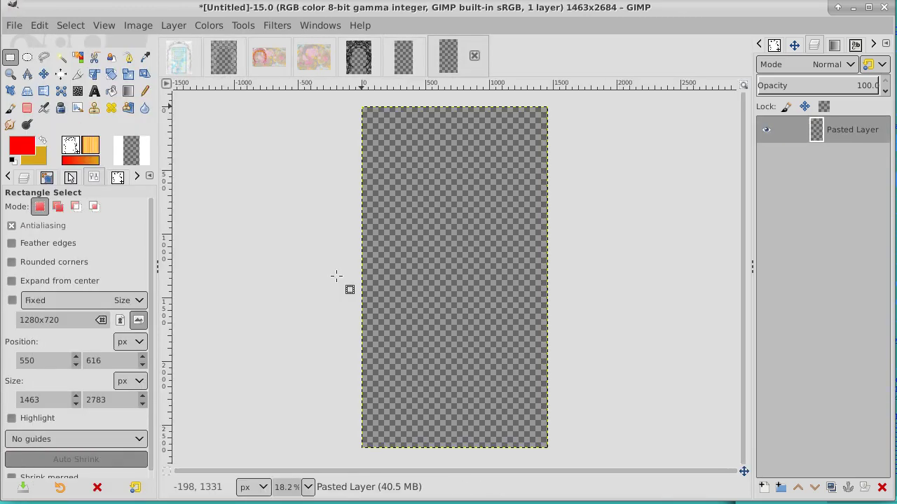
Return to the PhilippineMarbledPaper3 poster and show the 1 copy and 2 copy layers
left_click(180, 59)
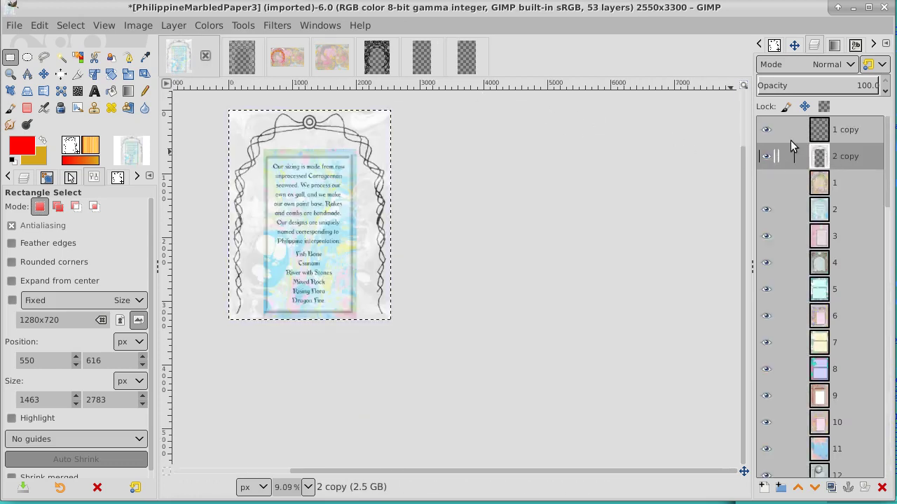
left_click(766, 131)
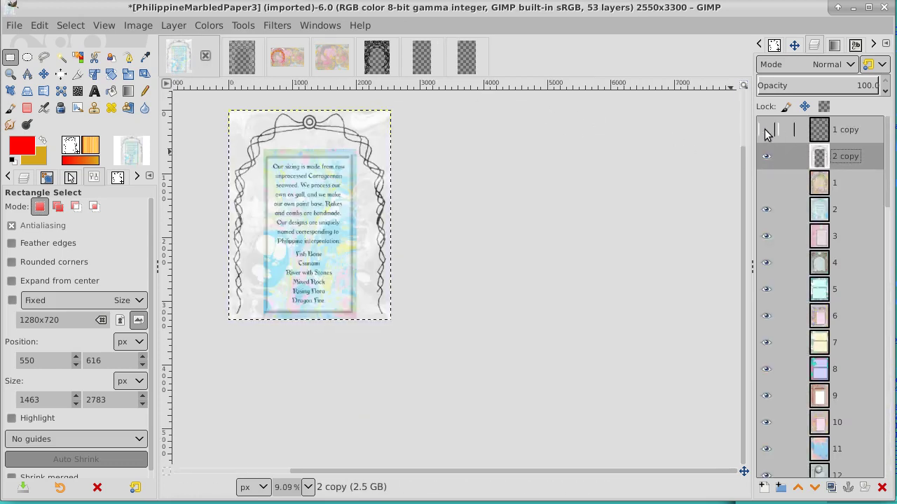
left_click(766, 160)
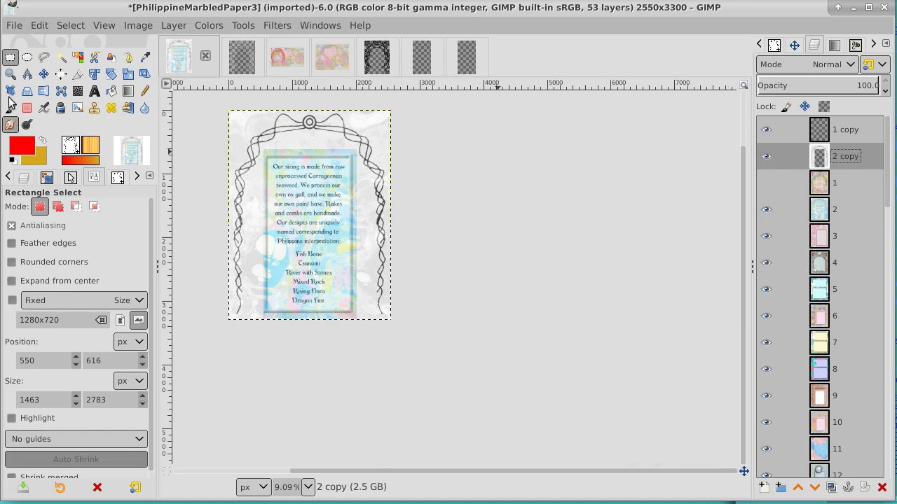
Cut the whole gray arch frame and paste it as a new 2550×3300 image
left_click(70, 25)
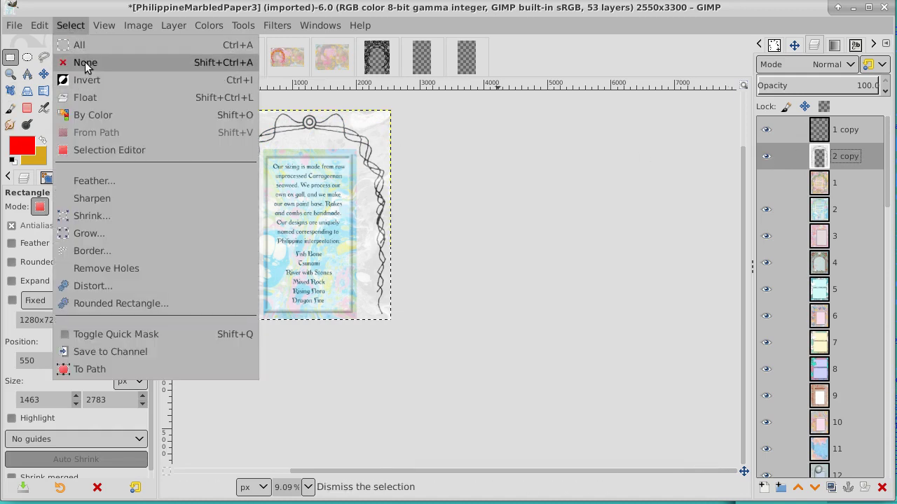
left_click(78, 45)
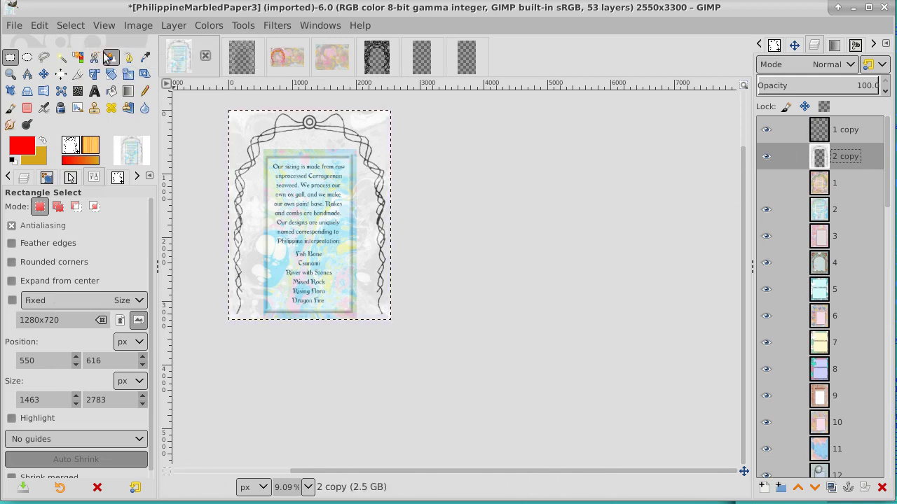
left_click(39, 25)
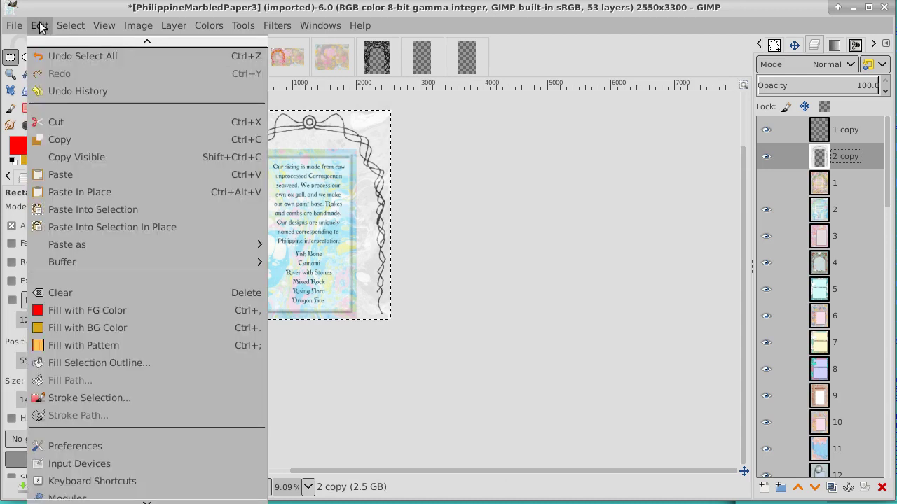
left_click(72, 123)
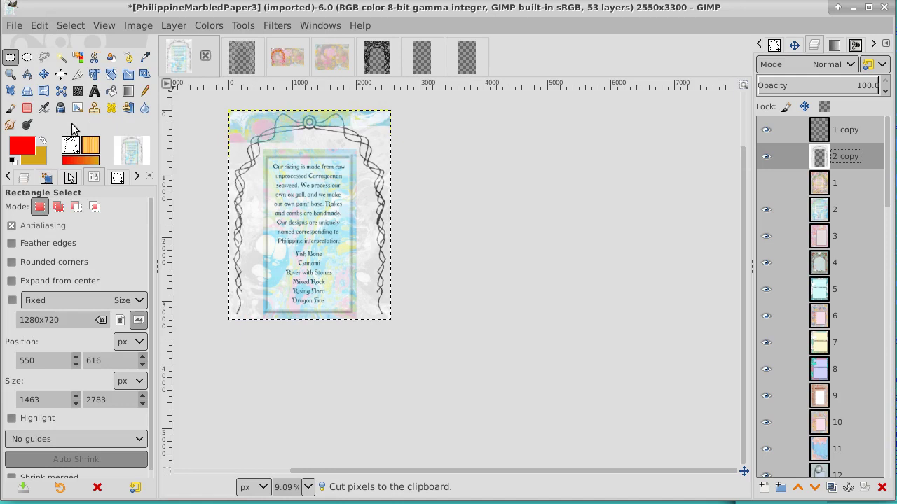
left_click(41, 26)
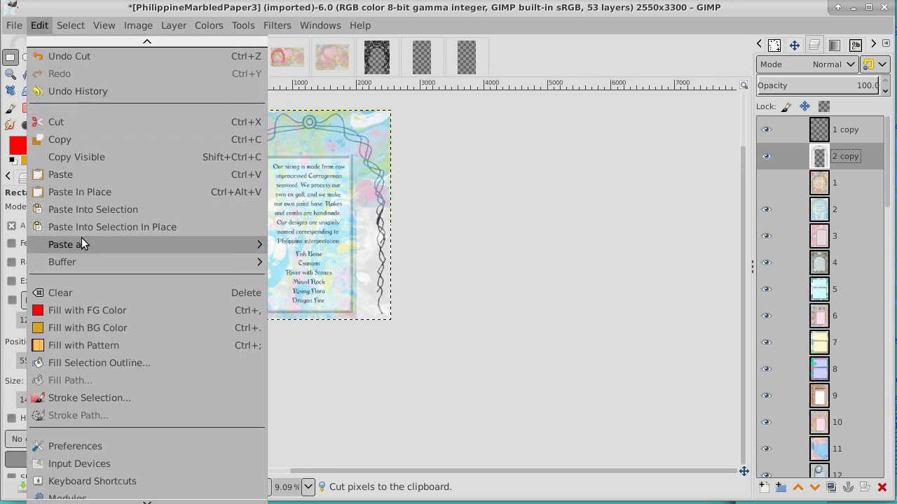
mouse_move(82, 240)
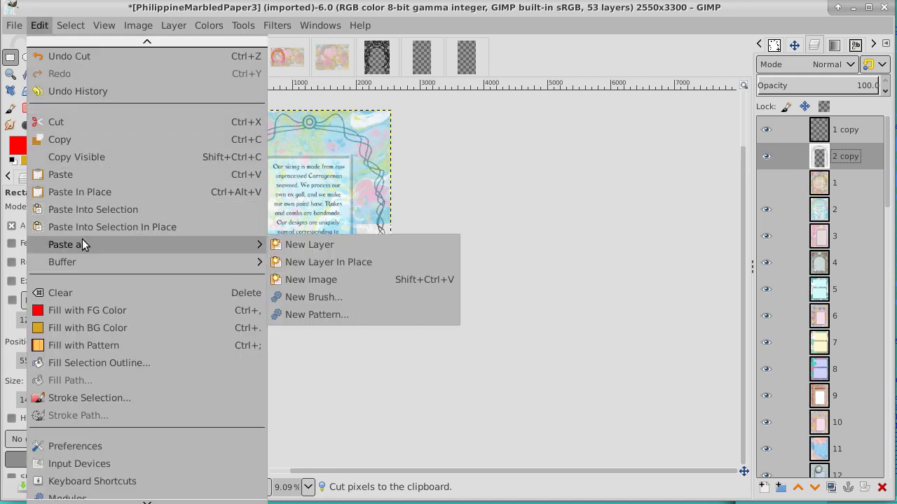
left_click(332, 279)
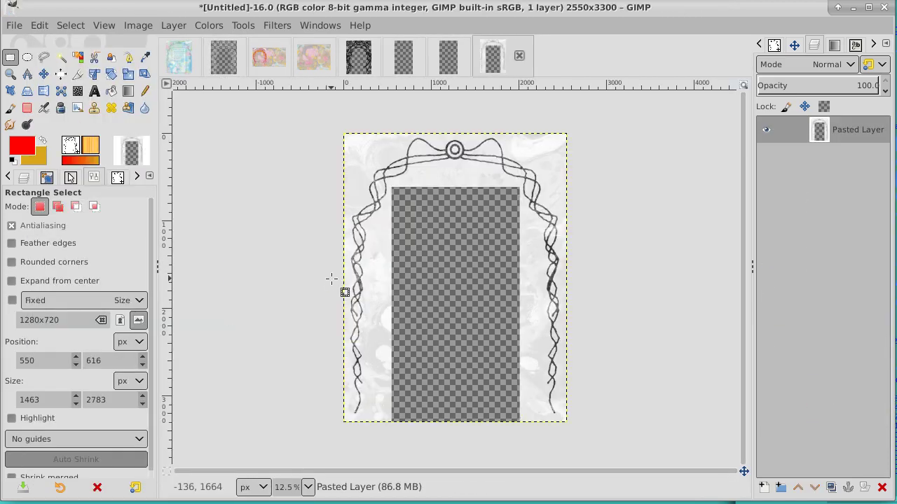
Close the two empty pasted Untitled images, discarding their changes
left_click(416, 63)
left_click(429, 57)
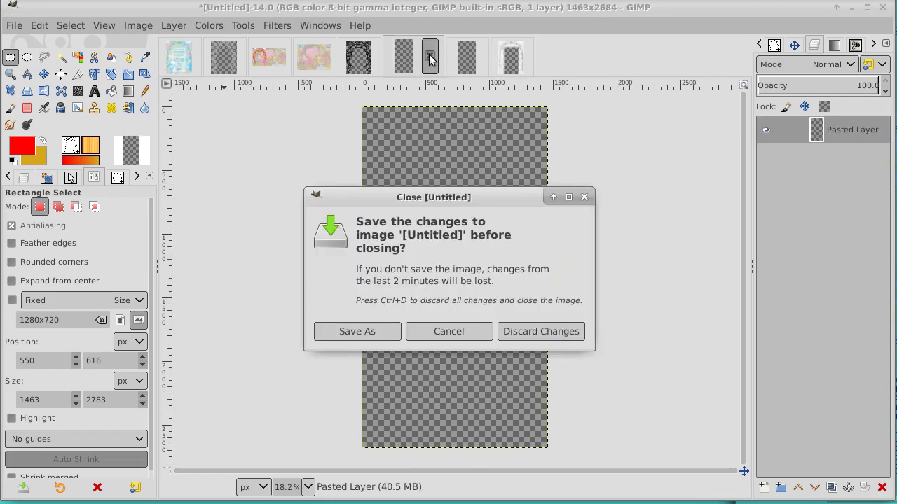
left_click(540, 332)
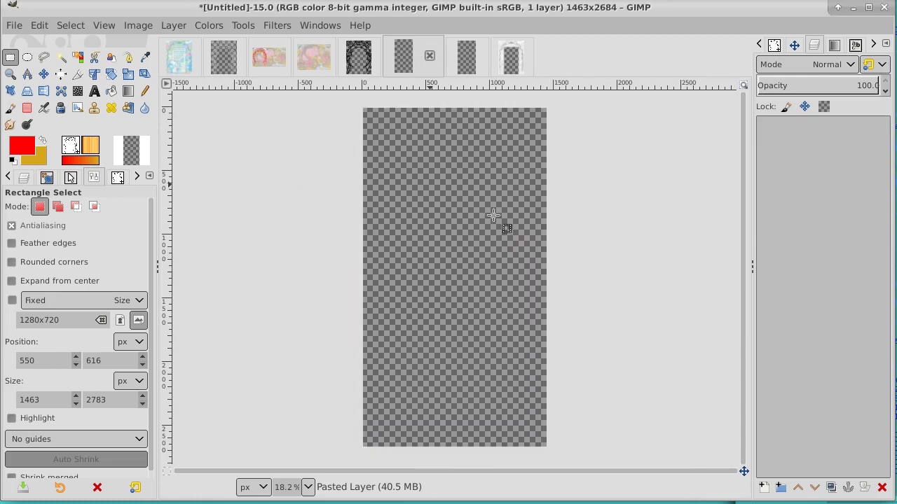
left_click(430, 56)
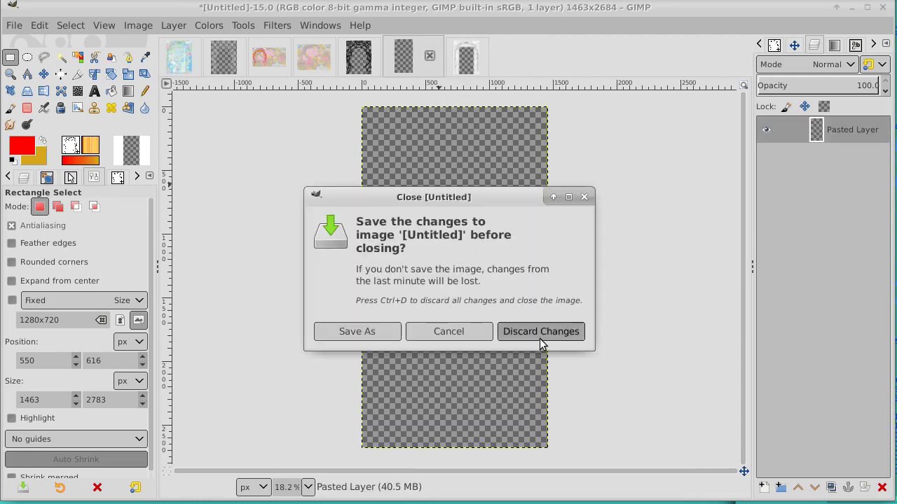
left_click(530, 331)
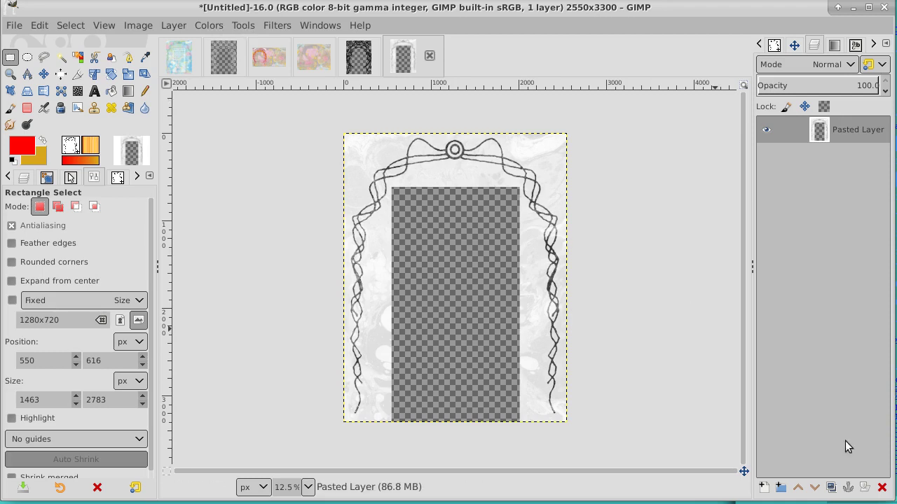
Duplicate the arch frame layer and apply an S-shaped Value curve to whiten the grey marbling
left_click(831, 487)
left_click(200, 31)
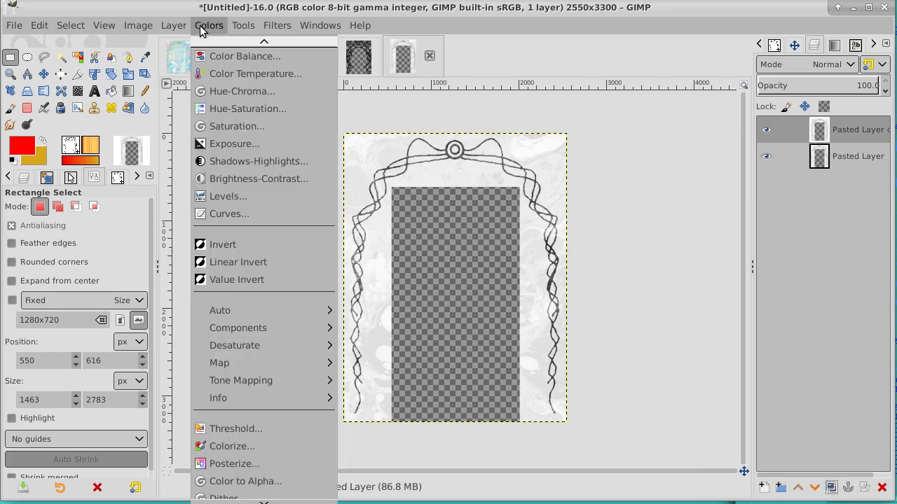
left_click(230, 210)
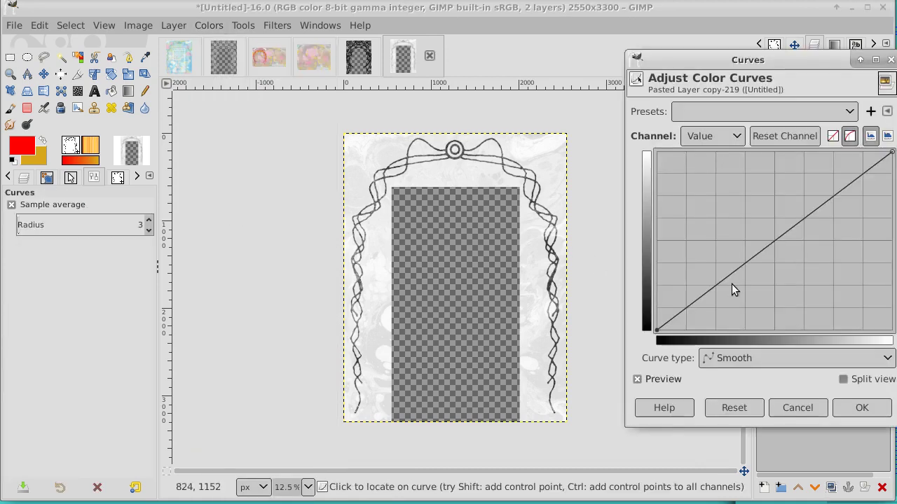
left_click_drag(717, 286, 731, 308)
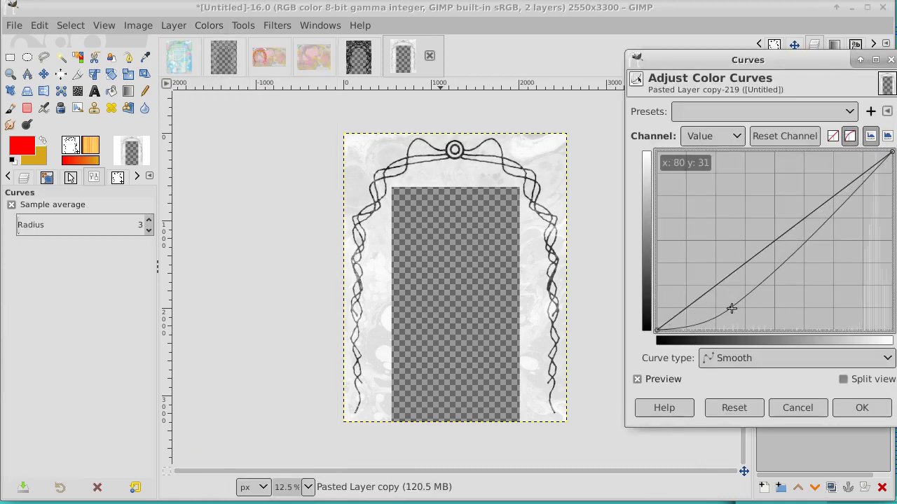
left_click_drag(846, 203, 823, 195)
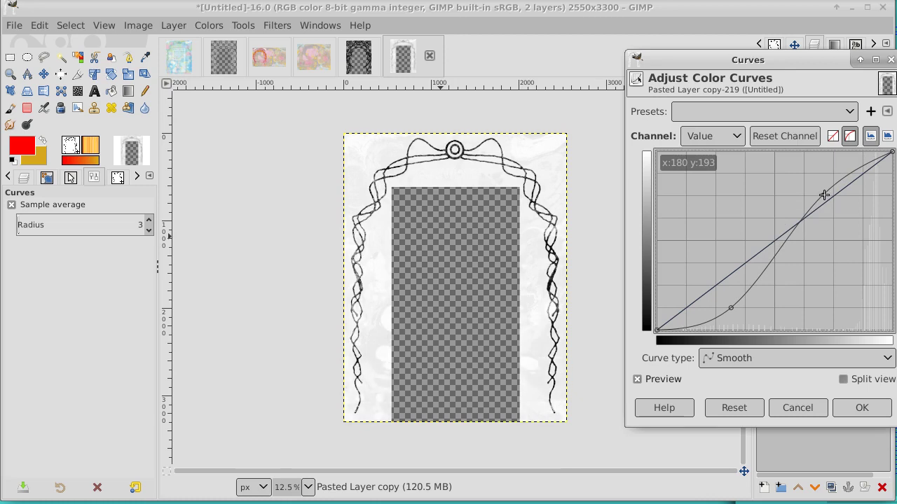
left_click_drag(824, 195, 838, 166)
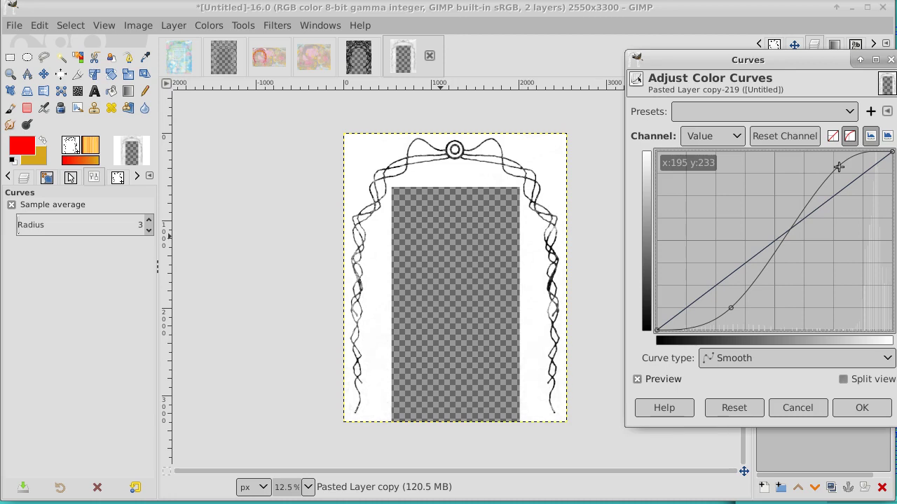
left_click(856, 410)
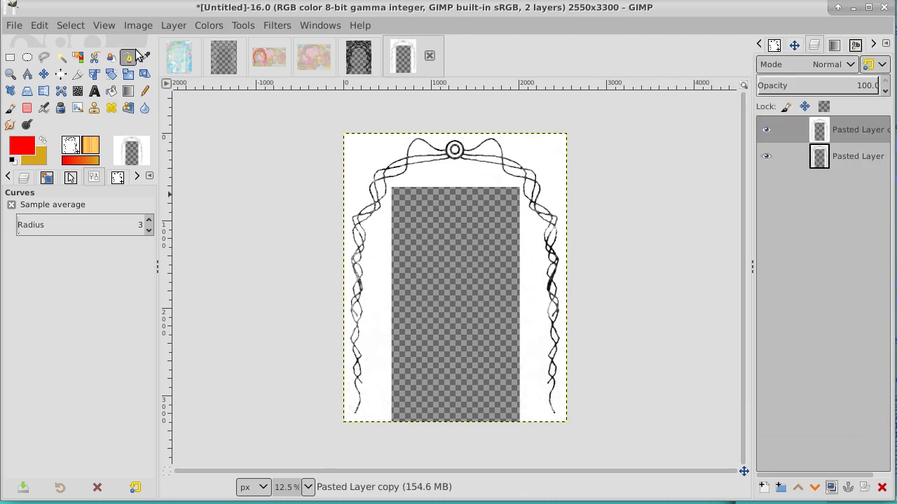
Select the dark cord lines with Select by Color and Invert, then add a transparent layer named Layer
left_click(77, 57)
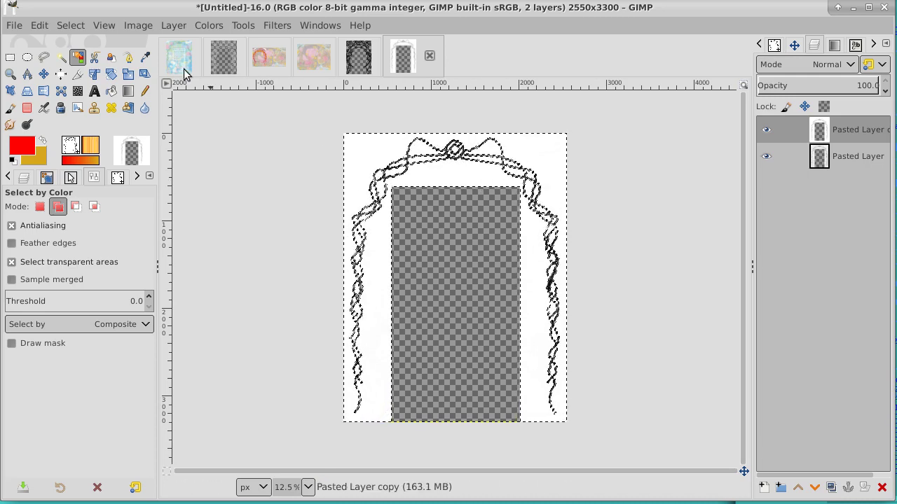
left_click(73, 26)
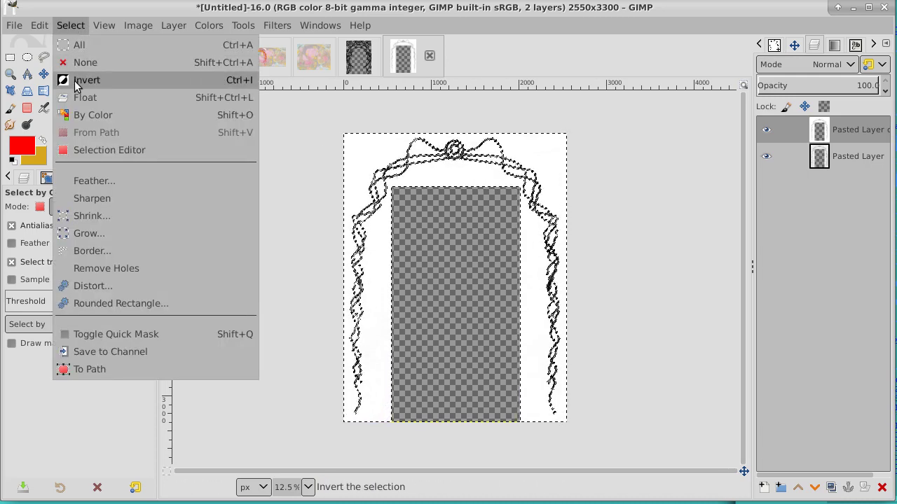
left_click(76, 80)
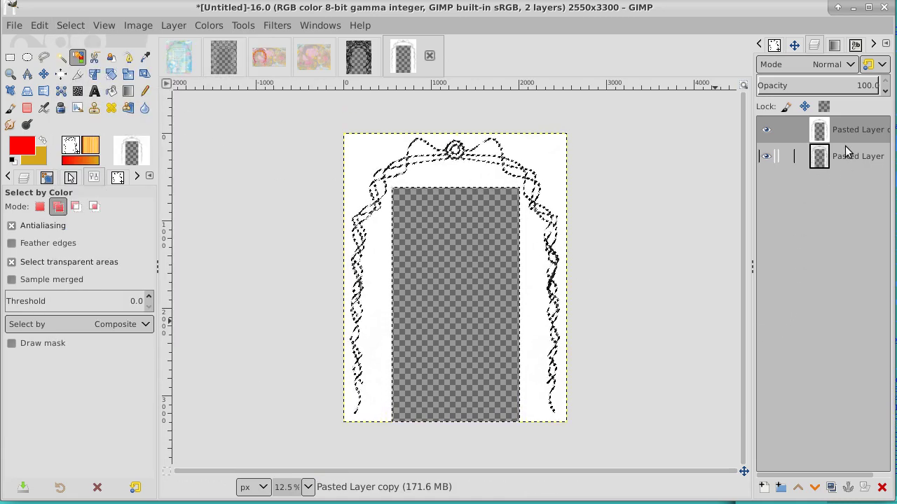
left_click(763, 487)
left_click(888, 492)
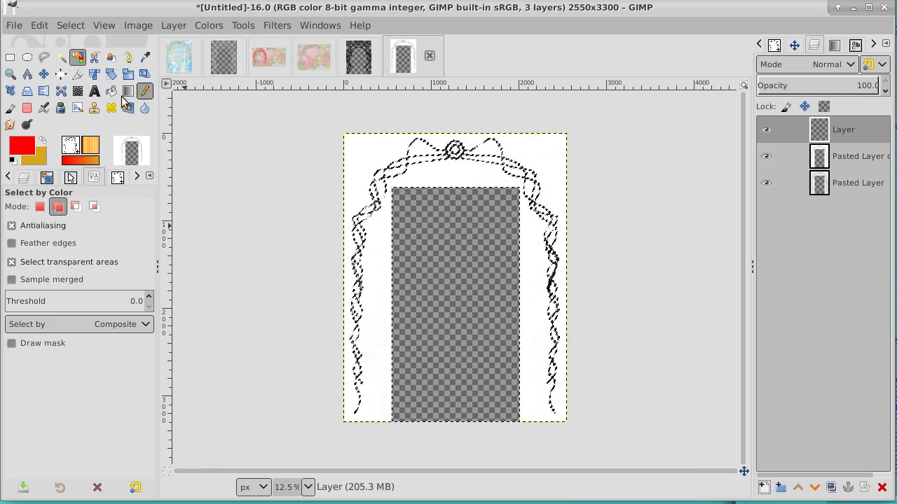
Set up the Pencil with the 2. Hardness 100 brush at size 197
left_click(145, 91)
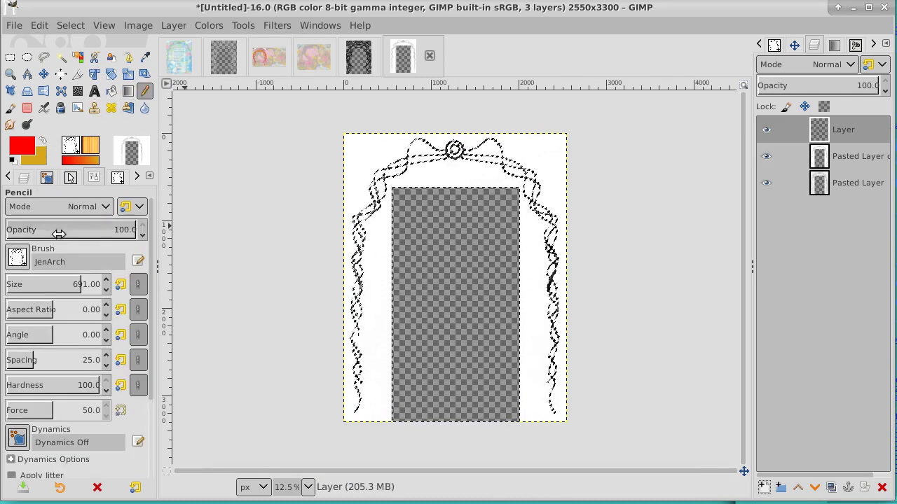
left_click(19, 257)
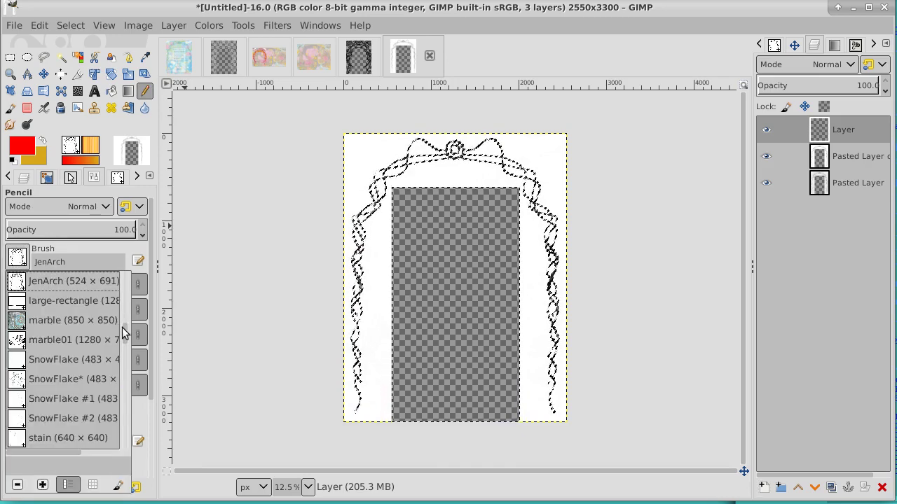
left_click_drag(124, 331, 119, 372)
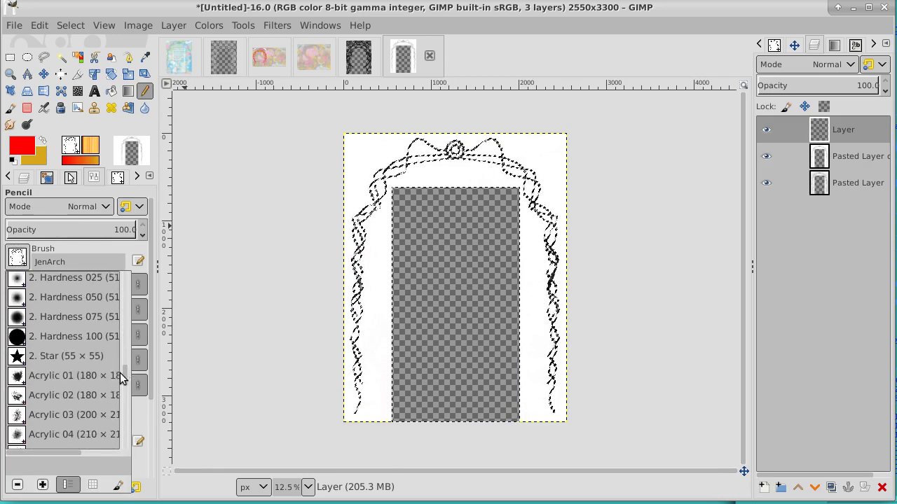
double_click(17, 338)
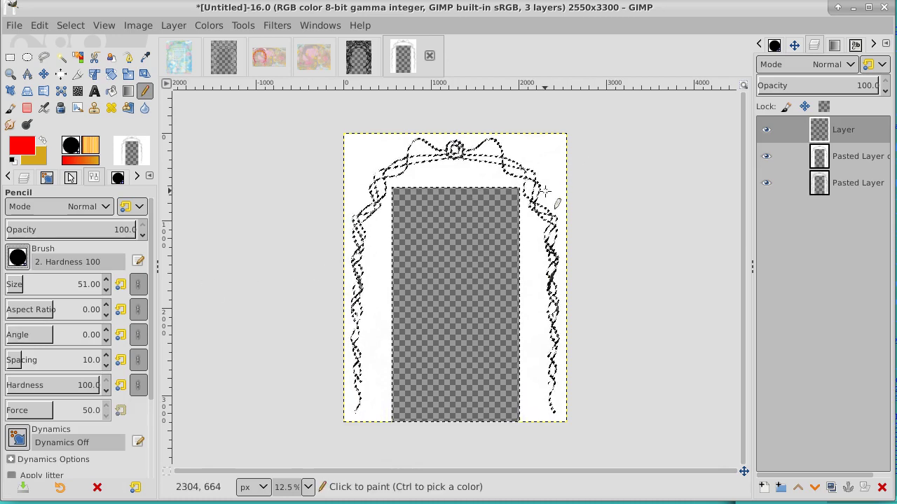
left_click_drag(32, 285, 40, 284)
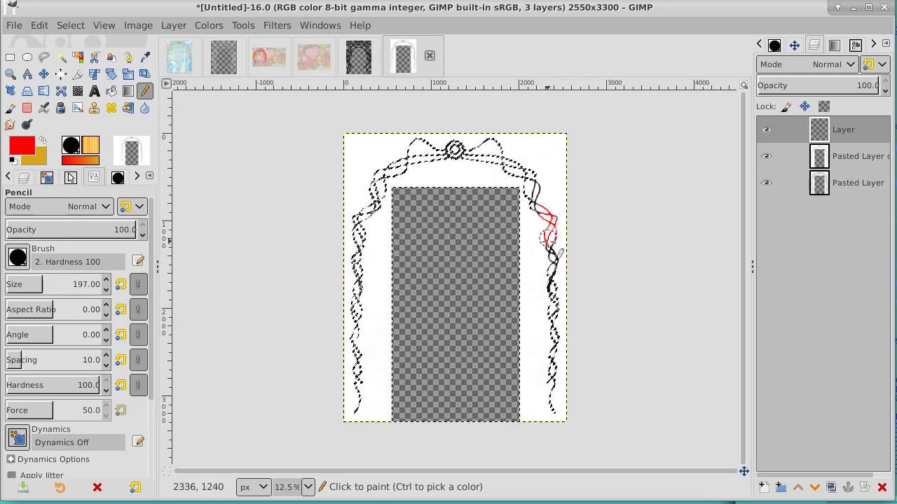
Paint red over the right, left and top arch lines and the bow
left_click_drag(561, 260, 555, 413)
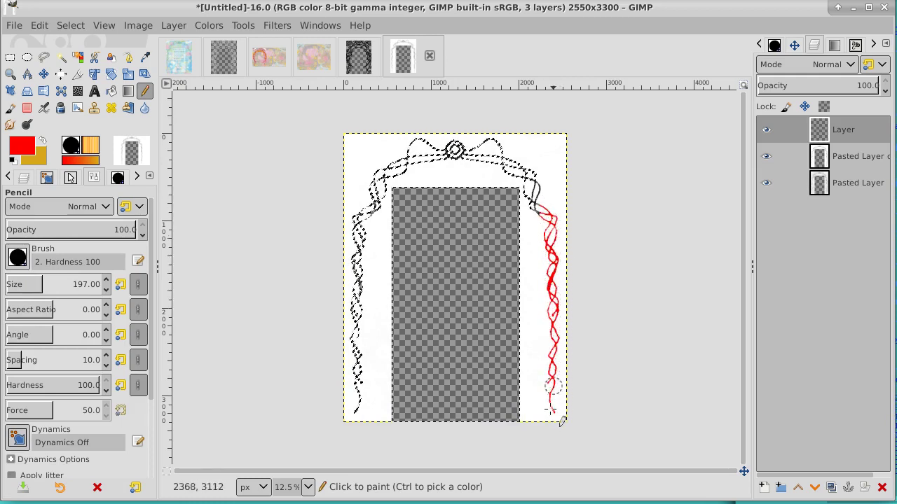
mouse_move(543, 221)
left_mouse_down()
mouse_move(526, 168)
mouse_move(544, 193)
mouse_move(499, 165)
mouse_move(523, 169)
mouse_move(494, 142)
mouse_move(412, 156)
mouse_move(518, 161)
mouse_move(439, 158)
mouse_move(450, 151)
mouse_move(409, 139)
mouse_move(409, 159)
mouse_move(355, 189)
mouse_move(394, 163)
mouse_move(359, 236)
mouse_move(359, 420)
left_mouse_up()
mouse_move(354, 333)
left_mouse_down()
mouse_move(354, 202)
mouse_move(354, 414)
left_mouse_up()
mouse_move(357, 220)
left_mouse_down()
mouse_move(389, 158)
mouse_move(427, 147)
mouse_move(474, 143)
mouse_move(520, 171)
mouse_move(545, 210)
mouse_move(551, 245)
mouse_move(545, 424)
left_mouse_up()
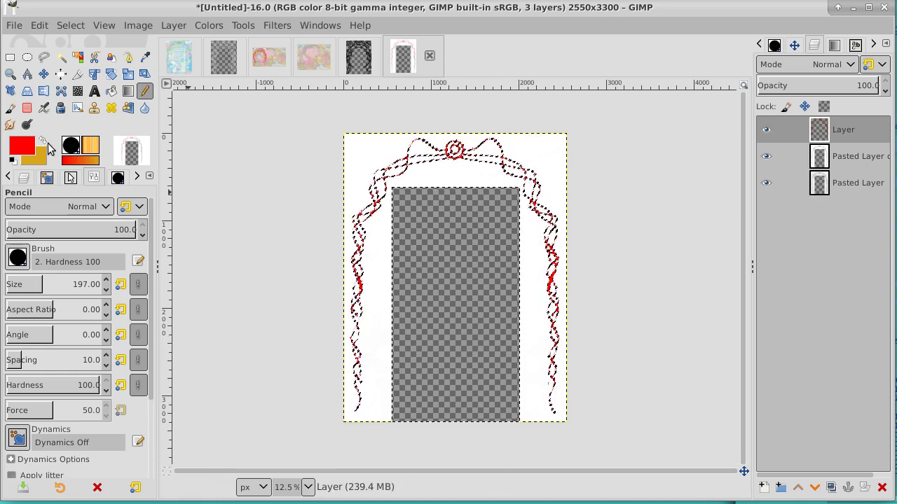
Clear the selection and hide both Pasted Layer panels
left_click(26, 108)
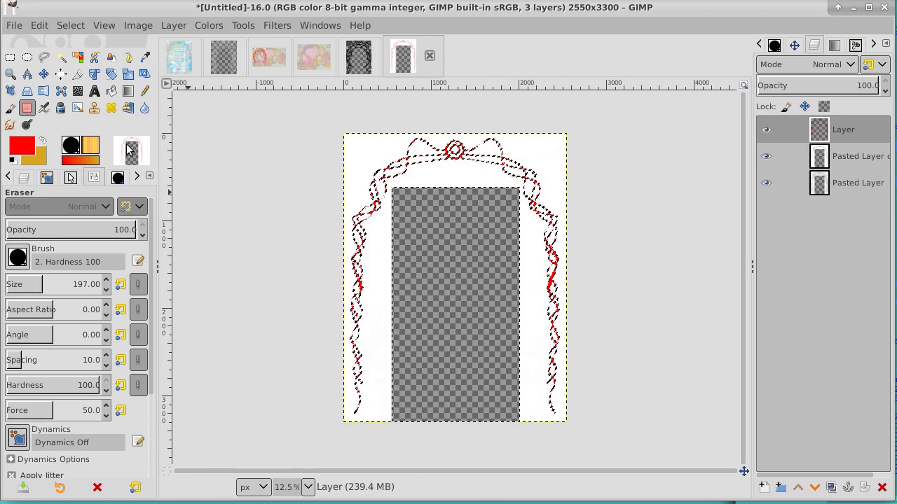
left_click(501, 202)
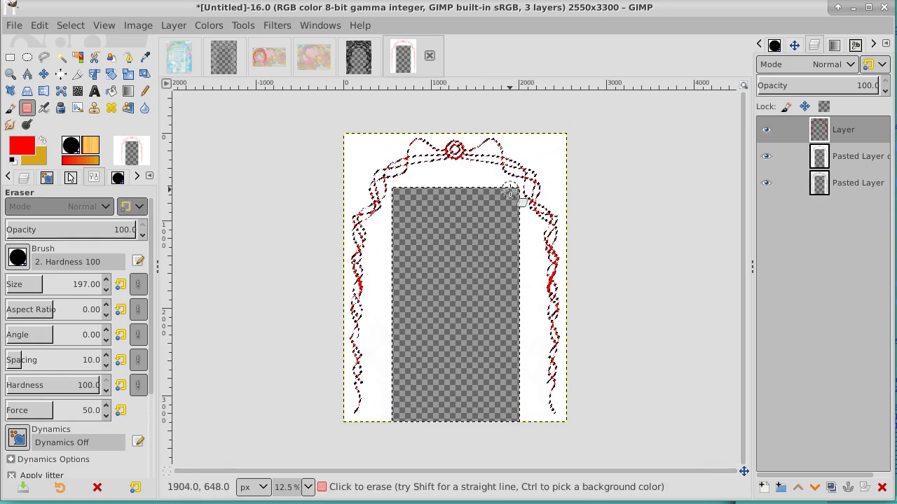
left_click(72, 25)
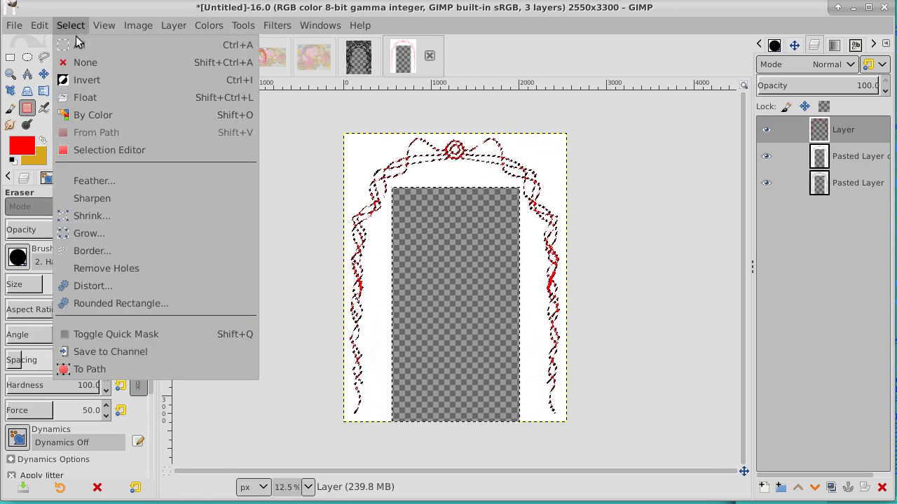
left_click(92, 61)
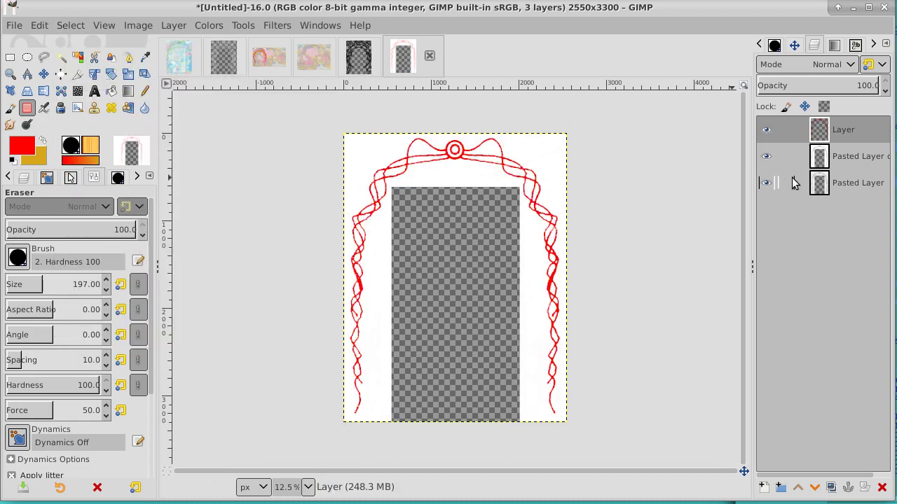
left_click(766, 157)
left_click(765, 183)
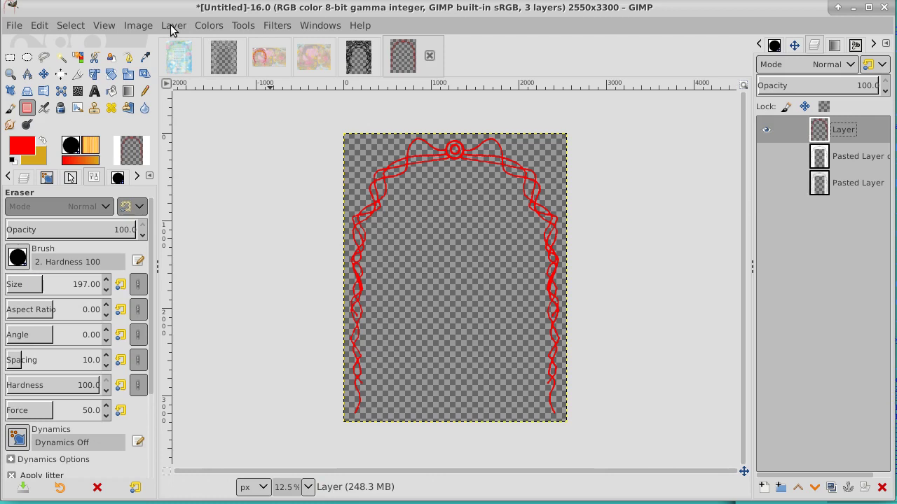
Select the red ribbon by colour, invert the selection, and pencil red over the top-left ribbon
left_click(78, 57)
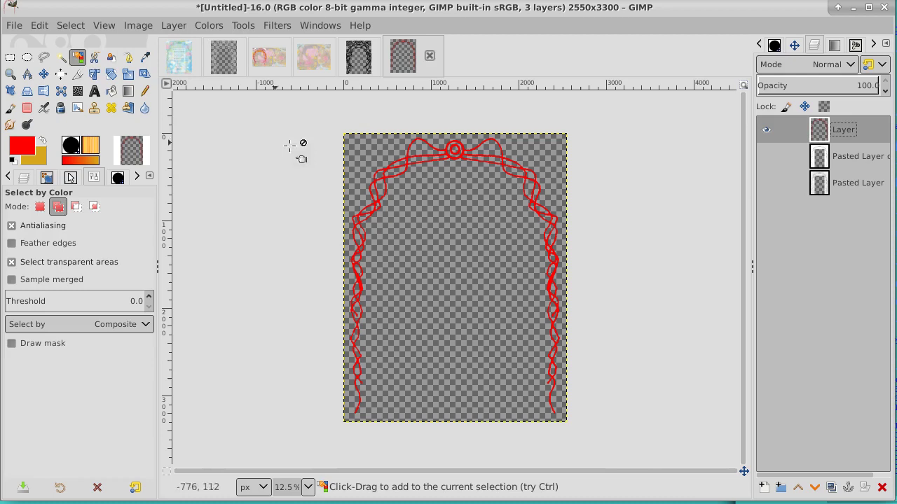
left_click(538, 154)
left_click(74, 26)
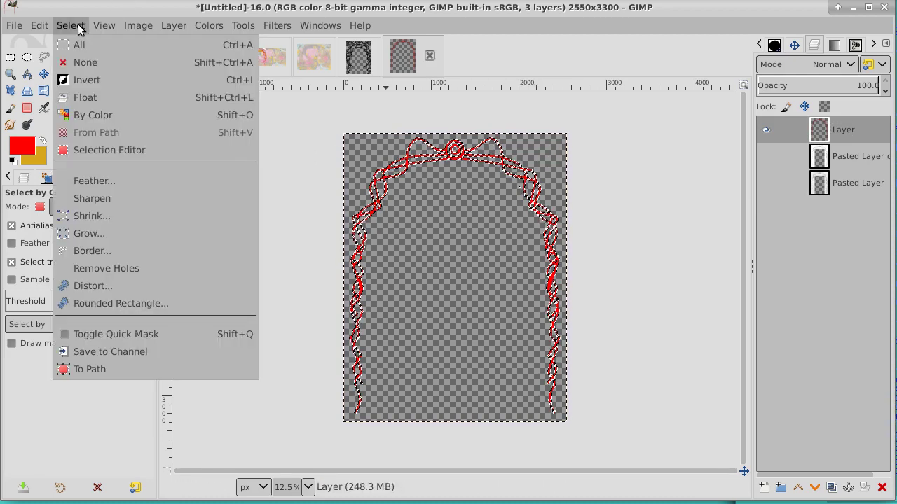
left_click(77, 80)
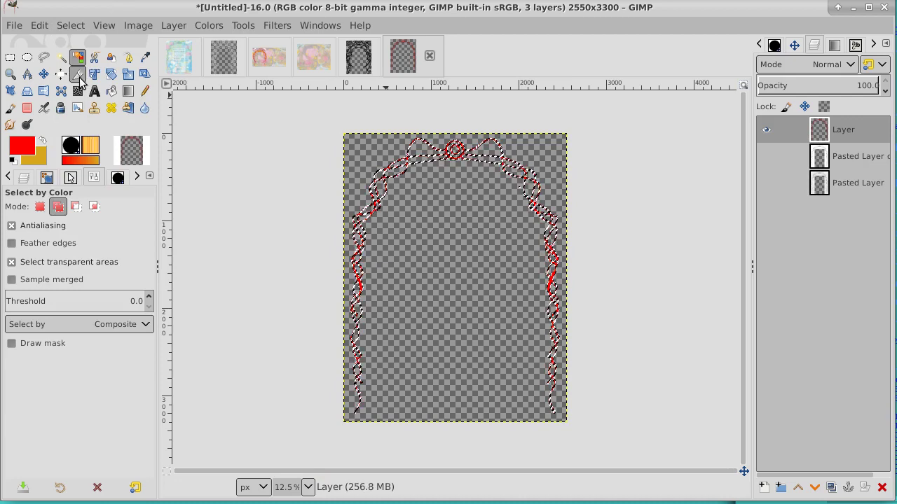
left_click(146, 91)
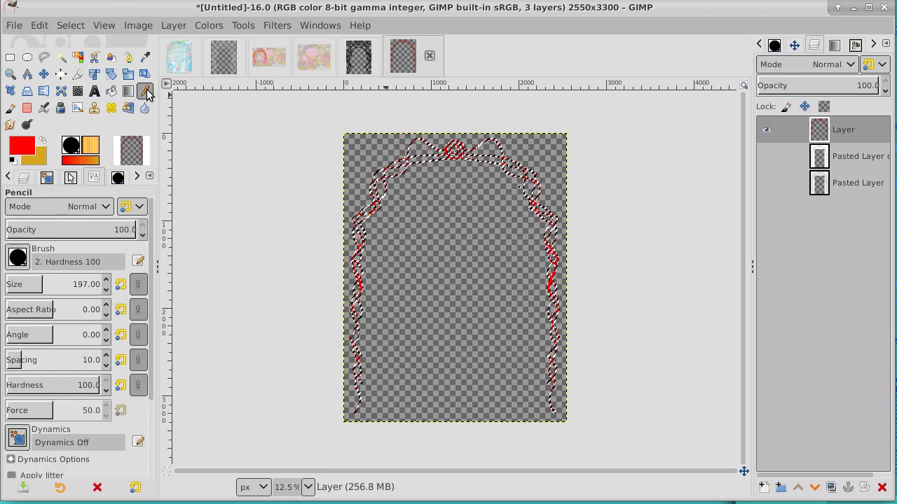
mouse_move(445, 149)
left_mouse_down()
mouse_move(368, 175)
mouse_move(382, 159)
left_mouse_up()
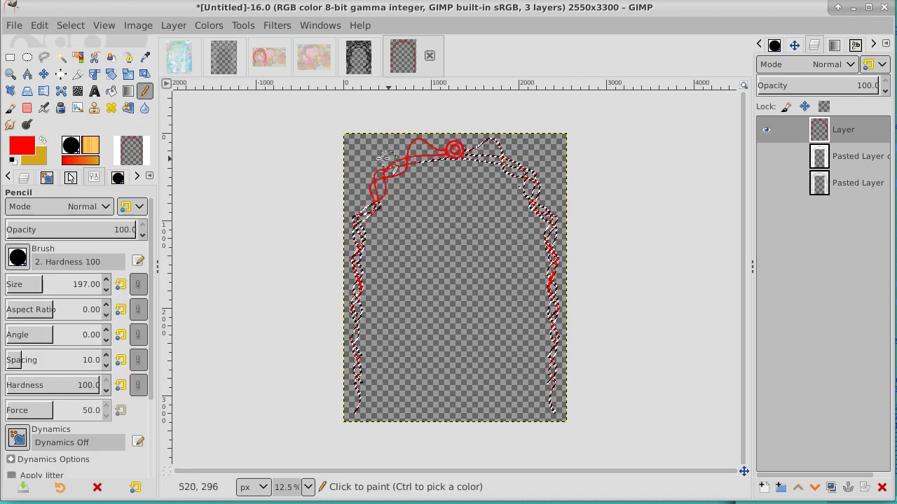
Undo the stray stroke, repaint the ribbon and its left tip in default black, then deselect
key("ctrl+z")
key("d")
mouse_move(443, 147)
left_mouse_down()
mouse_move(352, 195)
mouse_move(407, 148)
mouse_move(457, 129)
mouse_move(325, 227)
mouse_move(406, 168)
mouse_move(375, 198)
mouse_move(360, 259)
mouse_move(360, 404)
mouse_move(363, 213)
mouse_move(351, 334)
mouse_move(338, 272)
mouse_move(357, 405)
mouse_move(363, 298)
mouse_move(415, 198)
mouse_move(401, 196)
mouse_move(343, 232)
mouse_move(455, 136)
mouse_move(510, 138)
mouse_move(403, 155)
mouse_move(524, 161)
mouse_move(449, 161)
mouse_move(567, 188)
mouse_move(496, 159)
mouse_move(552, 249)
mouse_move(550, 422)
mouse_move(536, 195)
mouse_move(523, 175)
mouse_move(554, 239)
left_mouse_up()
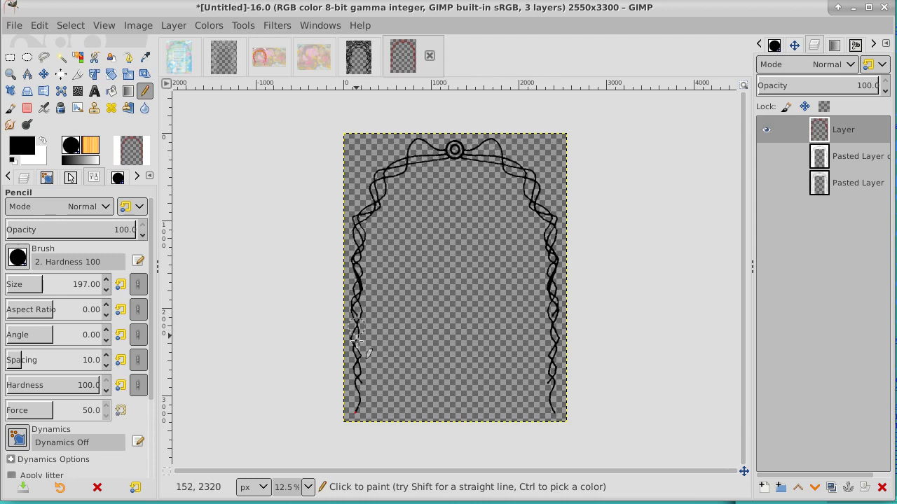
left_click(356, 413)
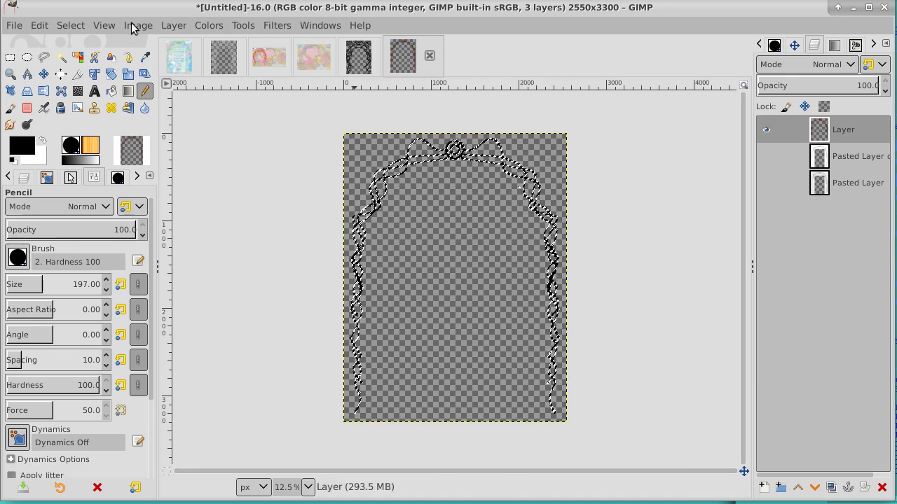
left_click(70, 25)
left_click(77, 61)
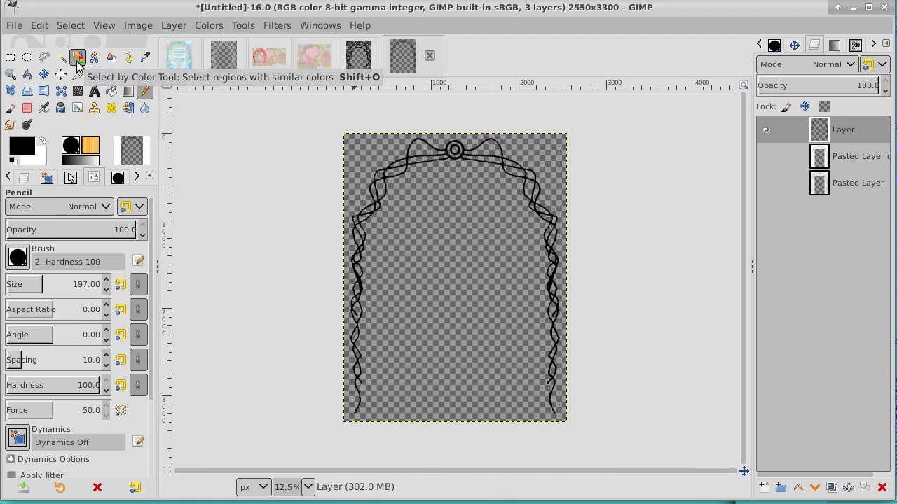
Zoom to 50% on the arch and pan around the bow and side cords
left_click(12, 74)
left_click(449, 188)
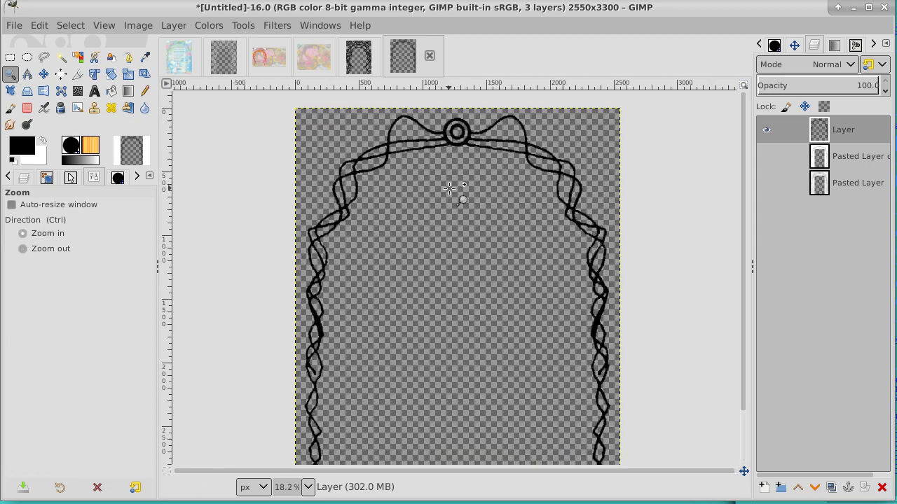
left_click(449, 189)
left_click(450, 190)
left_click(451, 190)
key("ctrl")
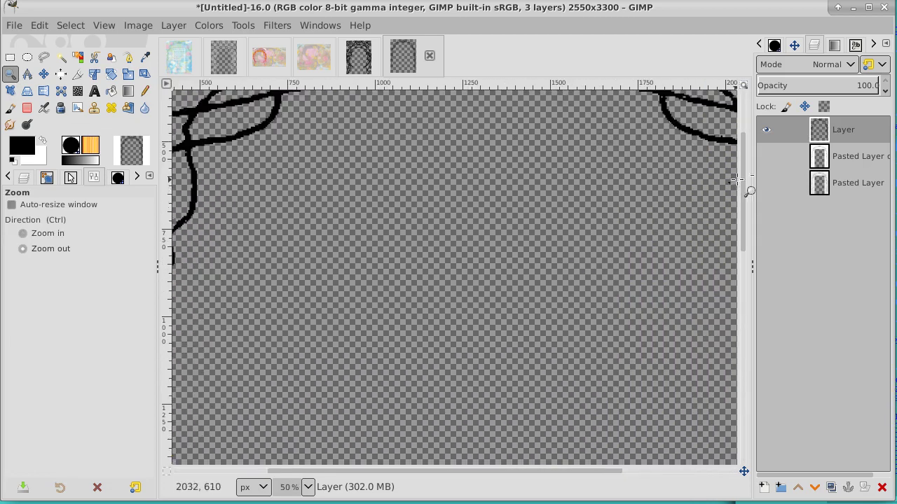
left_click_drag(743, 181, 738, 123)
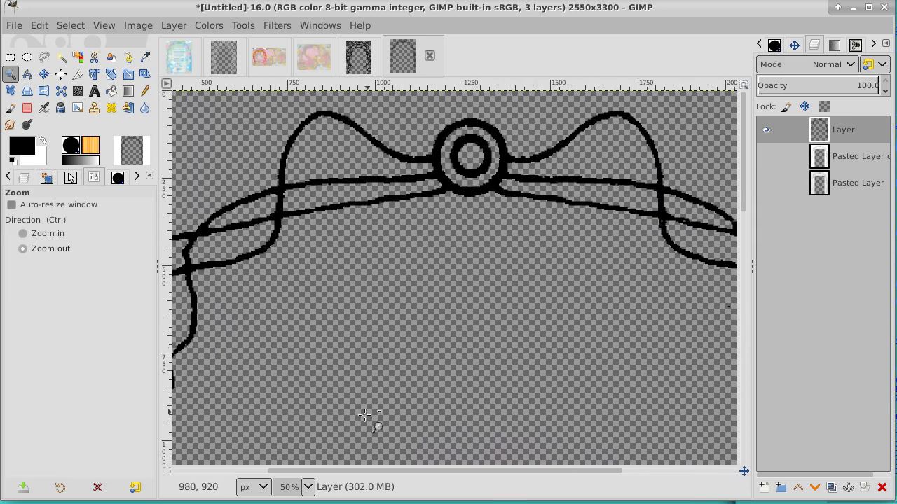
left_click_drag(309, 473, 466, 474)
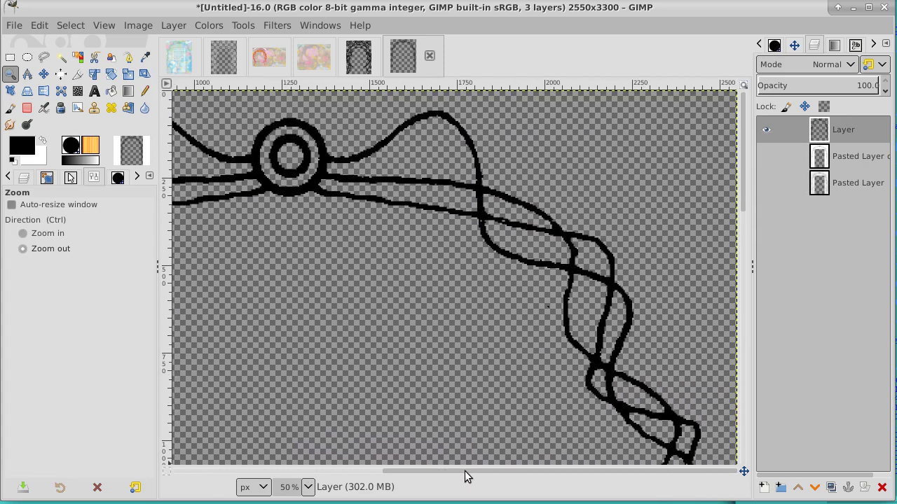
left_click_drag(744, 159, 744, 408)
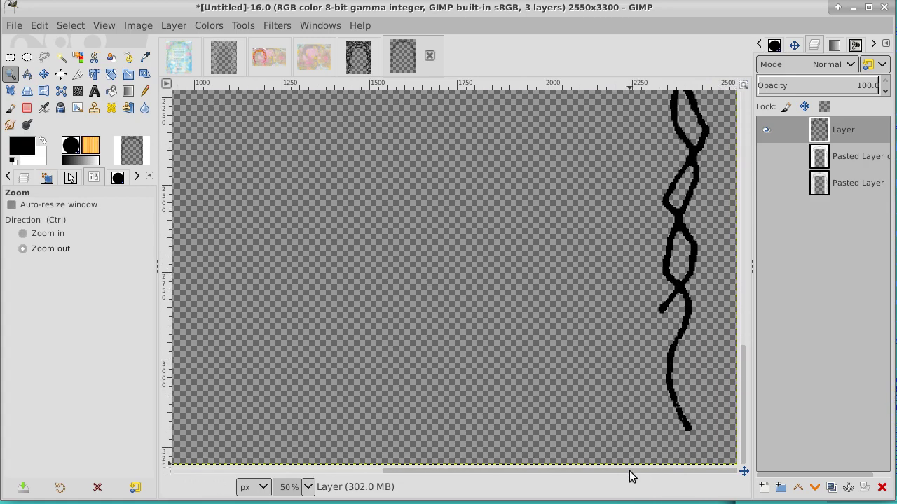
left_click_drag(629, 477, 401, 480)
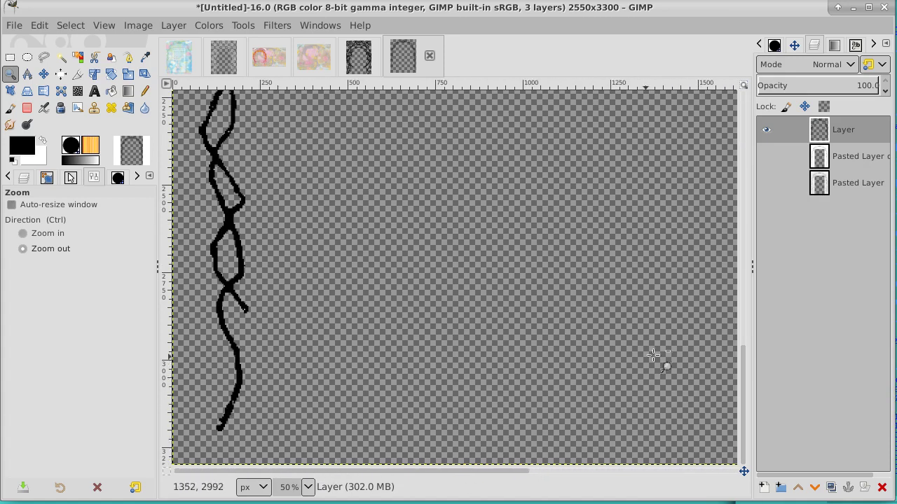
mouse_move(739, 357)
left_mouse_down()
mouse_move(740, 279)
mouse_move(714, 100)
left_mouse_up()
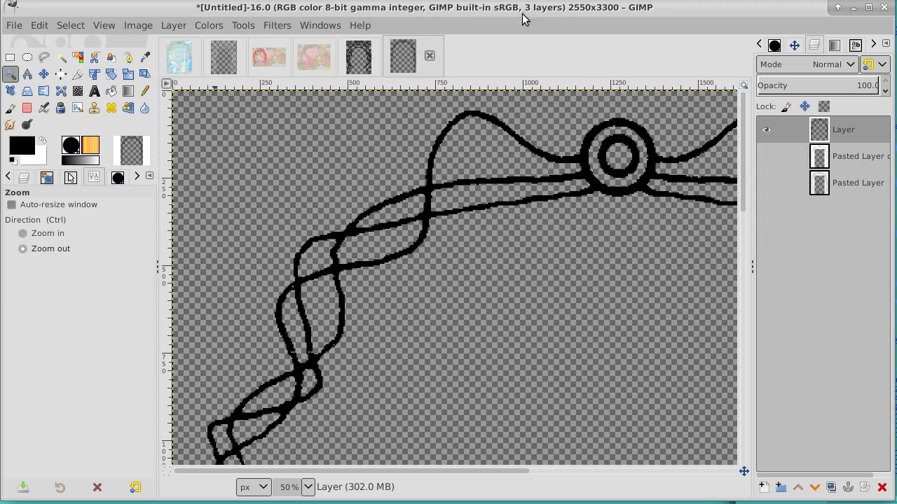
Scale the image to a height of 720 px, giving 556×720
left_click(138, 26)
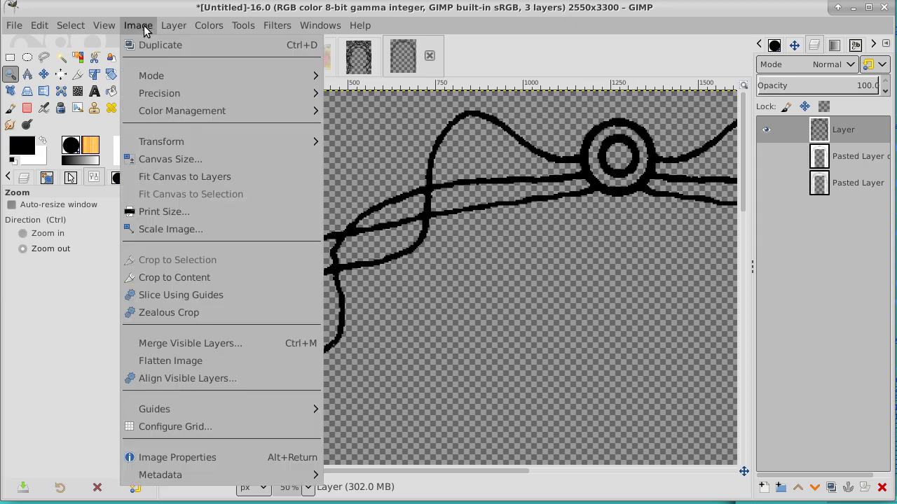
left_click(151, 228)
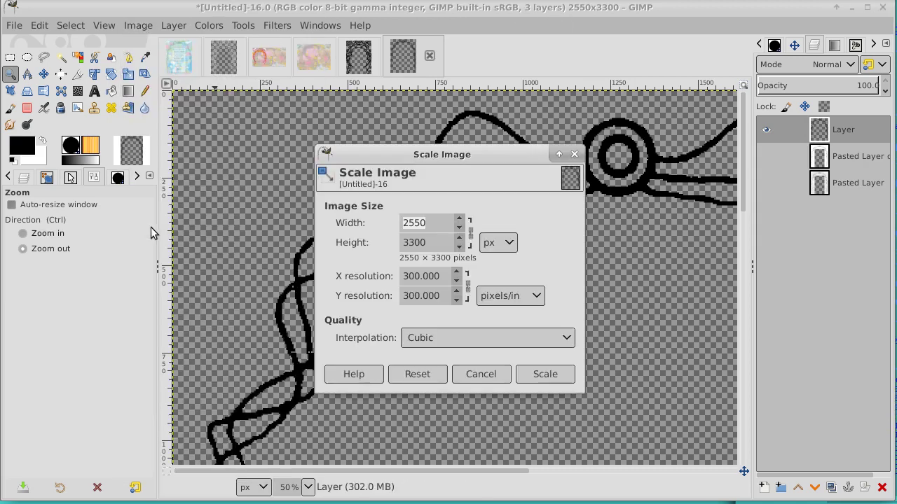
double_click(435, 242)
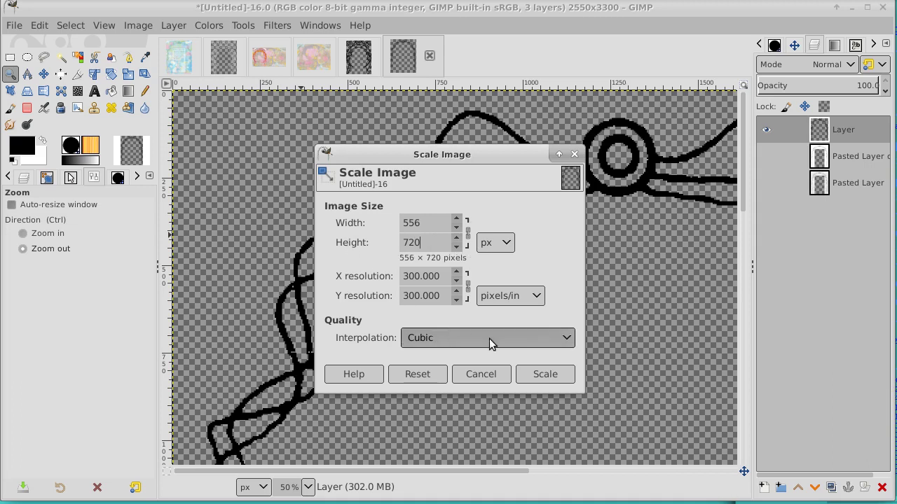
left_click(545, 374)
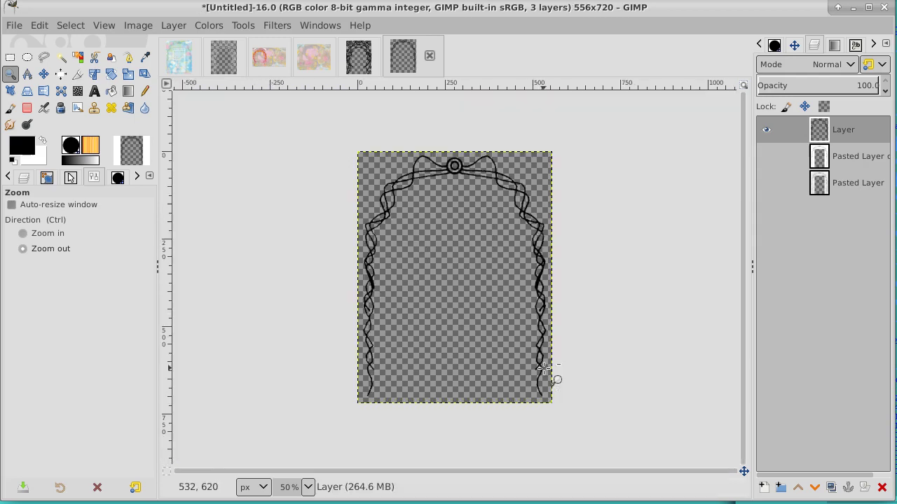
Select the black arch lines by colour and invert the selection
left_click(77, 58)
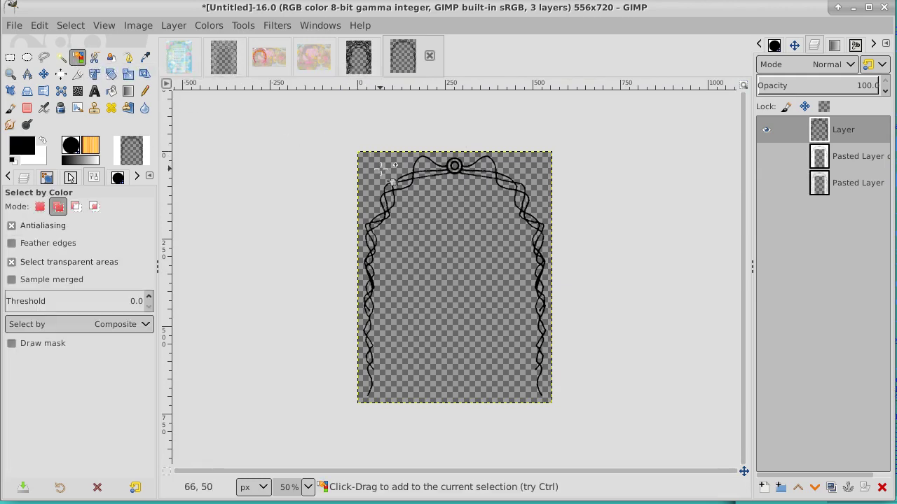
left_click(380, 168)
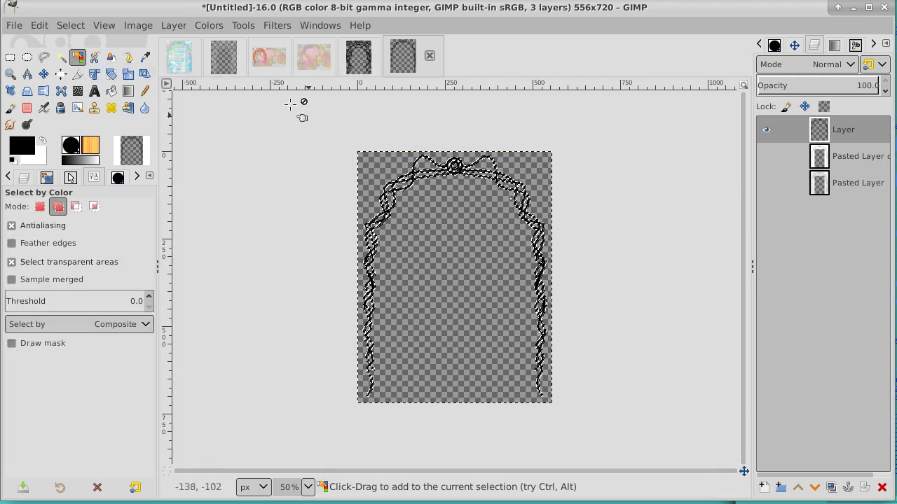
left_click(76, 25)
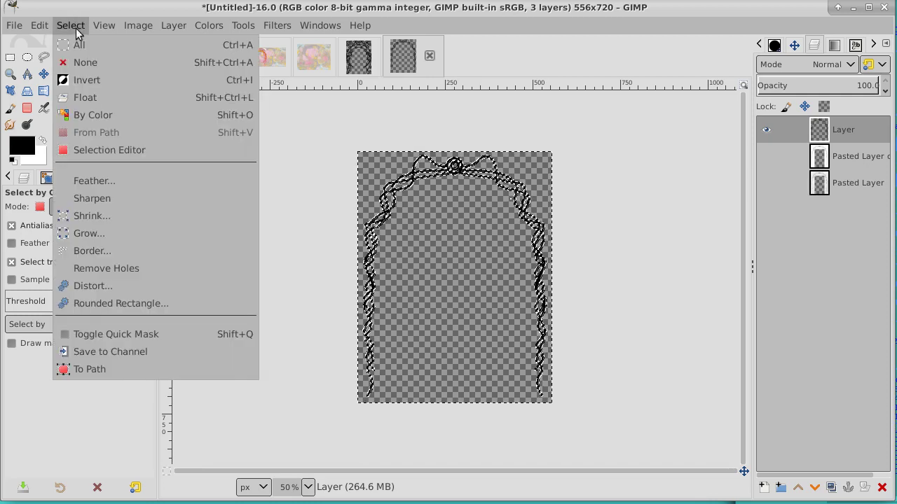
left_click(93, 79)
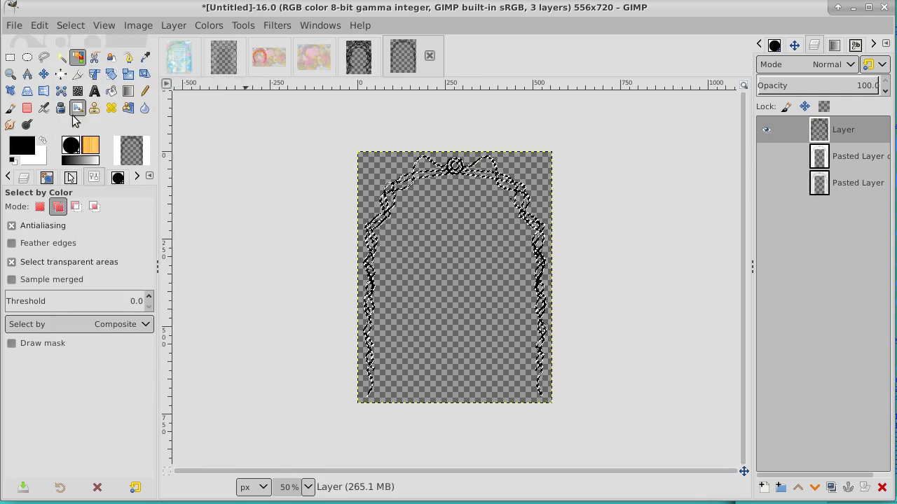
Try a pencil stroke over the arch's left side, undo it, and remove the selection
left_click(145, 93)
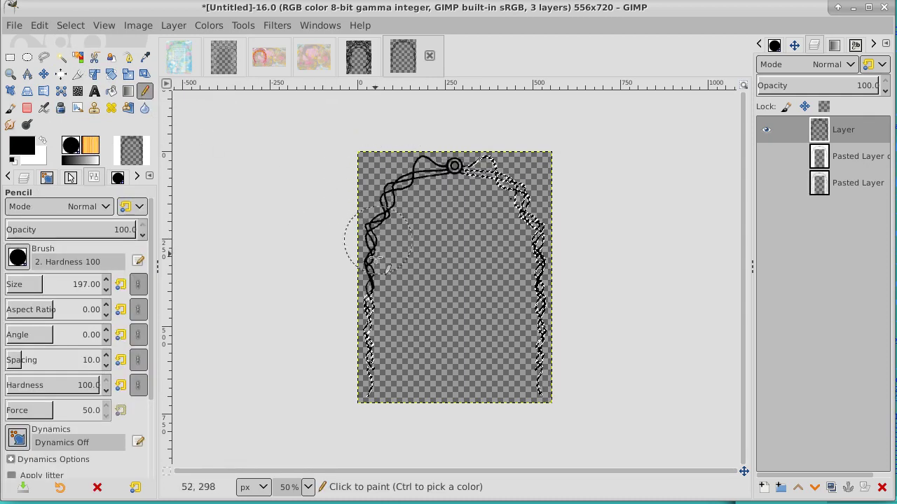
mouse_move(374, 258)
left_mouse_down()
mouse_move(367, 308)
mouse_move(377, 390)
mouse_move(381, 213)
mouse_move(421, 174)
mouse_move(471, 169)
mouse_move(515, 199)
mouse_move(535, 231)
mouse_move(539, 262)
mouse_move(539, 402)
left_mouse_up()
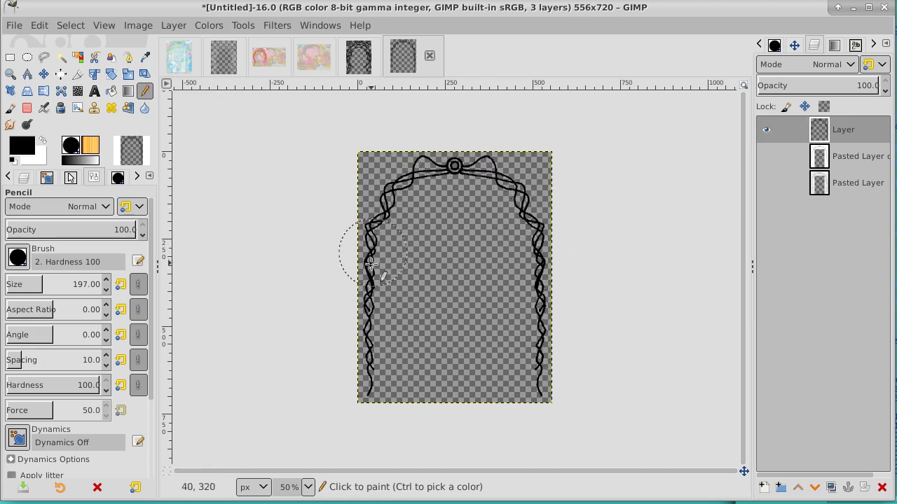
key("ctrl+z")
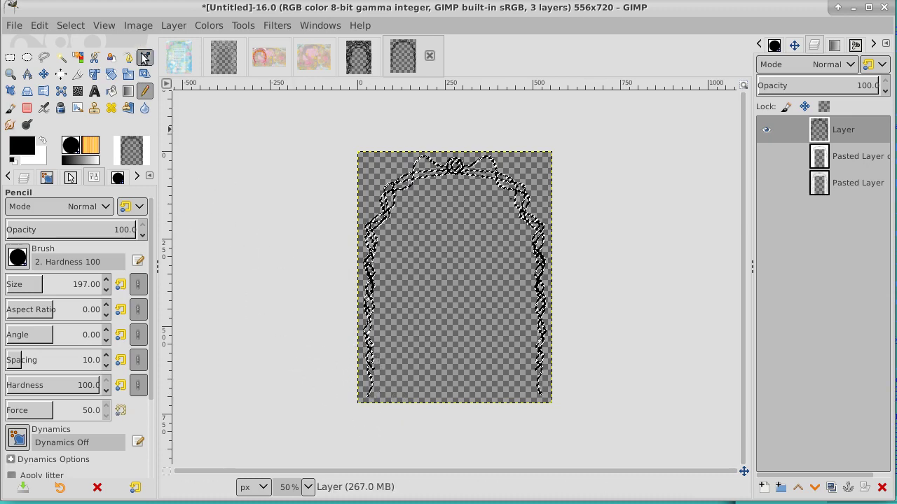
left_click(70, 25)
left_click(88, 61)
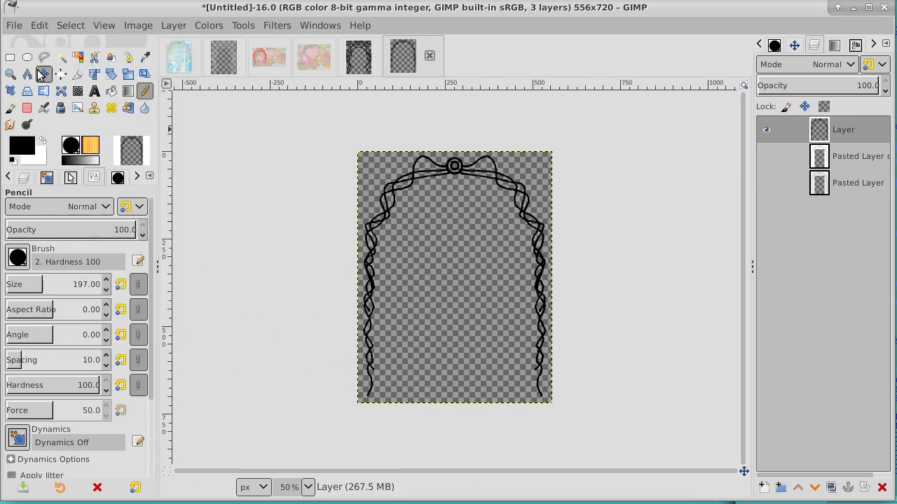
Zoom in closely on the arch's left strokes, back out to 50%, and pick Select by Color
left_click(10, 74)
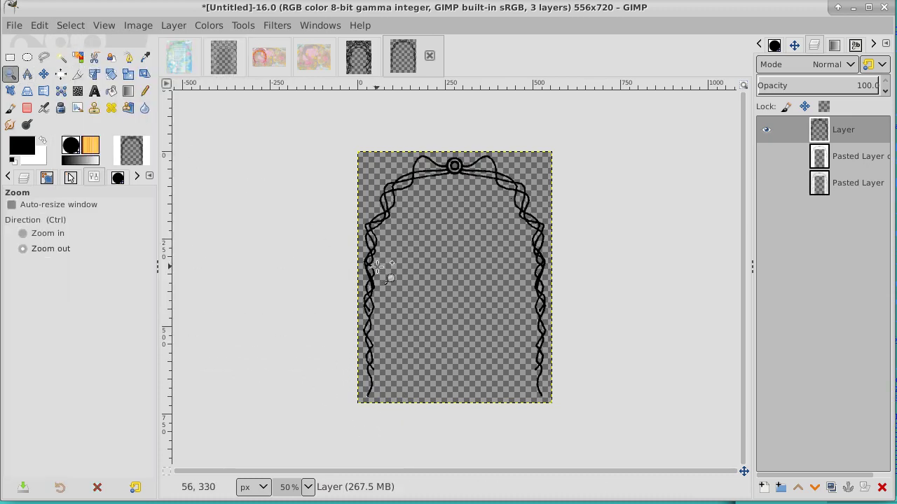
left_click(376, 266)
left_click(376, 266)
left_click(376, 267)
left_click(376, 266)
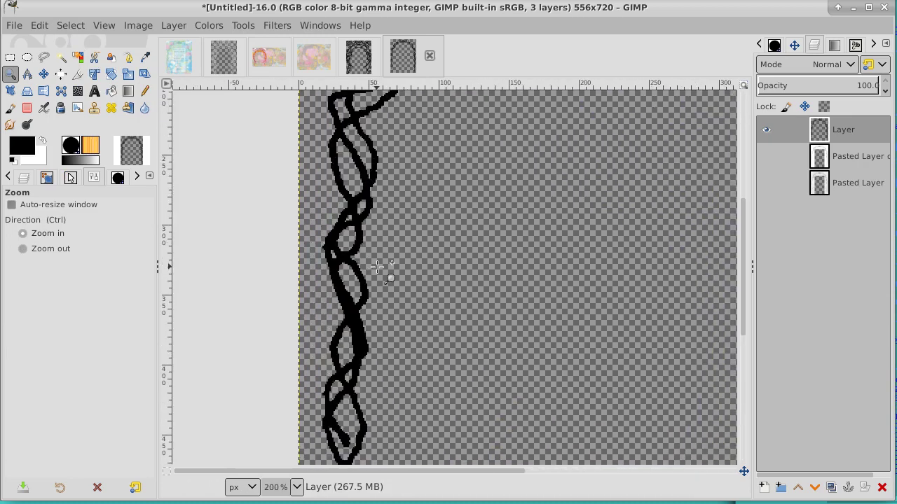
left_click(376, 267)
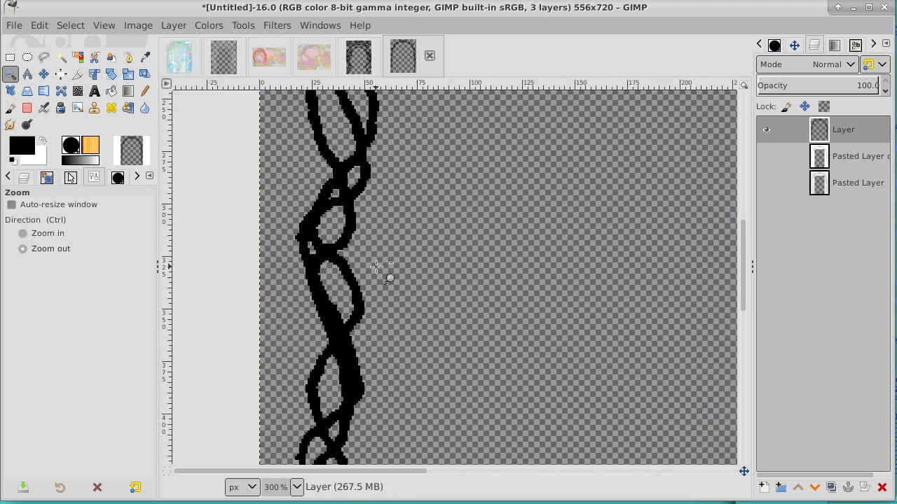
left_click(377, 267, "ctrl")
left_click(376, 267, "ctrl")
left_click(376, 267, "ctrl")
left_click(376, 267, "ctrl")
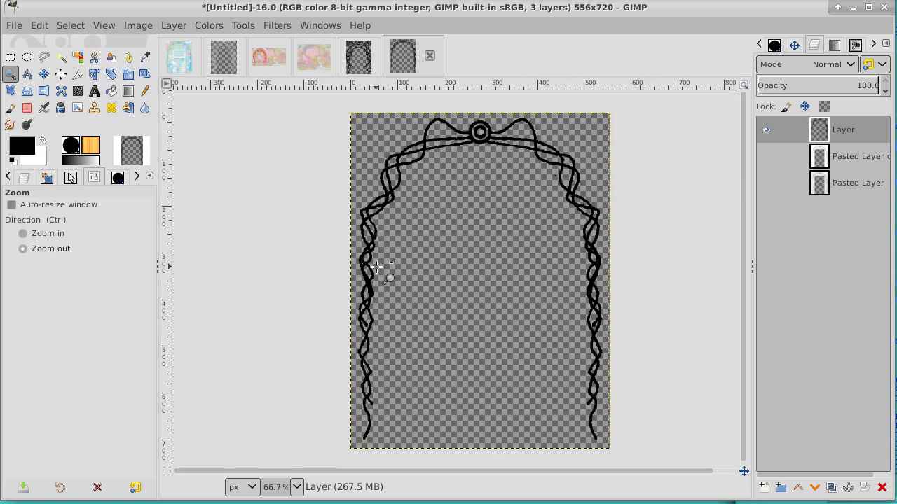
left_click(450, 249, "ctrl")
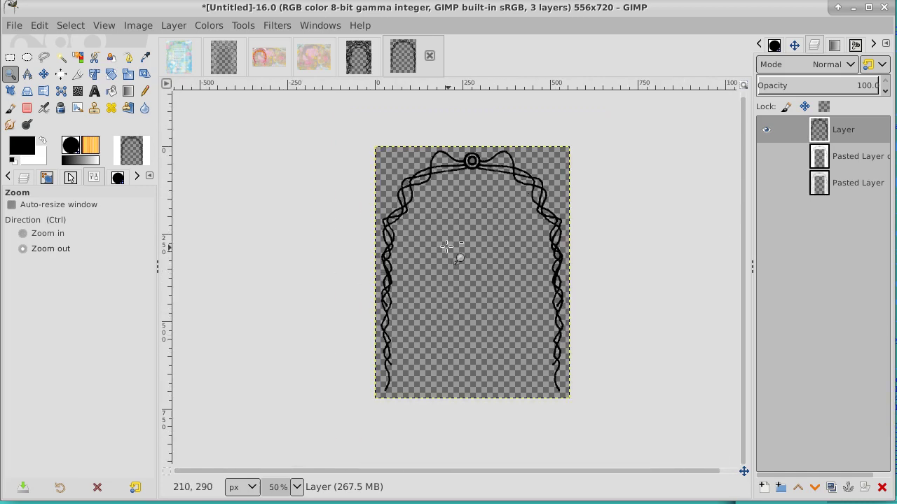
left_click(77, 59)
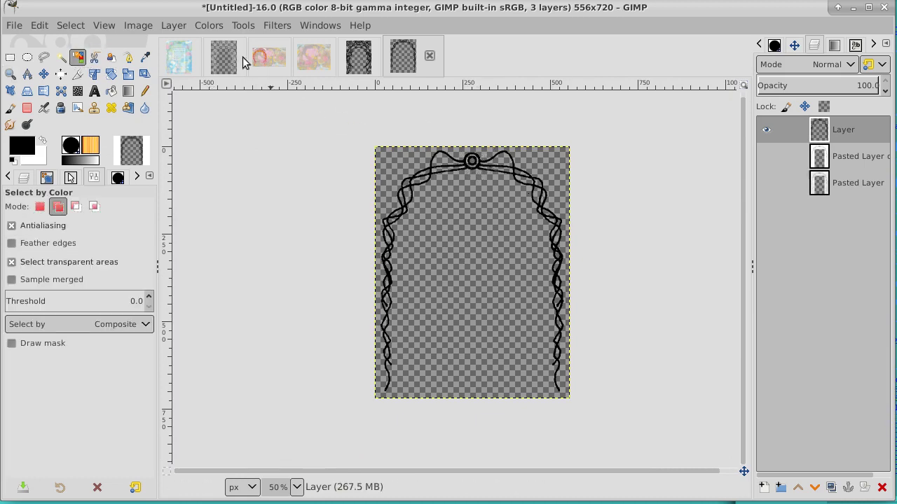
Convert the image to Grayscale and copy the black arch strokes selected by colour
left_click(138, 26)
mouse_move(282, 76)
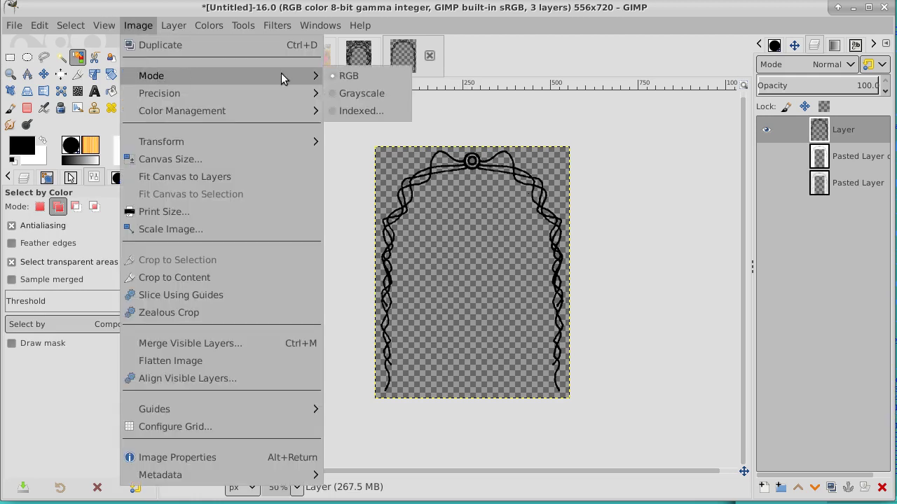
left_click(359, 93)
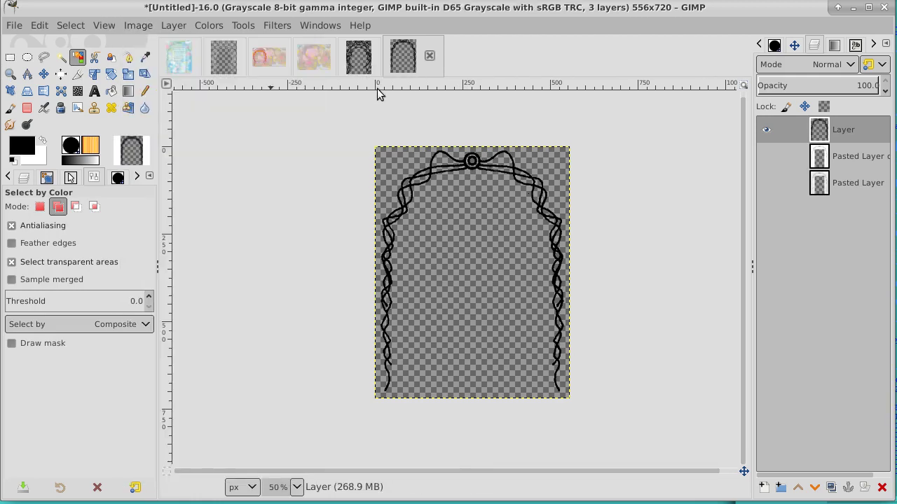
left_click(471, 160)
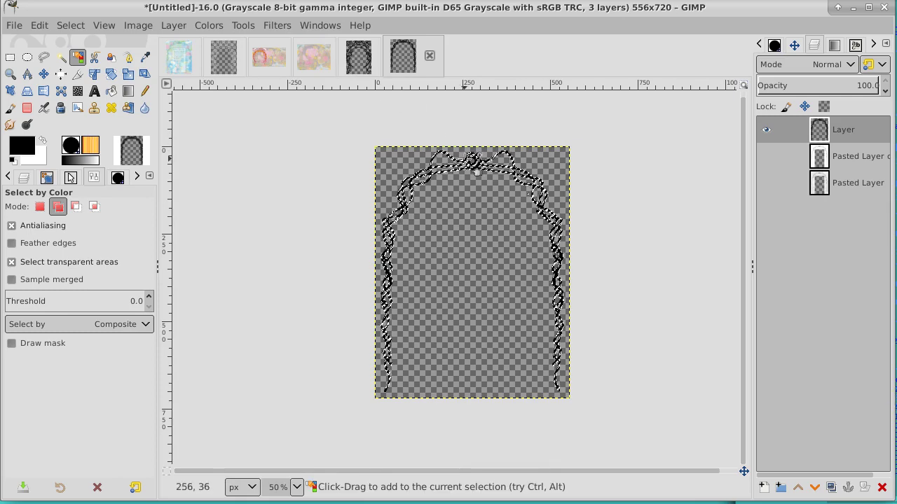
left_click(39, 25)
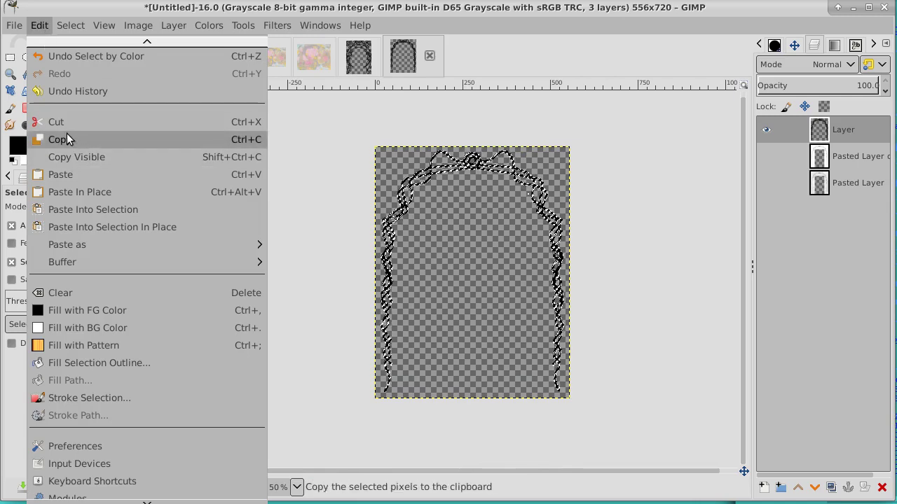
left_click(67, 134)
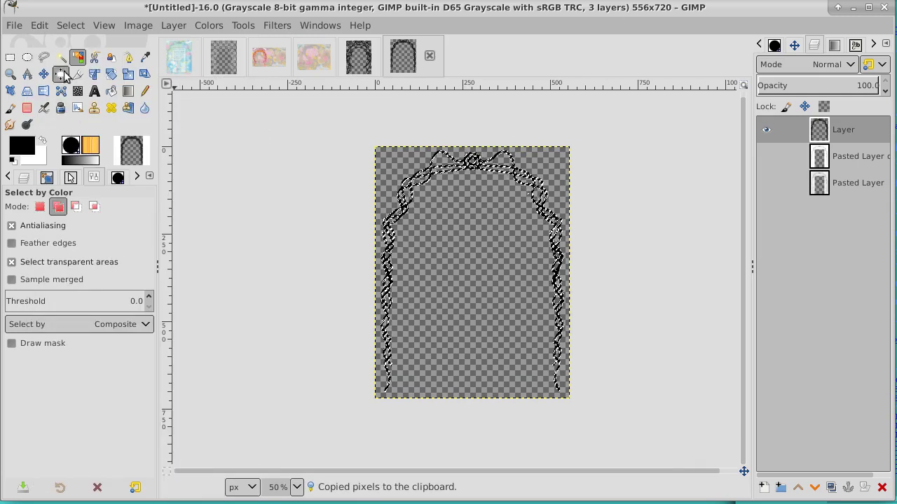
Paste the copied arch as a new brush named JenArch2
left_click(39, 26)
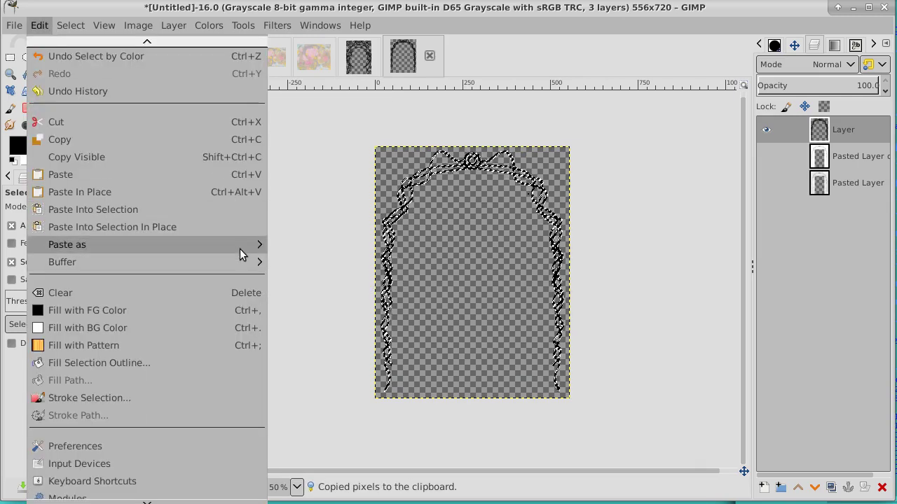
mouse_move(240, 249)
left_click(322, 297)
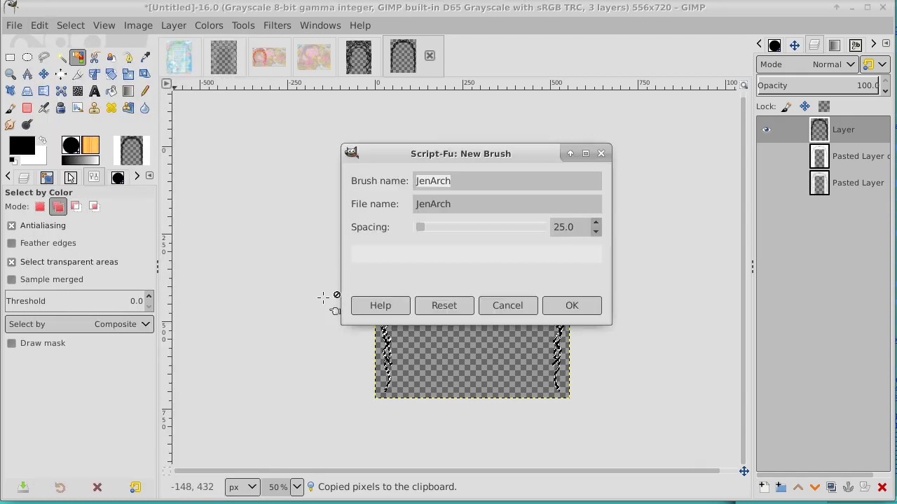
left_click(452, 183)
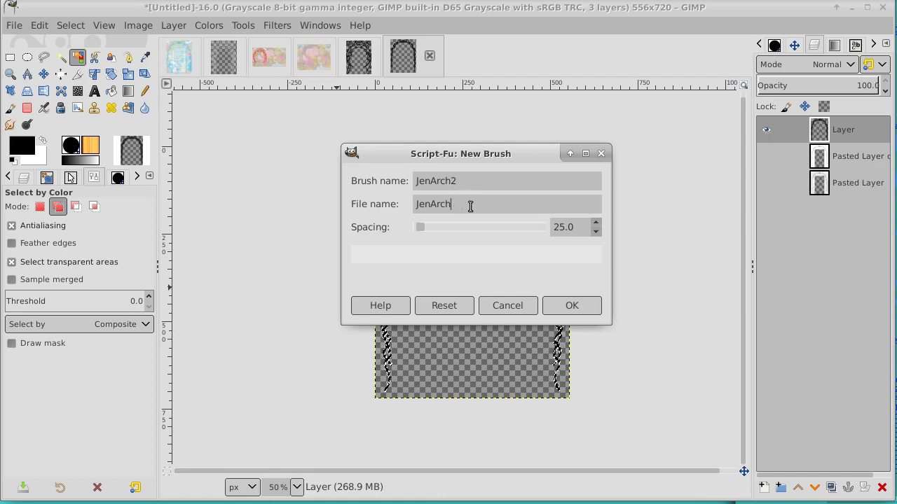
type("2")
left_click(570, 305)
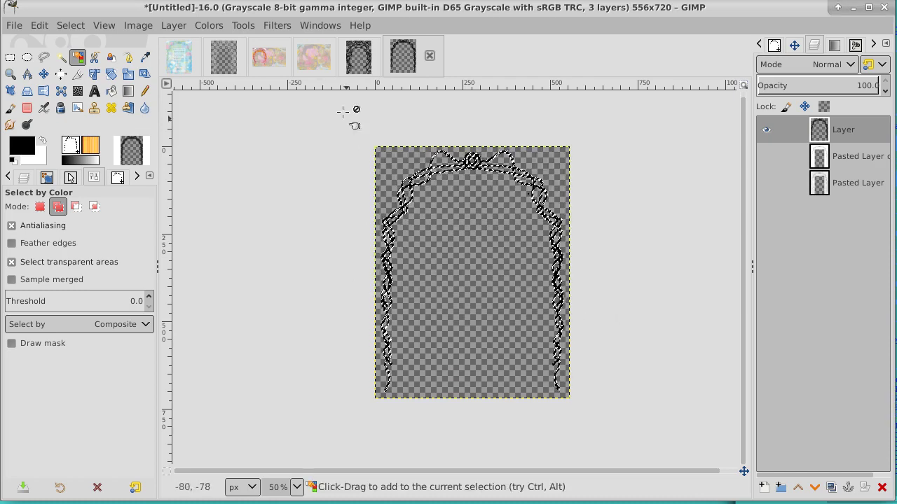
Return to the marbled poster with the Paintbrush on the JenArch2 brush at size 688, Brushes list shown
left_click(265, 62)
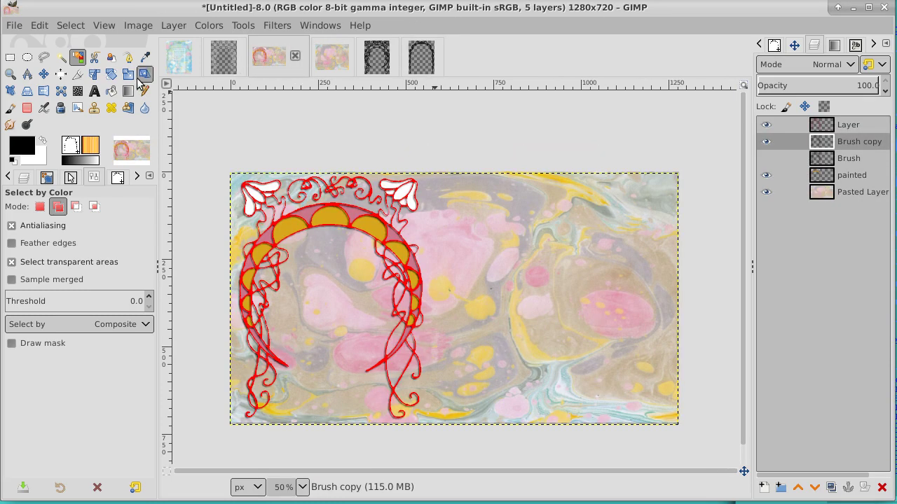
left_click(10, 107)
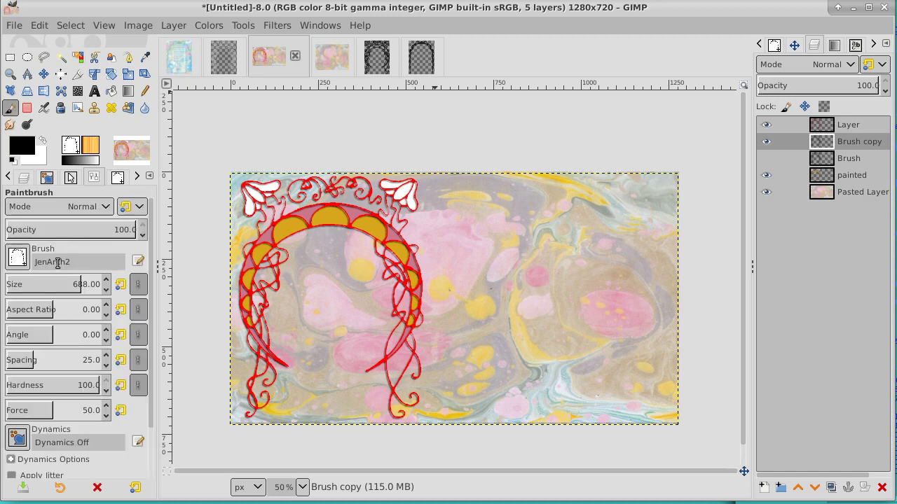
left_click(18, 257)
left_click(20, 258)
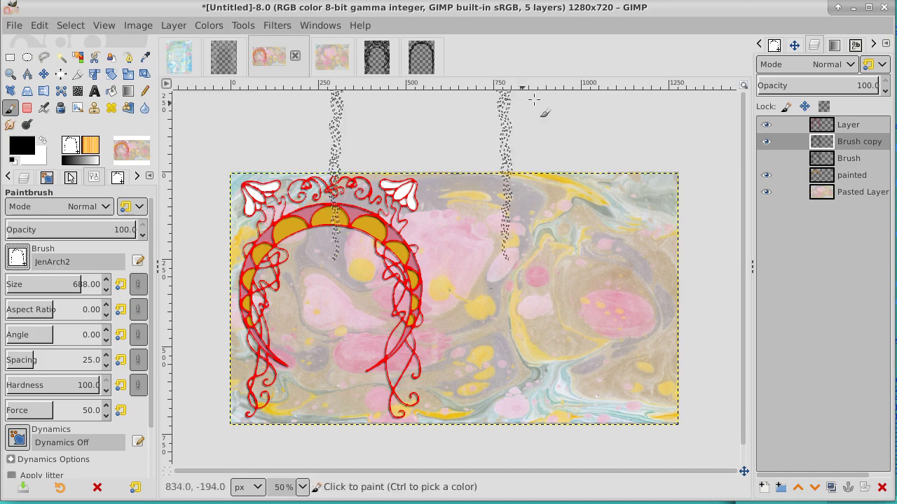
left_click(774, 46)
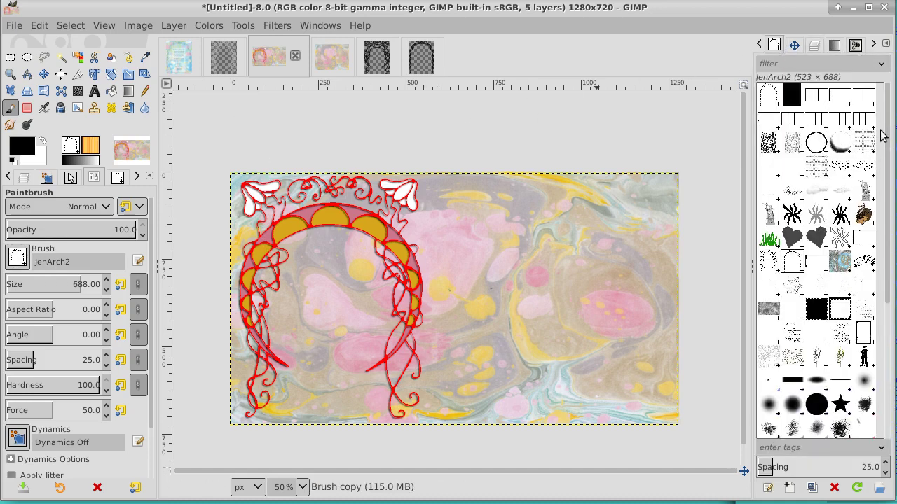
Bring up the Fonts list in the right dock and scroll through it
left_click(854, 46)
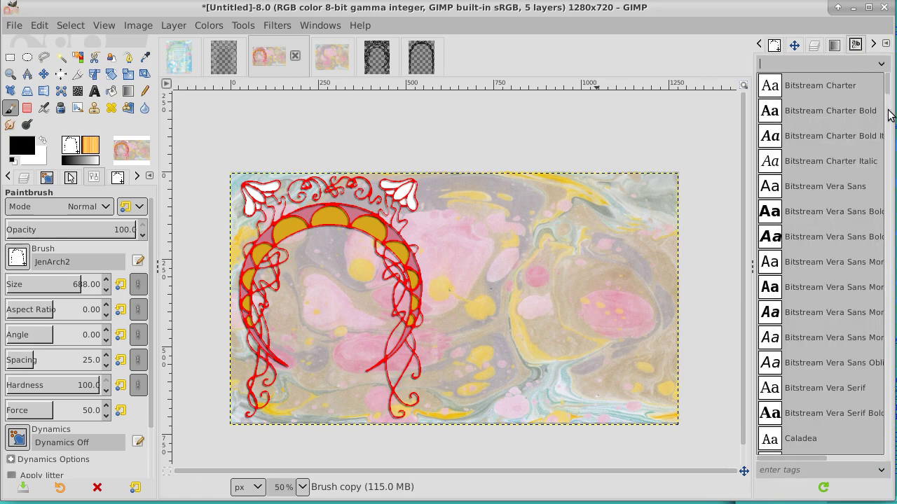
scroll(888, 115, "down", 15)
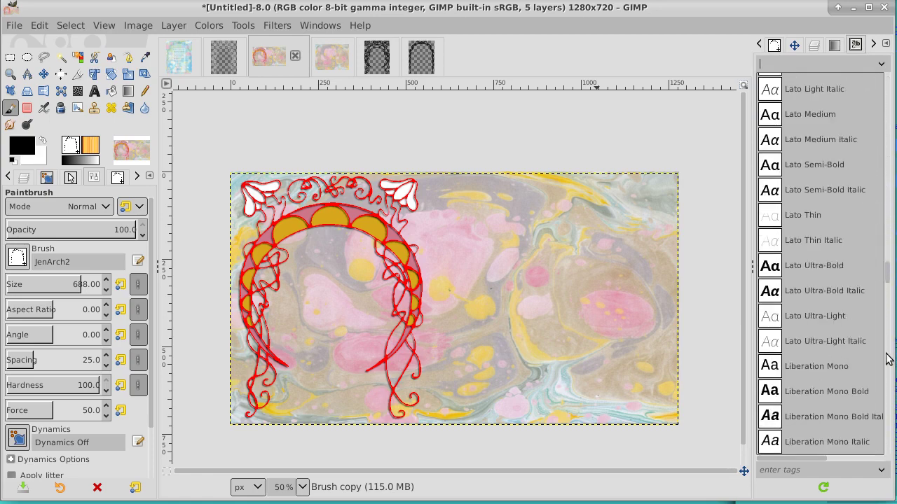
scroll(888, 399, "down", 12)
left_click_drag(889, 400, 881, 82)
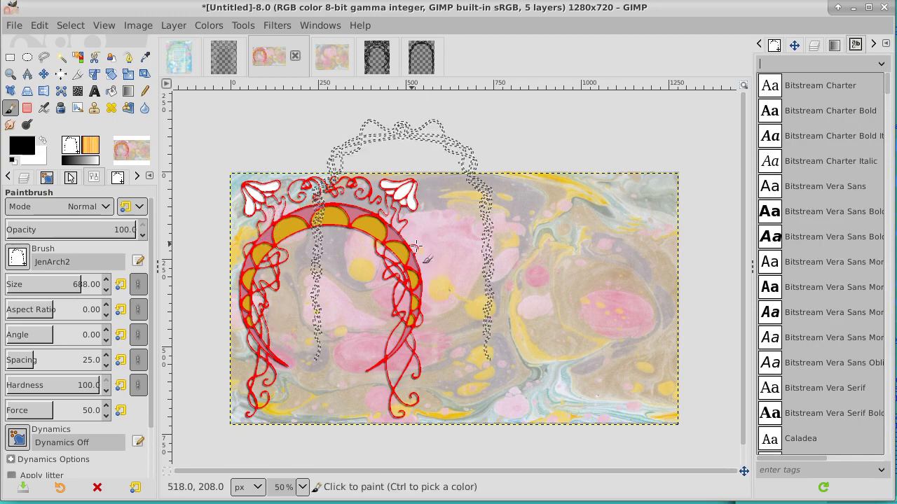
Set a muted dusky pink foreground and stamp the JenArch2 arch onto the poster's right half
left_click(22, 144)
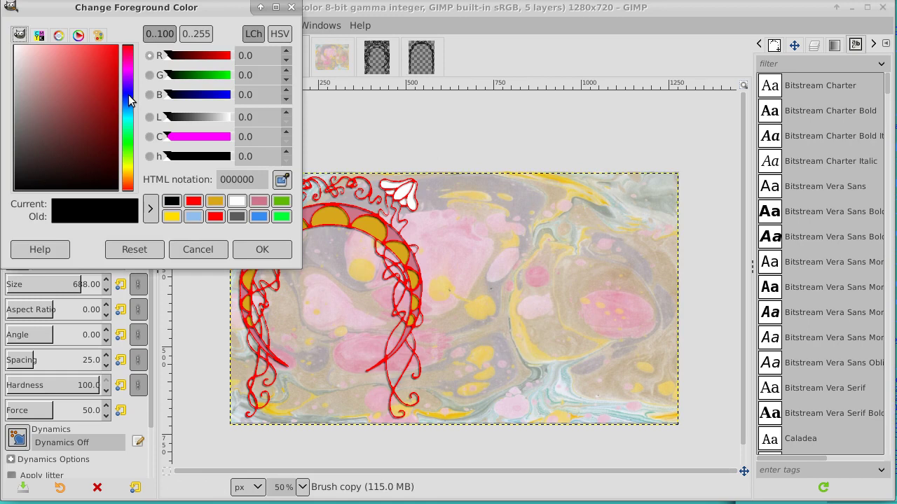
left_click_drag(86, 116, 38, 114)
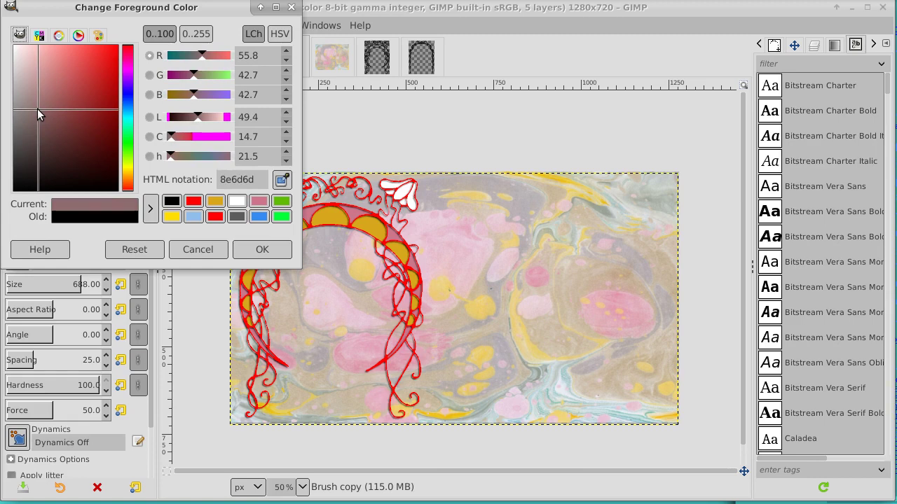
left_click(261, 250)
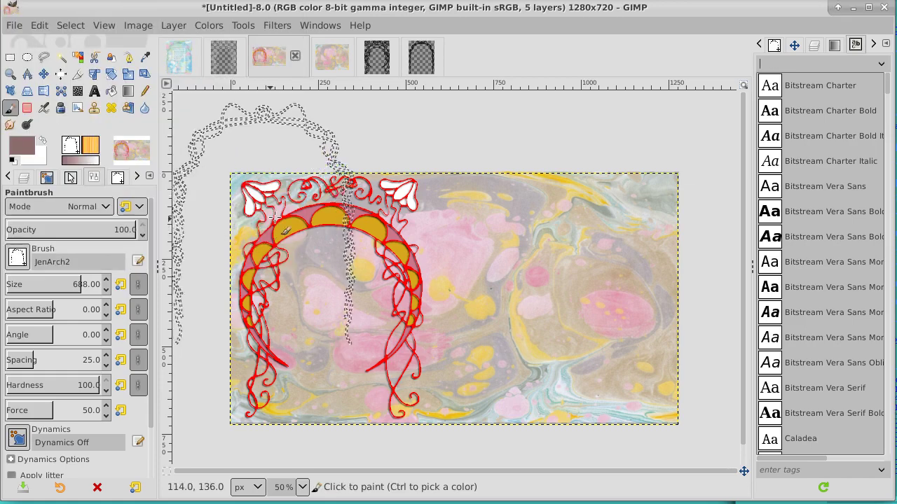
left_click(563, 297)
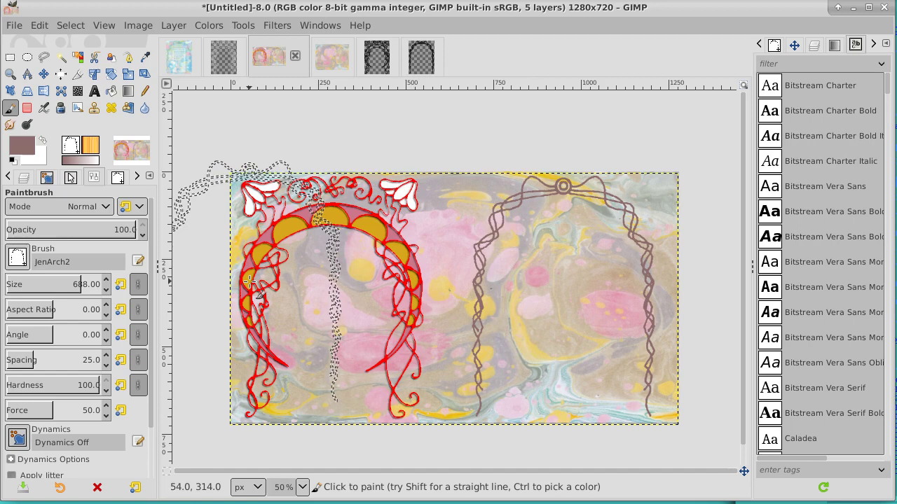
left_click(814, 46)
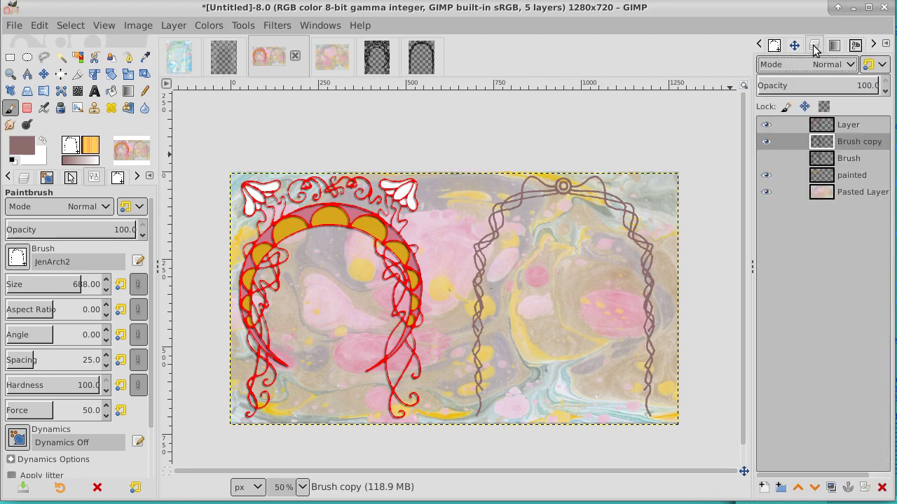
Add an empty Layer #1 above Pasted Layer, then begin a second new layer
left_click(861, 194)
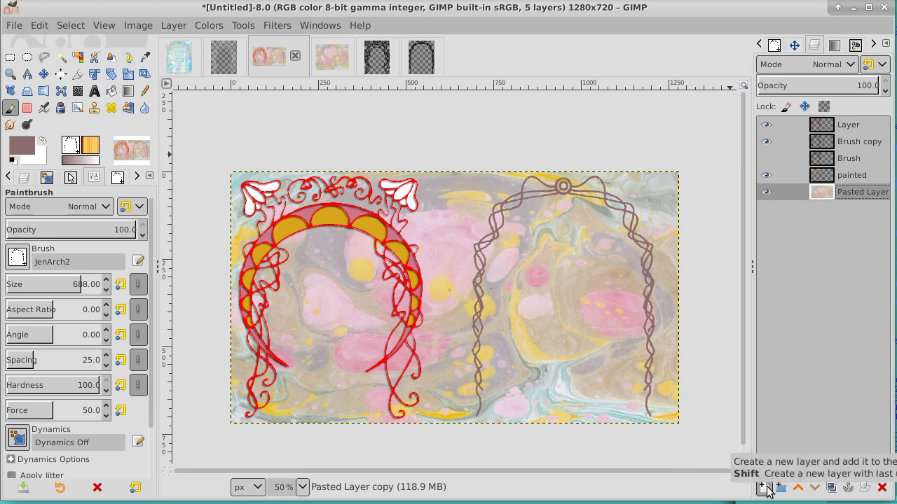
left_click(761, 489)
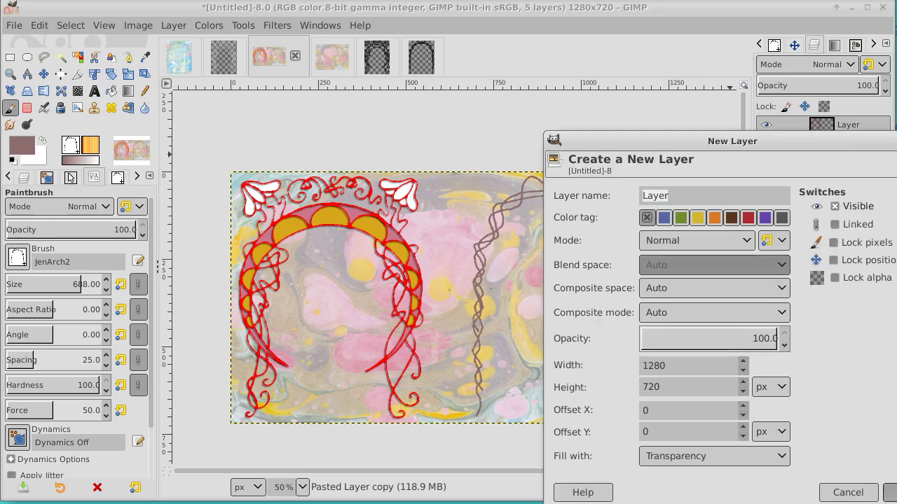
left_click(890, 493)
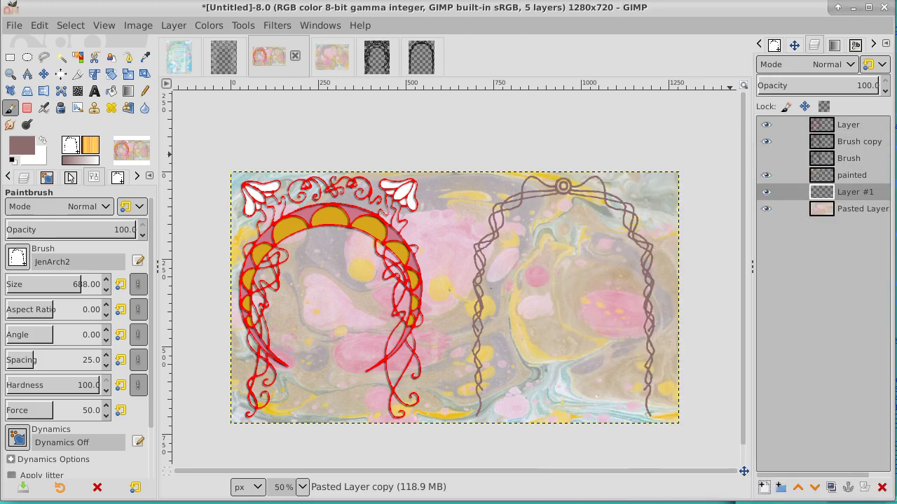
left_click(852, 210)
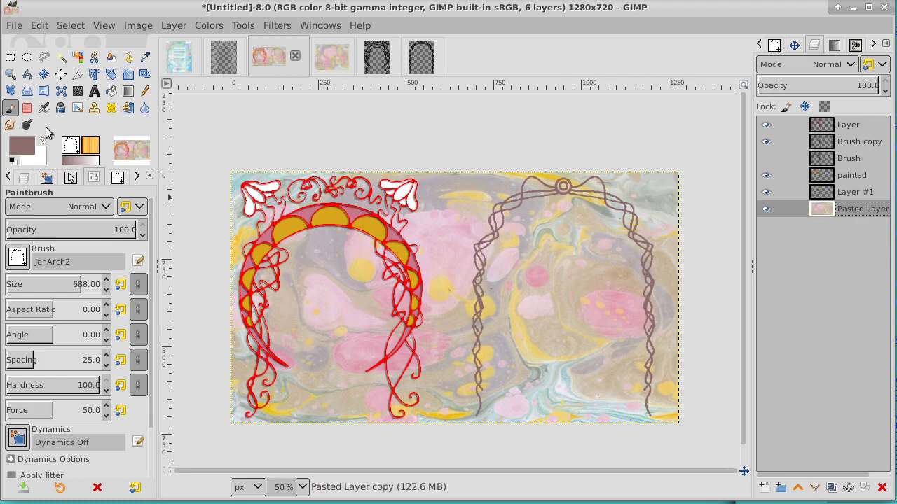
left_click(10, 56)
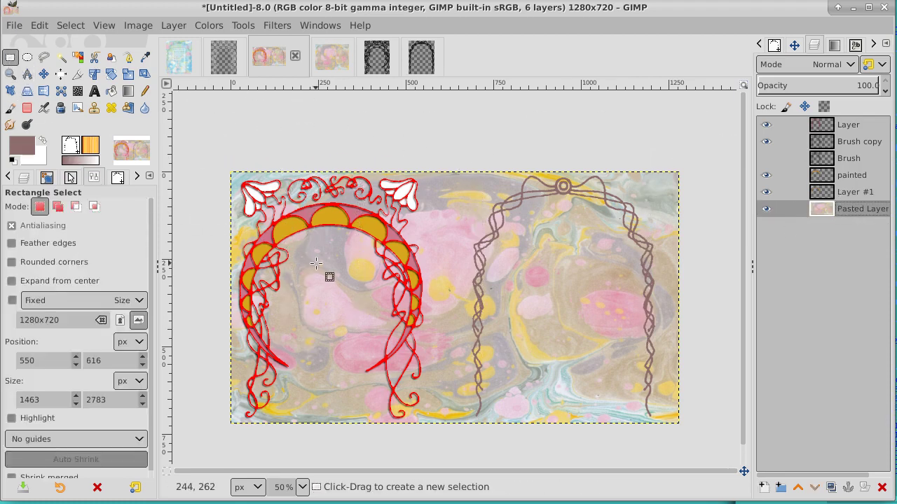
left_click(764, 488)
Add Layer #2 and select tall rectangles inside both arch openings, with white as foreground
left_click(888, 492)
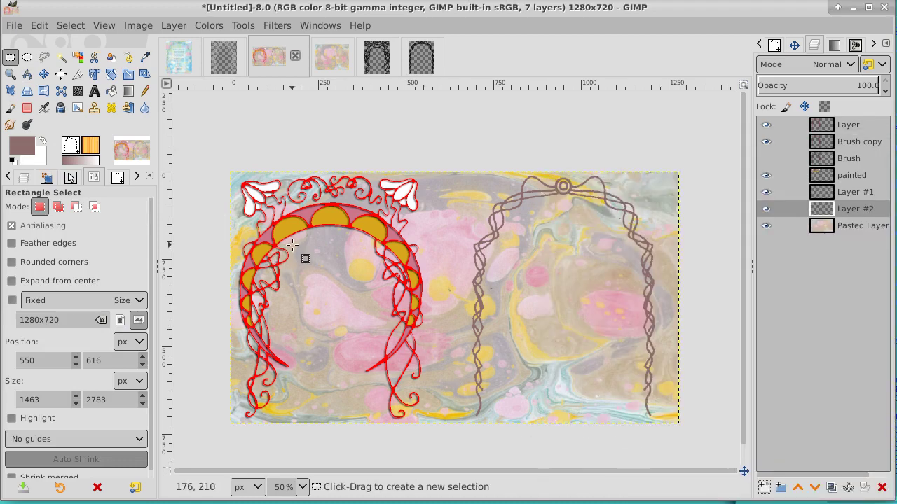
left_click_drag(293, 243, 360, 413)
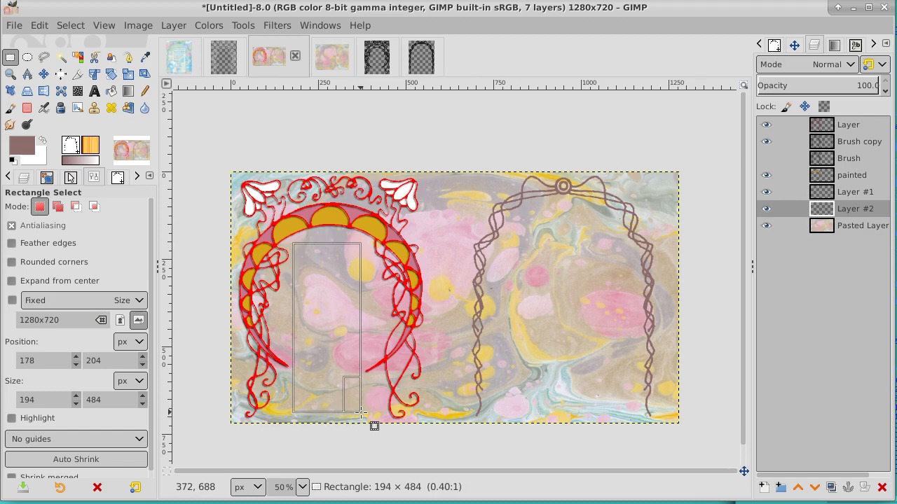
left_click_drag(360, 414, 359, 412)
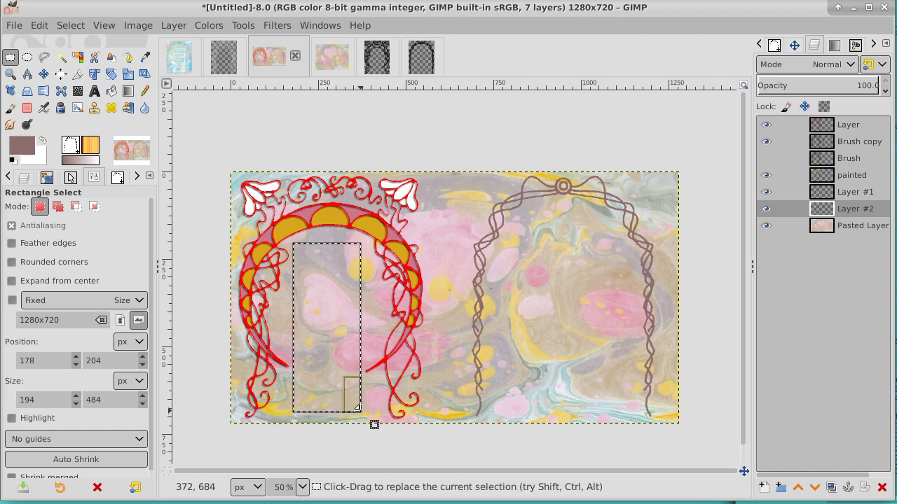
left_click(58, 206)
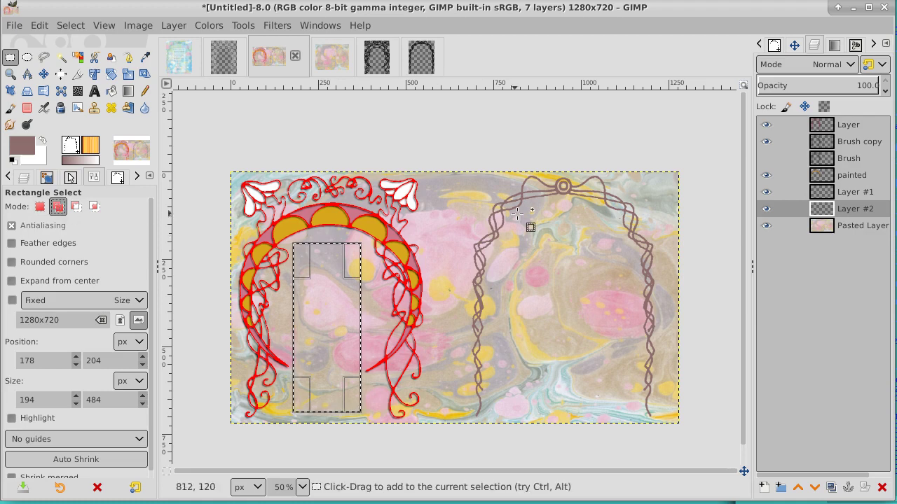
left_click_drag(514, 219, 615, 412)
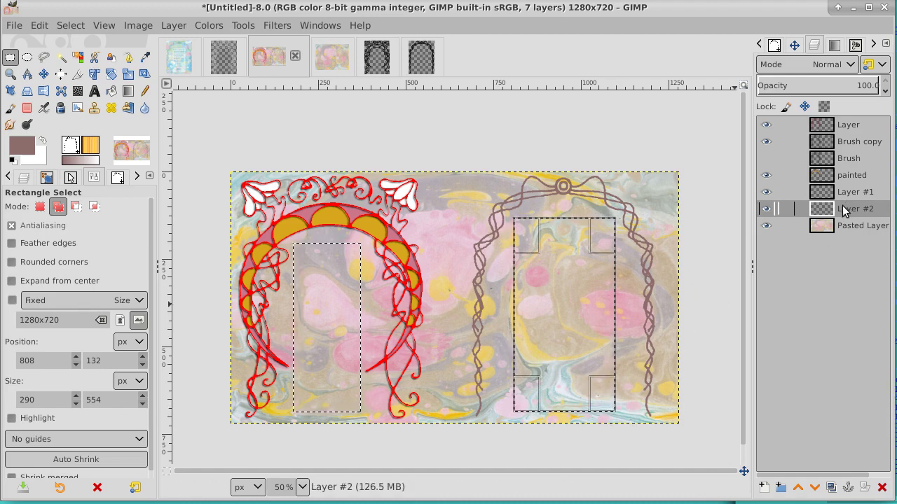
left_click(41, 140)
left_click(111, 91)
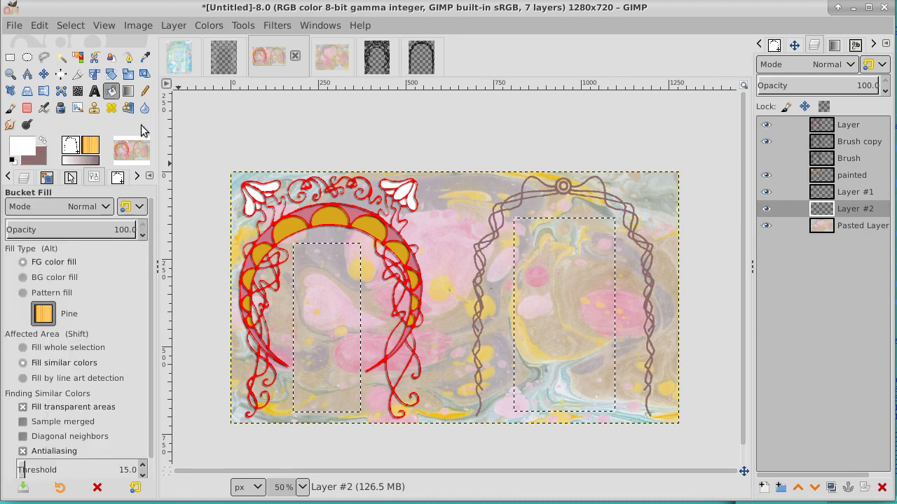
Fill both arch rectangles with white on Layer #2 and set its opacity to 30.3
left_click(327, 288)
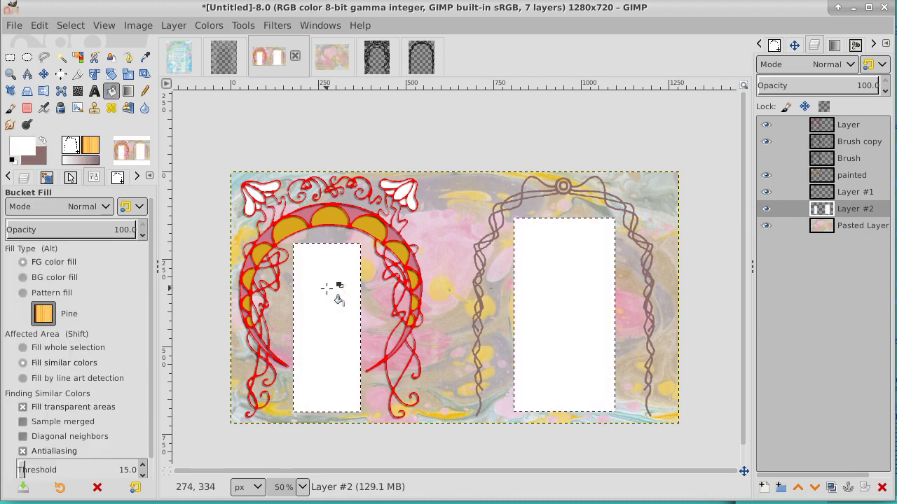
left_click(839, 88)
left_click_drag(836, 88, 793, 88)
left_click_drag(793, 91, 791, 91)
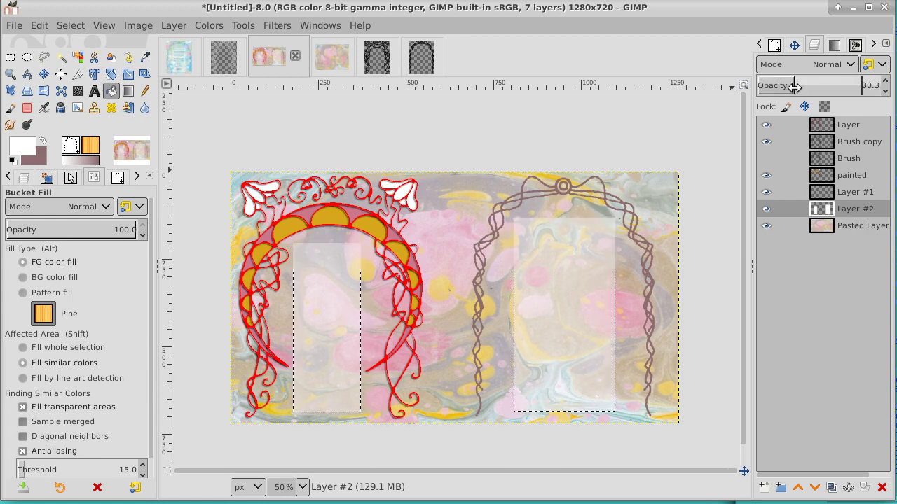
Clear the rectangle selections with Select > None
left_click(70, 26)
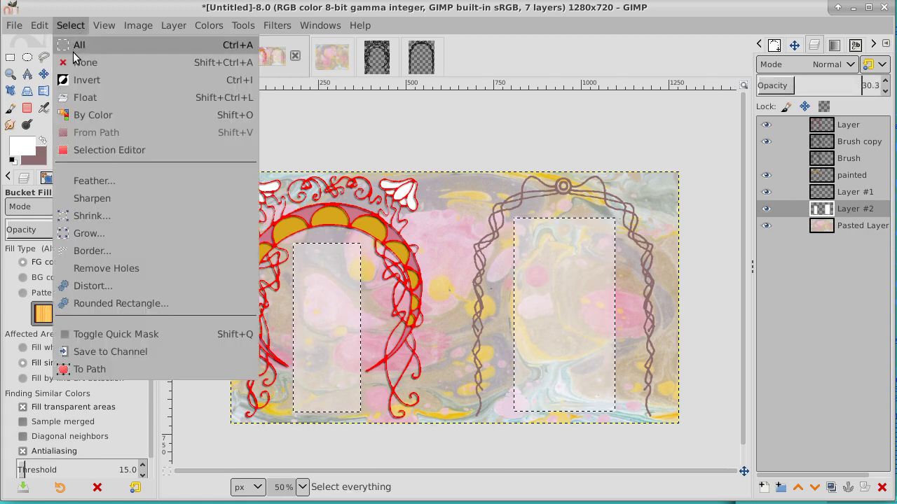
left_click(76, 62)
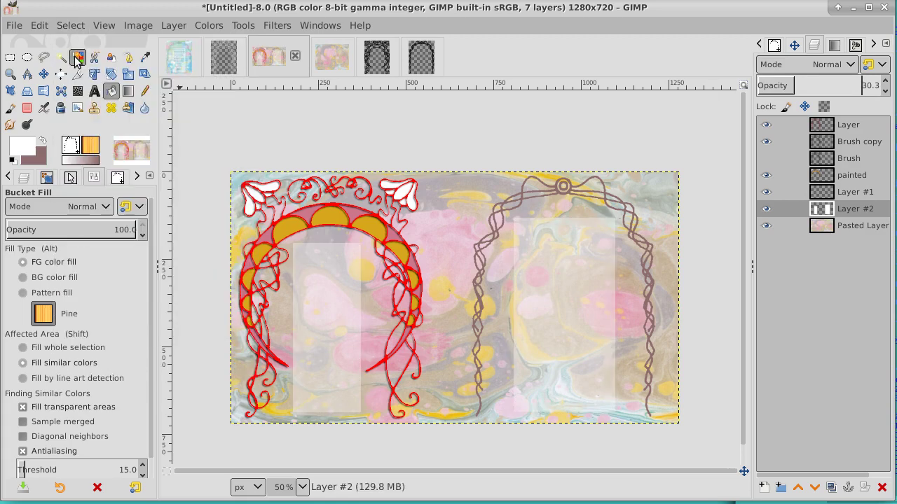
left_click(848, 208)
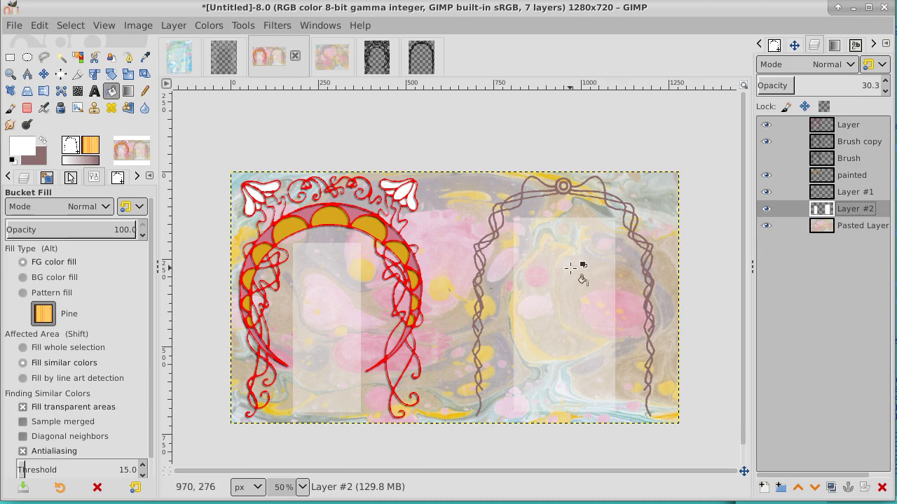
Add Layer #3 and move Layer #2 above it
left_click(763, 487)
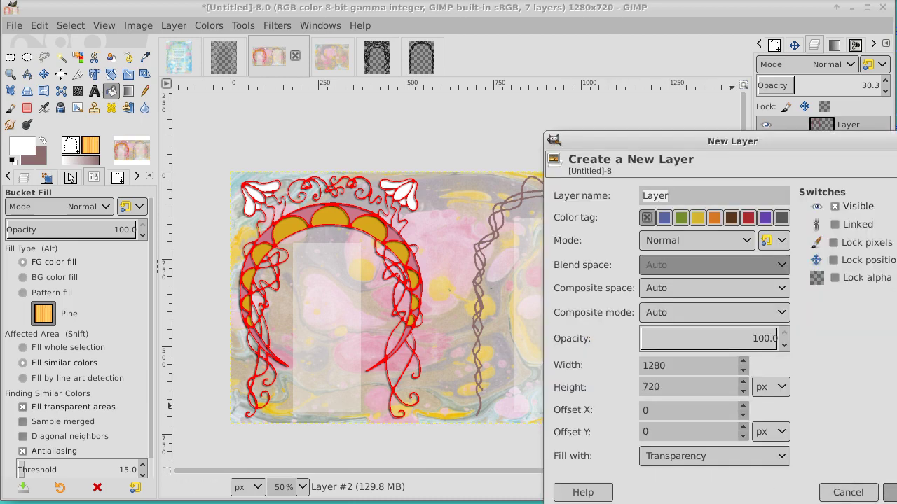
left_click(890, 493)
left_click(853, 225)
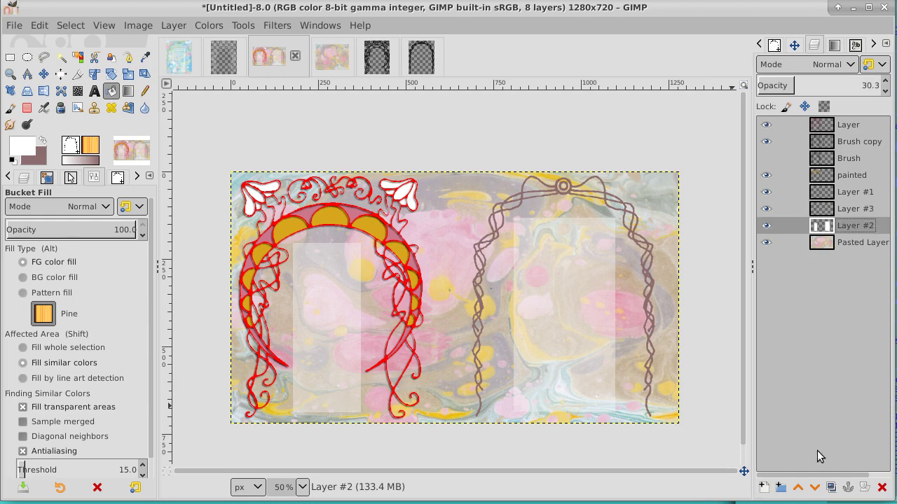
left_click(797, 487)
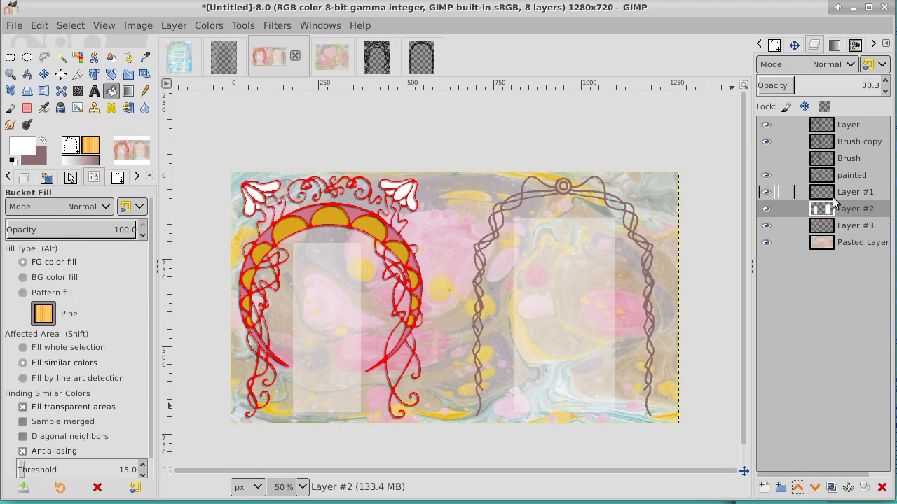
Select Layer #2's white rectangles by colour and invert the selection
left_click(77, 57)
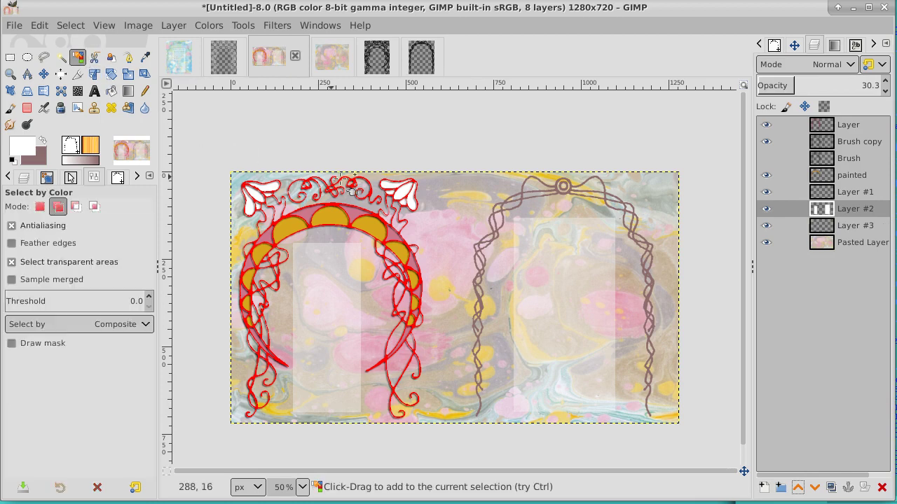
left_click(456, 221)
left_click(71, 25)
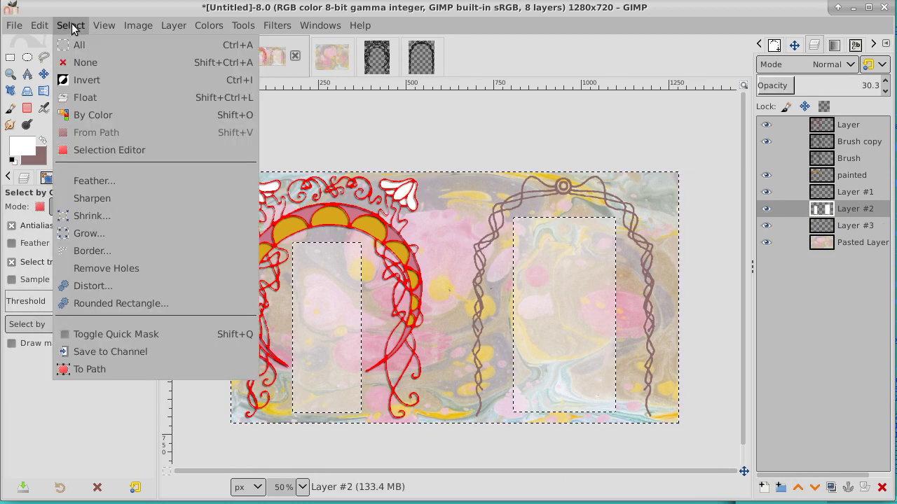
left_click(75, 80)
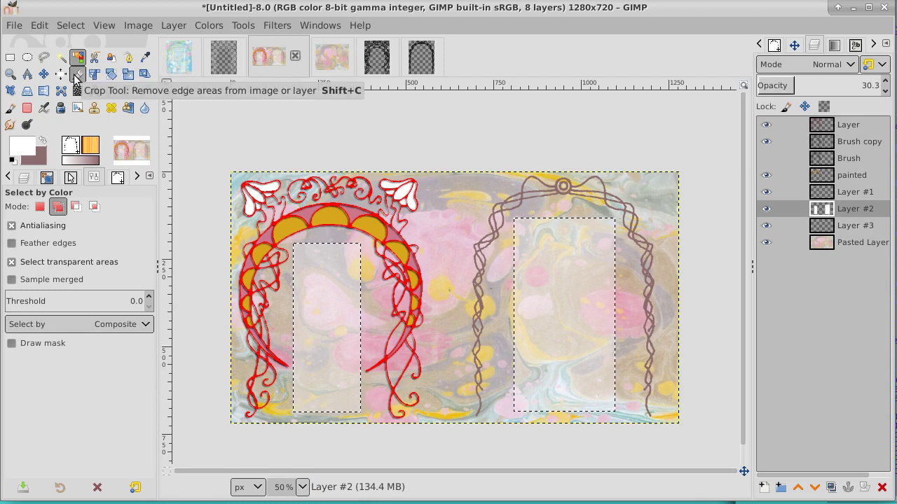
Reset colours to black and white, bucket-fill inside both arches, then clear the selection
left_click(14, 161)
left_click(110, 92)
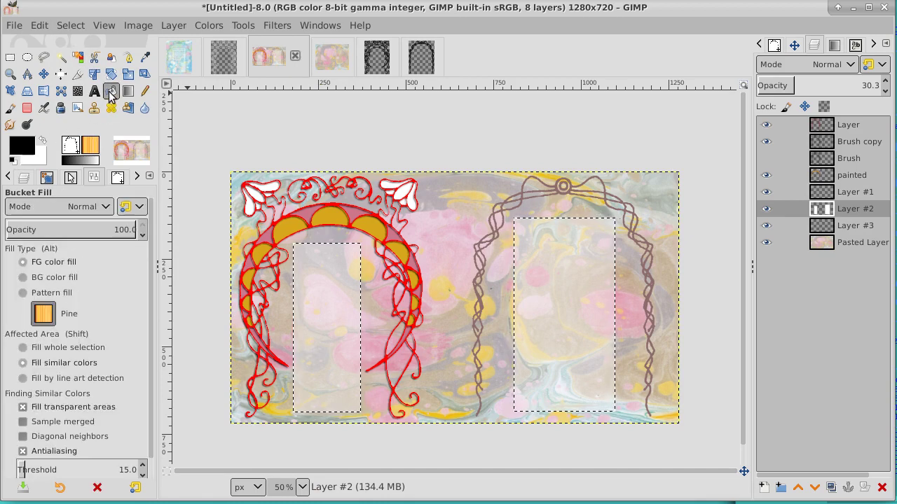
left_click(559, 267)
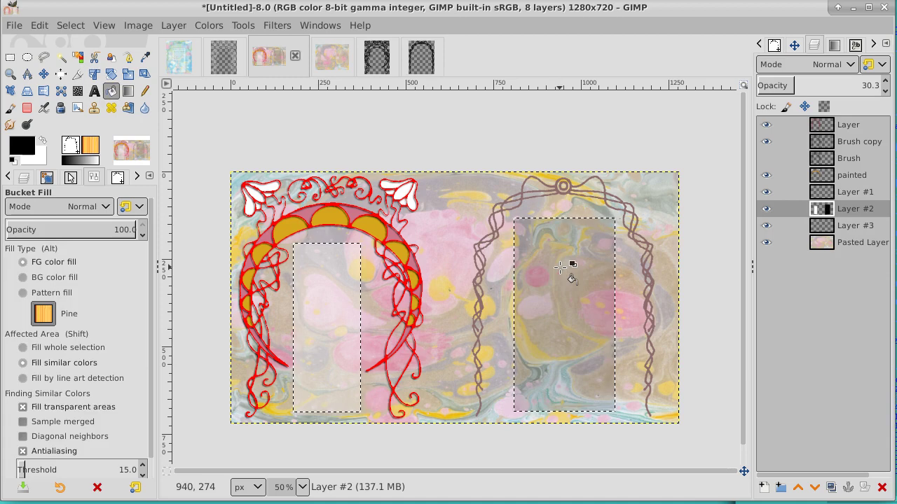
left_click(327, 297)
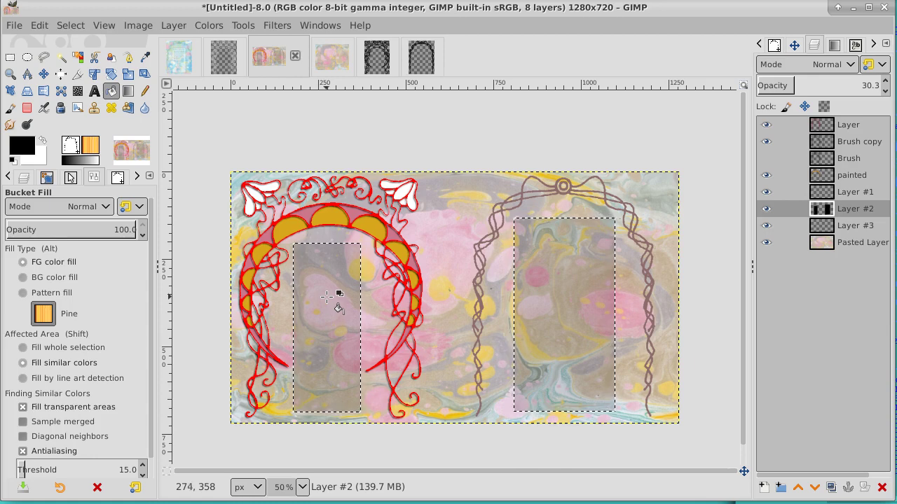
left_click(71, 25)
left_click(80, 60)
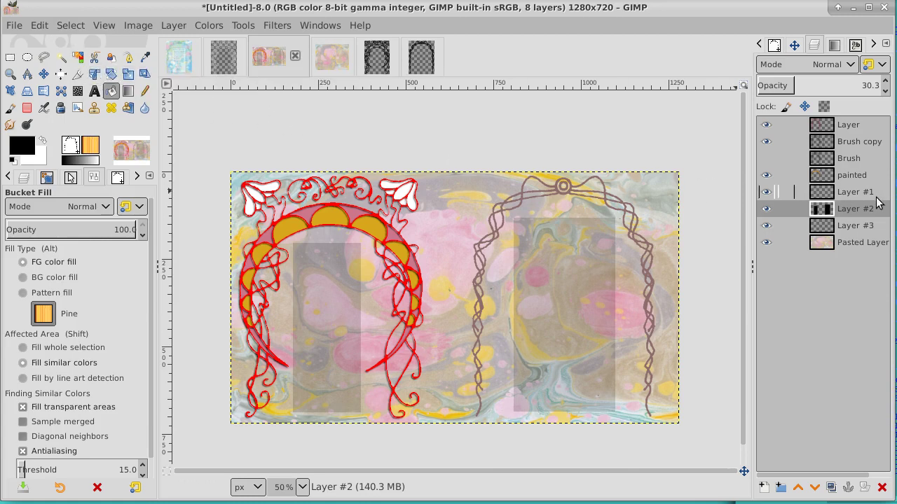
Toggle Layer #1 and Layer #2 visibility to compare, leaving both shown
left_click(767, 210)
left_click(766, 192)
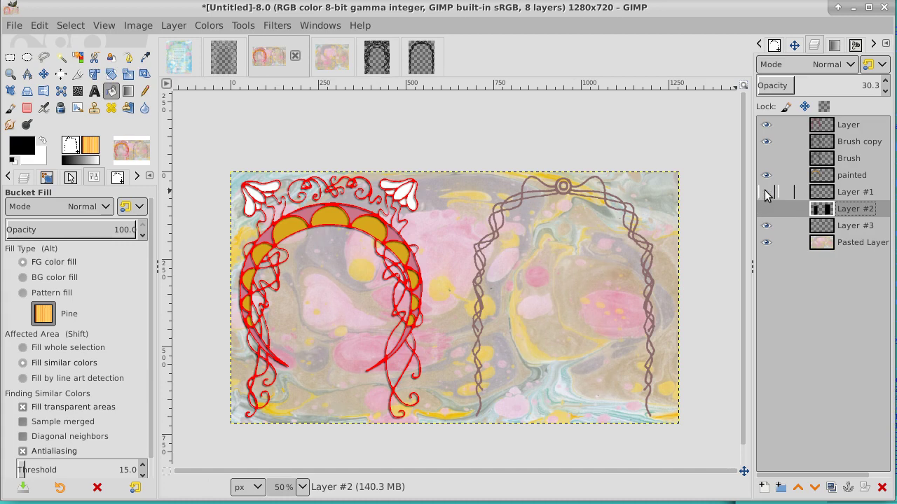
left_click(766, 211)
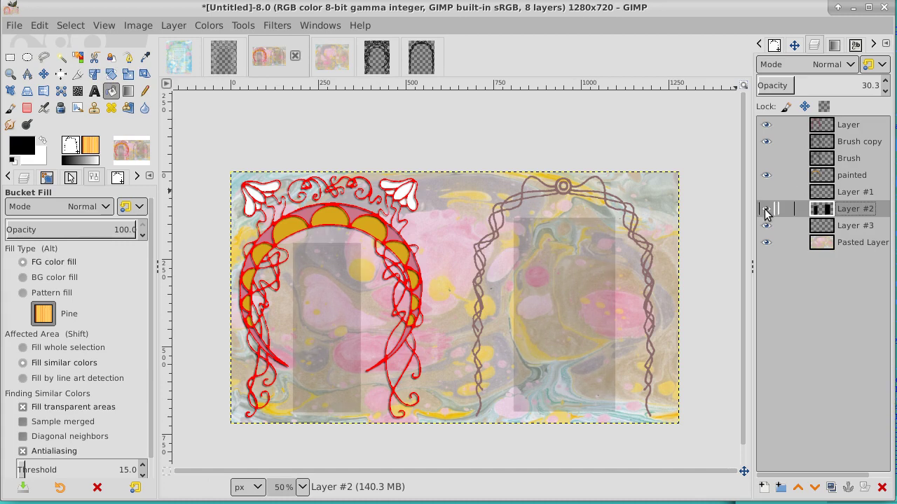
left_click(766, 193)
left_click(769, 209)
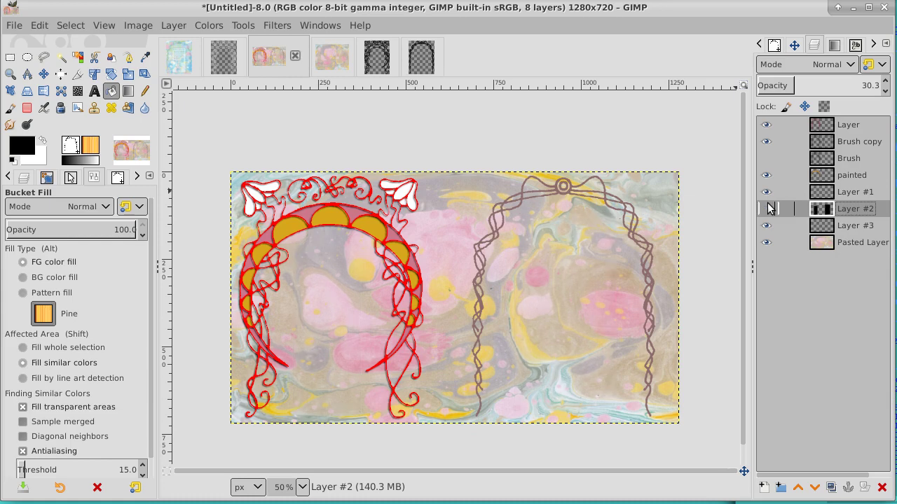
left_click(768, 209)
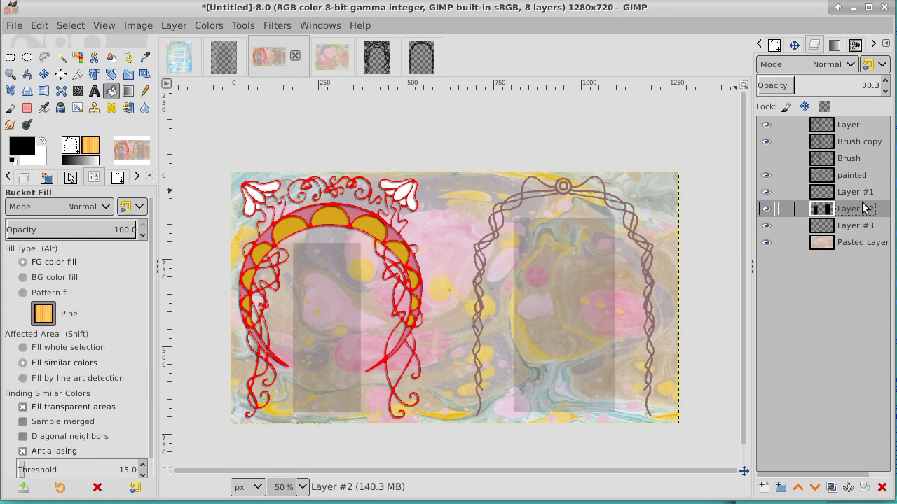
left_click(200, 26)
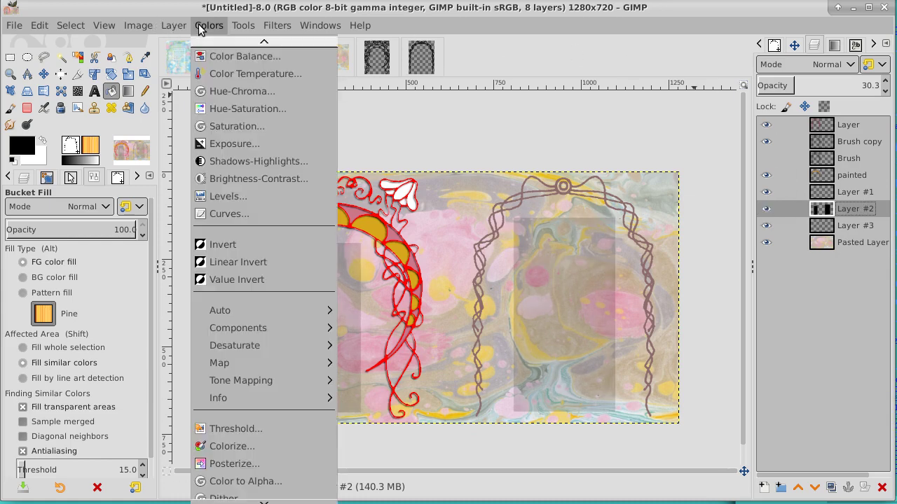
Invert Layer #2, duplicate it as Layer #4, then invert Layer #2 back to dark
left_click(236, 244)
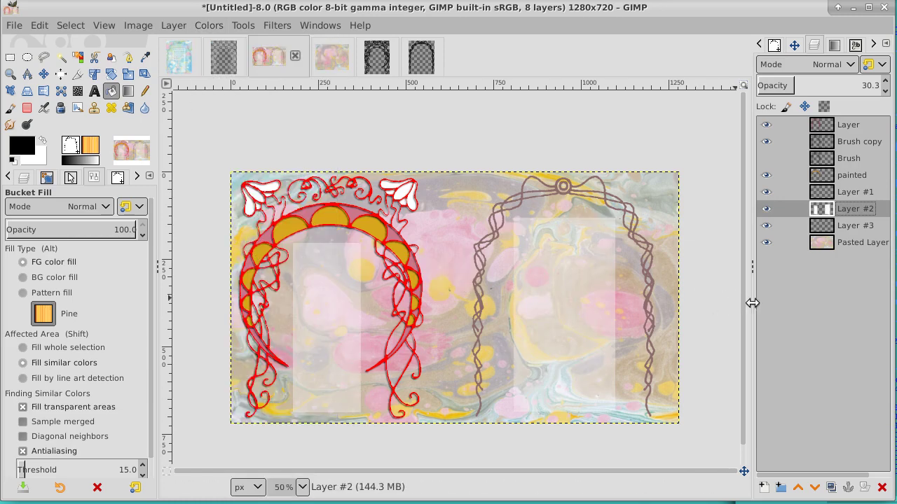
left_click(832, 490)
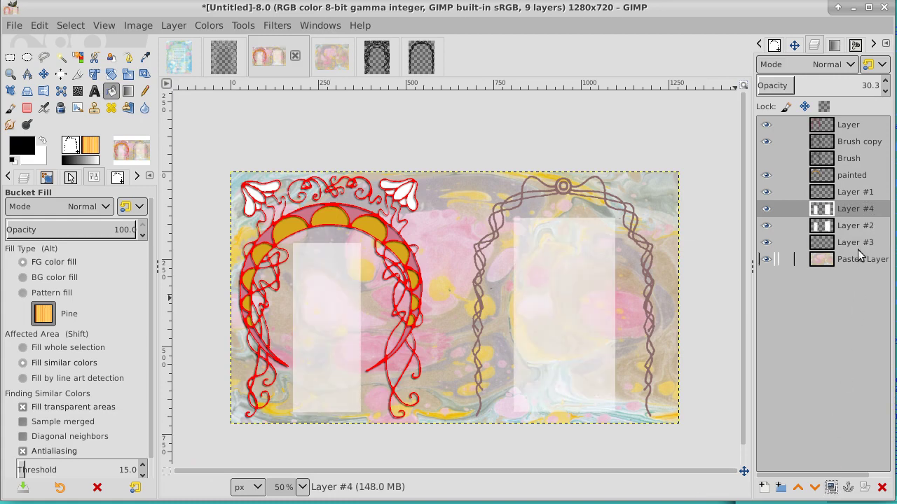
left_click(851, 220)
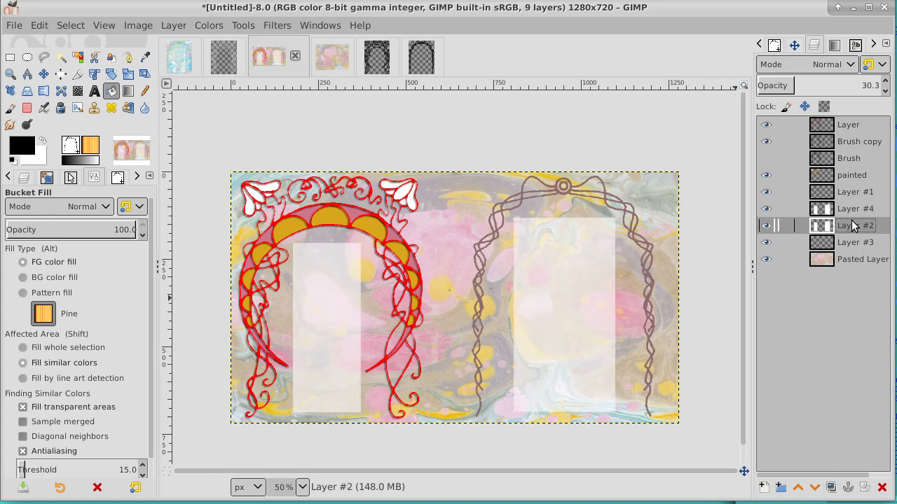
left_click(206, 26)
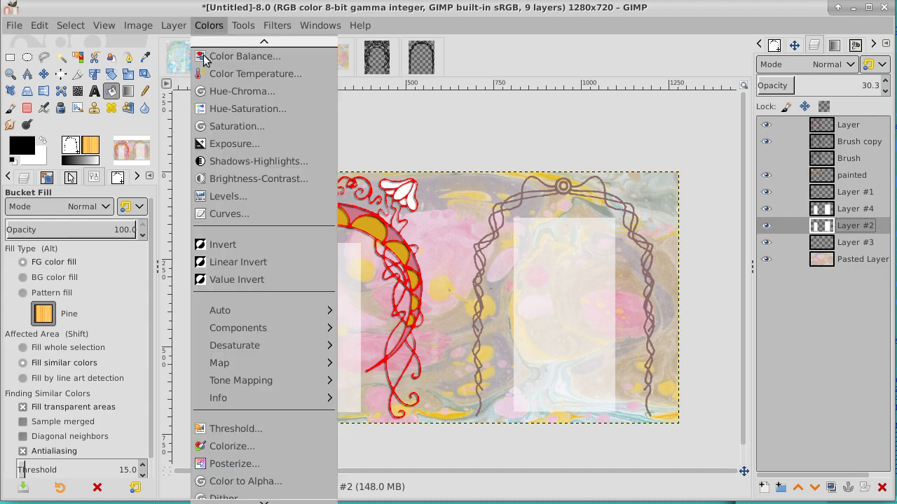
left_click(236, 244)
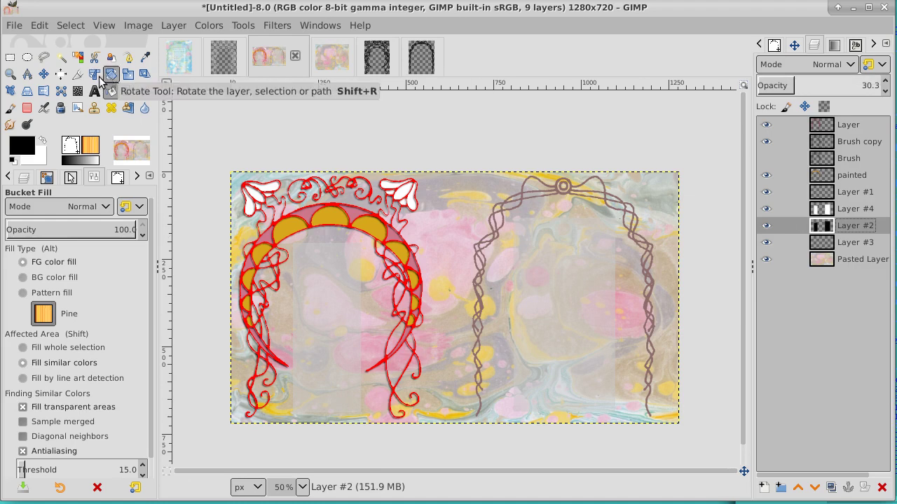
Nudge Layer #2 two pixels left and two down, then apply Layer to Image Size
left_click(43, 74)
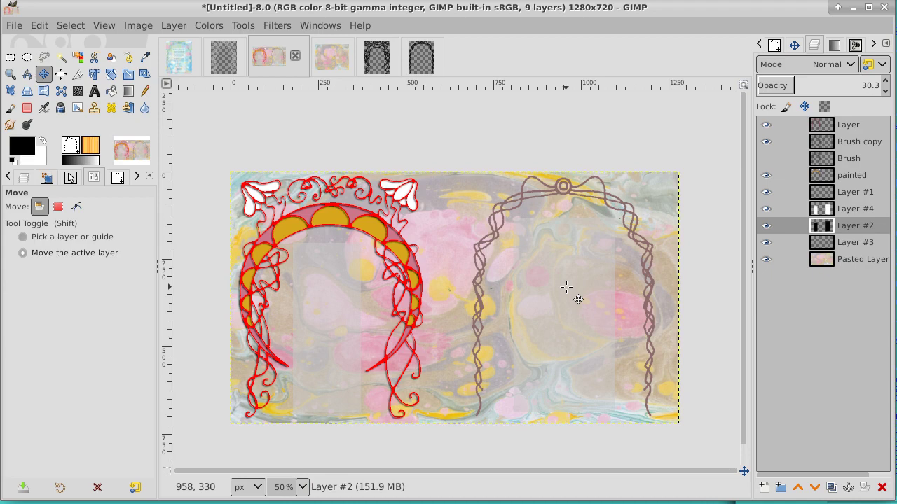
key("Left")
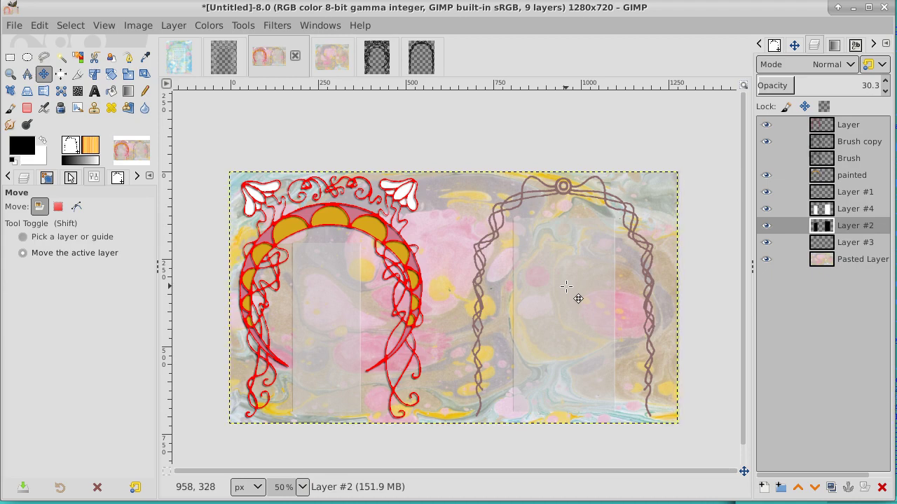
key("Left")
key("Left")
key("Left")
key("Left")
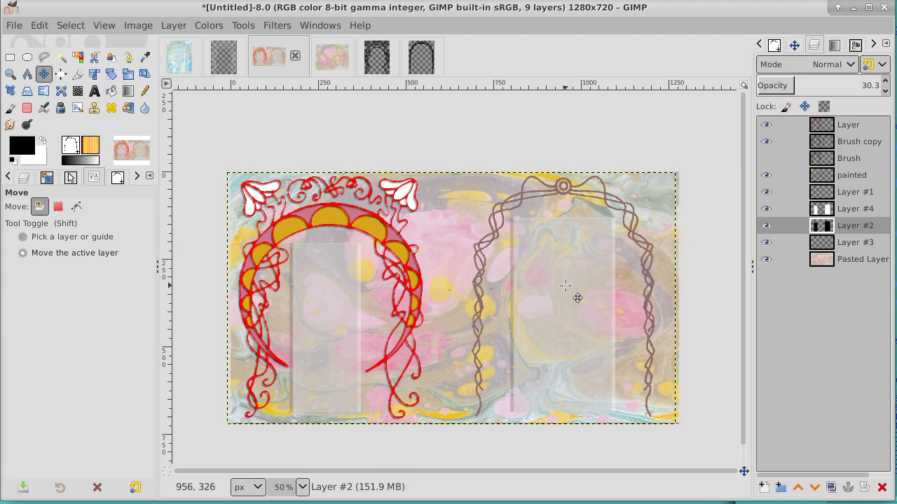
key("Down")
key("Down")
key("Down")
key("Down")
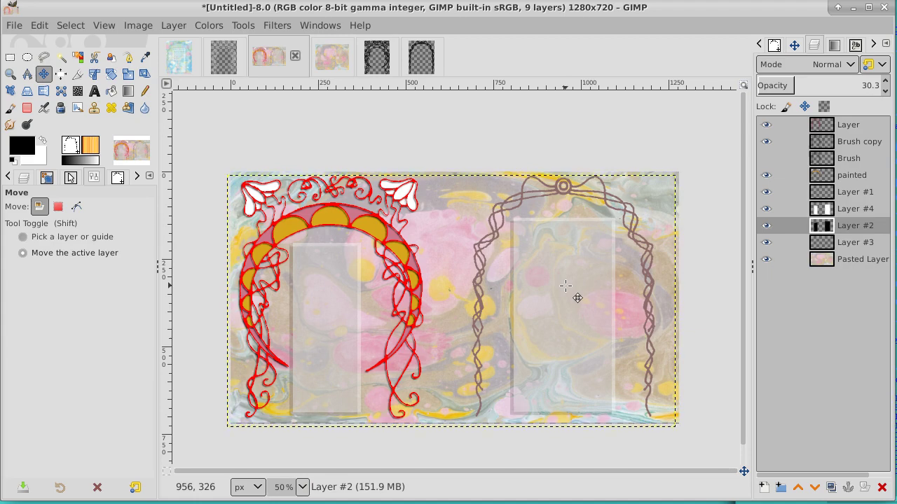
key("Down")
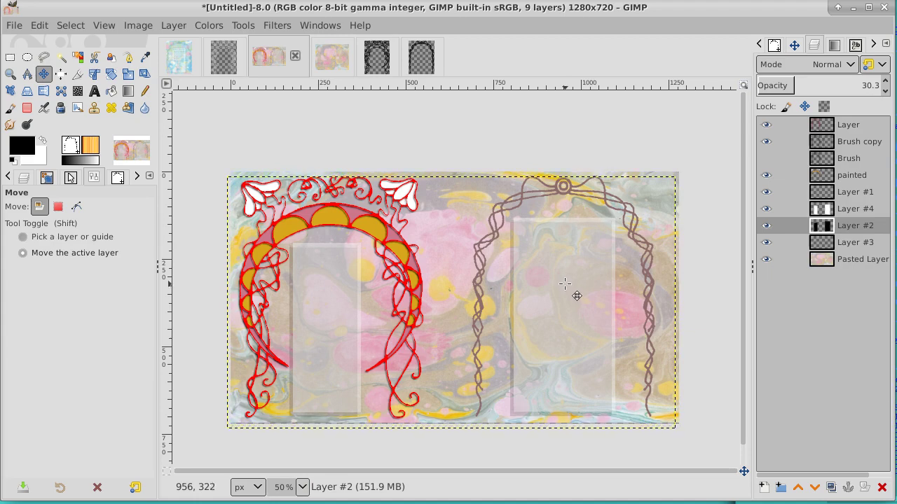
right_click(863, 226)
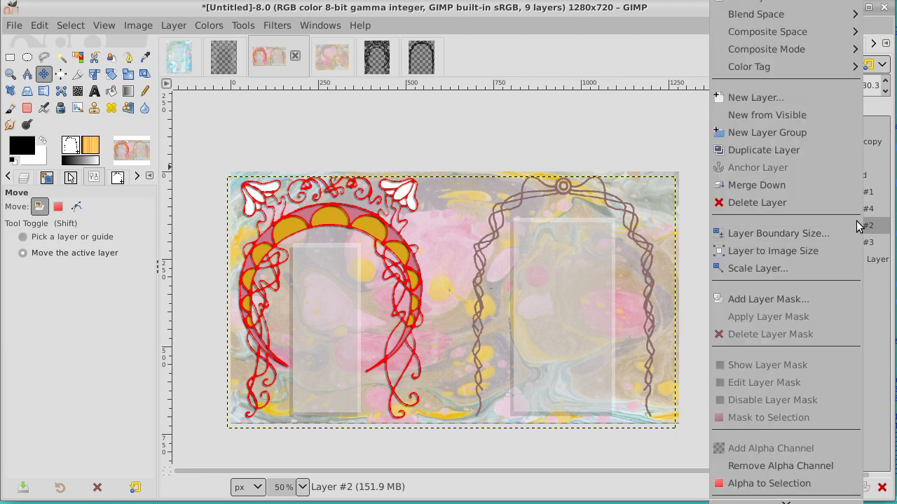
left_click(831, 250)
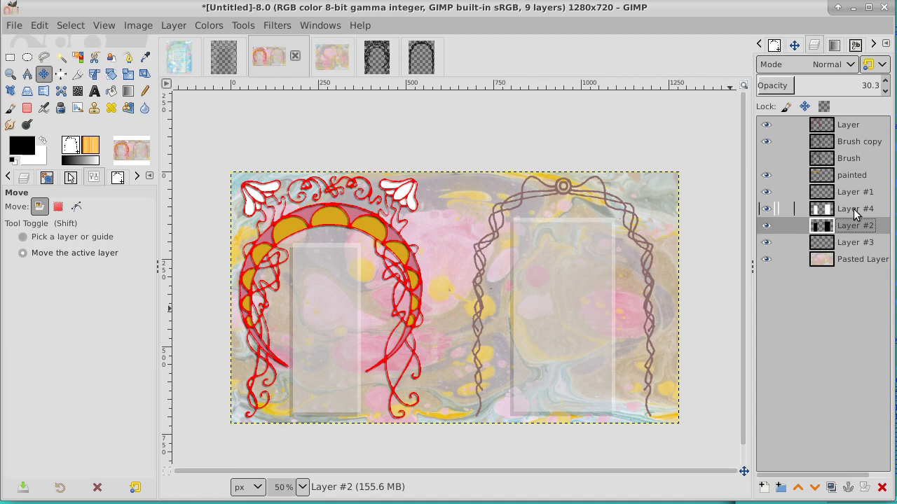
left_click(62, 58)
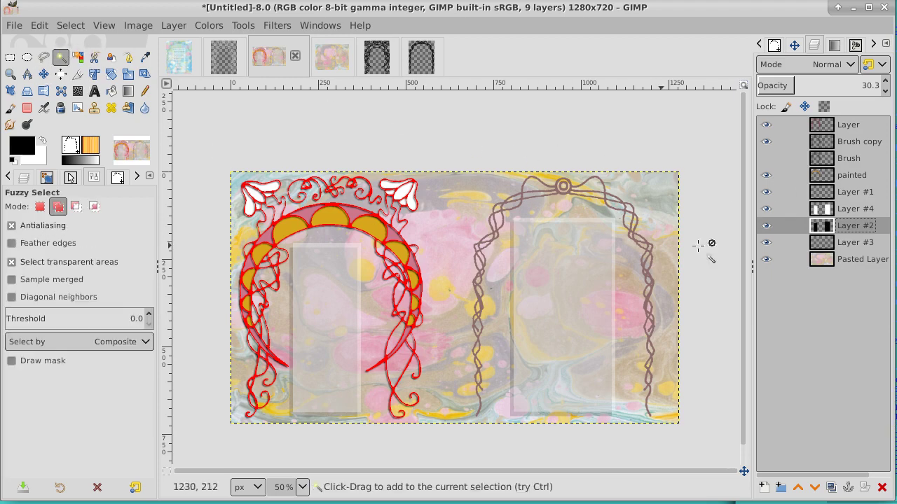
left_click(886, 210)
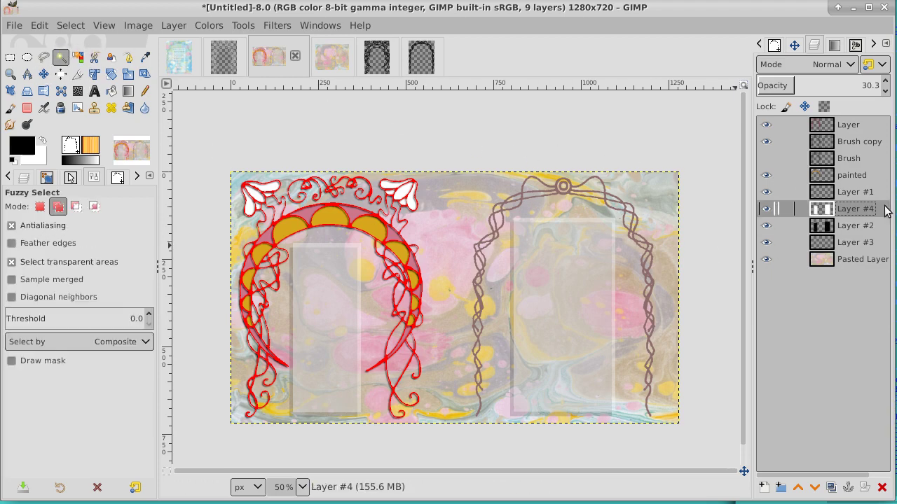
left_click(572, 277)
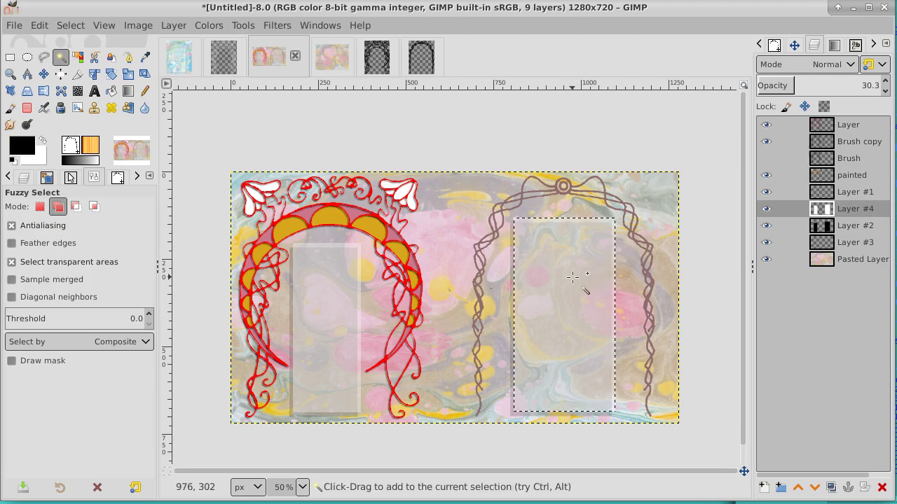
left_click(313, 260)
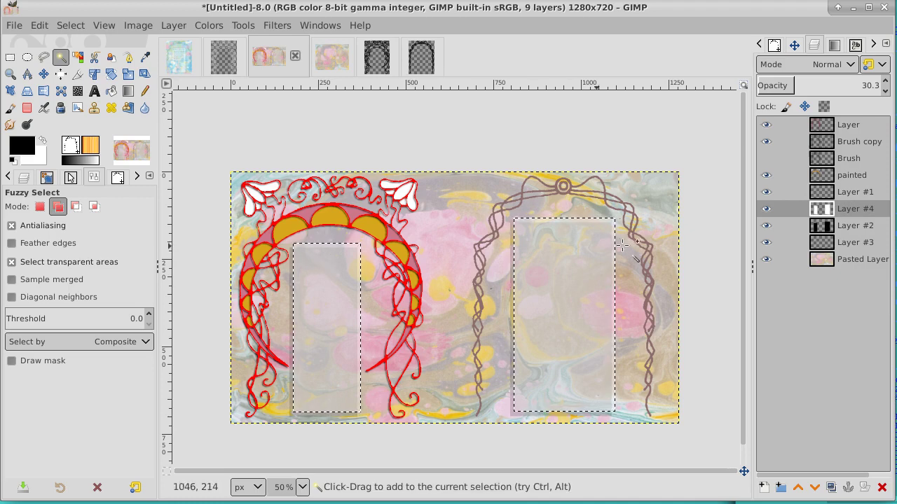
left_click(870, 228)
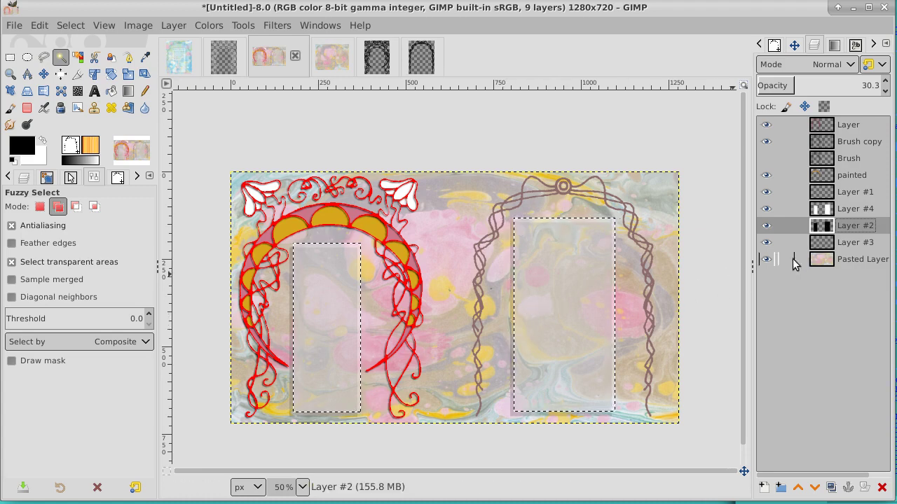
key("Delete")
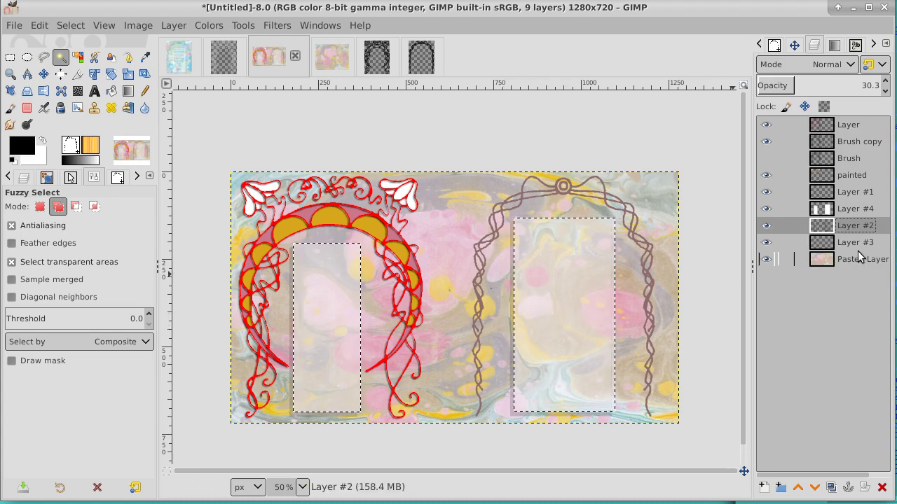
left_click(86, 26)
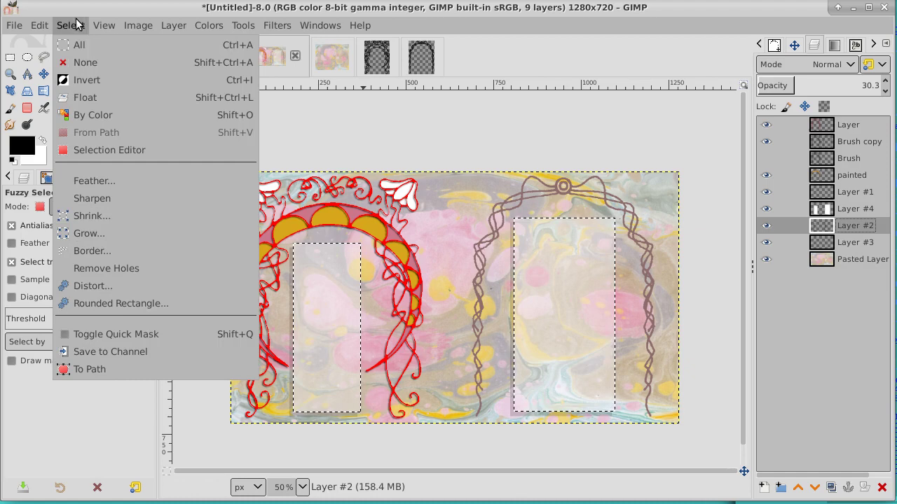
left_click(77, 62)
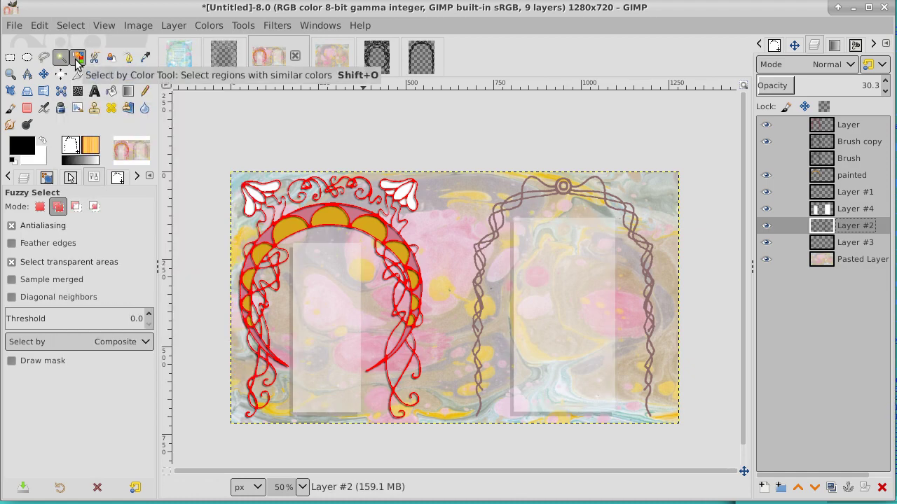
key("ctrl+z")
key("ctrl+z")
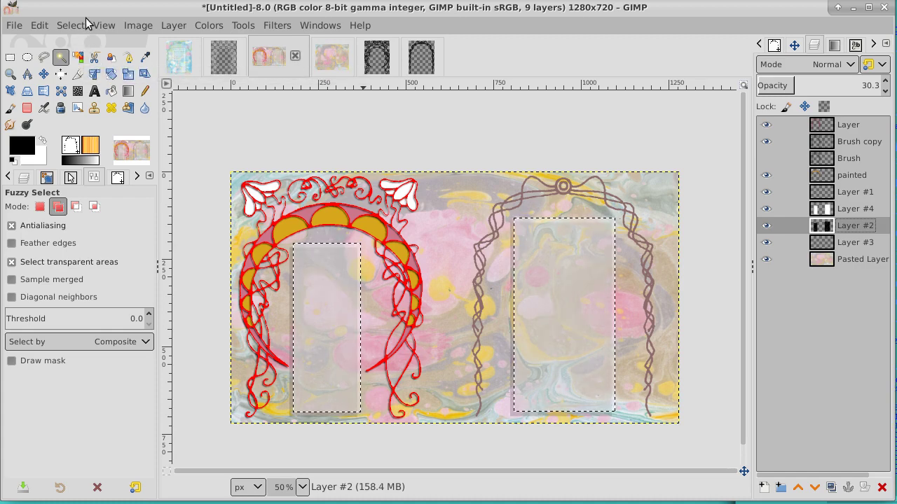
left_click(70, 25)
left_click(83, 64)
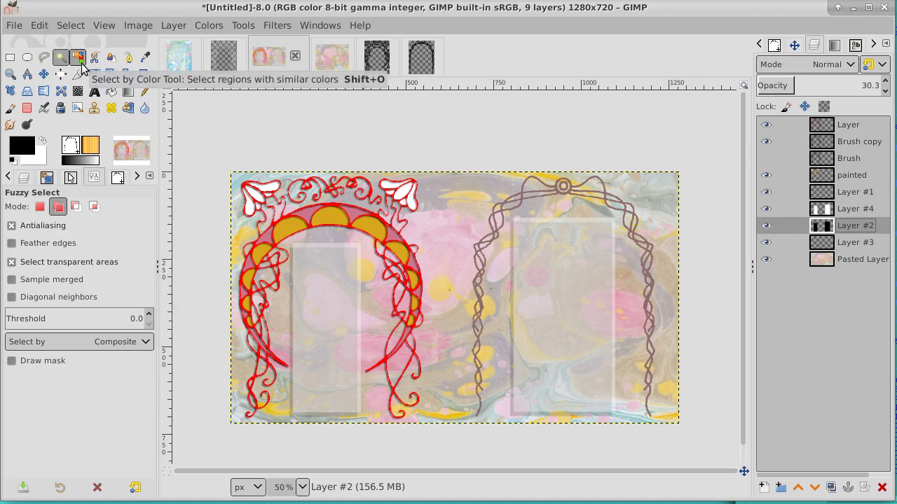
Merge Layer #4 down into Layer #2 and nudge it two pixels right
right_click(842, 205)
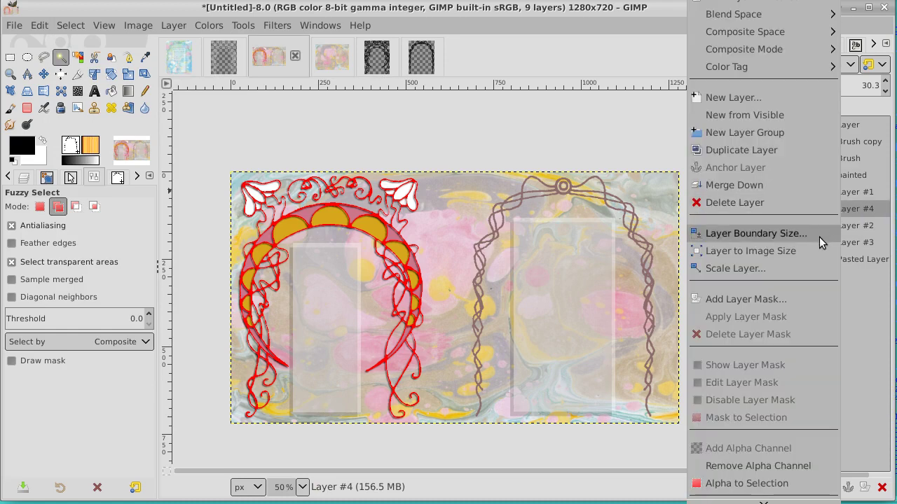
left_click(801, 181)
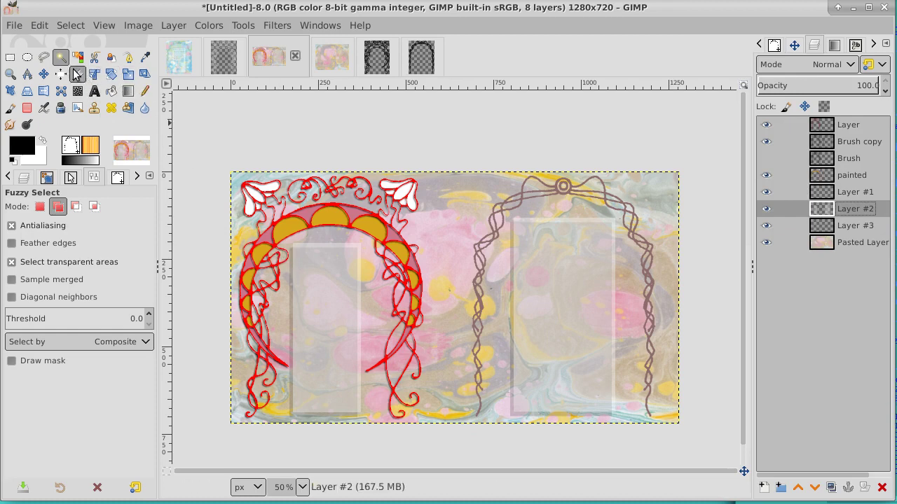
left_click(44, 73)
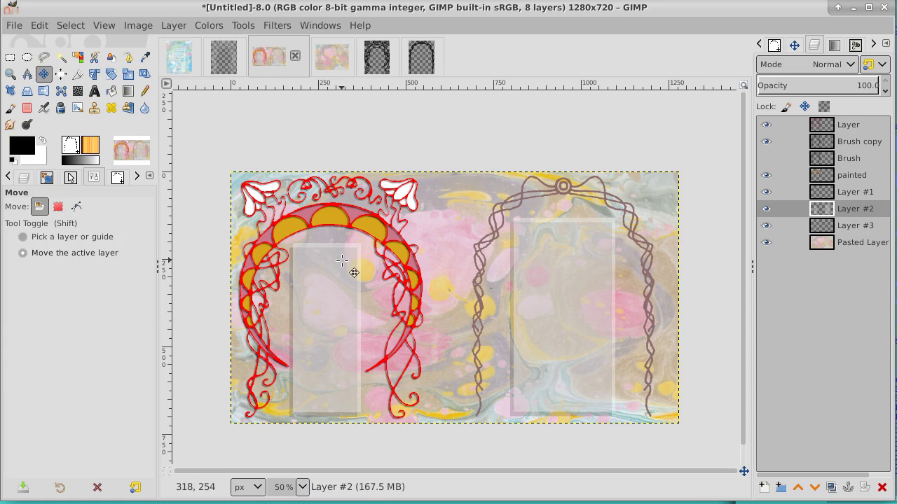
key("Right")
key("Right")
key("Right")
key("Right")
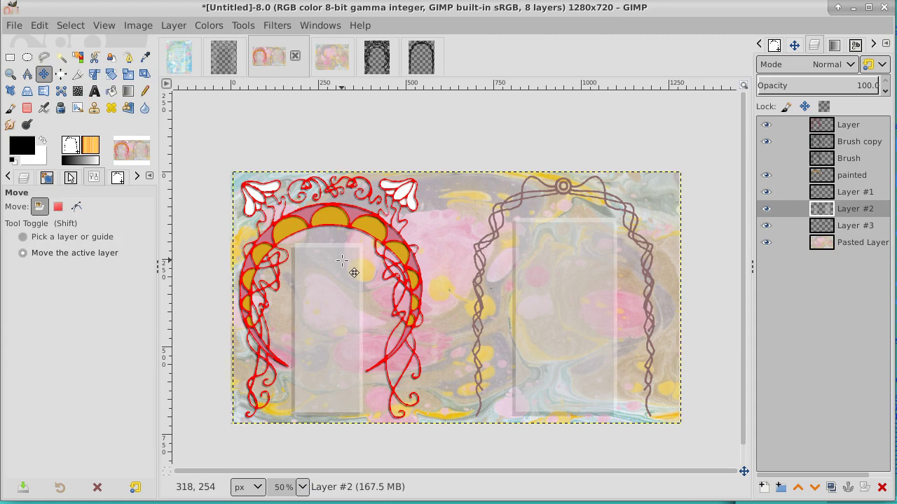
key("Right")
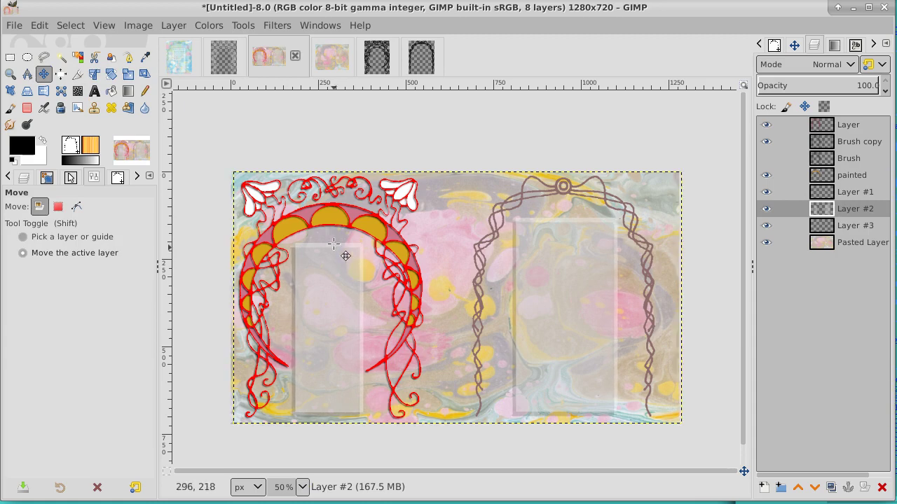
Expand Layer #2 to the full image size and make Pasted Layer active
right_click(872, 211)
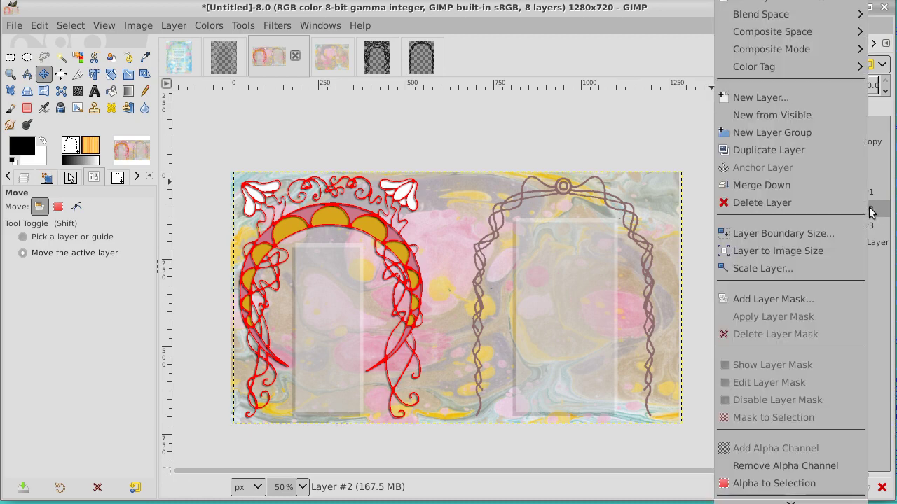
left_click(811, 250)
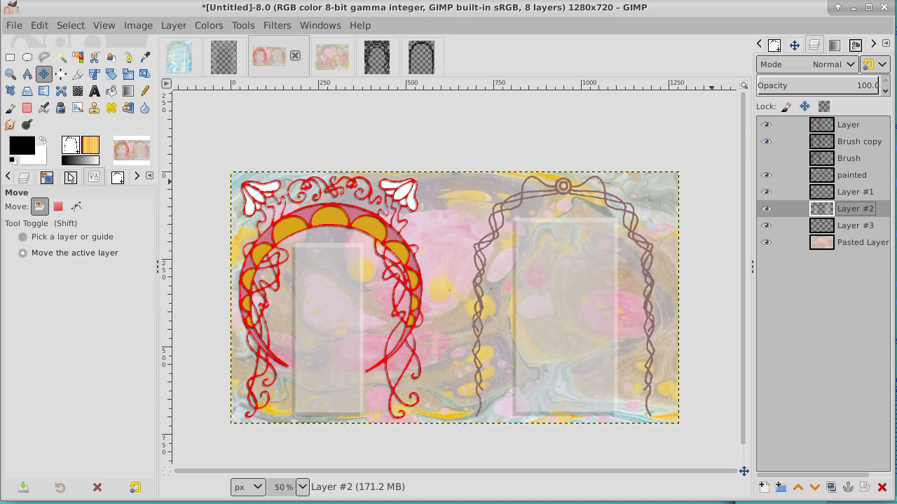
left_click(861, 235)
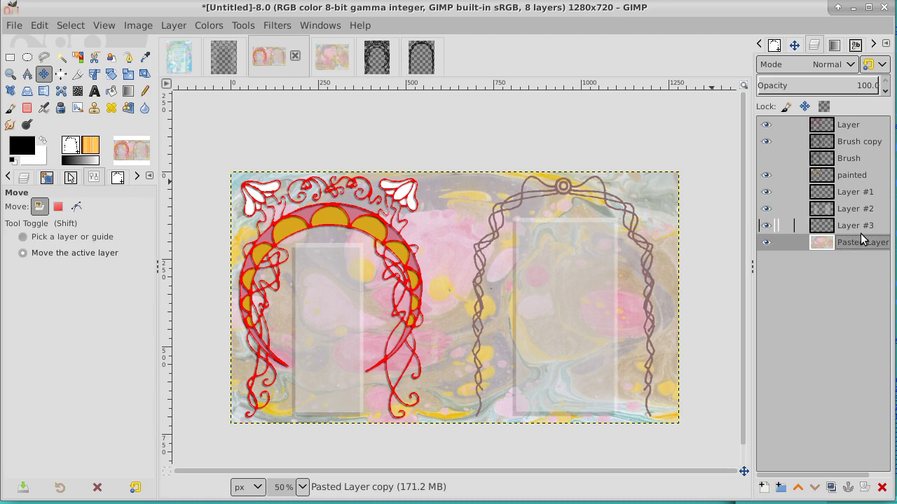
Hide the marbled background, then create a Visible layer from the top layer via New from Visible
left_click(765, 242)
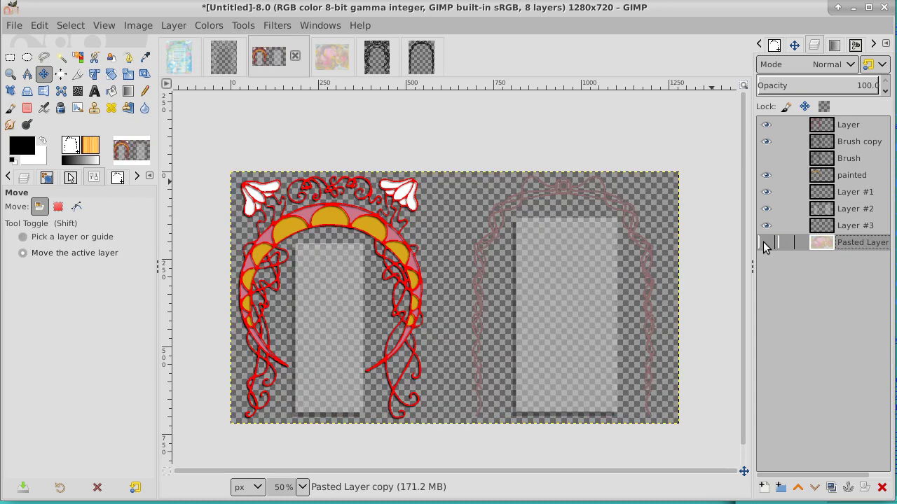
left_click(765, 243)
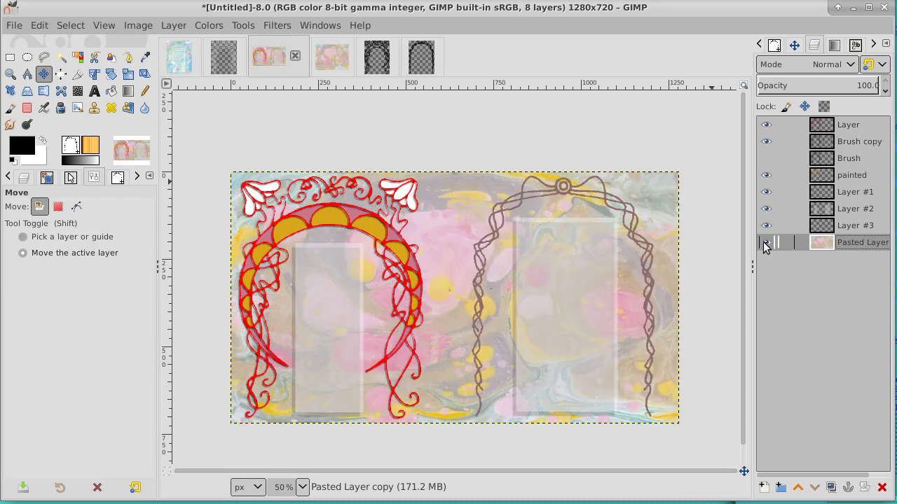
left_click(765, 242)
left_click(879, 126)
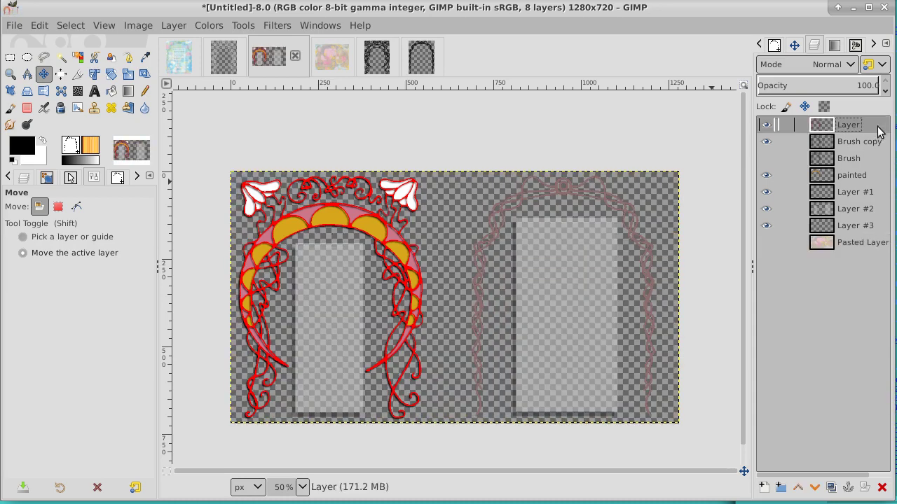
right_click(878, 128)
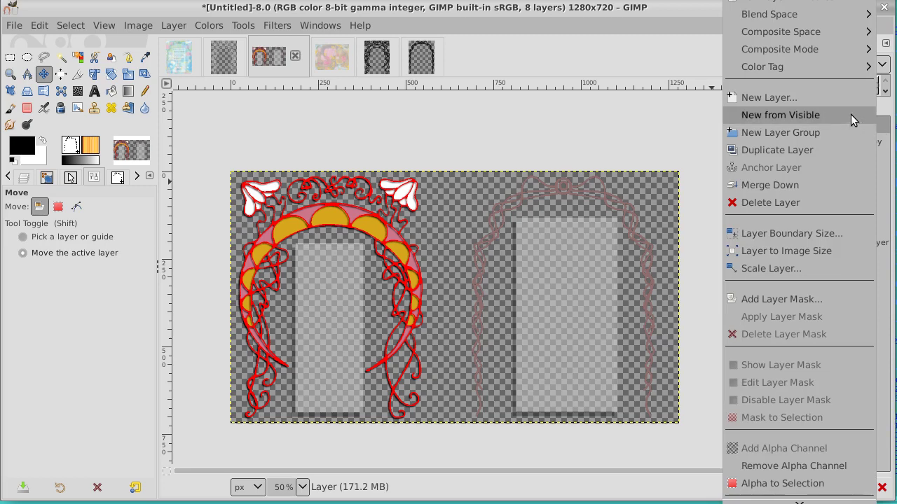
left_click(851, 114)
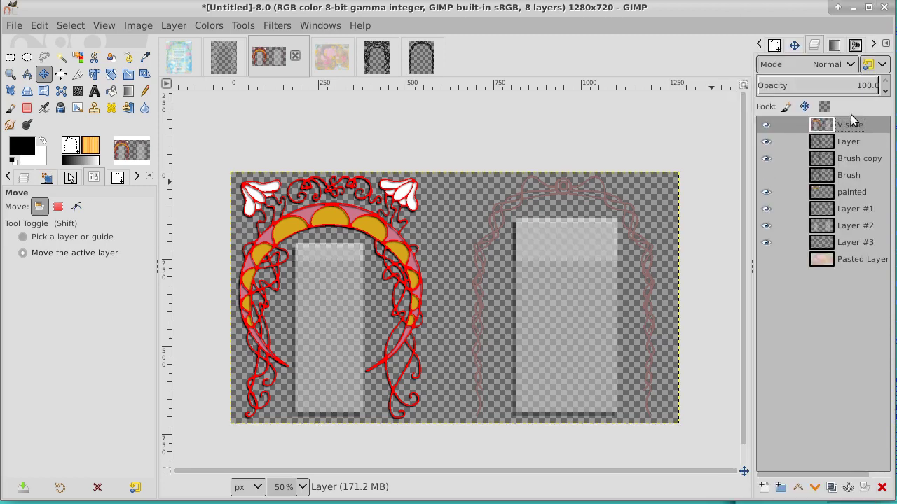
Hide the six layers beneath Visible, leaving Pasted Layer shown
left_click(768, 142)
left_click(767, 158)
left_click(767, 192)
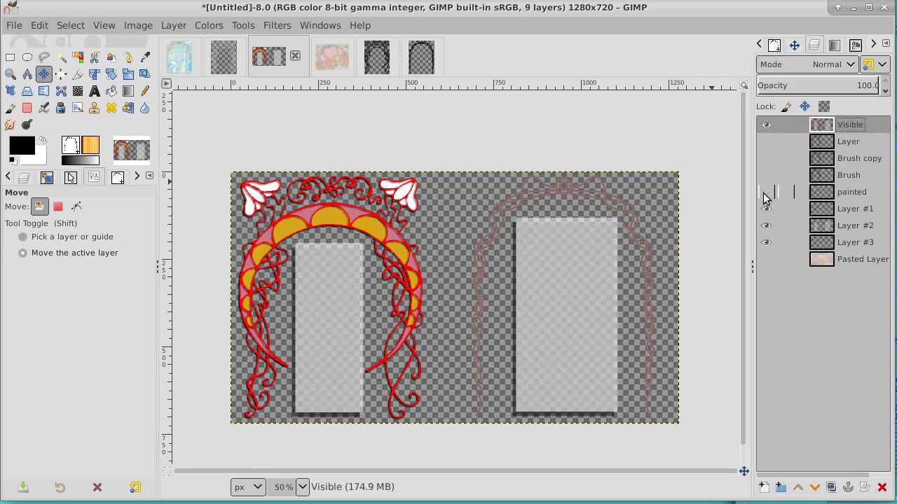
left_click(766, 209)
left_click(767, 225)
left_click(767, 242)
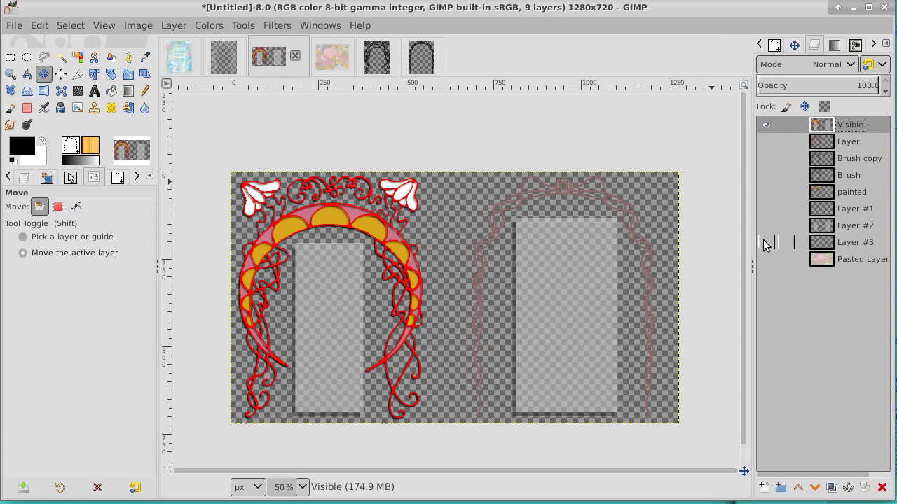
left_click(766, 259)
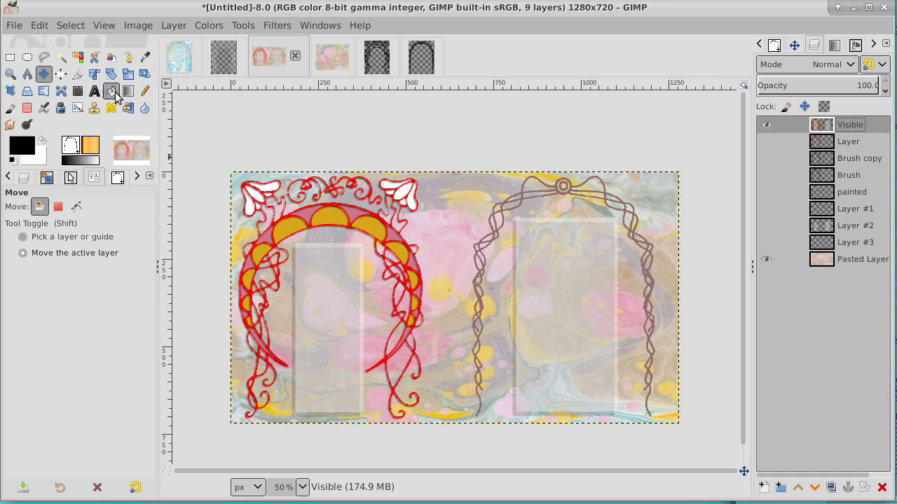
Cut the left-arch section, paste it in place, and shift it about 58 pixels right
left_click(10, 57)
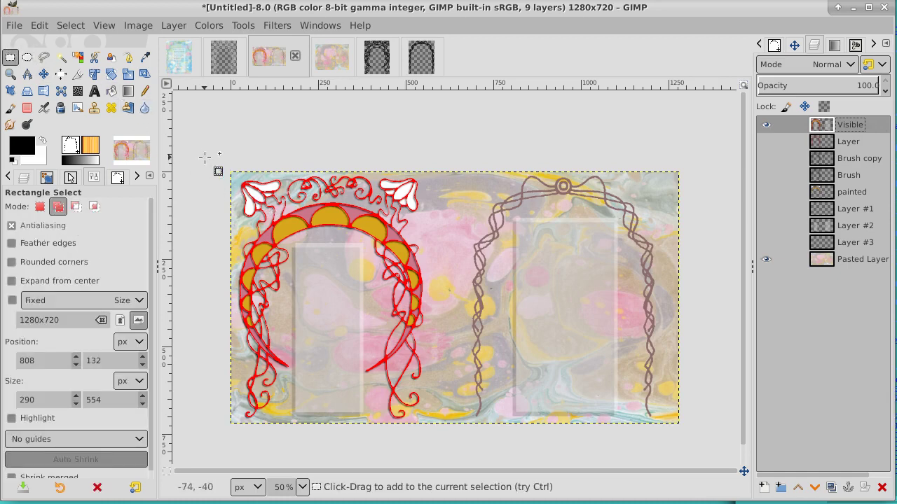
left_click_drag(204, 157, 436, 430)
left_click(40, 25)
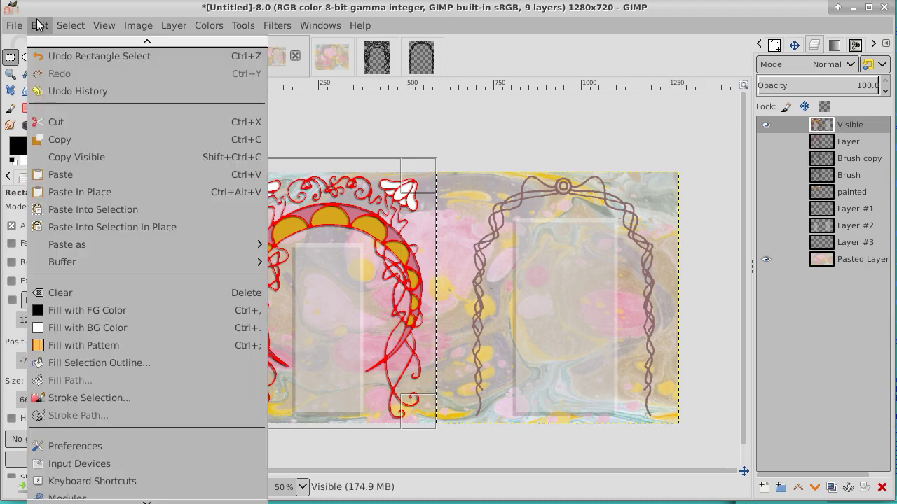
left_click(54, 123)
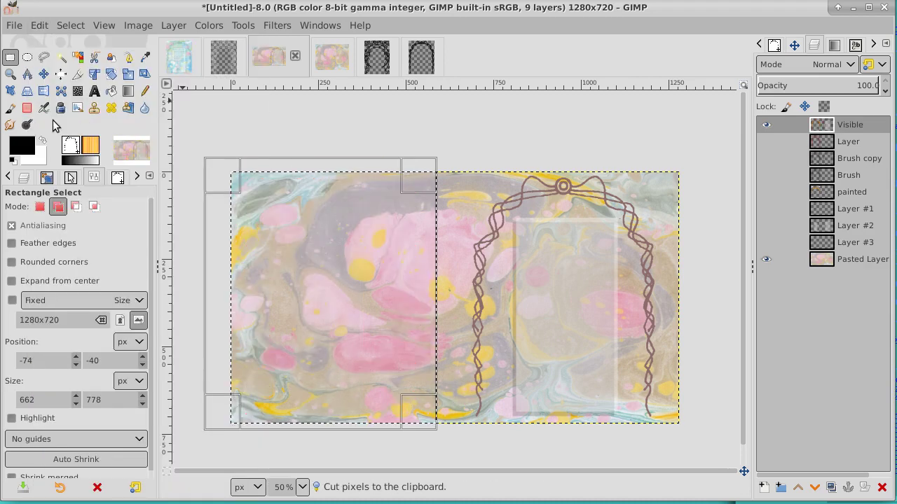
left_click(39, 25)
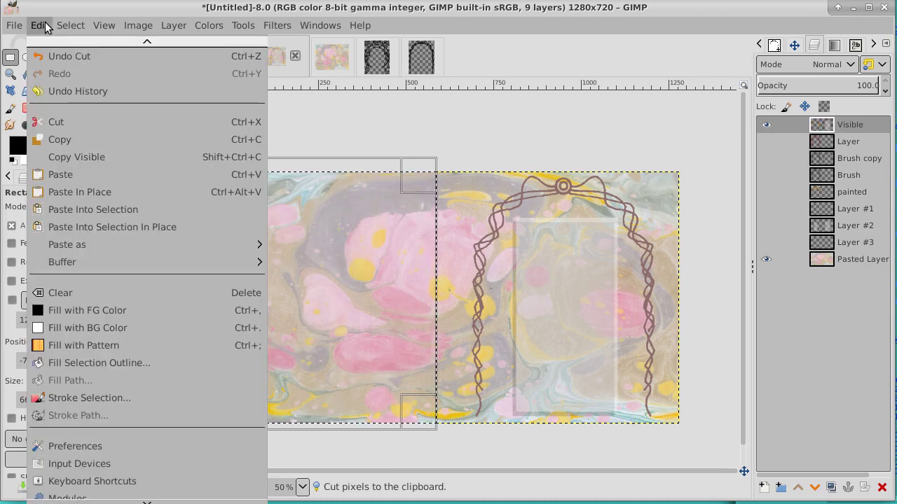
left_click(77, 192)
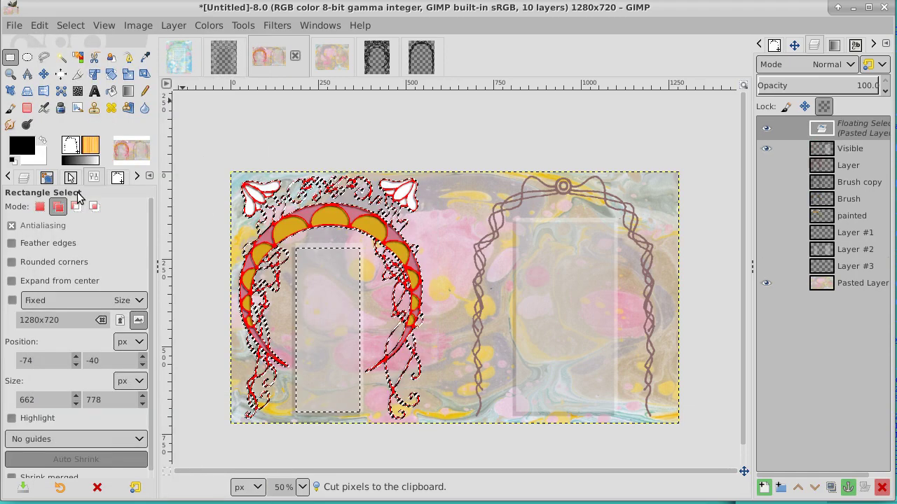
left_click(43, 73)
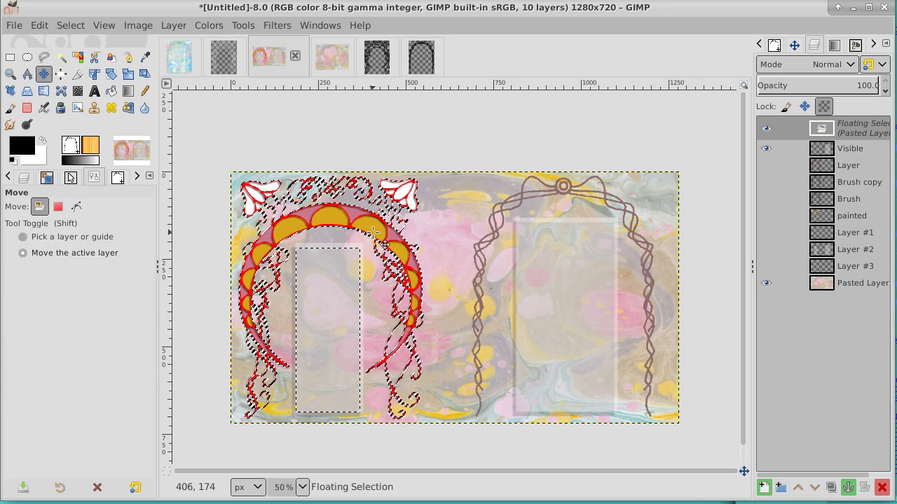
left_click_drag(376, 231, 382, 232)
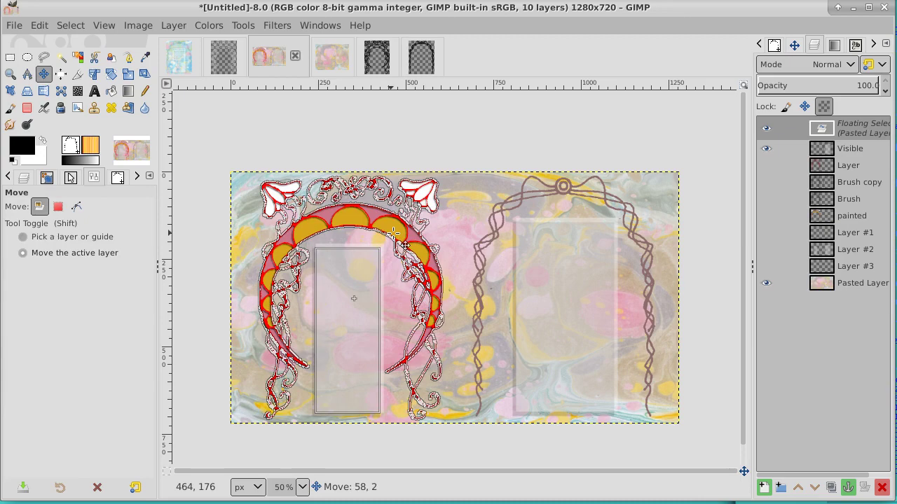
left_click_drag(393, 234, 395, 234)
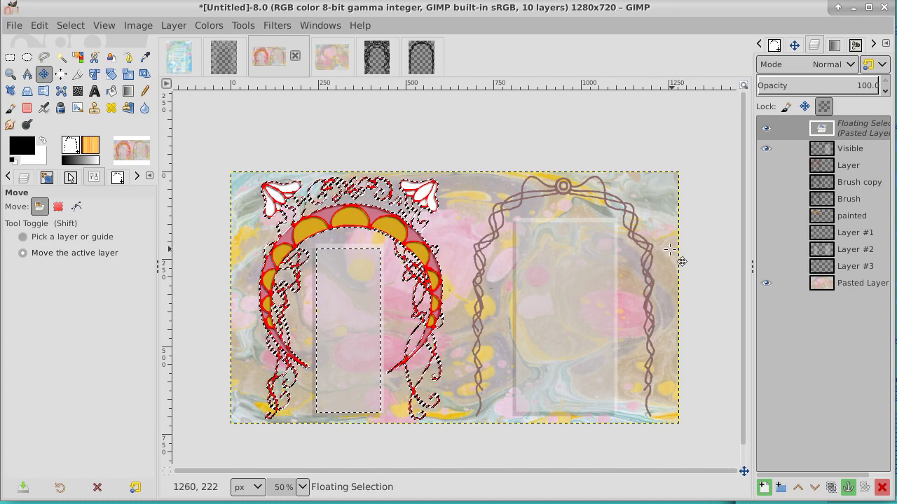
Turn the floating arch into a new image-size layer, then select the marbled background layer
left_click(81, 25)
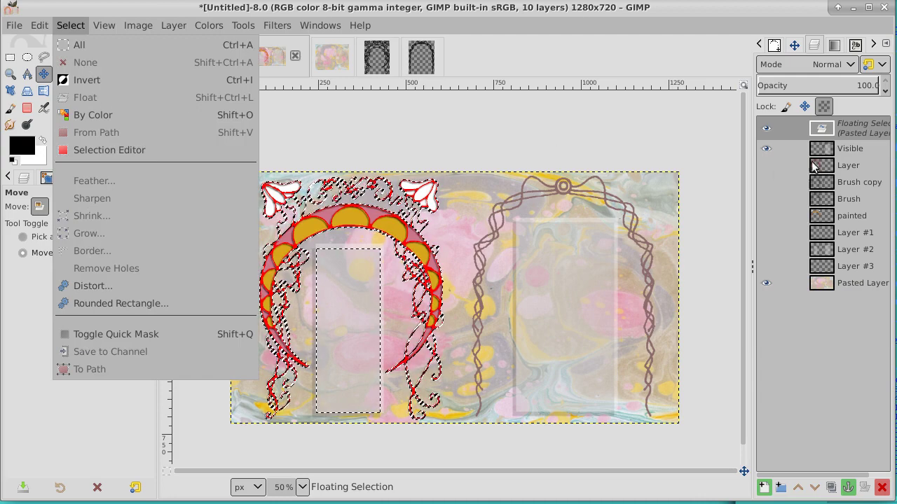
left_click(874, 129)
right_click(874, 129)
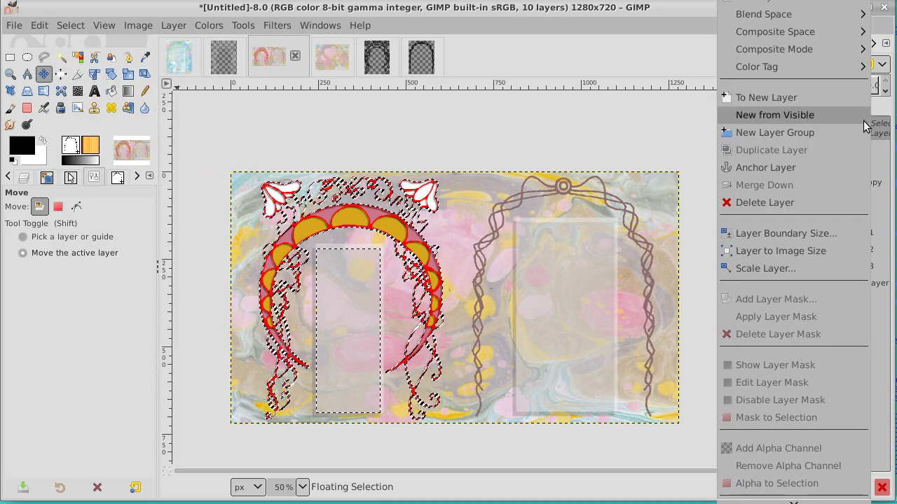
left_click(825, 97)
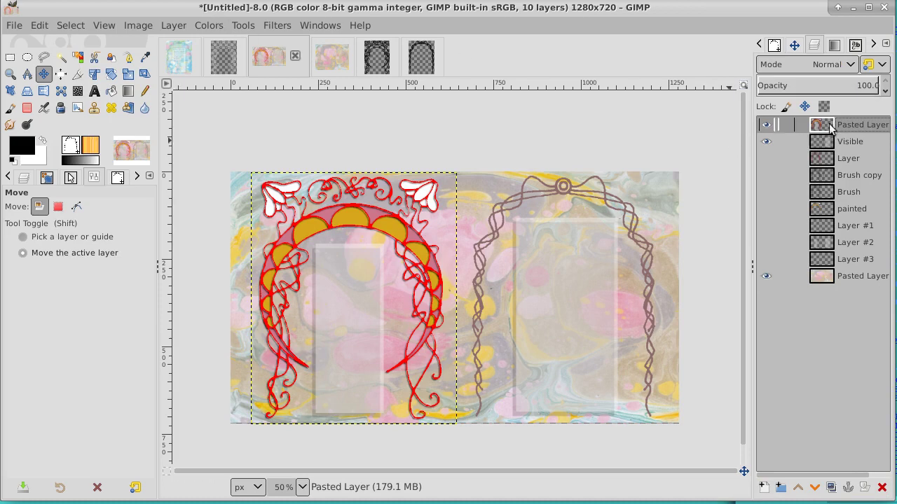
right_click(862, 129)
left_click(834, 249)
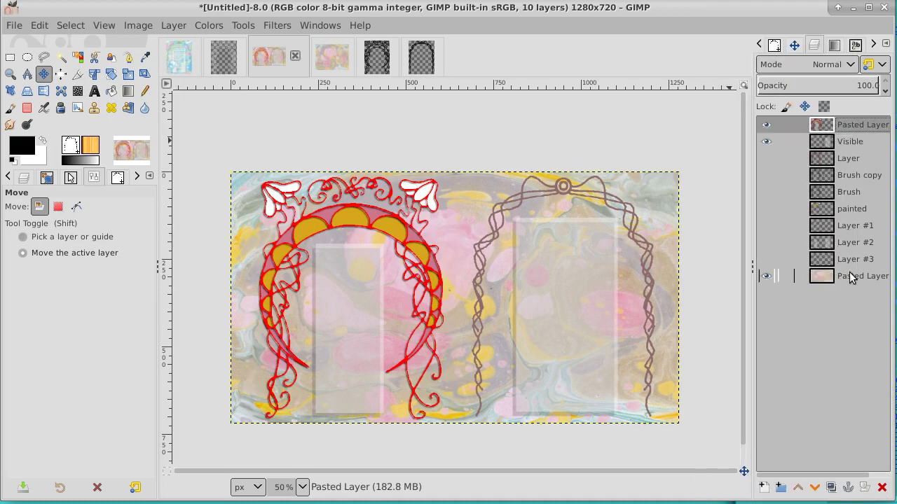
left_click(849, 275)
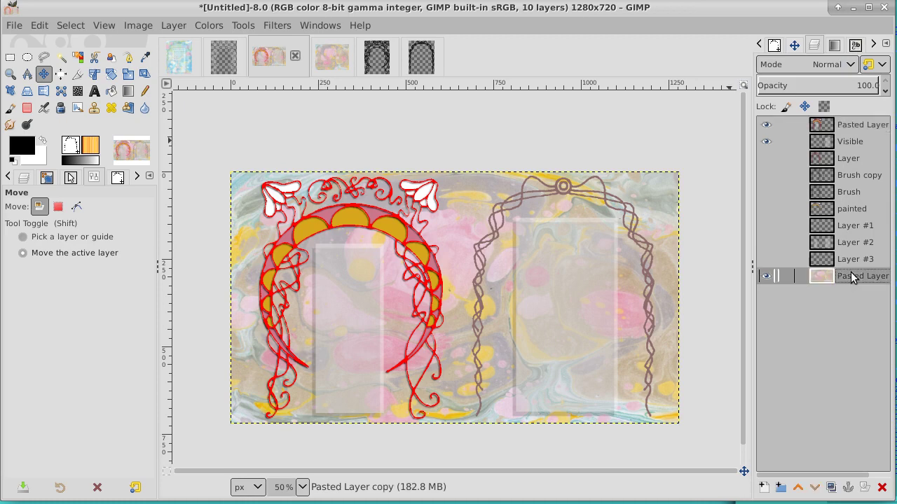
Select an inset rectangle, add empty Layer #4, and start picking a Bucket Fill foreground colour
left_click(9, 58)
left_click_drag(242, 194, 669, 405)
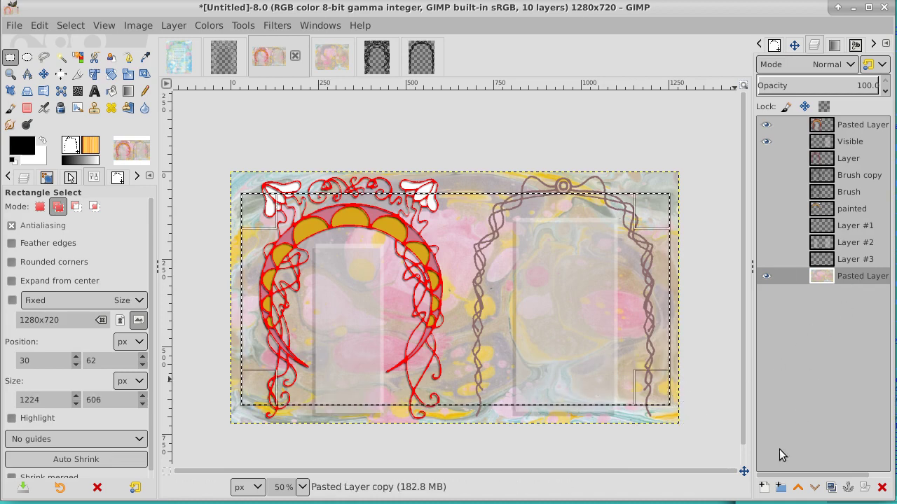
left_click(763, 487)
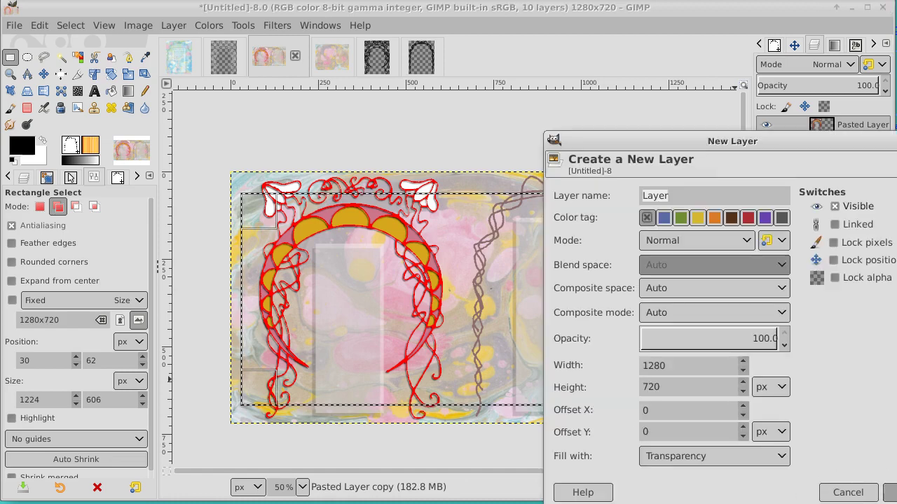
key("Return")
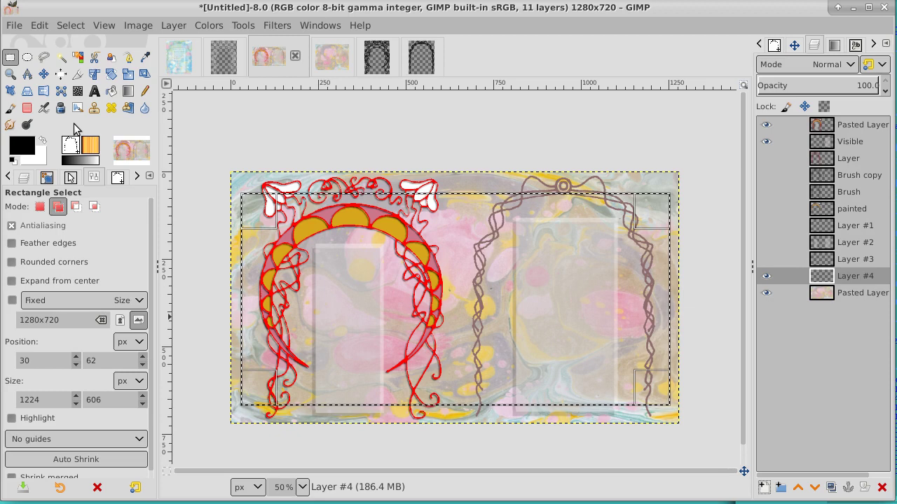
left_click(110, 90)
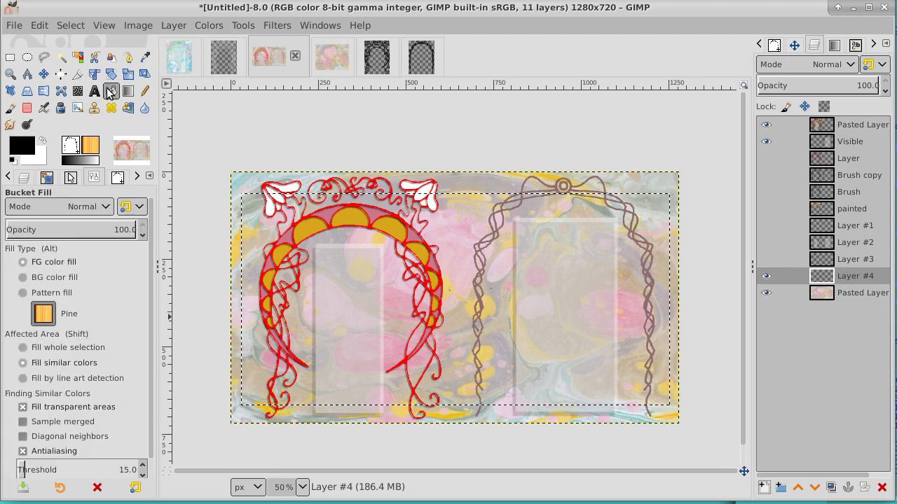
left_click(23, 145)
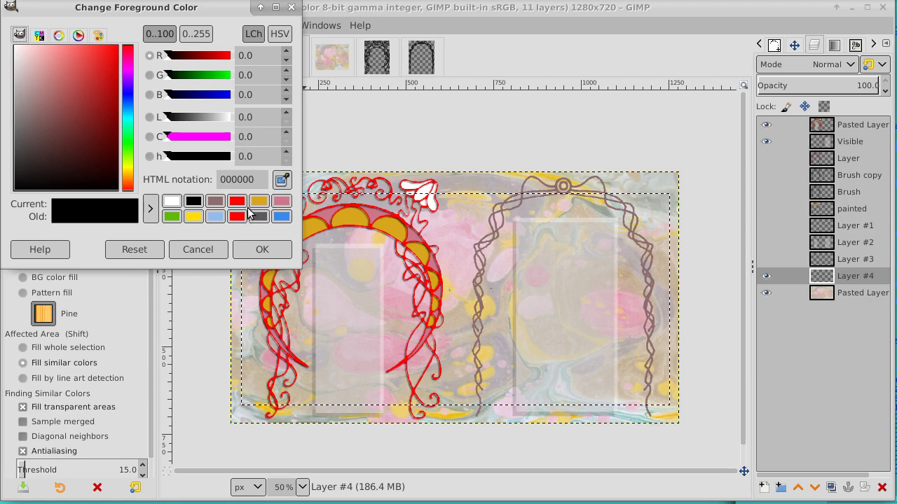
Fill the selected frame area with yellow foreground ffdd02
left_click(193, 218)
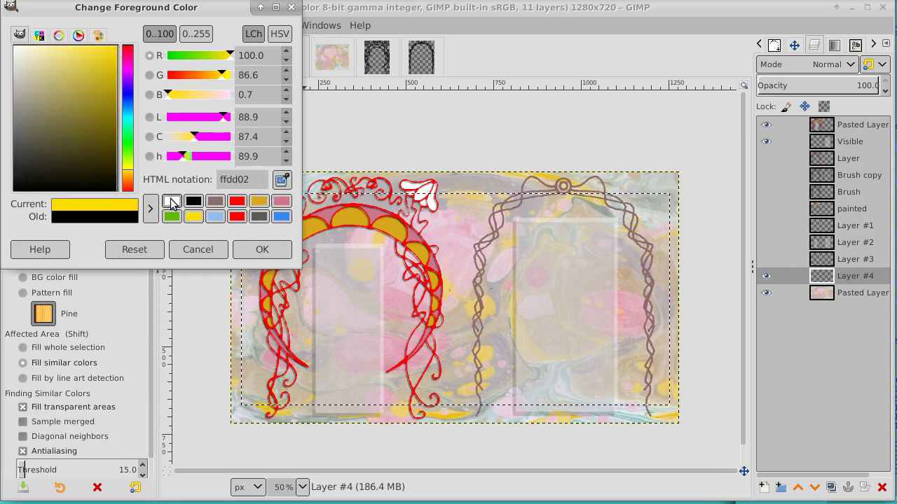
left_click(262, 251)
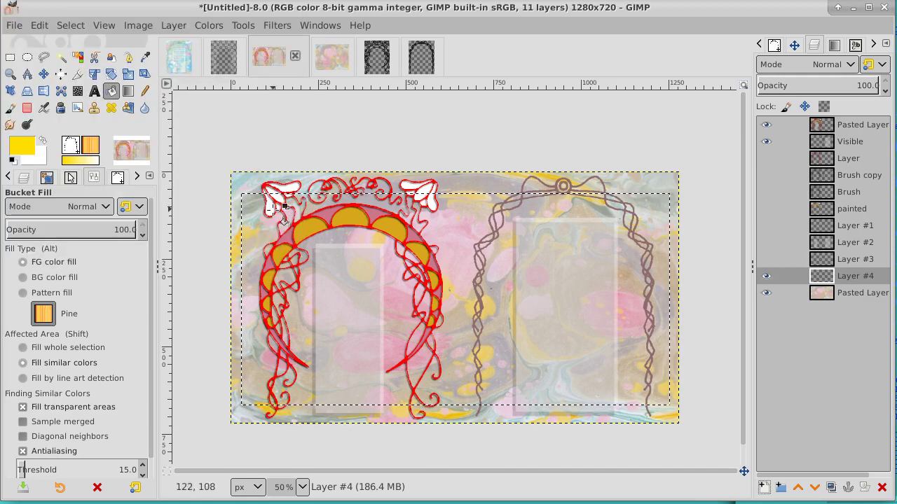
left_click(444, 284)
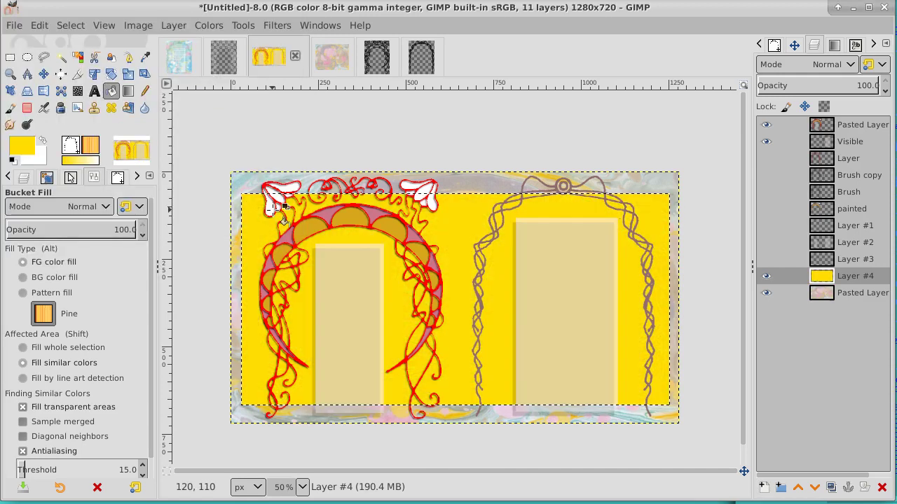
Shrink the selection by 16 px and delete the yellow inside it
left_click(71, 25)
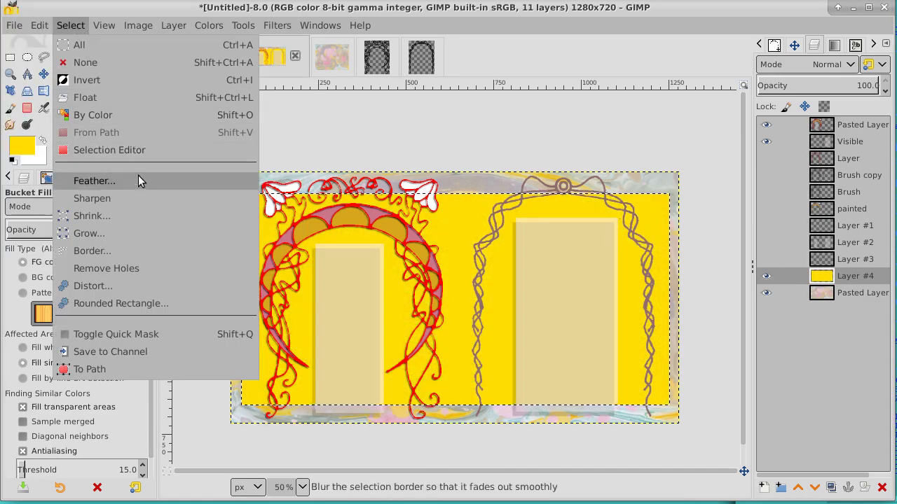
left_click(132, 216)
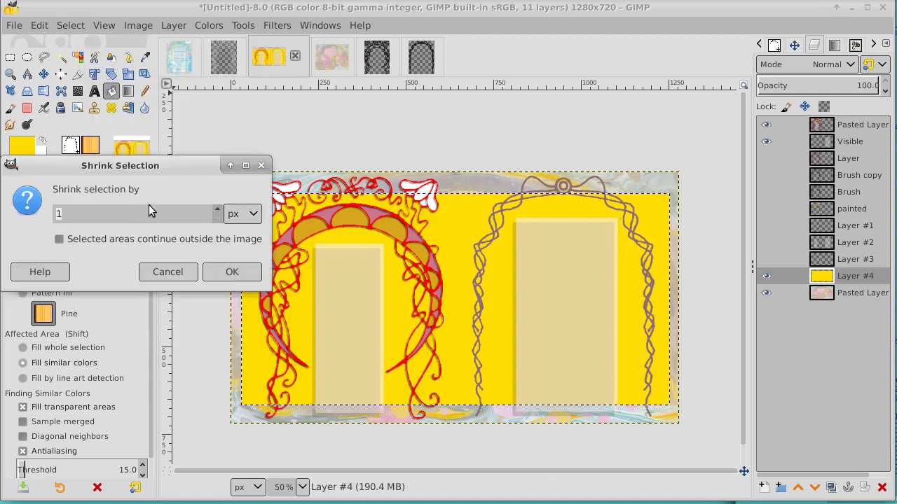
left_click(219, 211)
left_click(218, 217)
left_click(218, 218)
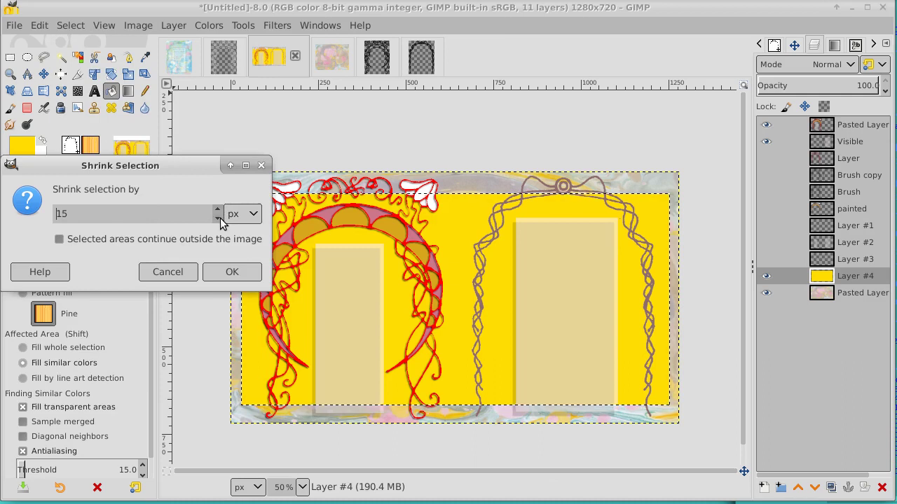
left_click(219, 211)
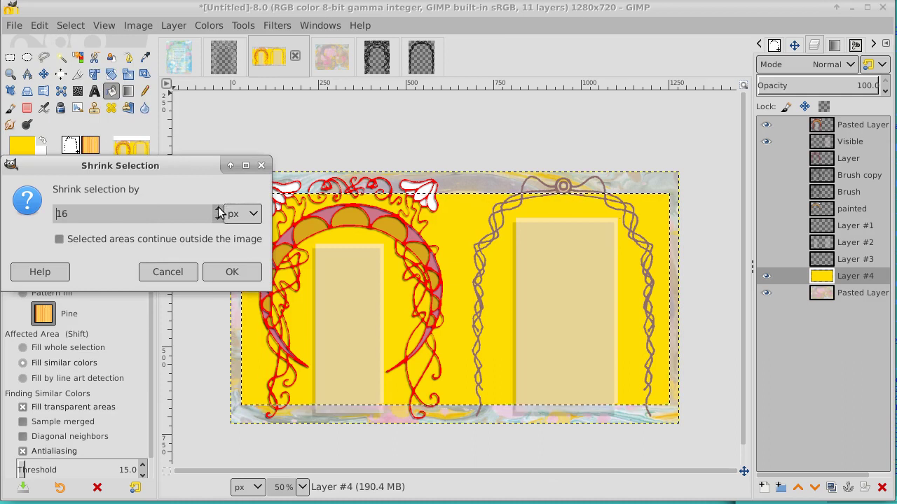
left_click(232, 270)
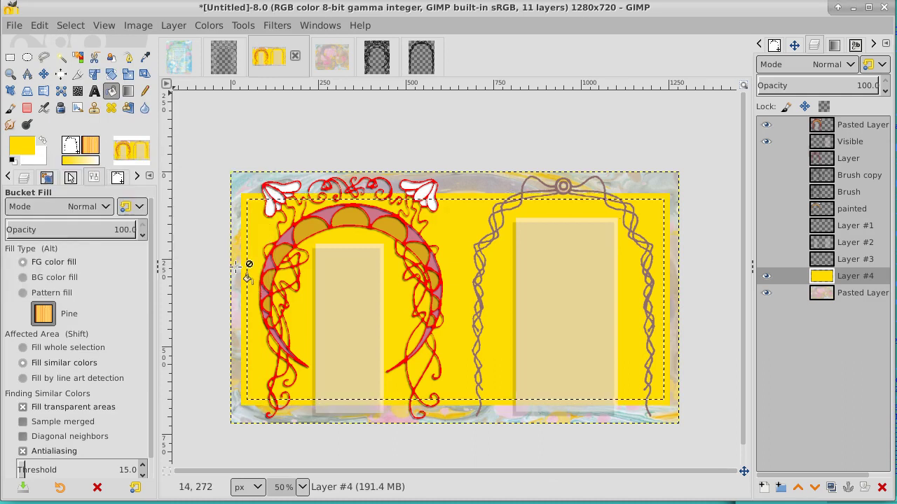
key("Delete")
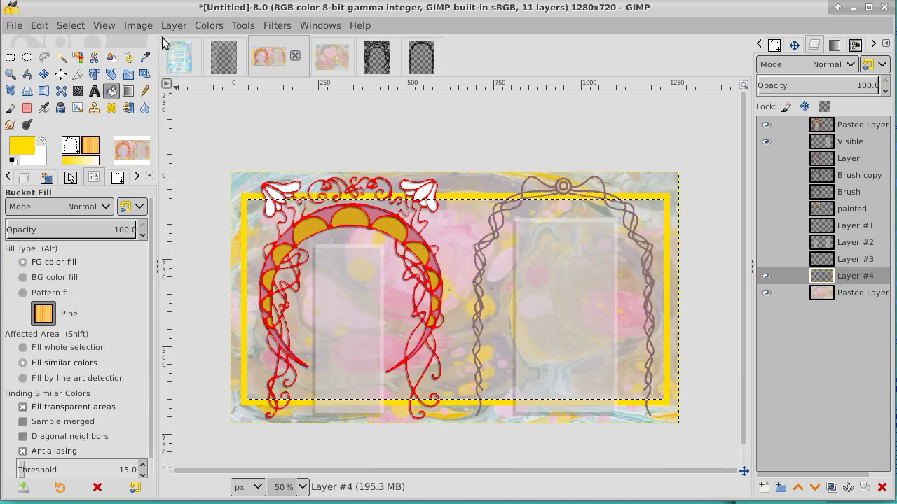
left_click(70, 25)
Deselect, duplicate Layer #4 as Layer #5, and invert the copy to blue
left_click(75, 63)
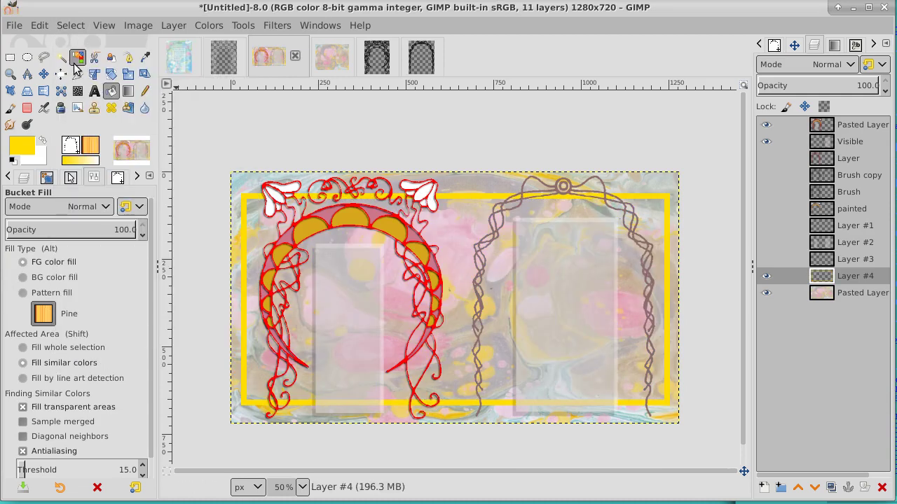
left_click(869, 277)
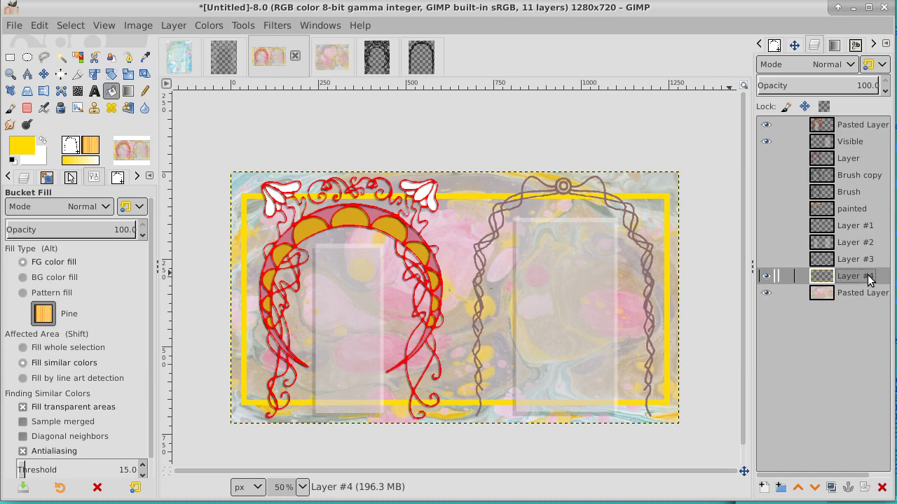
left_click(831, 488)
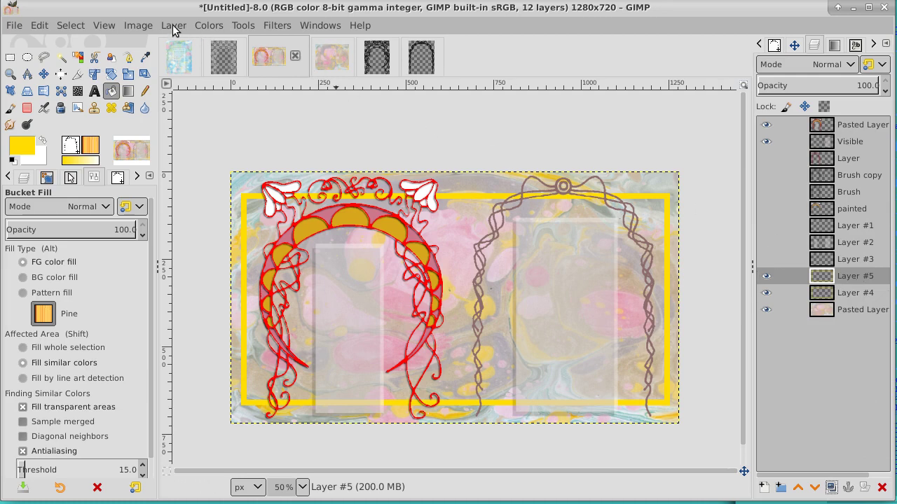
left_click(208, 27)
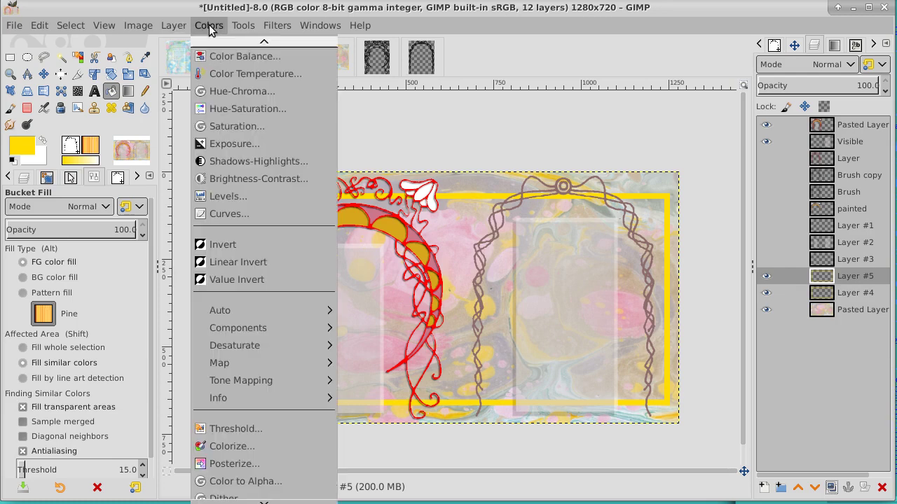
left_click(233, 244)
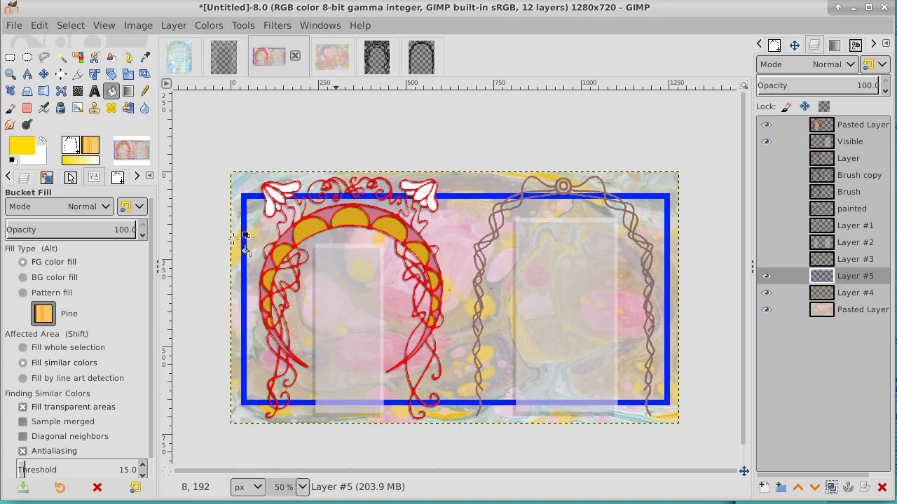
Raise Layer #4 above Layer #5 in the layer stack
left_click(850, 295)
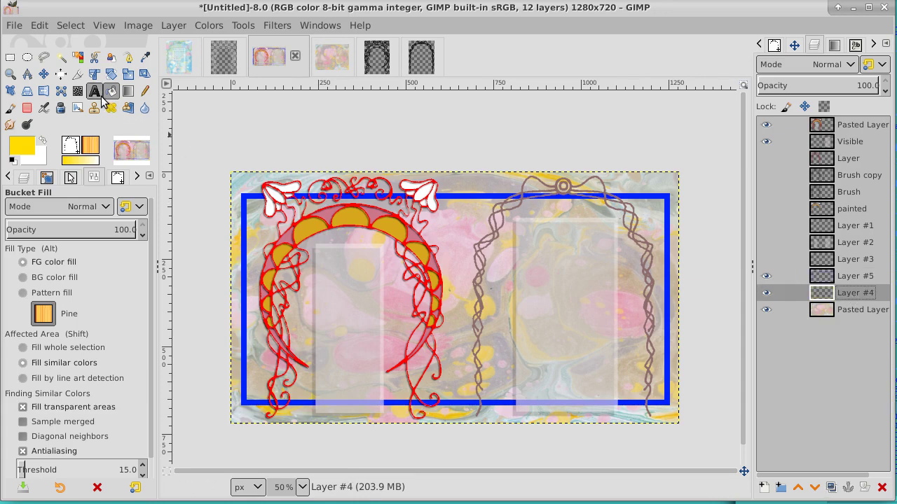
left_click(44, 75)
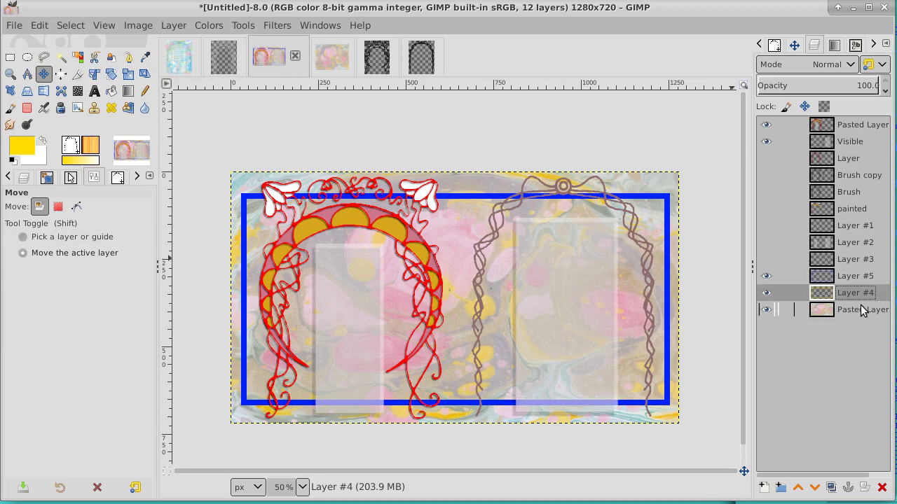
left_click(798, 488)
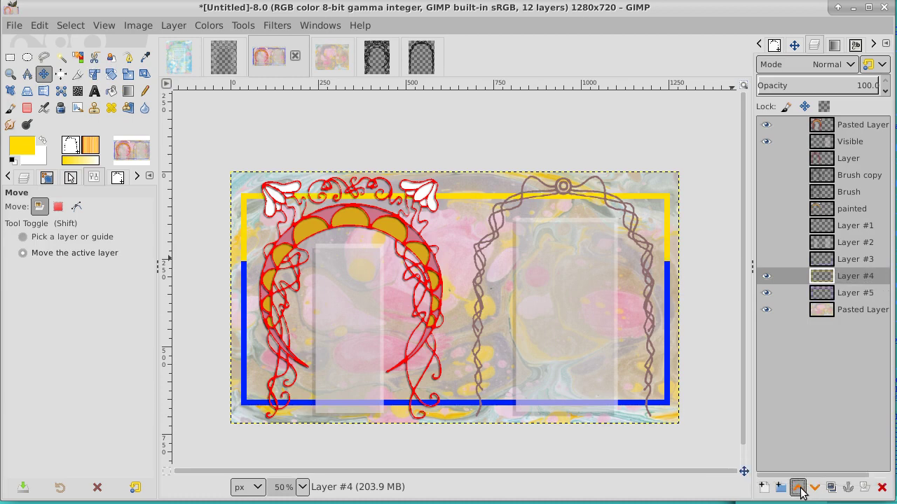
Nudge Layer #5's blue frame two pixels down and three pixels left
left_click(842, 290)
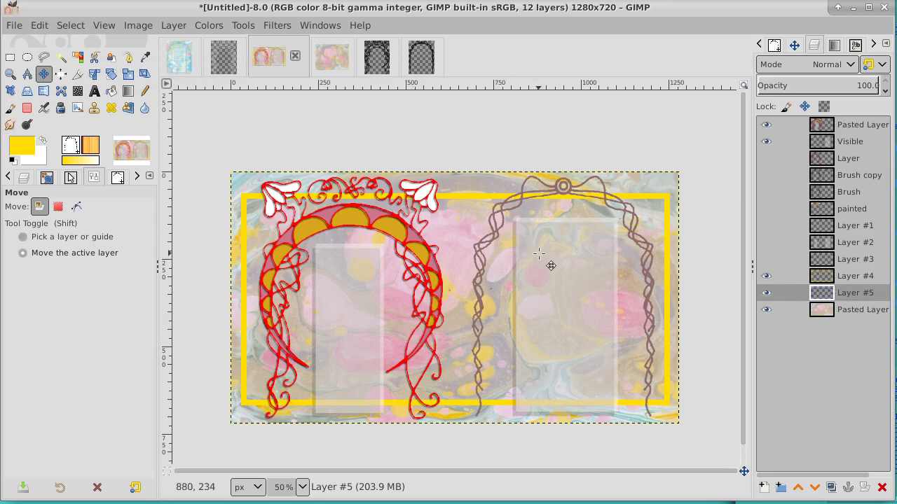
key("Down")
key("Down")
key("Down")
key("Down")
key("Down")
key("Down")
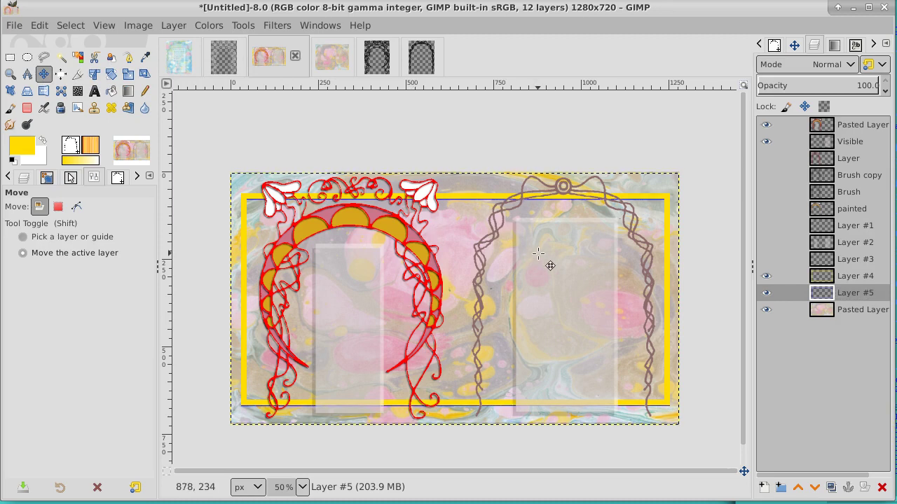
key("Down")
key("Down")
key("Left")
key("Left")
key("Left")
key("Left")
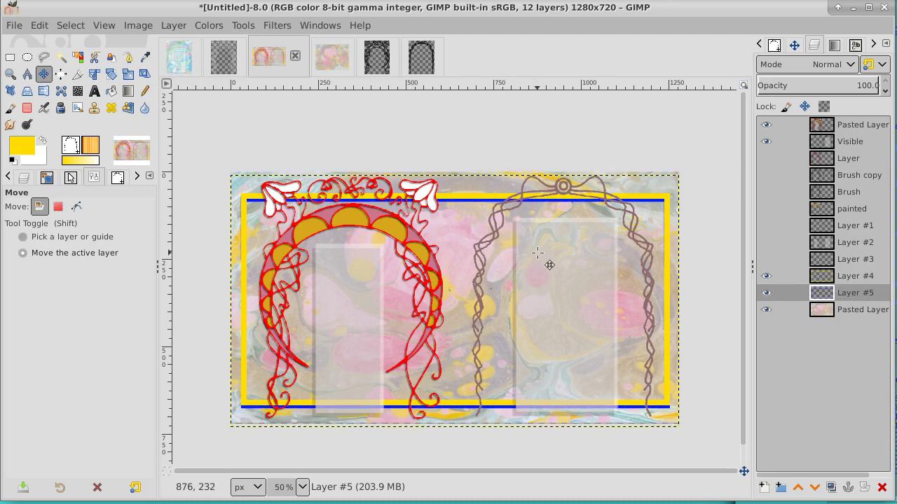
key("Left")
key("Left")
key("Left")
key("Left")
key("Left")
key("Left")
key("Left")
key("Left")
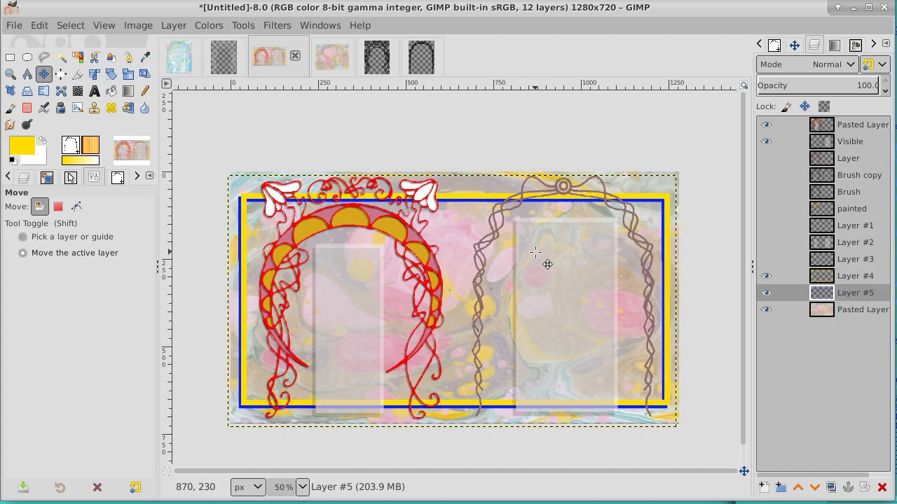
key("Left")
key("Left")
key("Left")
key("Left")
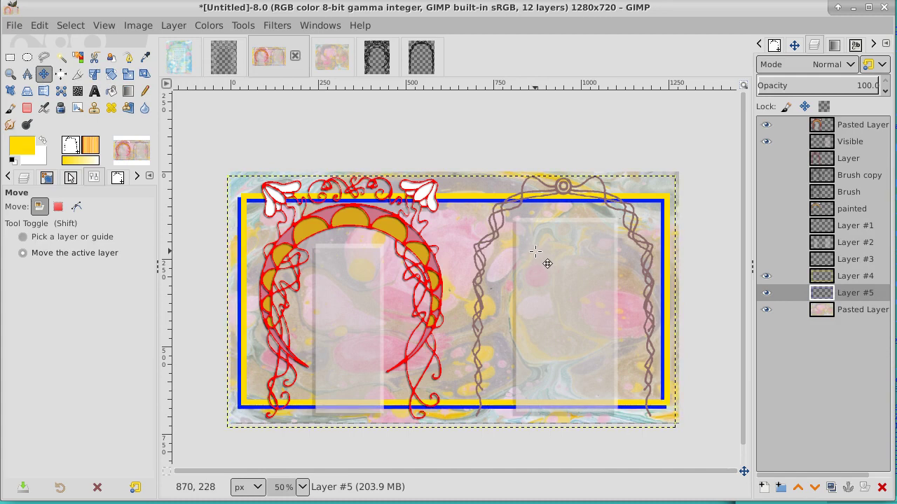
Resize Layer #5 to image size and lower its opacity to about 35%
right_click(879, 298)
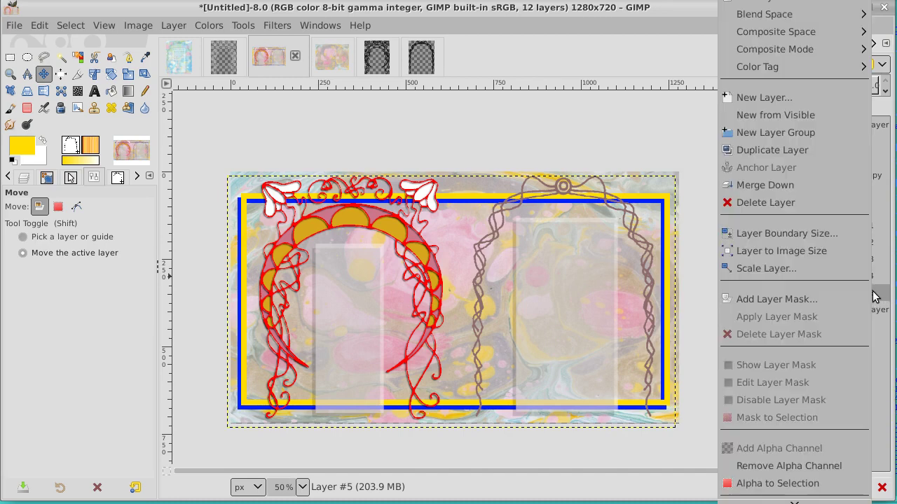
left_click(859, 250)
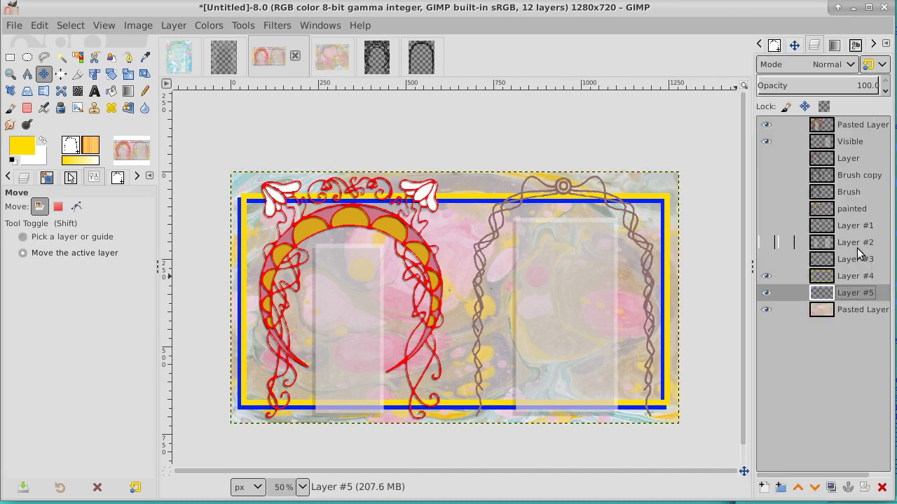
left_click_drag(845, 83, 820, 92)
mouse_move(810, 93)
left_mouse_down()
mouse_move(776, 96)
mouse_move(800, 94)
left_mouse_up()
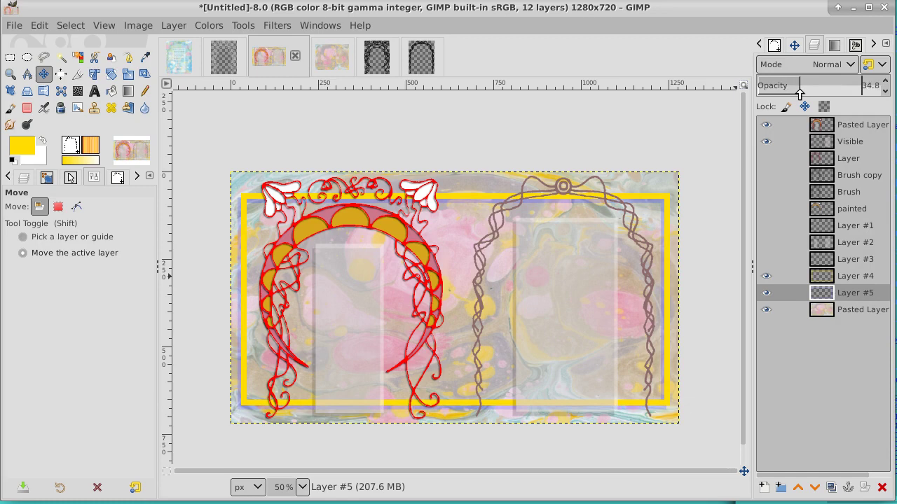
left_click(851, 277)
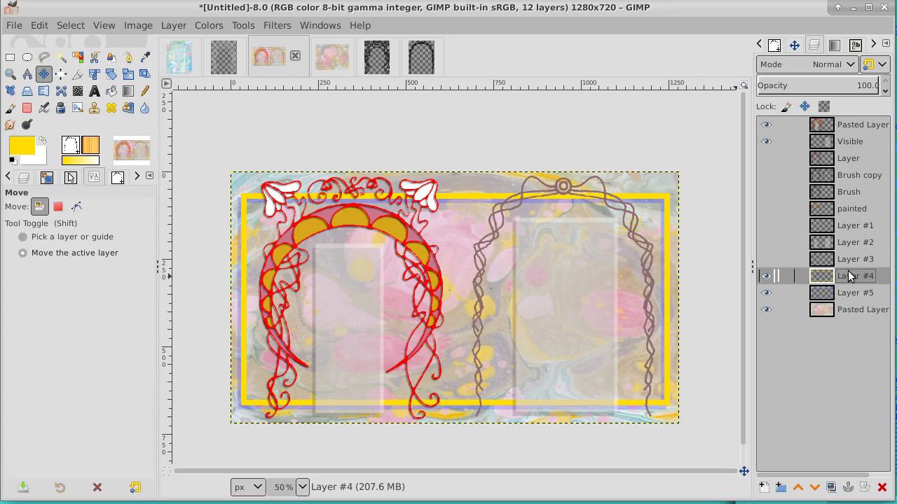
Fuzzy-select the yellow frame border
left_click(766, 260)
left_click(766, 261)
left_click(766, 261)
left_click(766, 261)
left_click(60, 56)
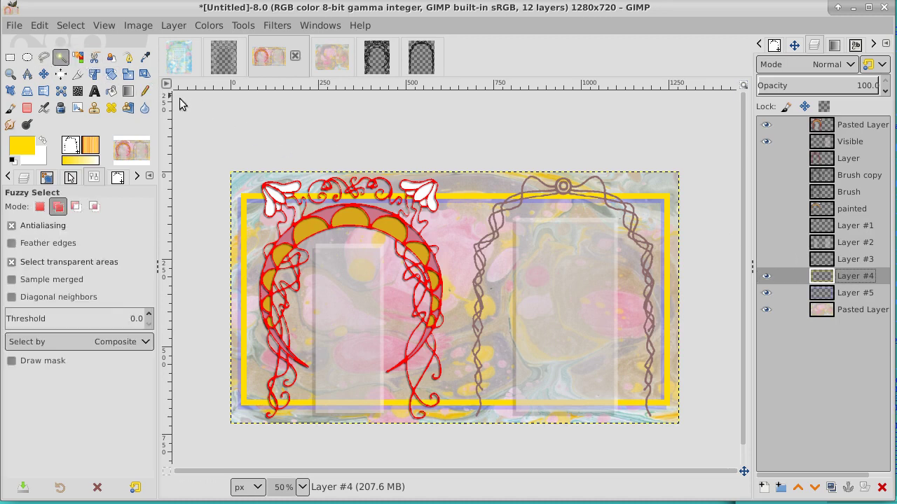
left_click(482, 196)
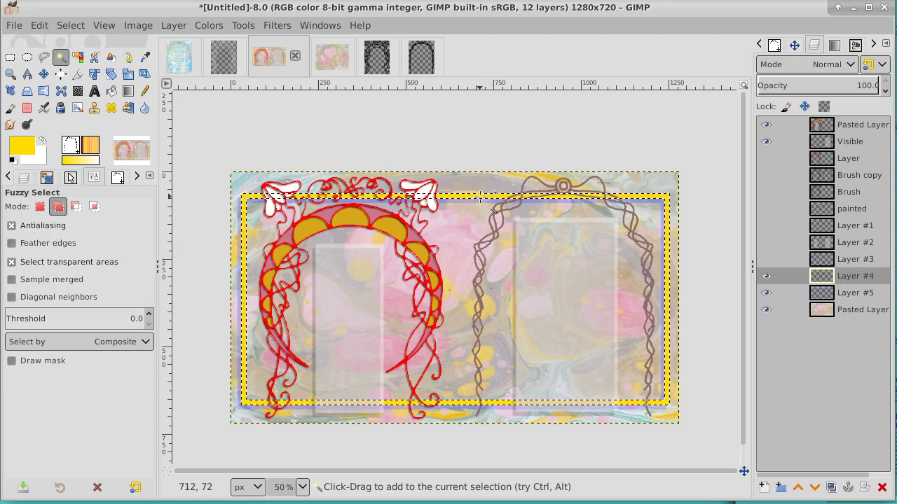
On visible Layer #3, invert the selection and set up black Bucket Fill
left_click(766, 259)
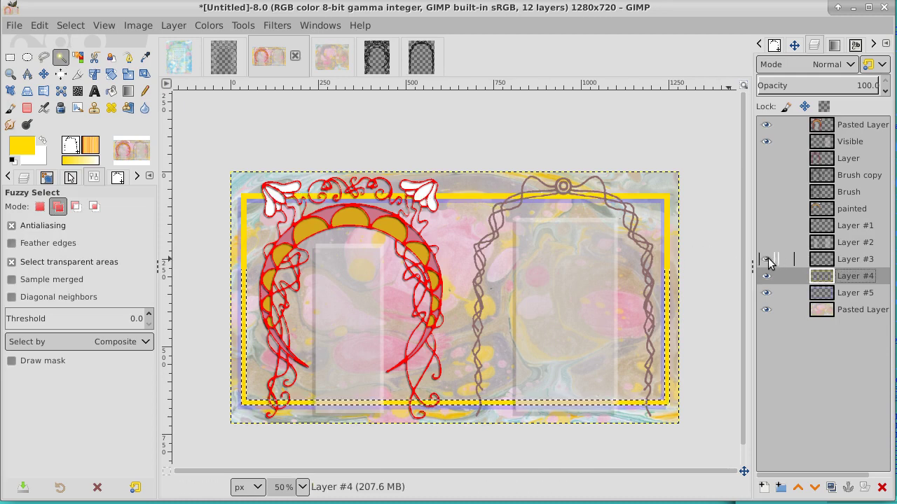
left_click(861, 261)
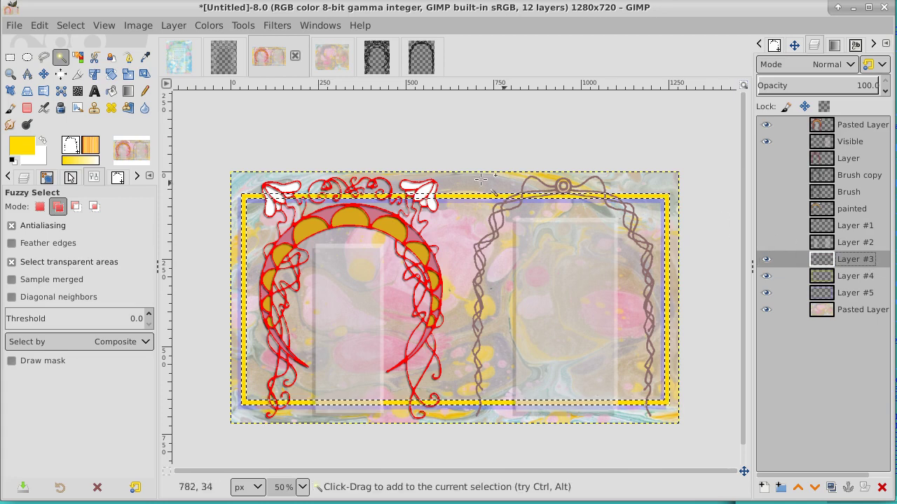
left_click(70, 25)
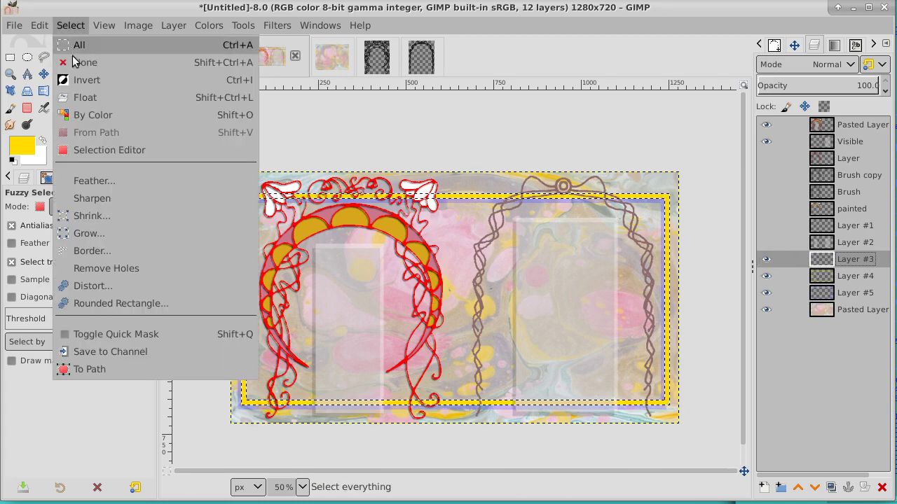
left_click(77, 81)
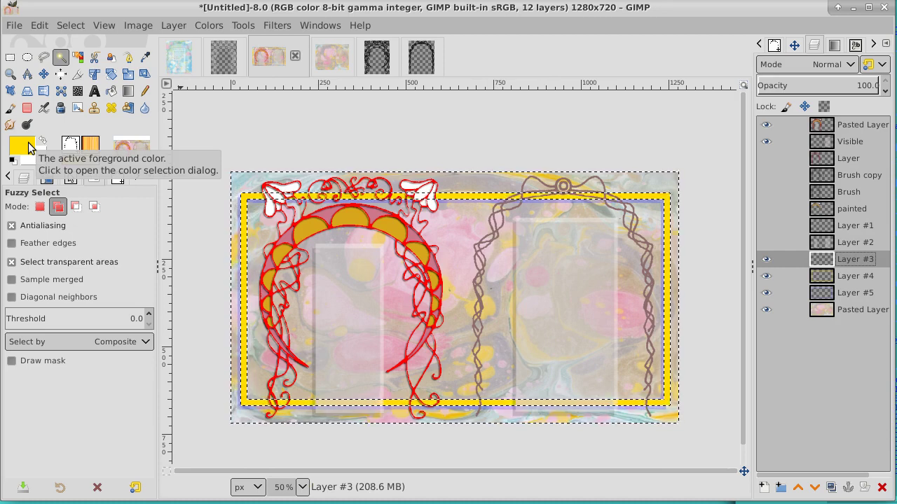
left_click(12, 162)
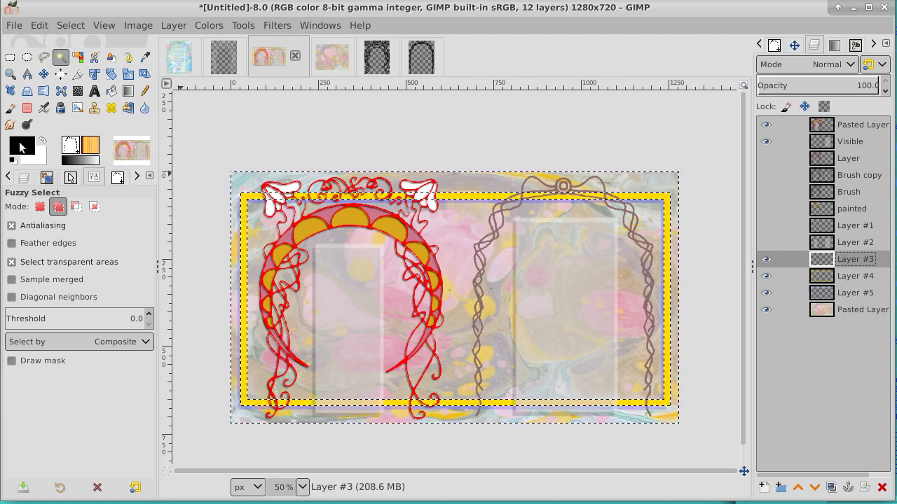
left_click(112, 91)
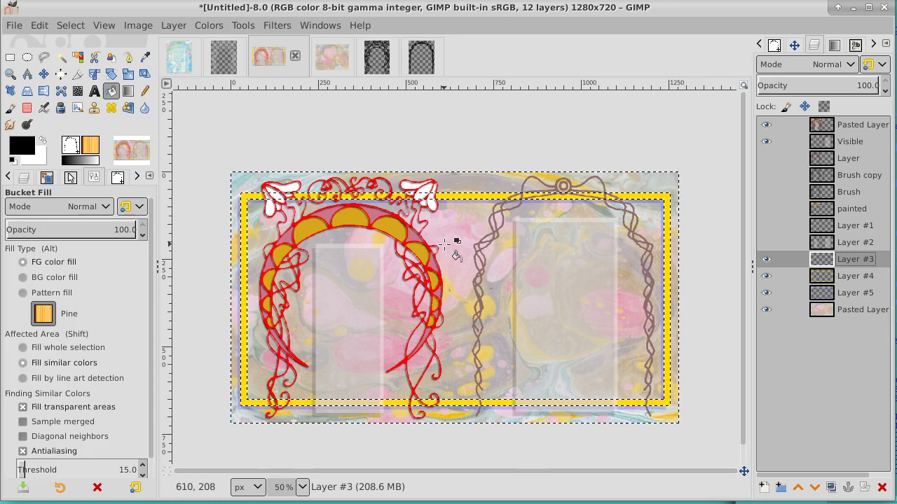
Fill the selection black on Layer #3 and shrink it by 2 px
left_click(445, 244)
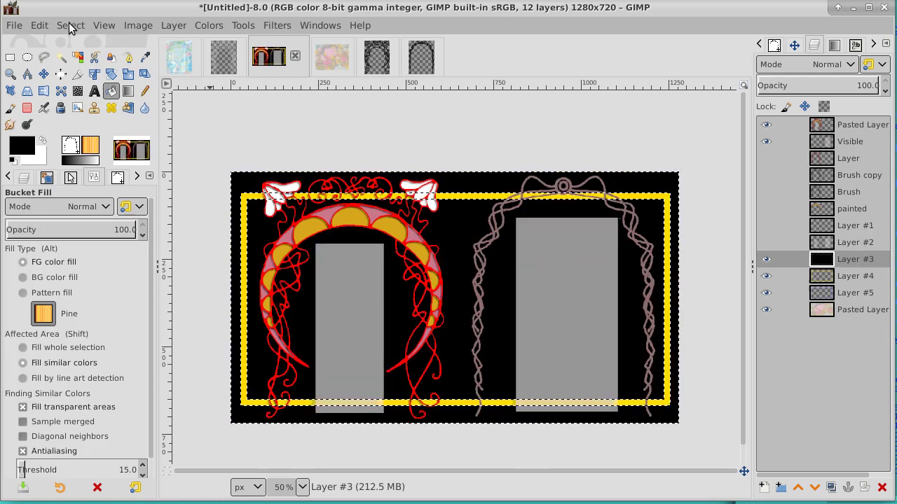
left_click(70, 25)
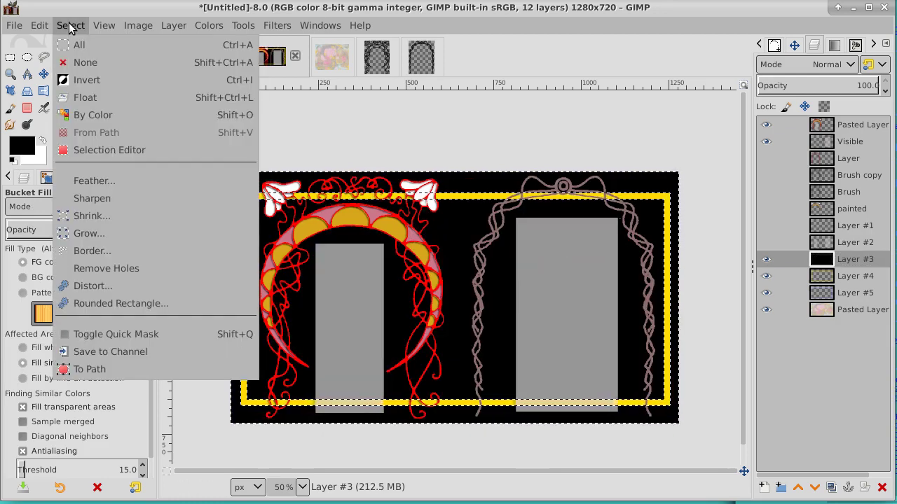
left_click(96, 215)
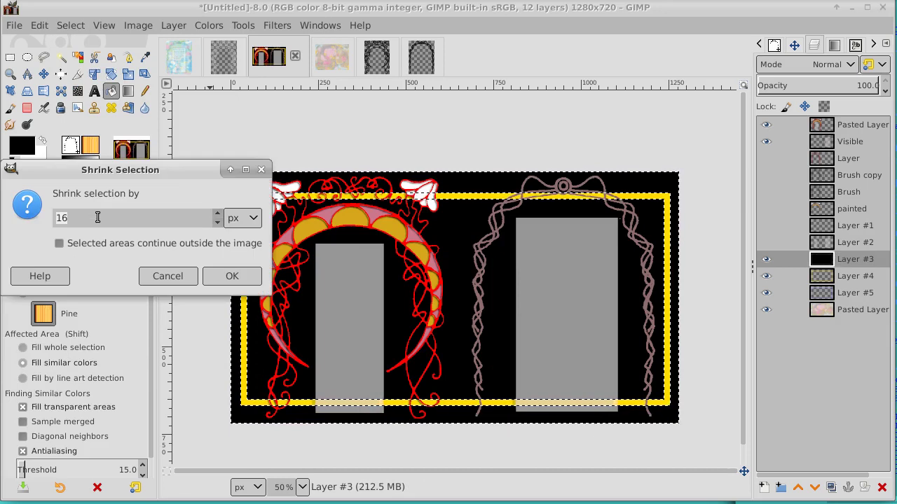
left_click(216, 222)
left_click(217, 222)
left_click(216, 222)
key("BackSpace")
left_click(217, 213)
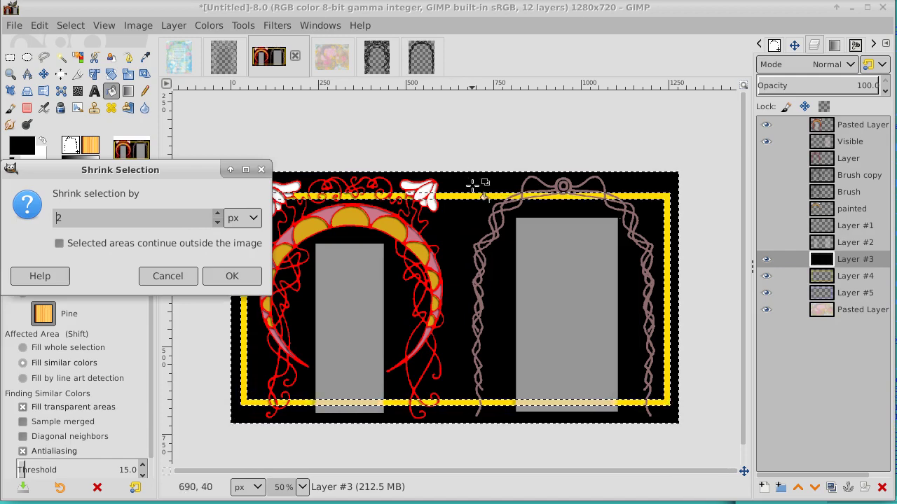
left_click(236, 276)
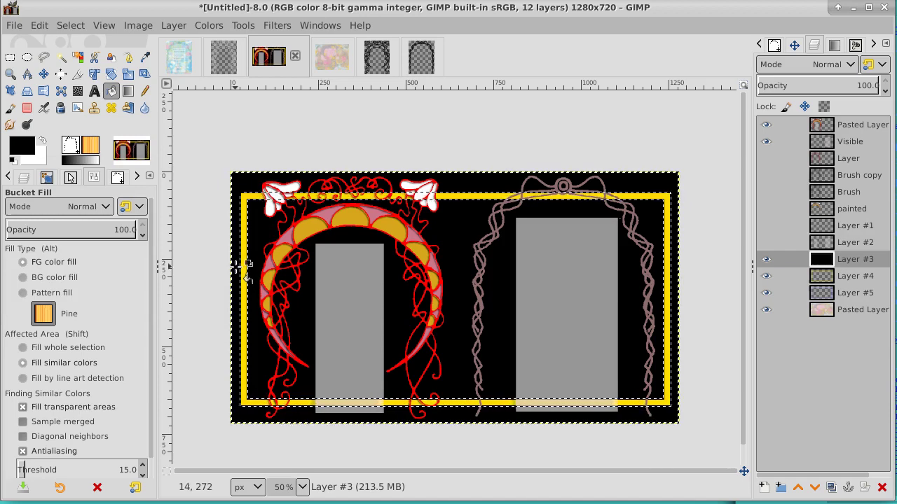
Delete the black inside the shrunk selection and deselect everything
key("Delete")
left_click(70, 25)
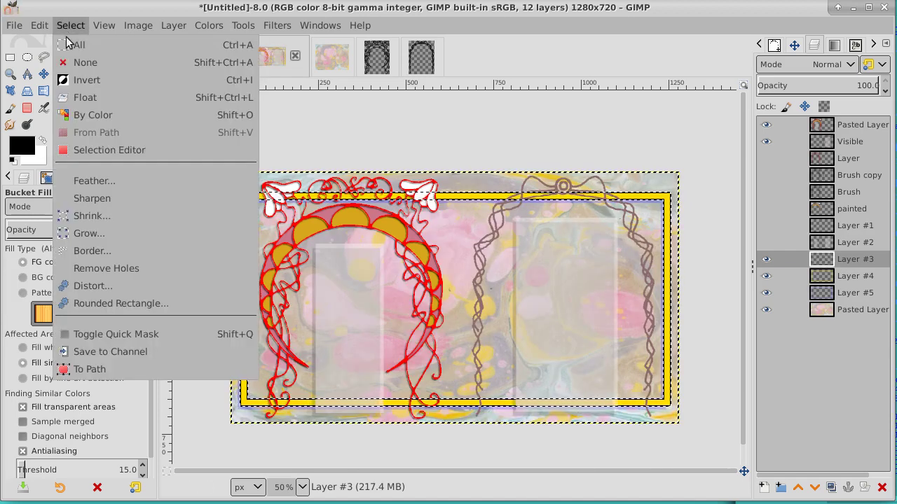
left_click(77, 62)
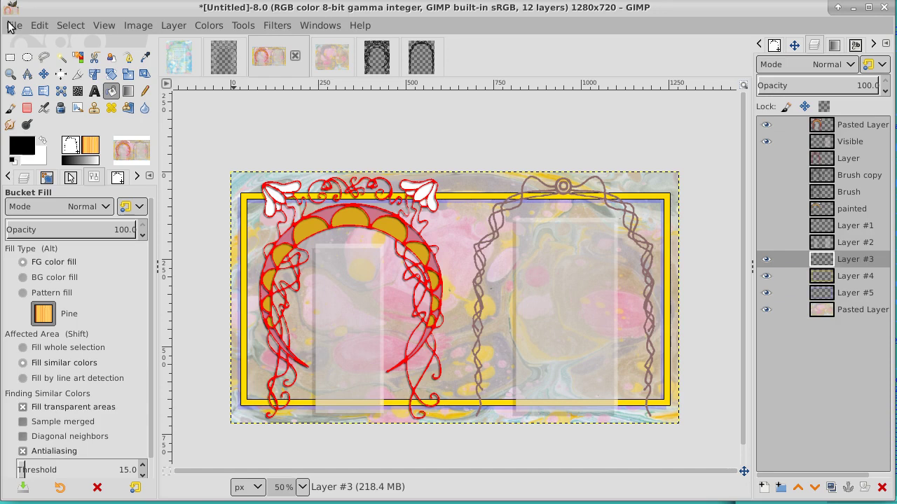
Activate the Text tool with the Standard font at 49 px in black
left_click(93, 92)
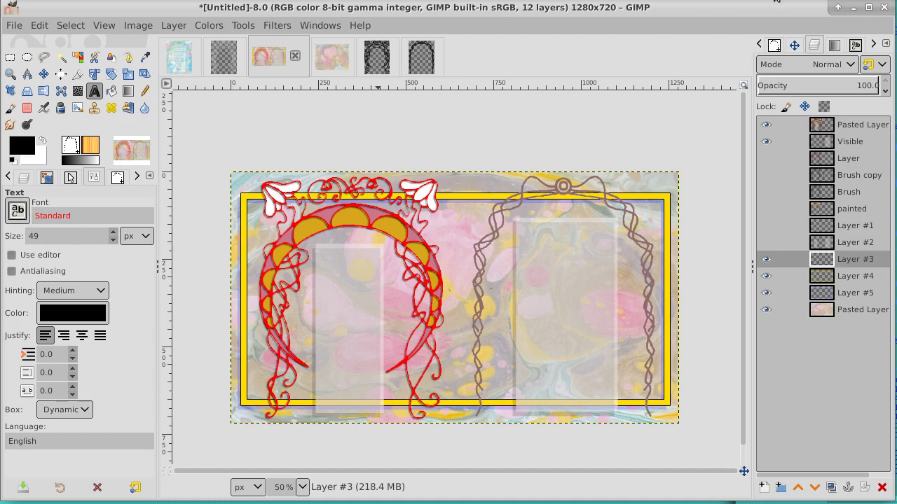
Choose Oliver's Barney from the Fonts list
left_click(854, 45)
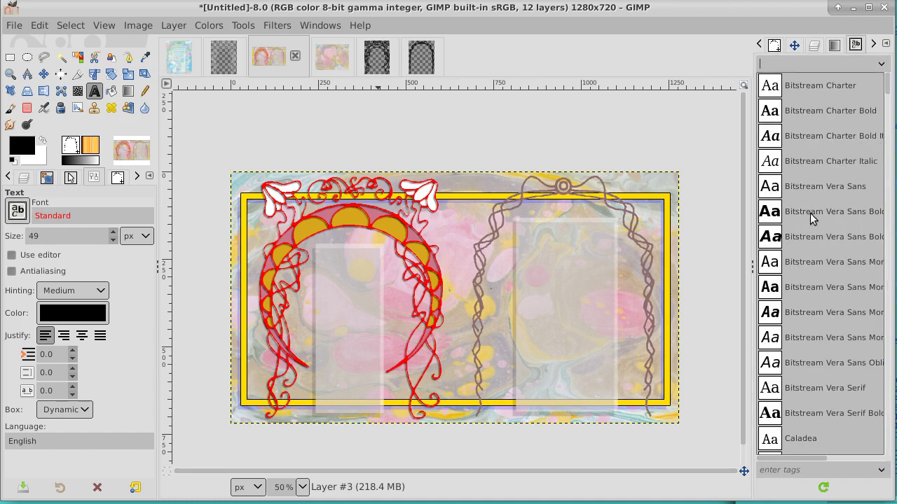
left_click_drag(887, 85, 887, 394)
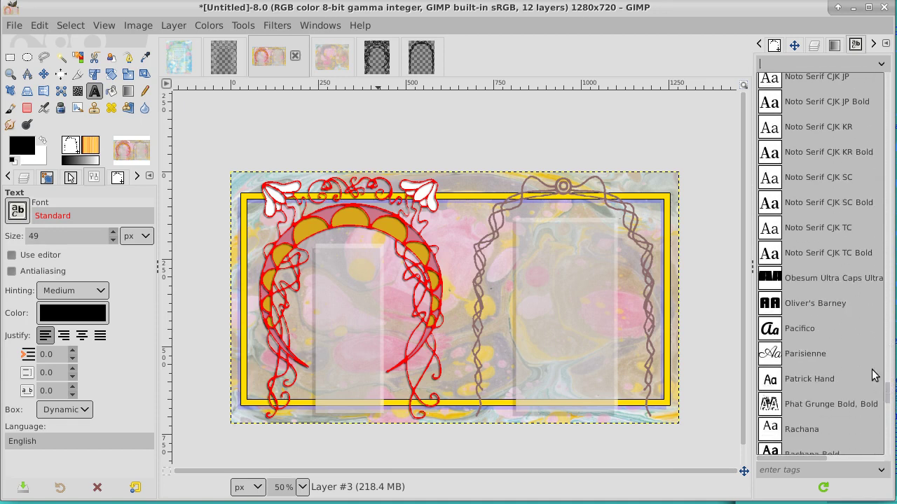
left_click(798, 304)
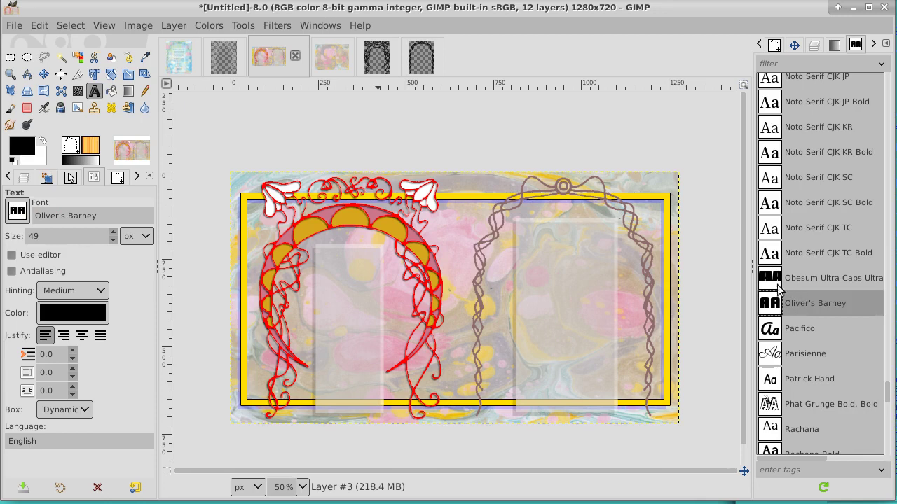
Type 'Gimp' in the left panel and raise its text layer to the top
left_click(257, 260)
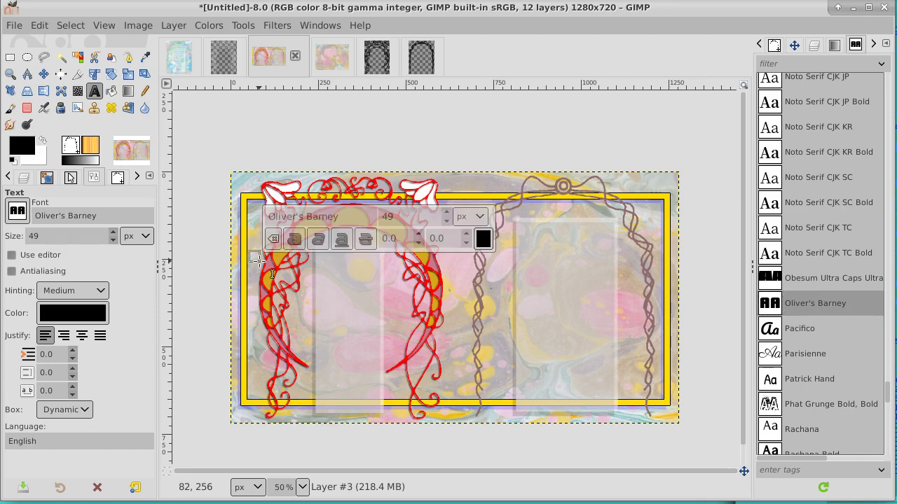
type("Gimp")
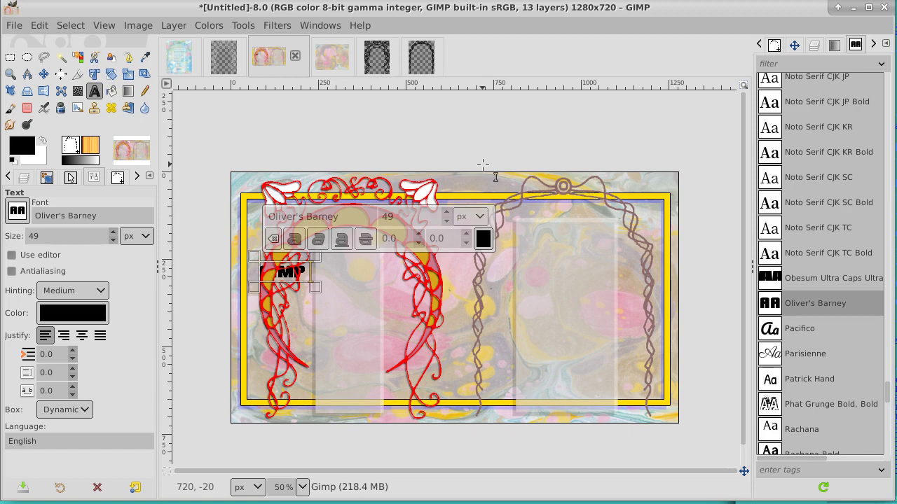
left_click(815, 46)
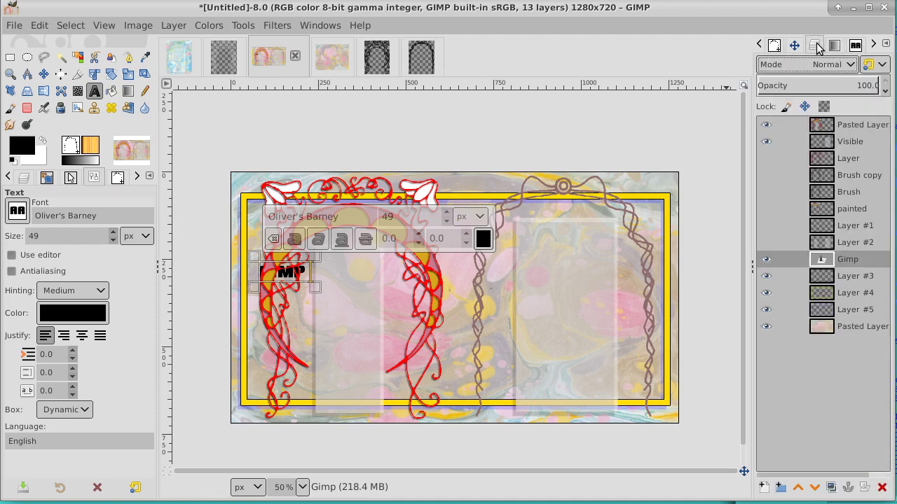
left_click(798, 488)
left_click(799, 488)
left_click(799, 488)
left_click(799, 489)
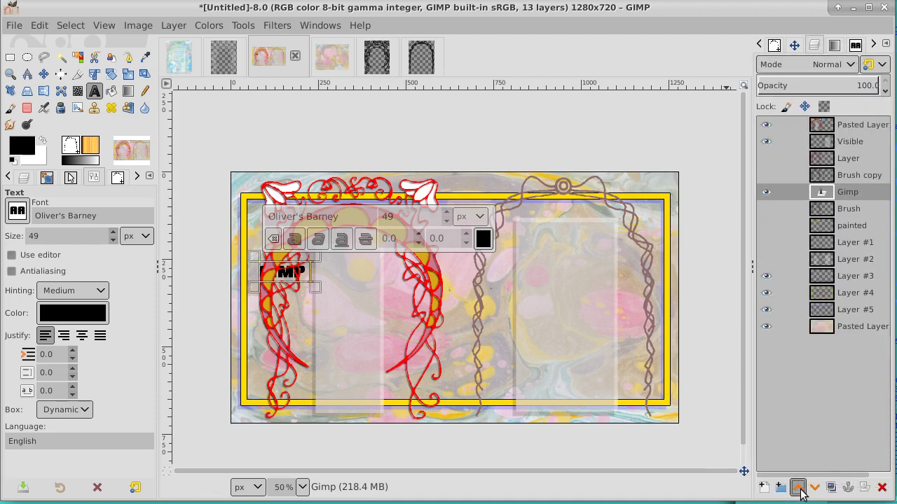
left_click(799, 488)
left_click(798, 489)
left_click(798, 488)
left_click(798, 488)
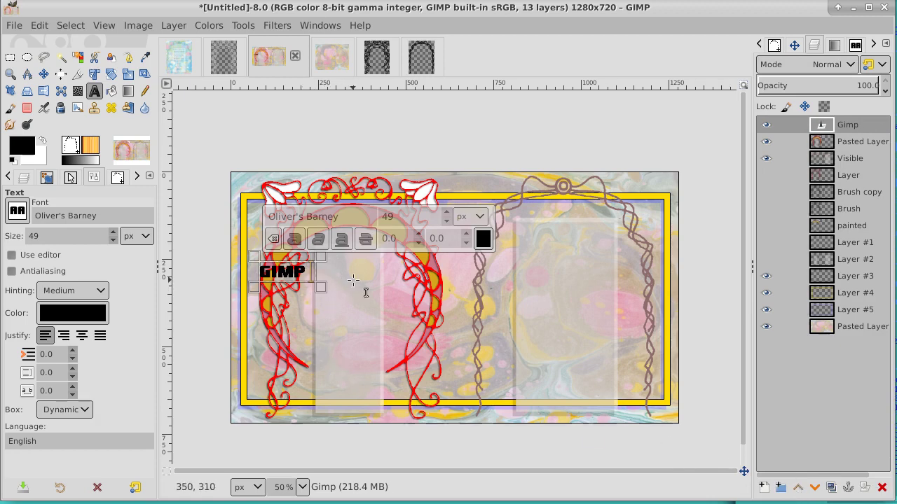
Extend the text with 'Tutorial Clean images make brushes', correcting BRUSHED to BRUSHES
type("Tutorial")
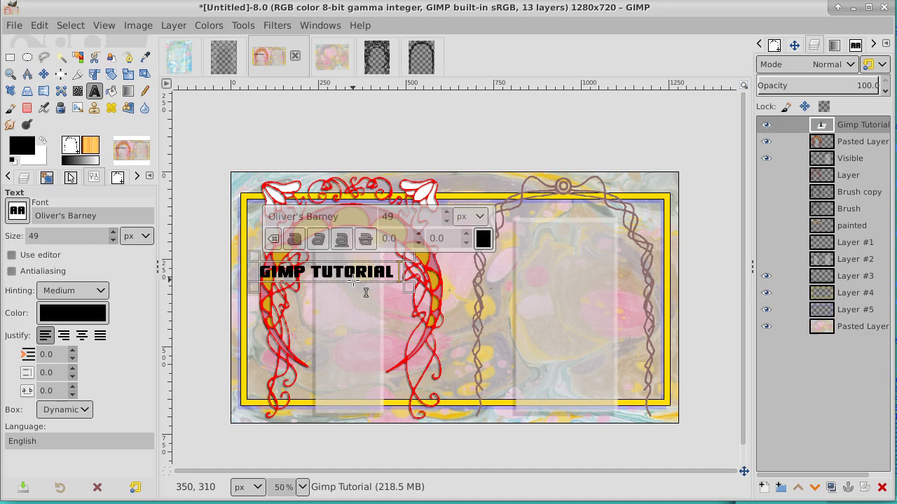
type("Clean")
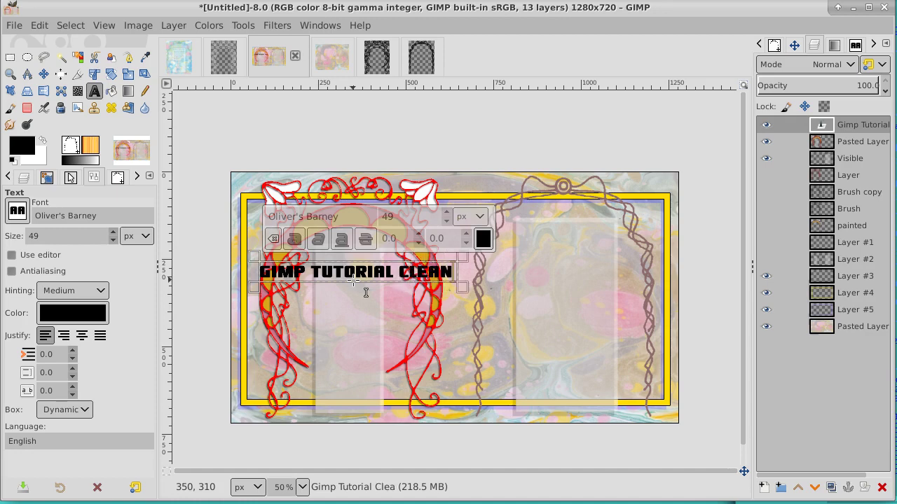
type(" images")
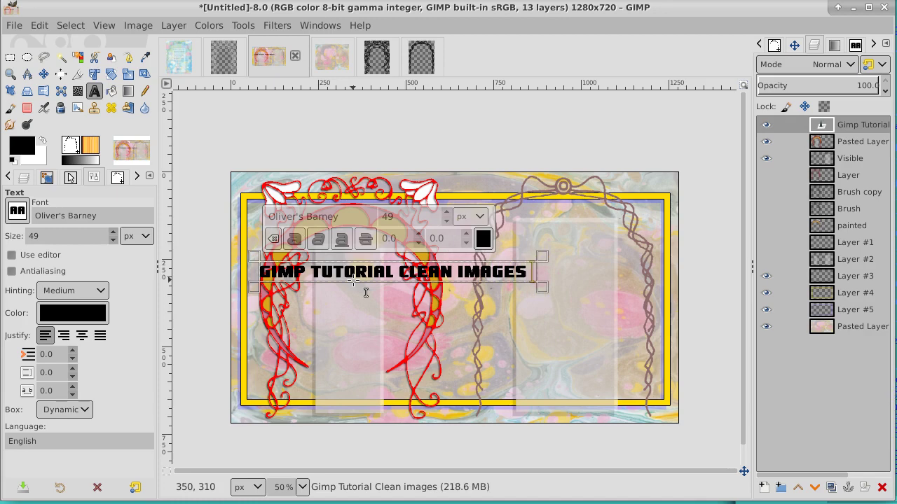
type(" make br")
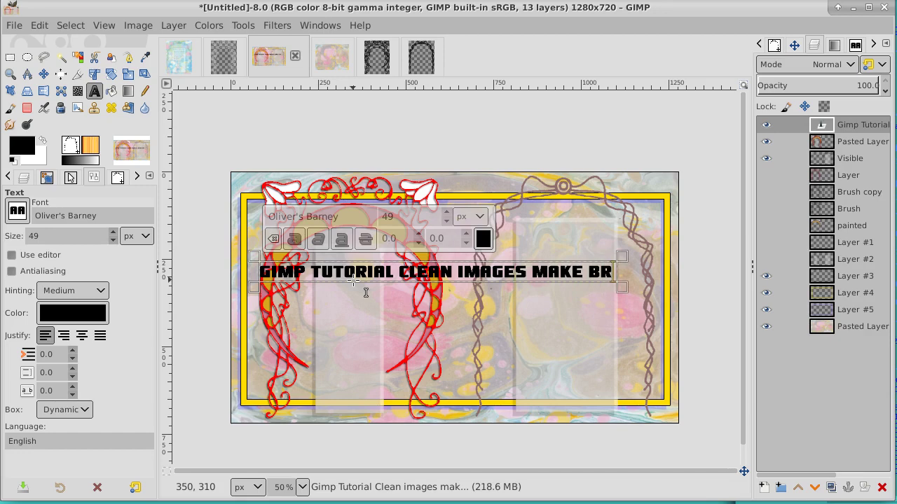
type("ushed")
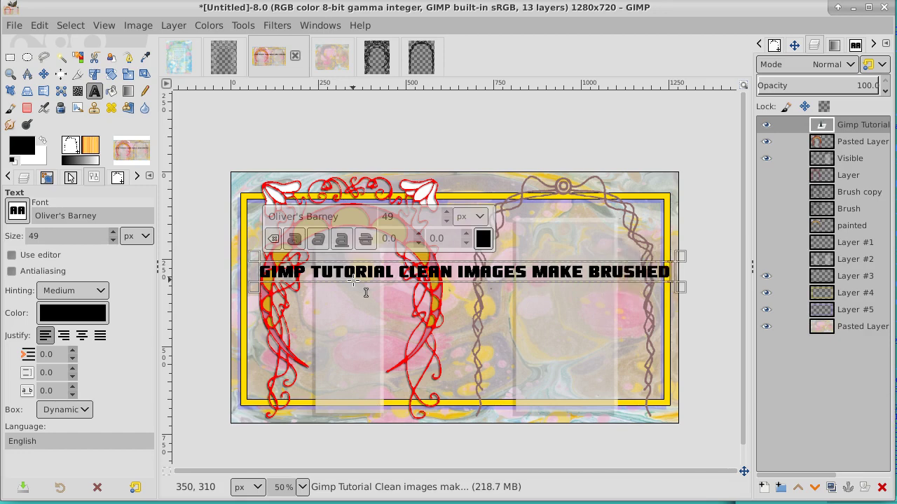
key("BackSpace")
type("s")
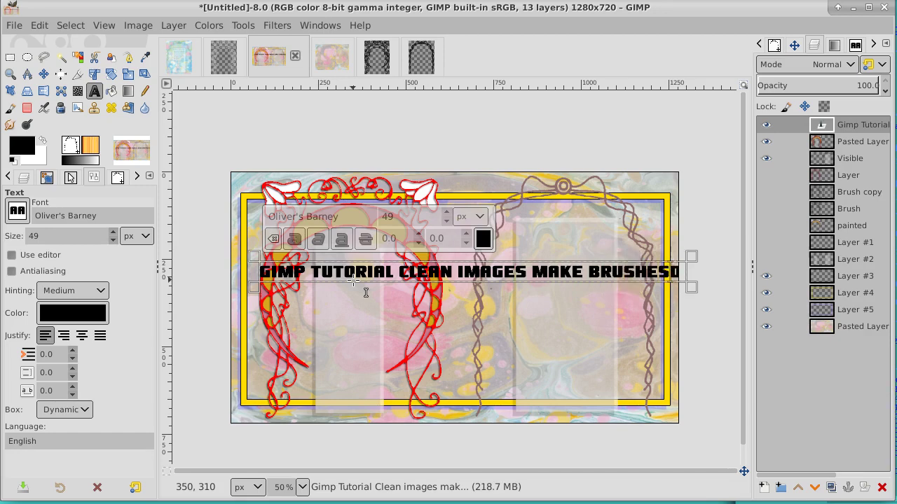
Break the line before MAKE and append 'SHADOW EFFECTS', fixing the typos
key("Left")
key("Left")
key("Left")
key("Left")
key("Left")
key("Left")
key("Left")
key("Left")
key("Left")
key("Left")
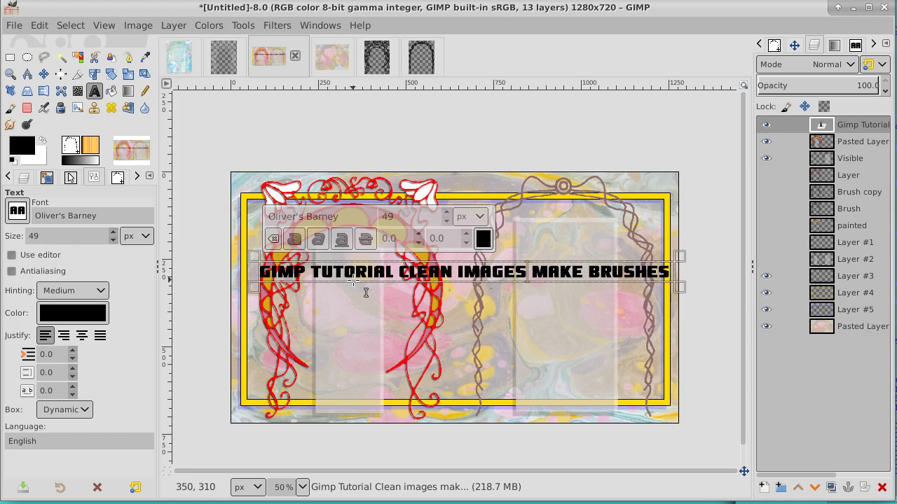
key("Right")
key("Return")
key("Right")
key("Right")
key("Right")
key("Right")
key("Right")
key("Right")
key("Right")
key("Right")
key("Right")
key("Right")
key("Right")
key("Right")
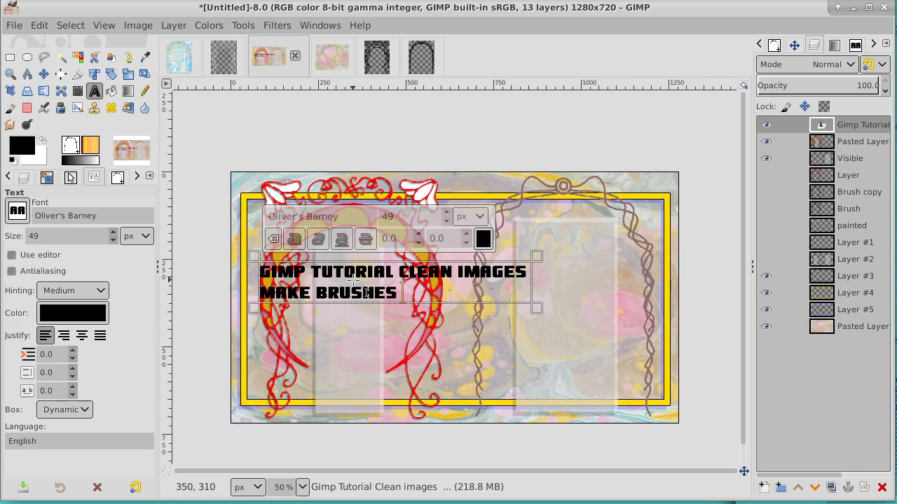
type("SHADOW")
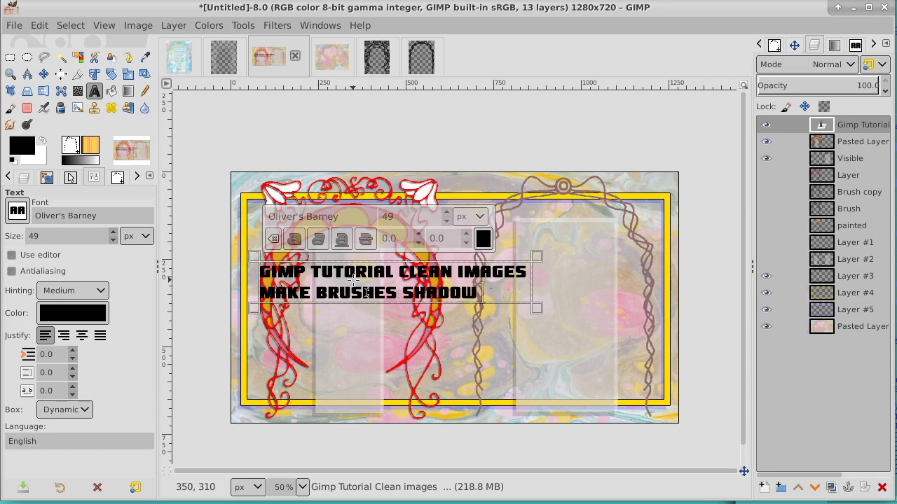
type(" EFFESTC")
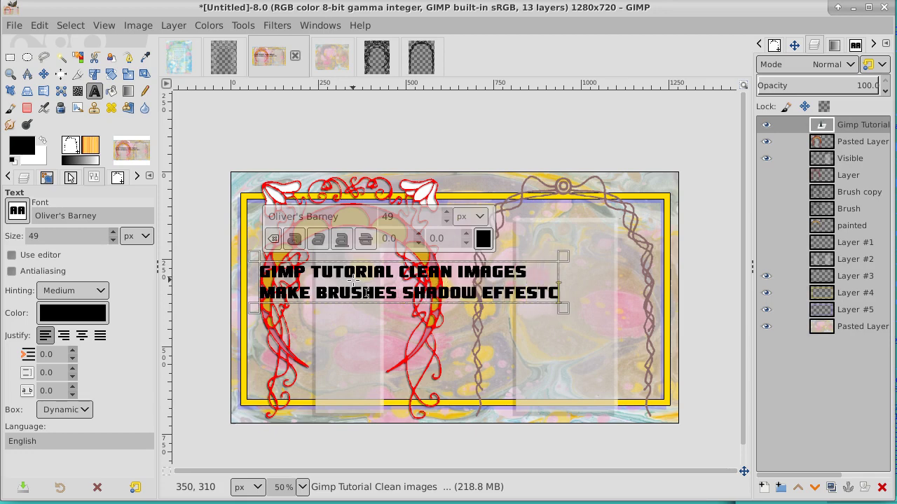
key("Left")
type("S")
key("Delete")
key("Left")
key("Left")
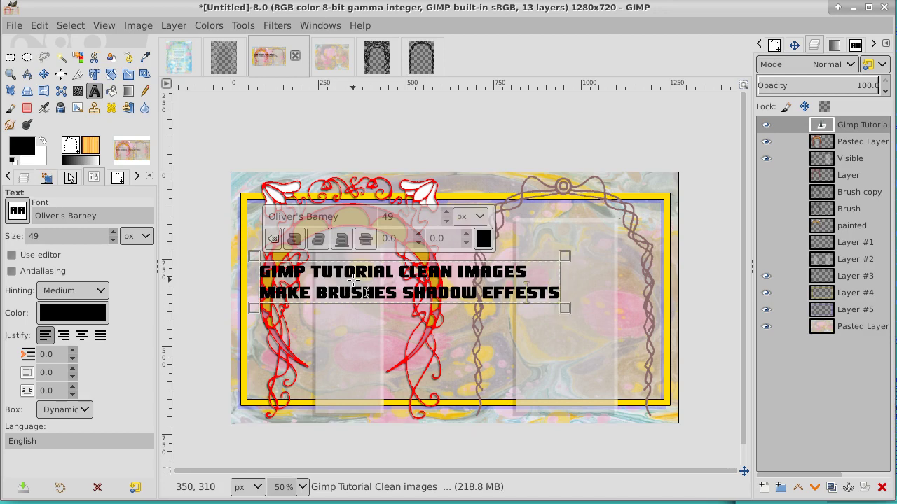
type("C")
key("Delete")
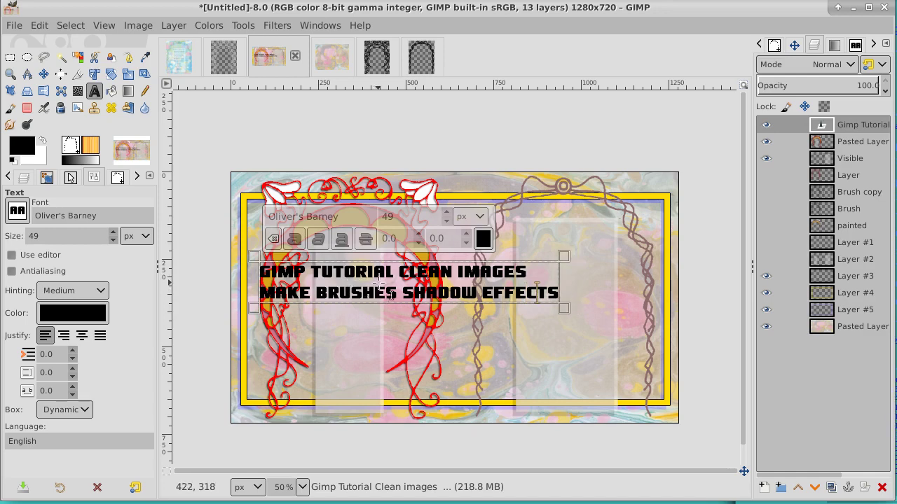
Double the spaces between title words and enlarge all title text to 62 px
left_click(306, 271)
key("Right")
key("Right")
key("Right")
key("Right")
key("Right")
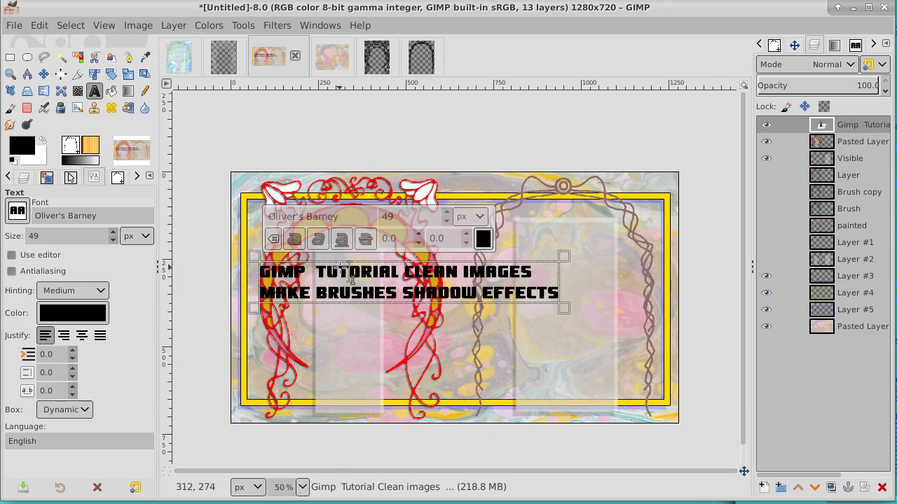
key("Right")
key("Right")
key("Right")
key("Right")
key("Right")
key("Right")
key("Right")
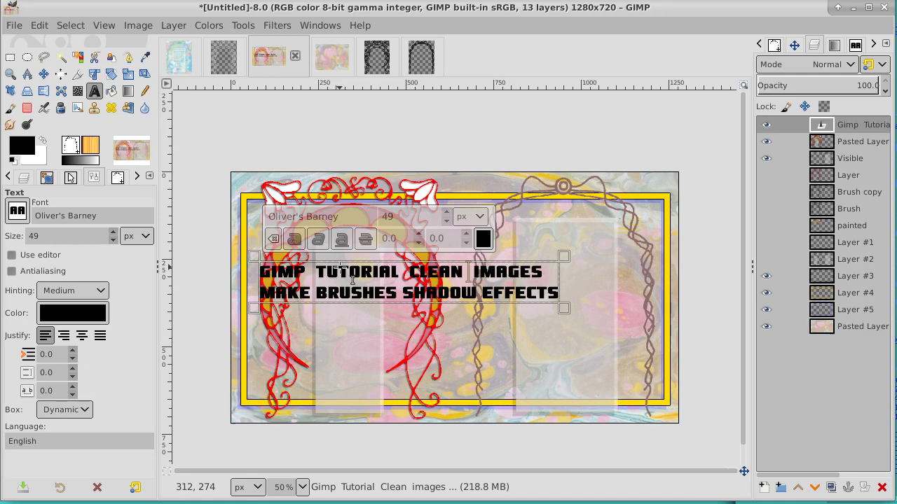
key("Down")
key("Right")
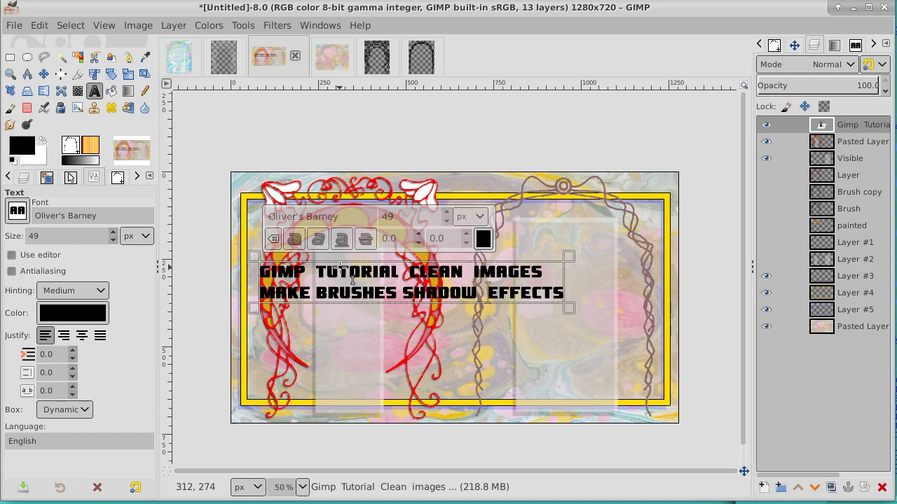
key("Left")
key("Left")
key("Left")
key("Left")
key("Left")
key("Left")
key("Left")
key("Left")
key("Left")
key("Left")
key("Left")
key("Left")
key("Left")
key("Left")
key("Left")
key("Left")
key("Left")
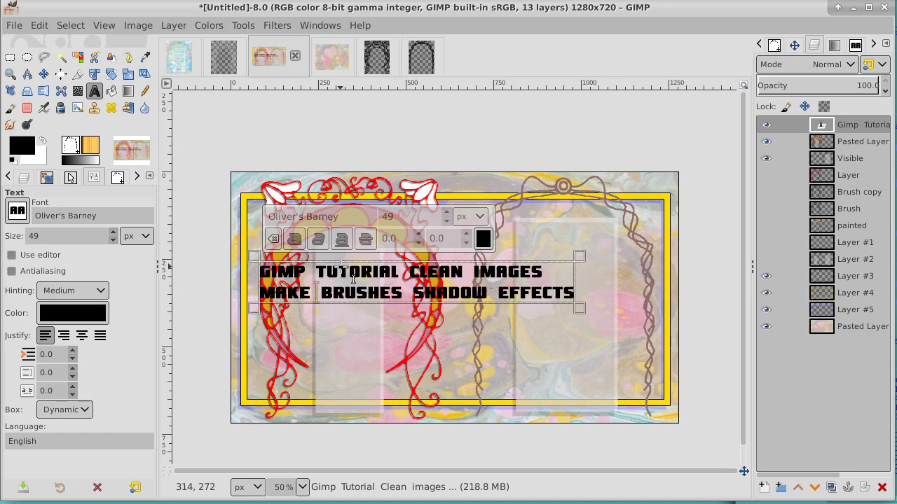
key("ctrl+a")
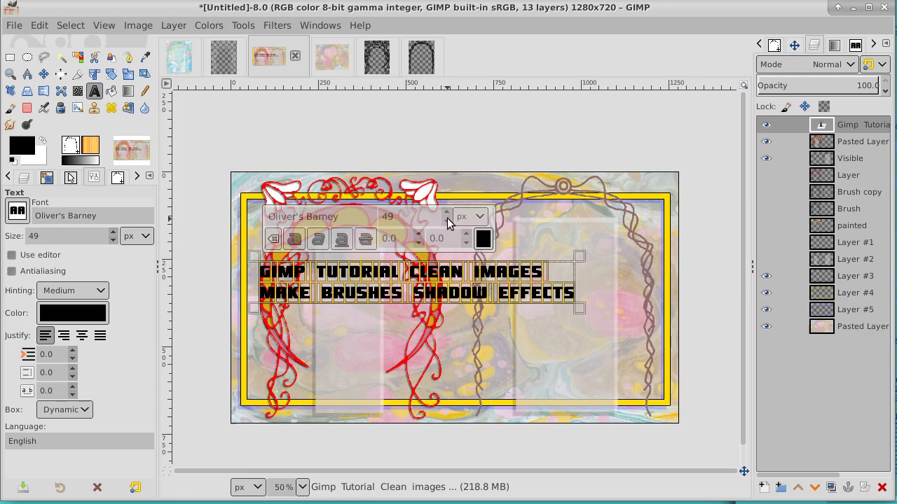
scroll(448, 214, "up", 13)
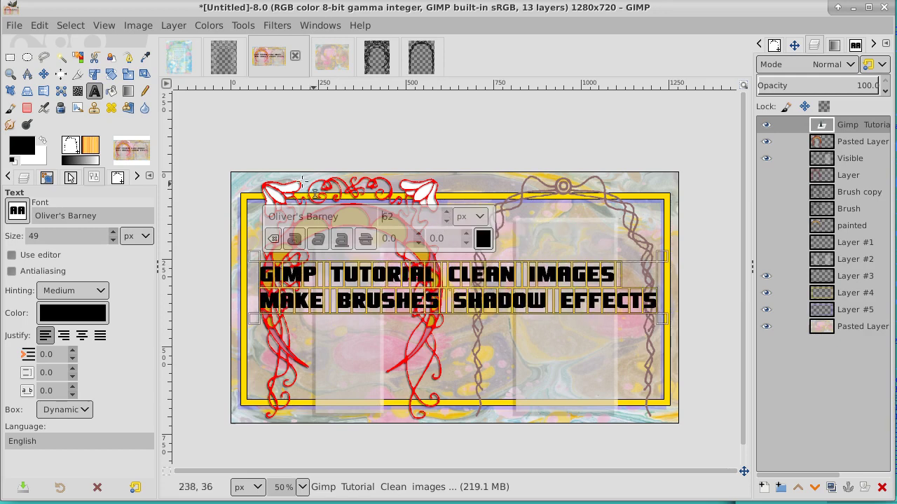
Drag the two-line GIMP title layer down and a little left, across the artwork's middle
left_click(44, 74)
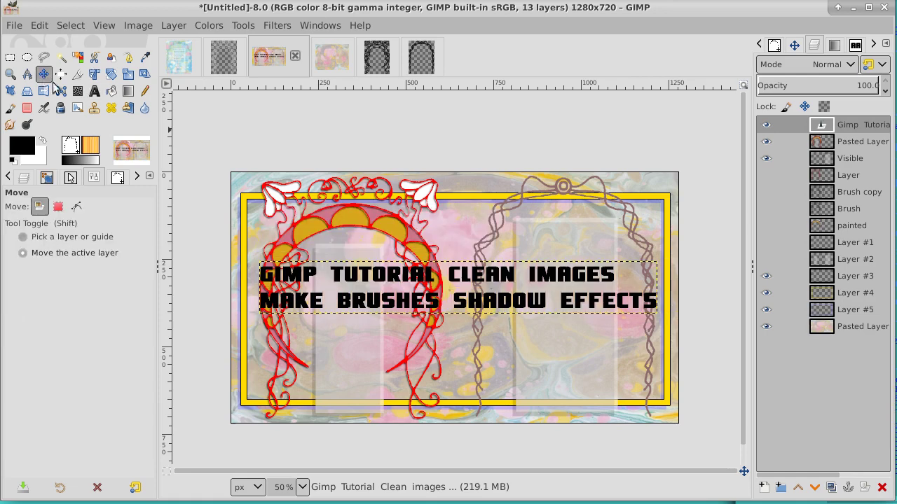
left_click_drag(482, 303, 475, 334)
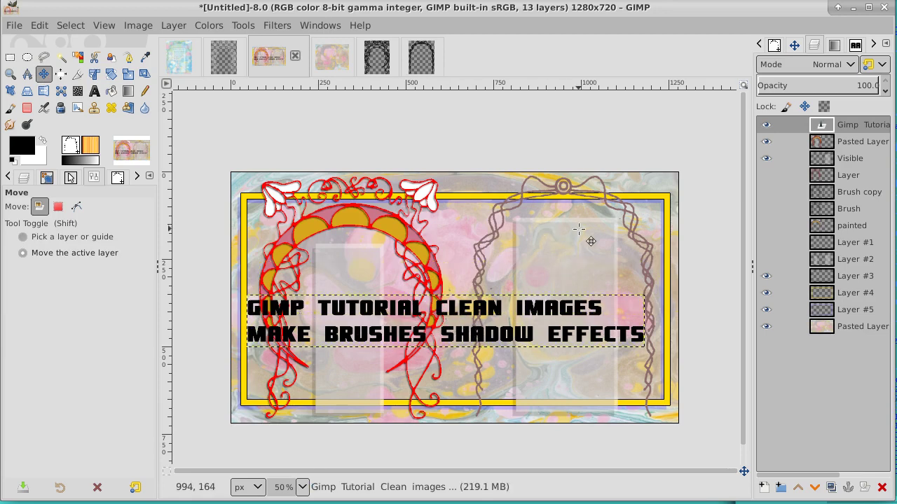
left_click(94, 92)
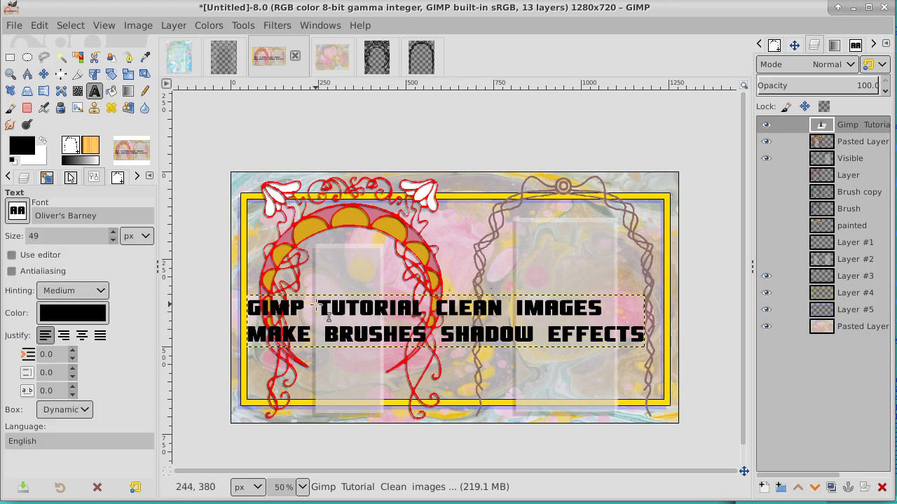
Break the title into five lines: GIMP, TUTORIAL, CLEAN IMAGES, MAKE BRUSHES, SHADOW EFFECTS, removing leading spaces
left_click(316, 307)
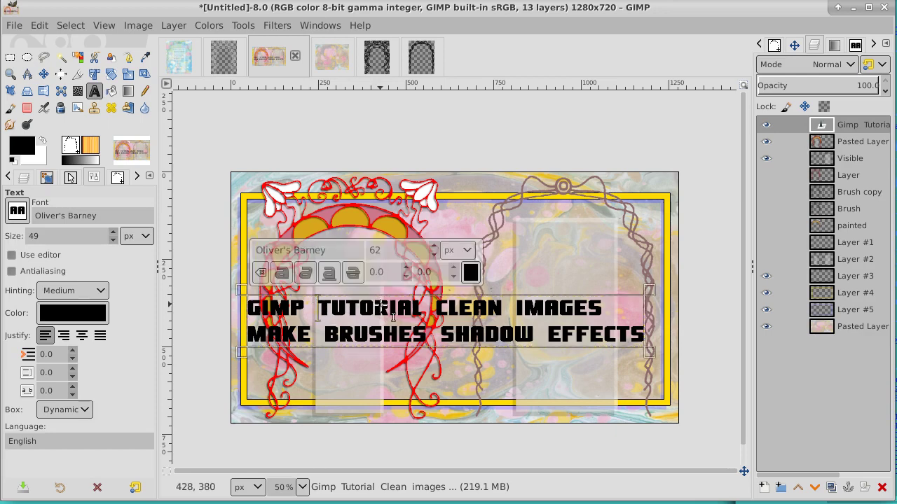
key("Return")
key("Right")
key("Right")
key("Right")
key("Right")
key("Right")
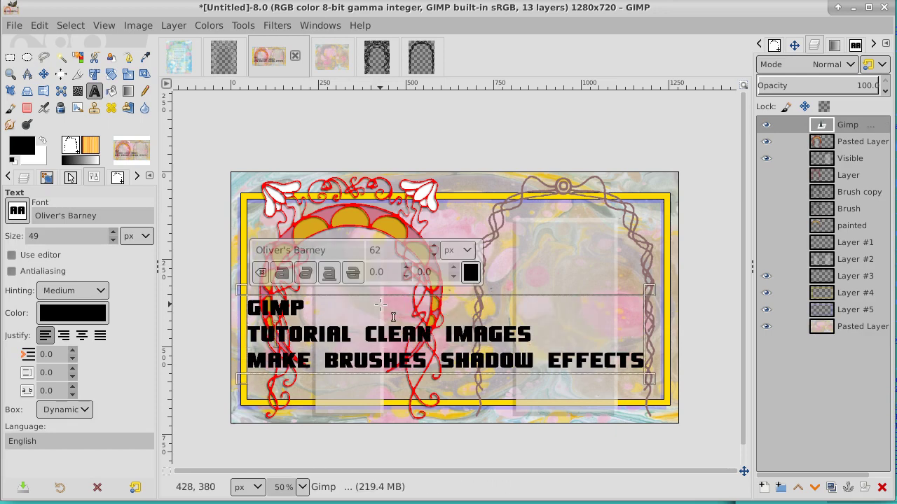
key("Right")
key("Right")
key("Right")
key("Right")
key("Return")
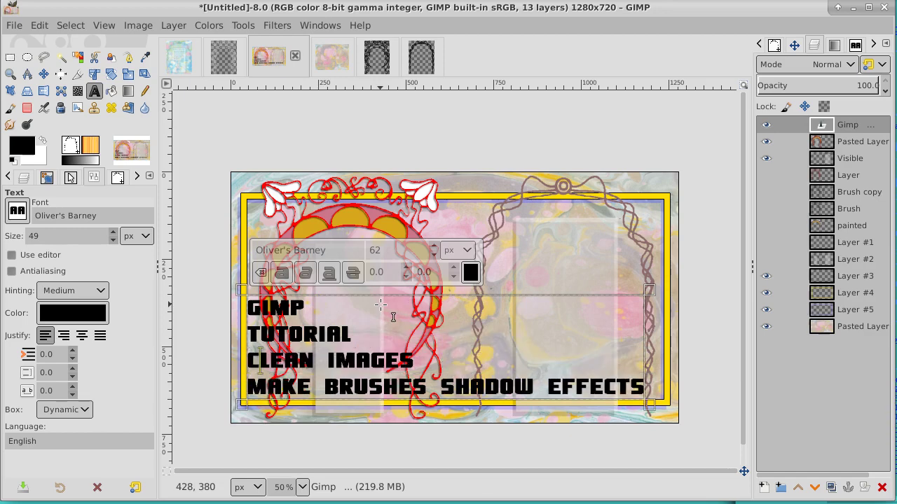
key("Right")
key("Right")
key("Right")
key("Right")
key("Right")
key("Right")
key("Right")
key("Right")
key("Right")
key("Right")
key("Right")
key("Right")
key("Right")
key("Right")
key("Return")
key("Delete")
key("Delete")
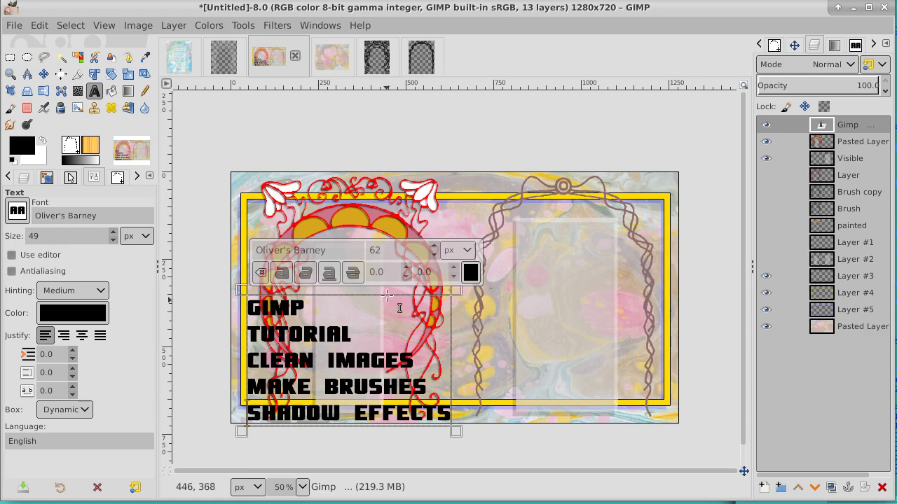
Drag the five-line title block up and right into the upper centre between the arches
left_click(44, 74)
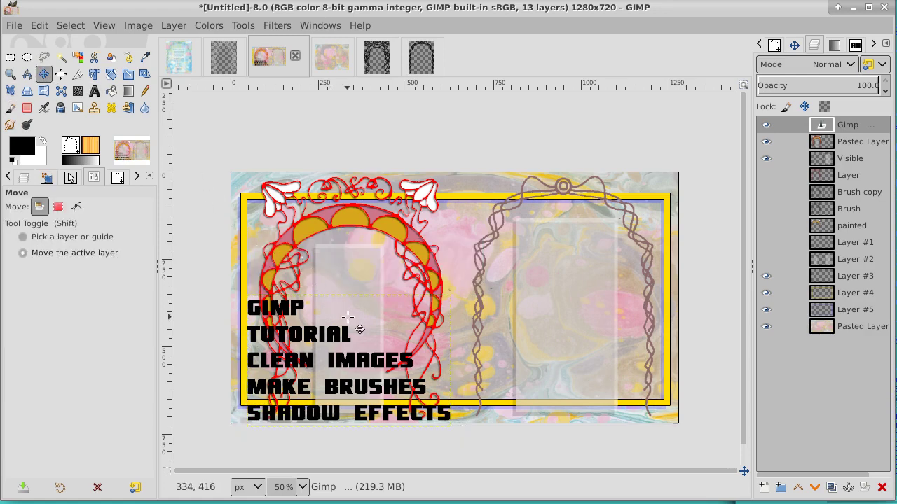
left_click_drag(348, 316, 476, 237)
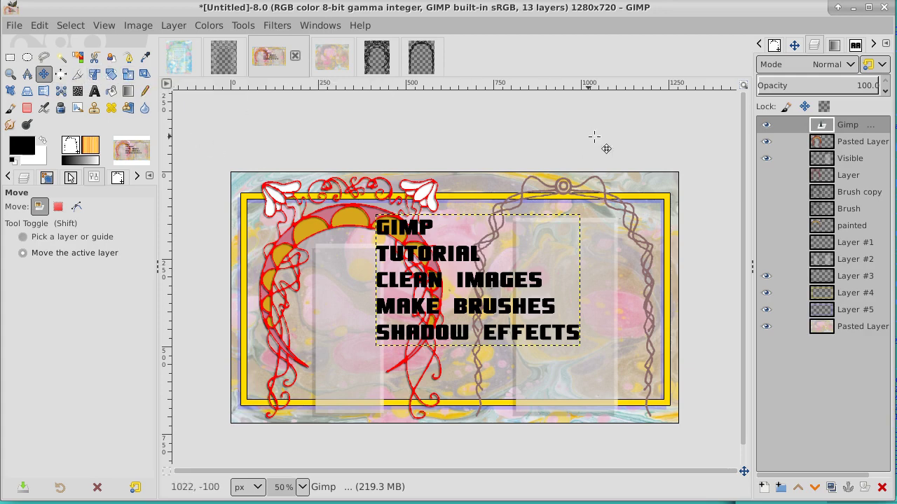
Add a full-size transparent Layer #6 beneath the text layer and merge the title down into it
right_click(854, 126)
left_click(815, 113)
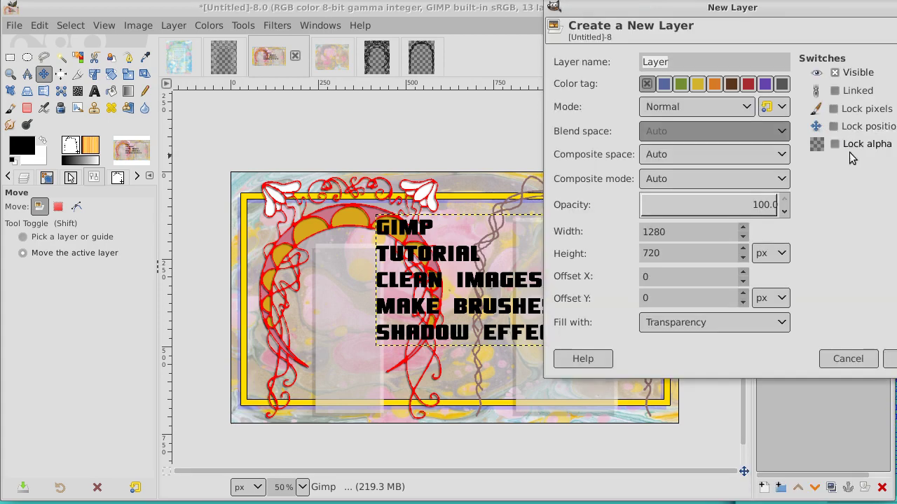
left_click(890, 359)
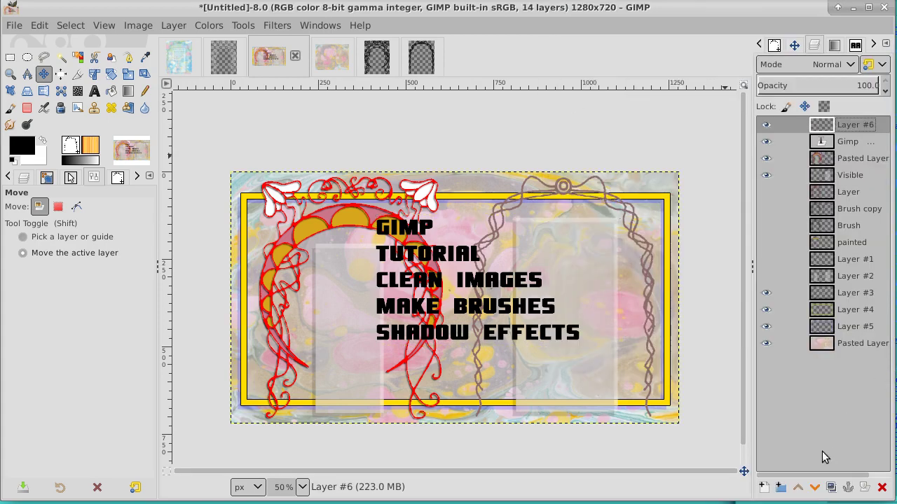
left_click(814, 486)
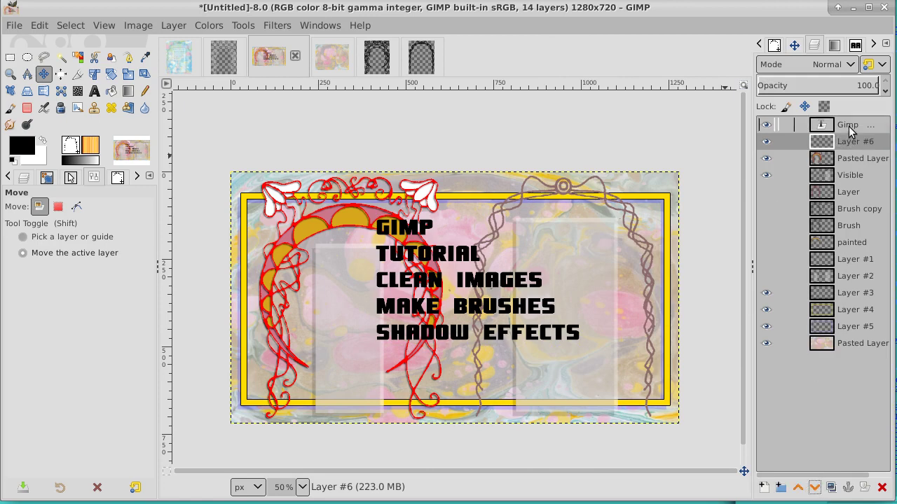
right_click(850, 130)
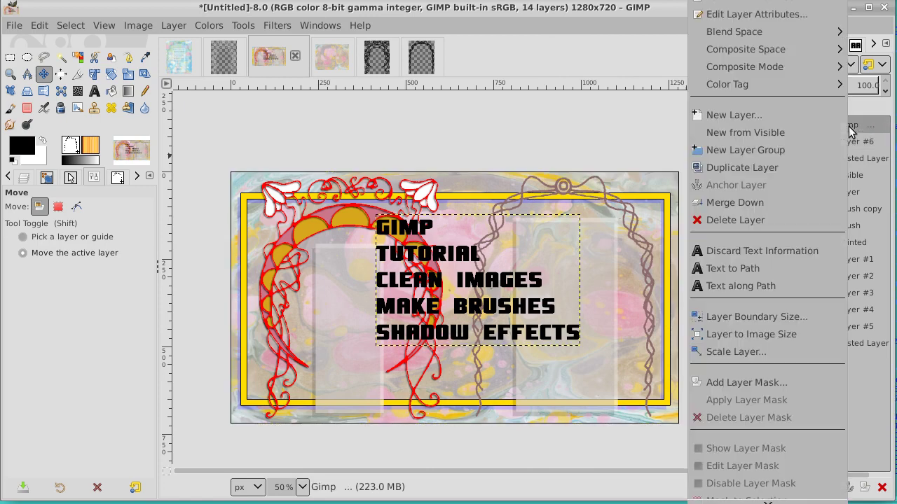
left_click(807, 196)
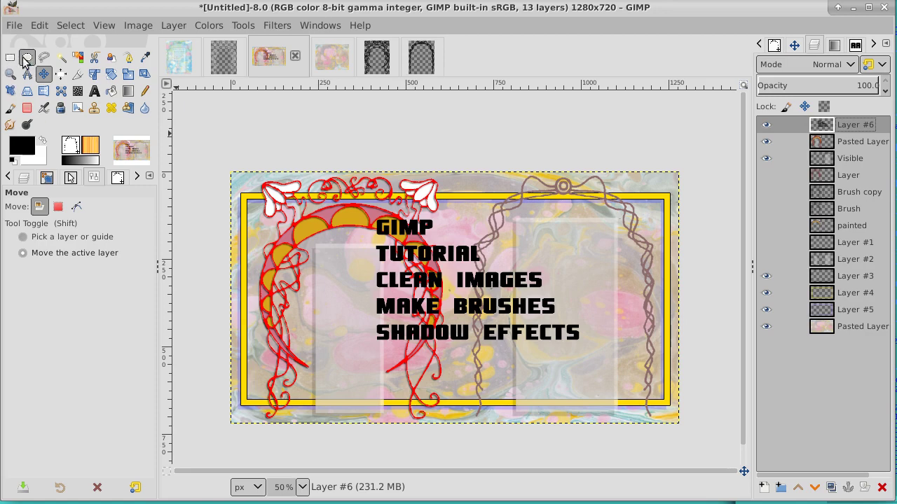
Scale Layer #6 horizontally from its left side to 670 × 720 px
left_click(127, 75)
left_click(384, 232)
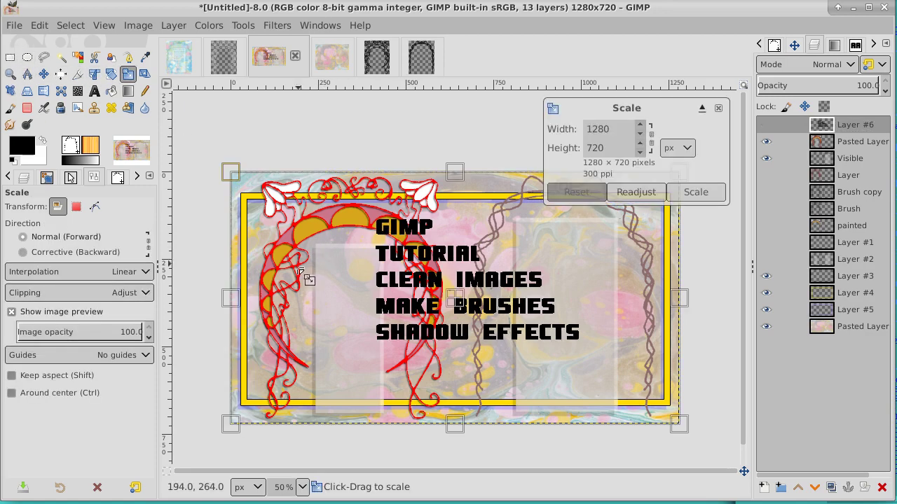
left_click_drag(228, 301, 441, 280)
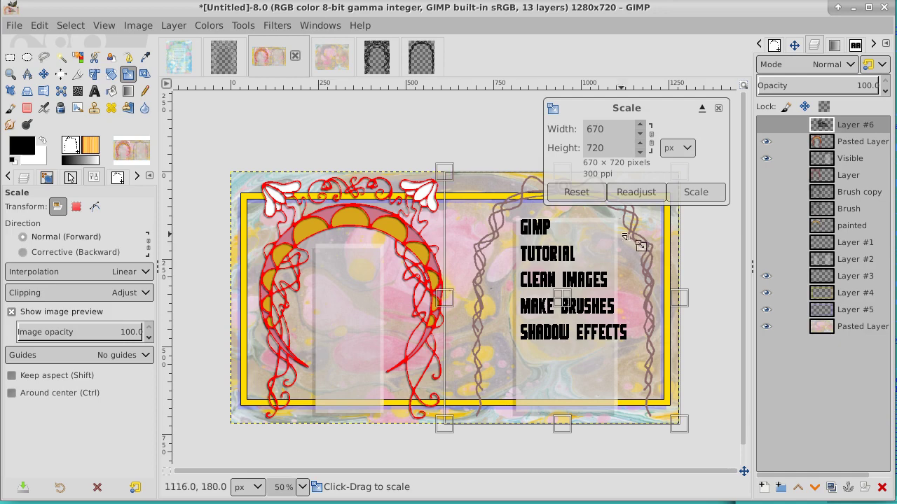
left_click(692, 194)
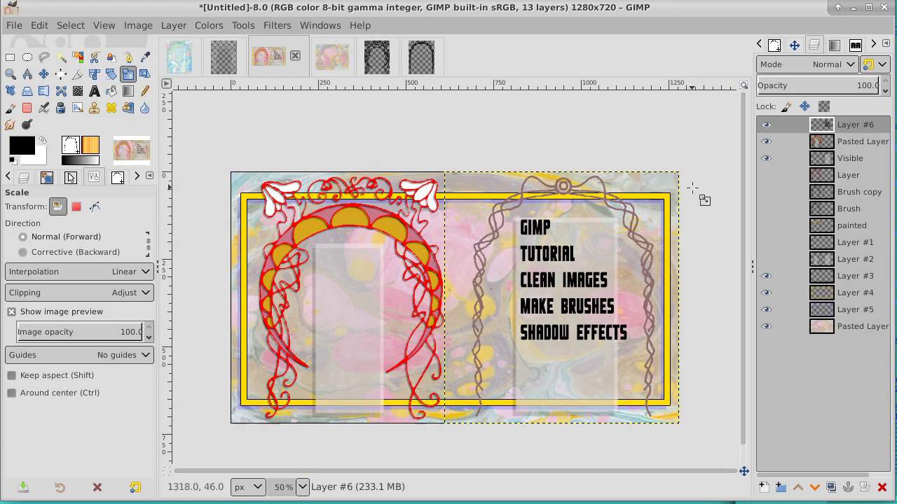
Nudge the topic text lower in the right arch and resize Layer #6 to the full 1280 × 720 image
left_click(44, 74)
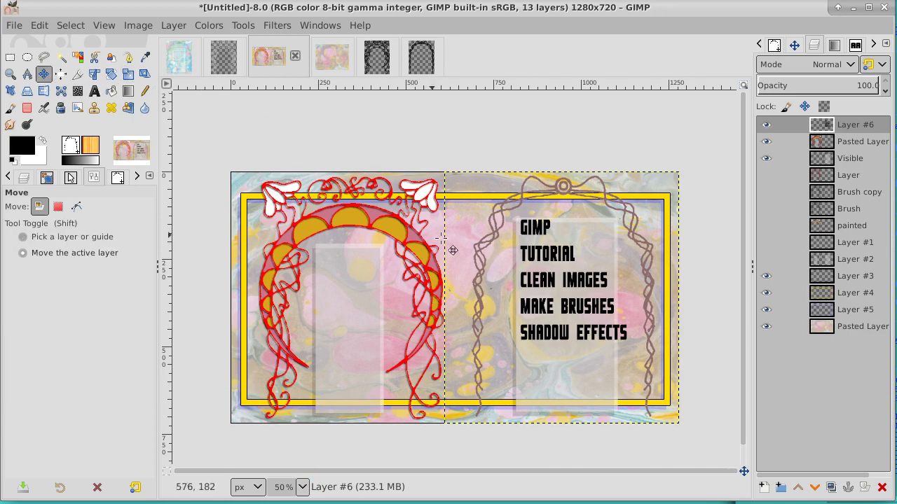
left_click_drag(561, 279, 562, 297)
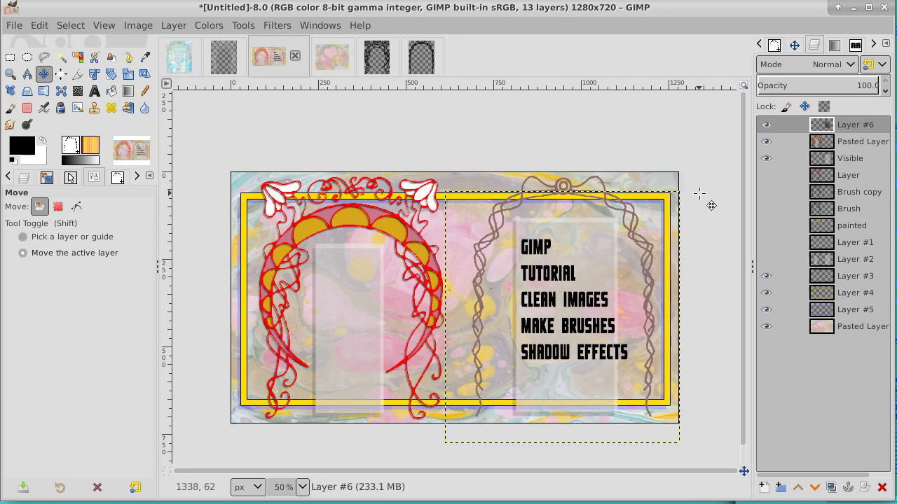
right_click(859, 127)
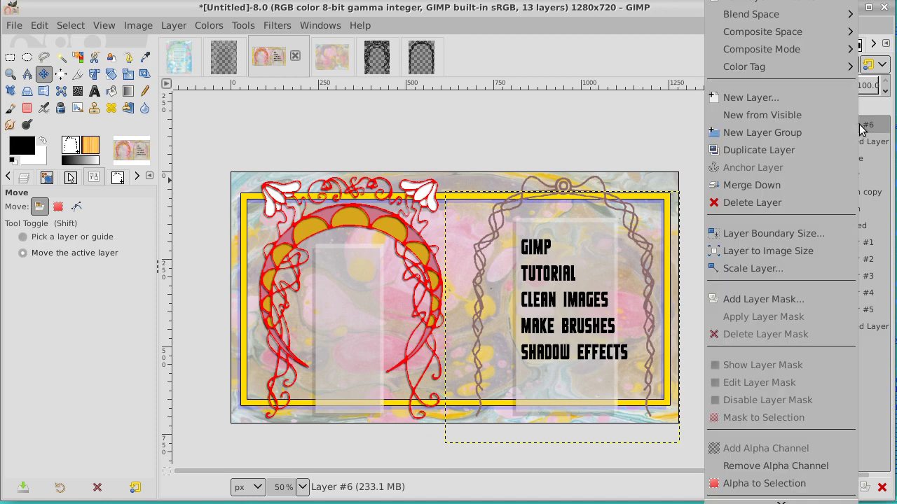
left_click(820, 253)
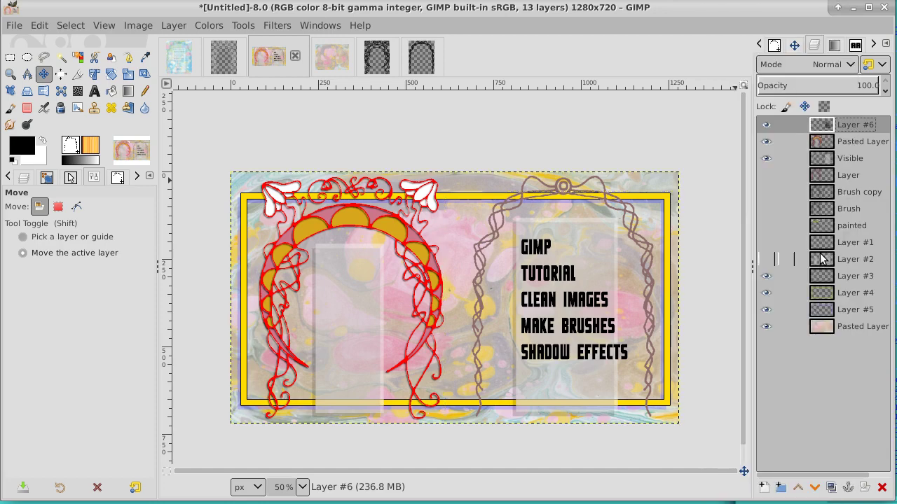
Toggle the Visible layer's visibility to inspect its content and make it the active layer
left_click(766, 158)
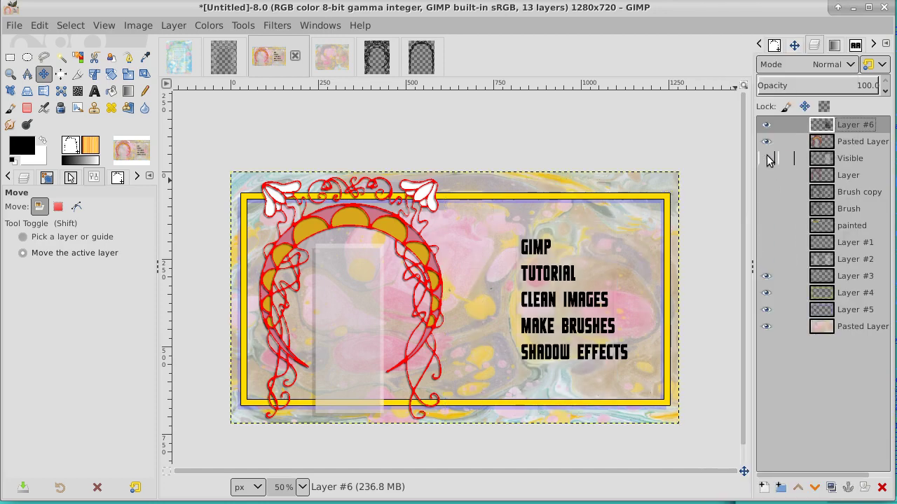
left_click(767, 159)
left_click(767, 159)
left_click(767, 159)
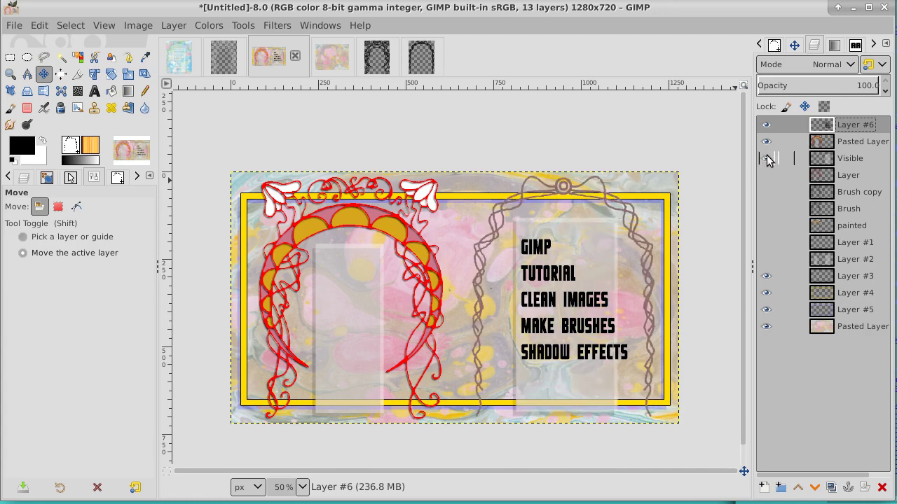
left_click(854, 160)
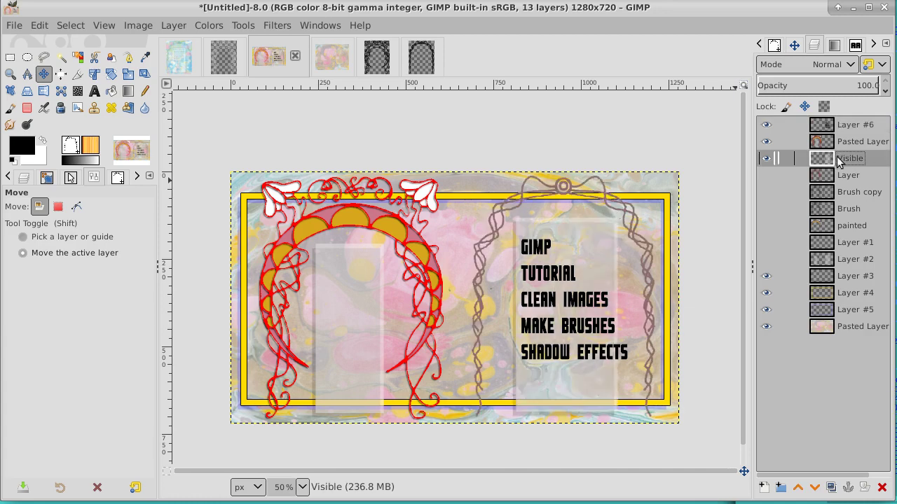
left_click(767, 160)
left_click(767, 161)
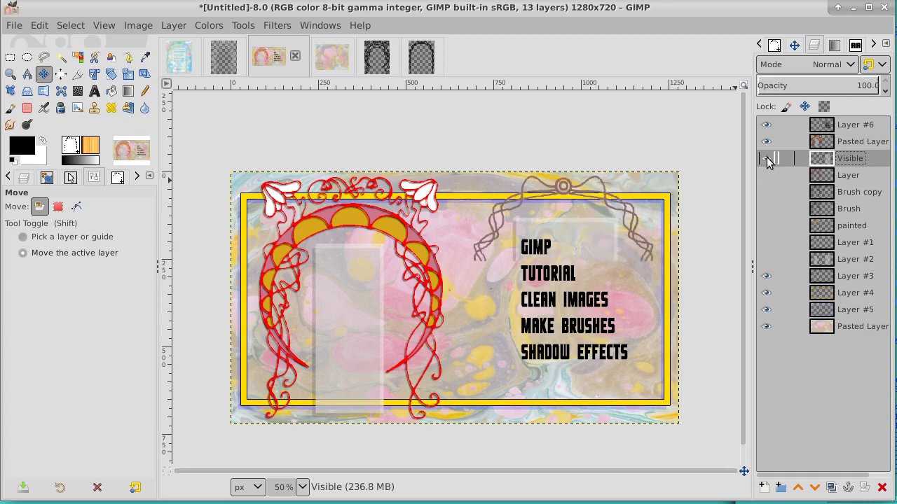
left_click(767, 161)
left_click(767, 160)
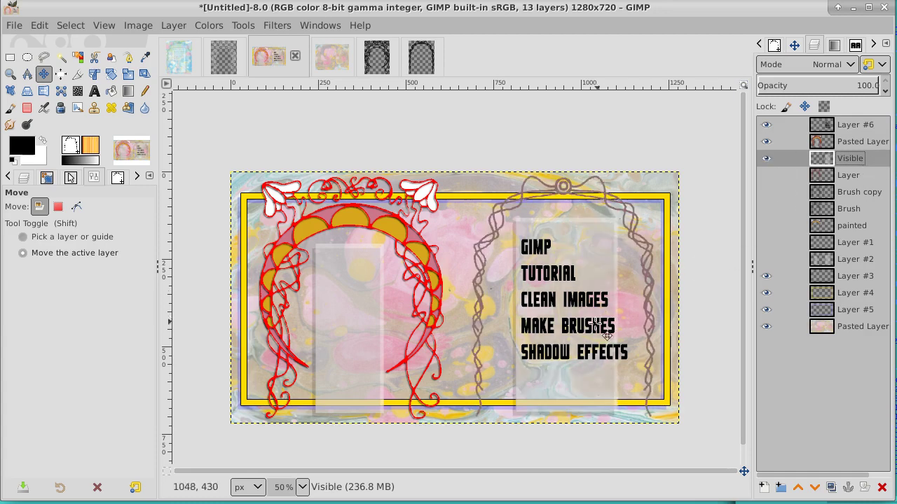
Draw a 328 × 600 px rectangular selection around the translucent panel behind the topic text
left_click(10, 57)
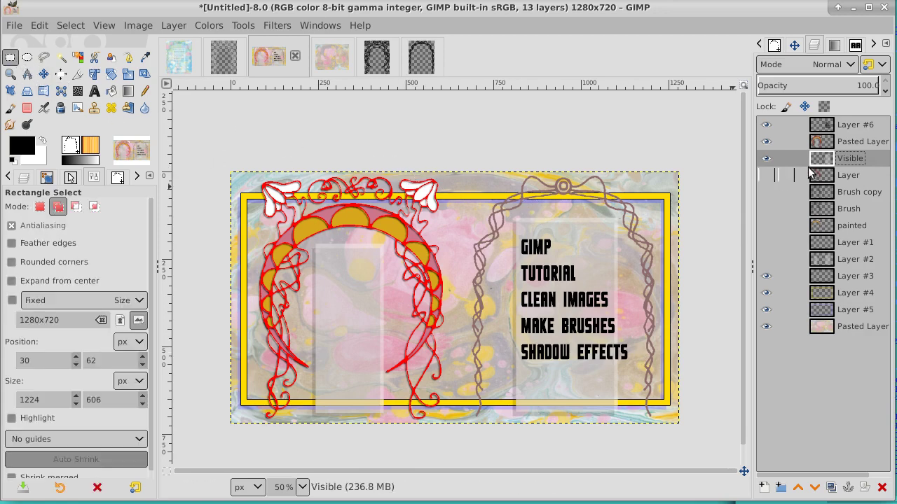
left_click(766, 159)
left_click(766, 159)
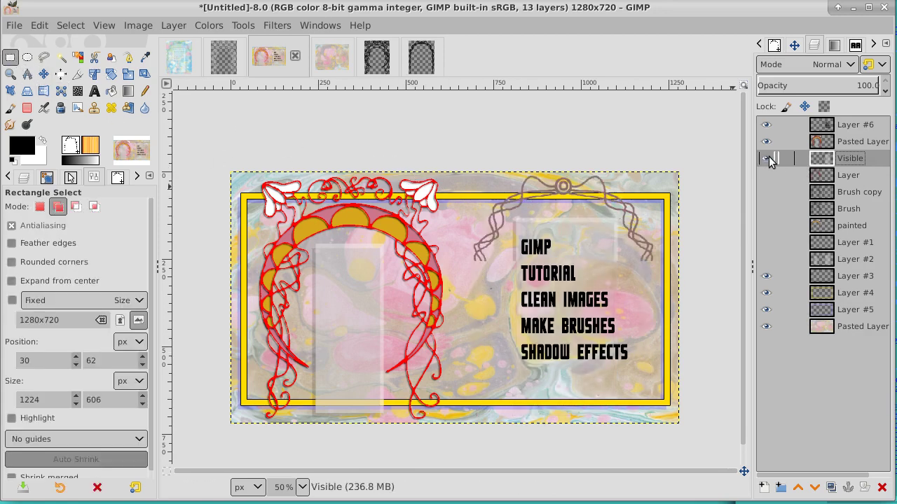
left_click_drag(510, 216, 622, 424)
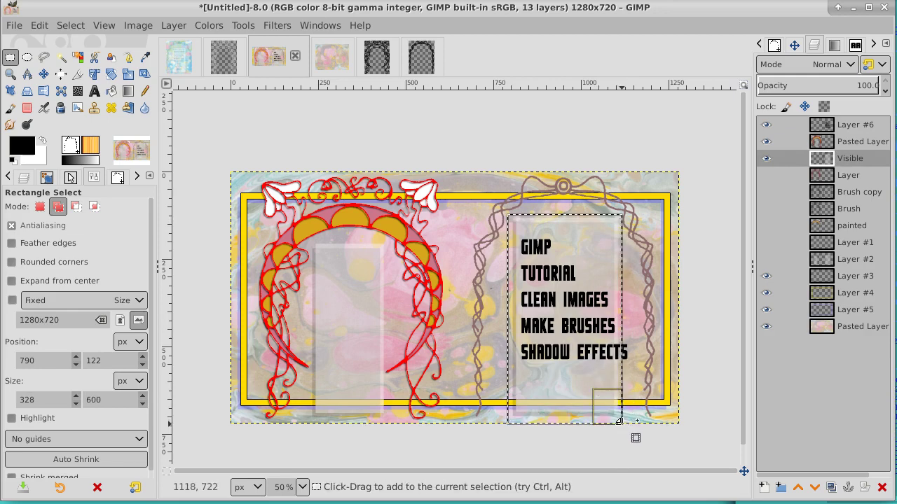
Cut the translucent panel from the Visible layer, paste it in place, and make it Pasted Layer #1
left_click(42, 25)
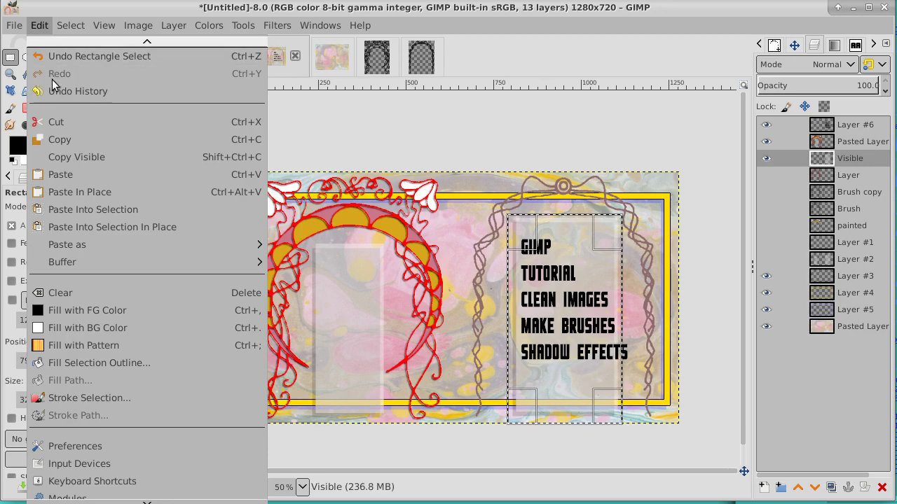
left_click(53, 119)
left_click(44, 26)
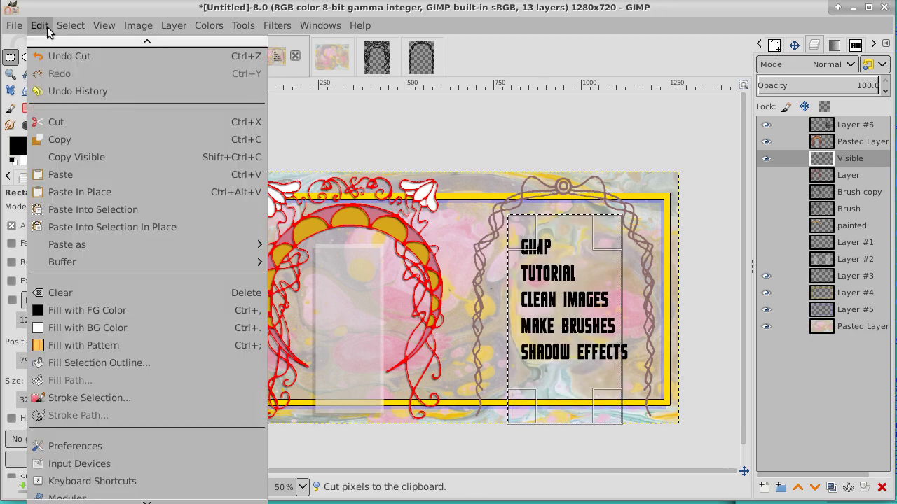
left_click(63, 192)
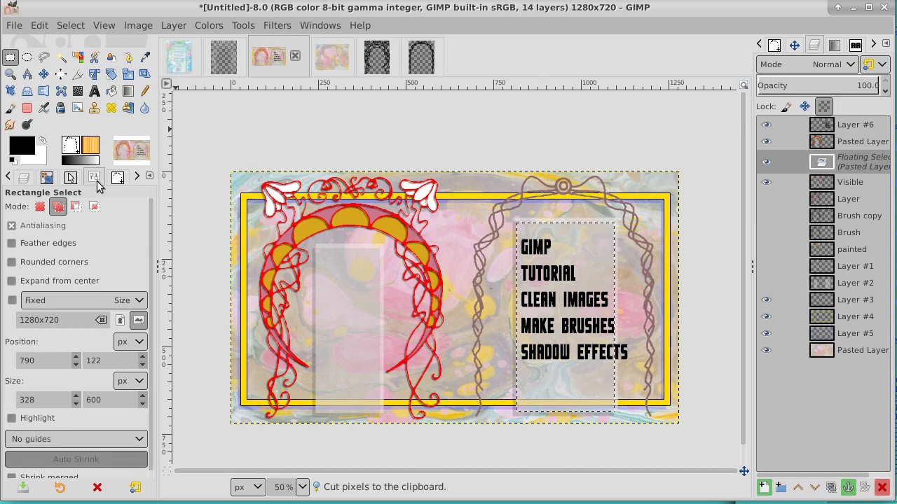
right_click(868, 163)
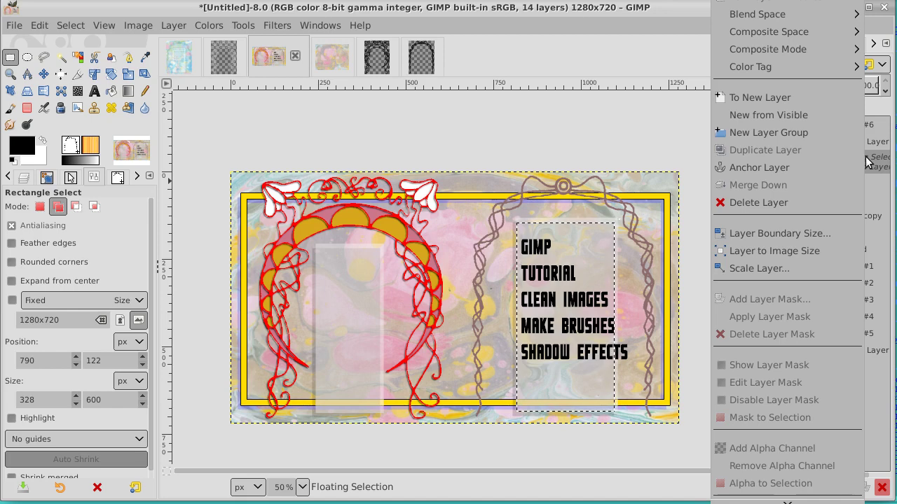
left_click(851, 98)
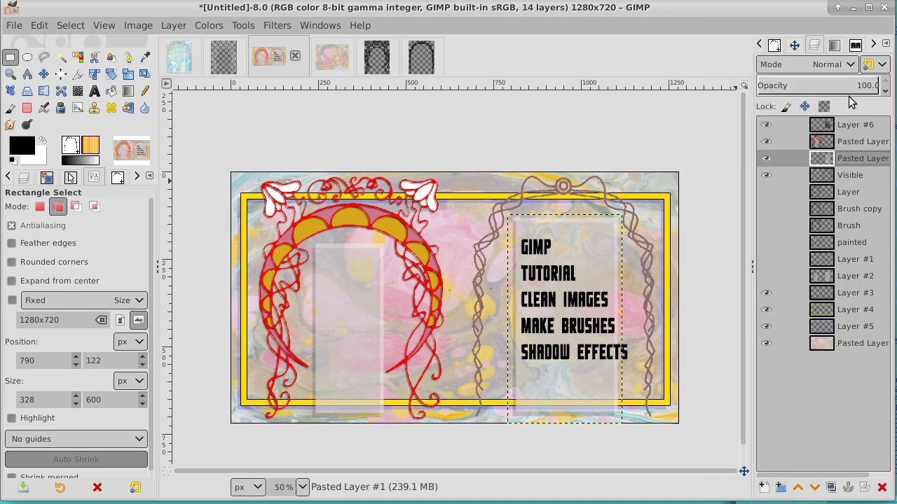
Scale the translucent panel to 428 × 428 px by adjusting its top, bottom, left and right edges
left_click(128, 75)
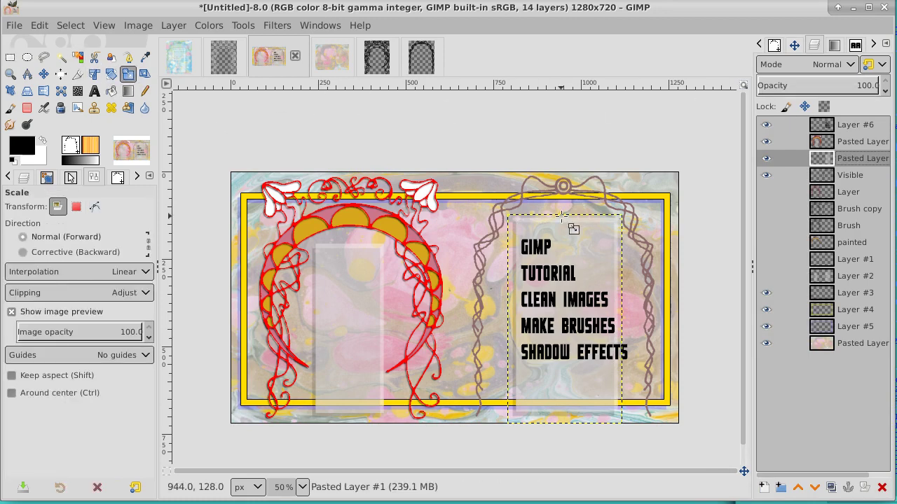
left_click_drag(563, 217, 559, 251)
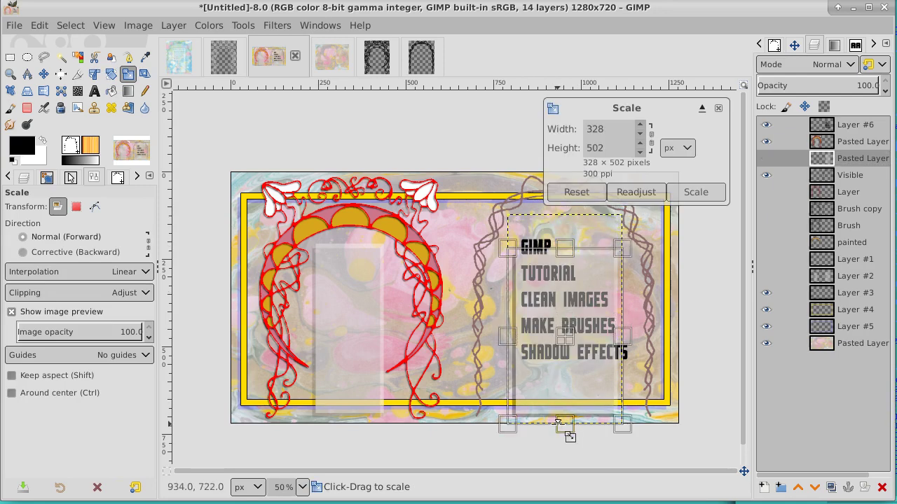
left_click_drag(558, 422, 558, 398)
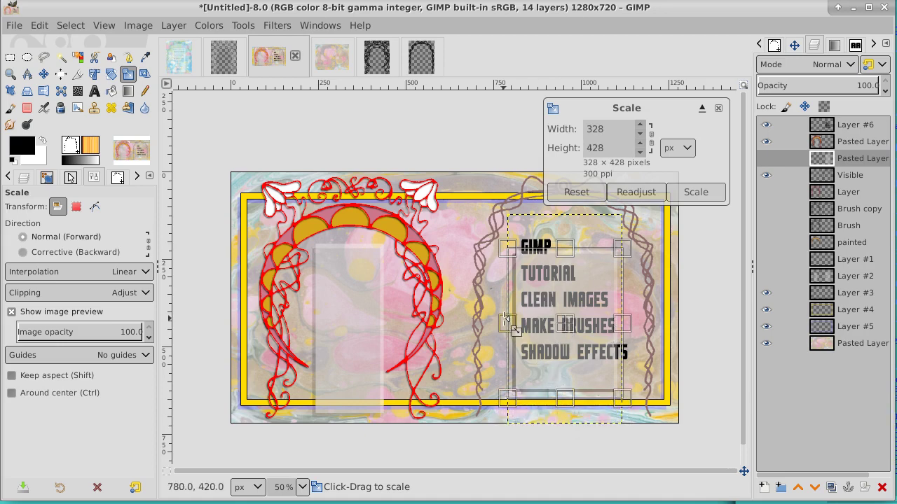
left_click_drag(507, 322, 488, 320)
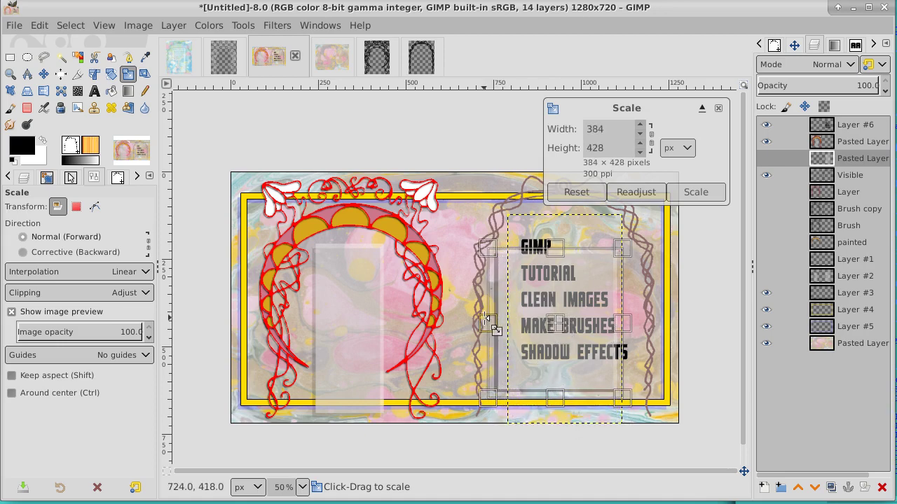
left_click_drag(625, 325, 638, 324)
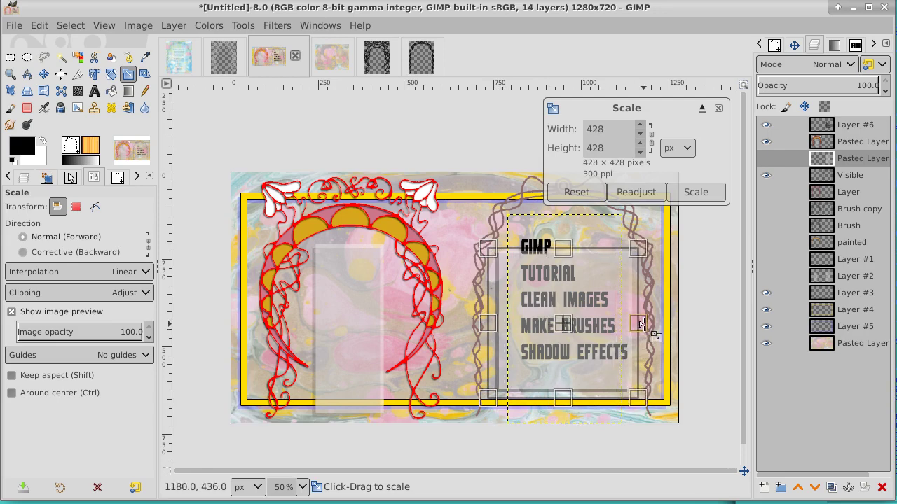
left_click(695, 192)
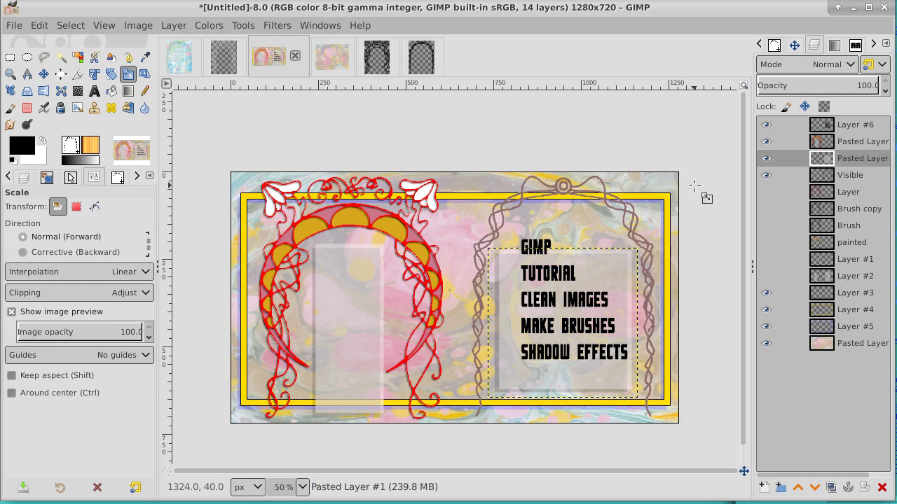
left_click(853, 126)
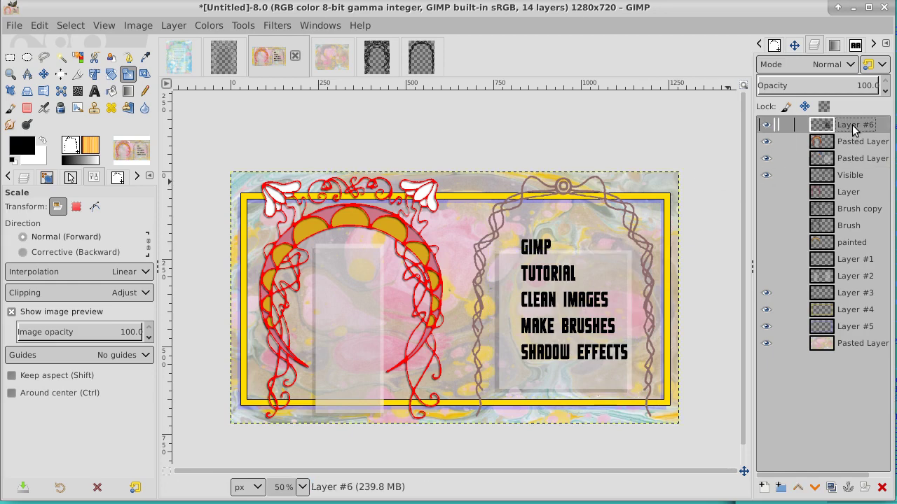
Move the topic text down and slightly left inside the translucent panel
left_click(43, 74)
left_click_drag(586, 274, 576, 297)
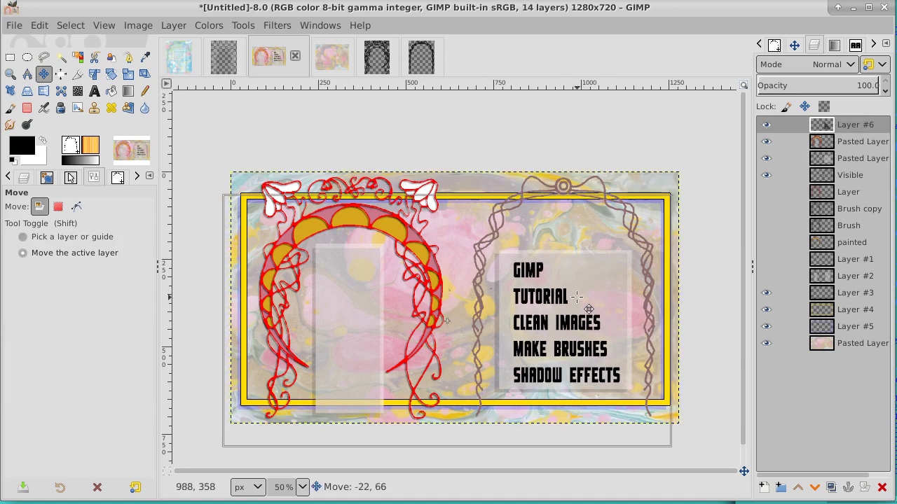
left_click_drag(576, 297, 576, 297)
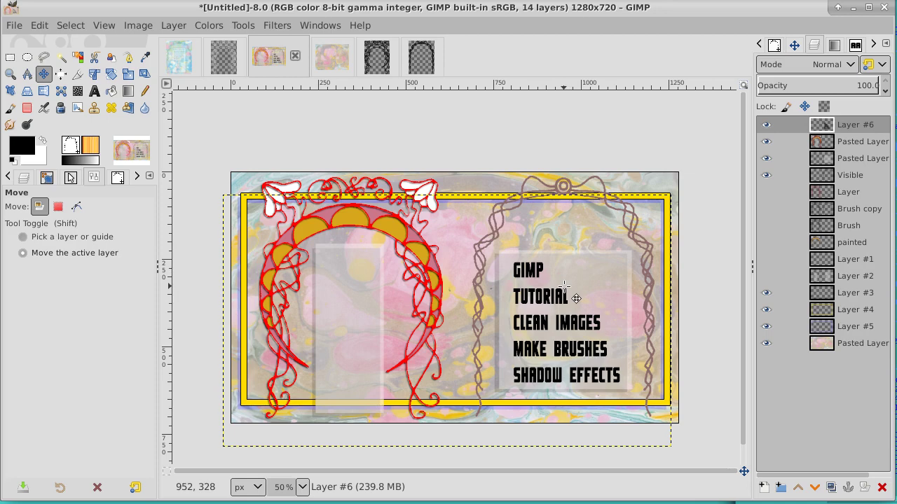
Extend Layer #6 to the full image size, then hide and reshow the red arch layer
right_click(851, 129)
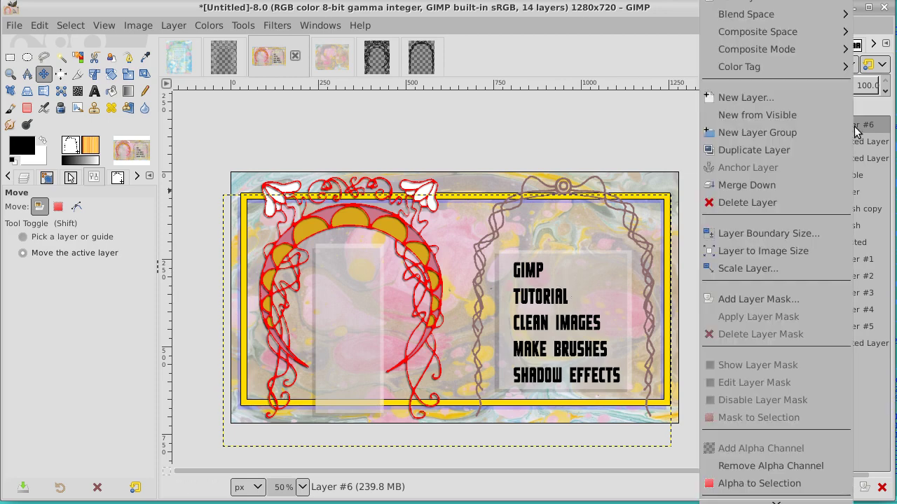
left_click(830, 250)
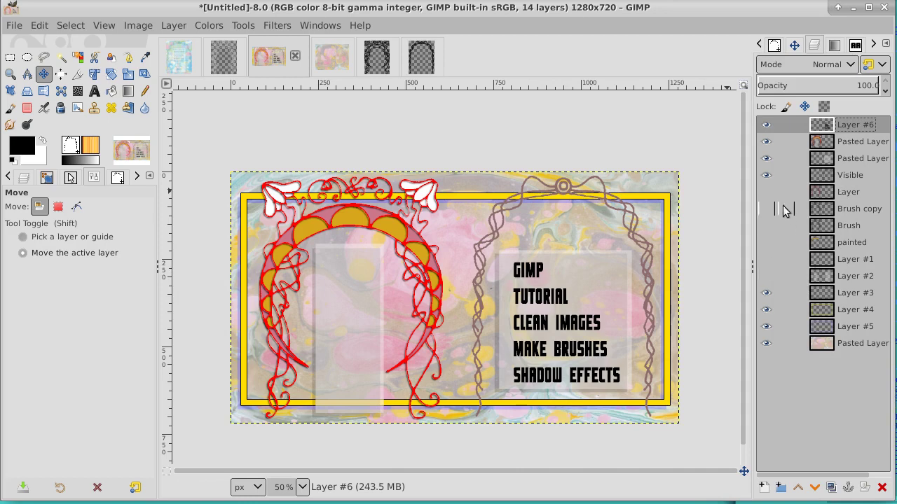
left_click(766, 143)
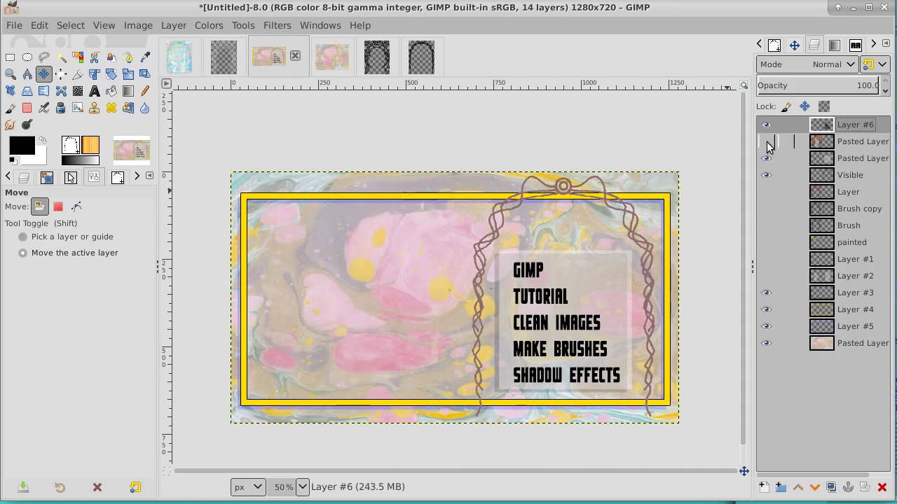
left_click(766, 142)
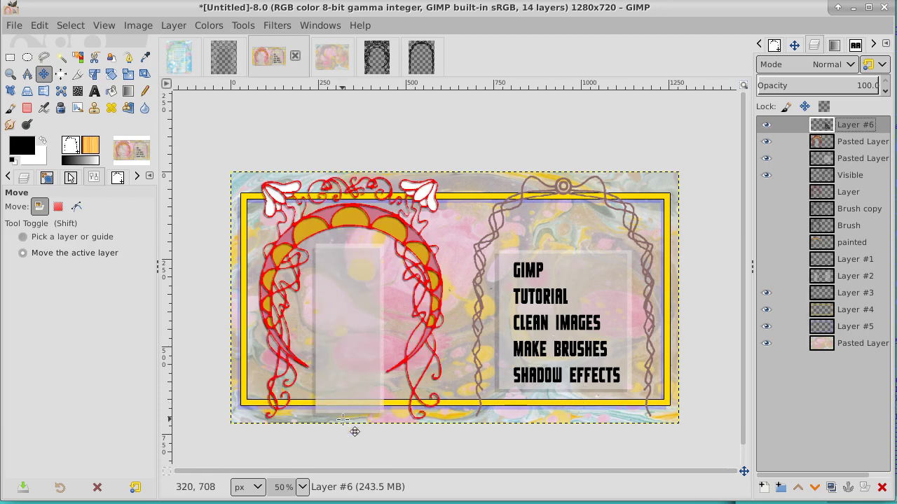
Draw a 220 × 524 px rectangular selection over the pale panel inside the left red arch
left_click(9, 58)
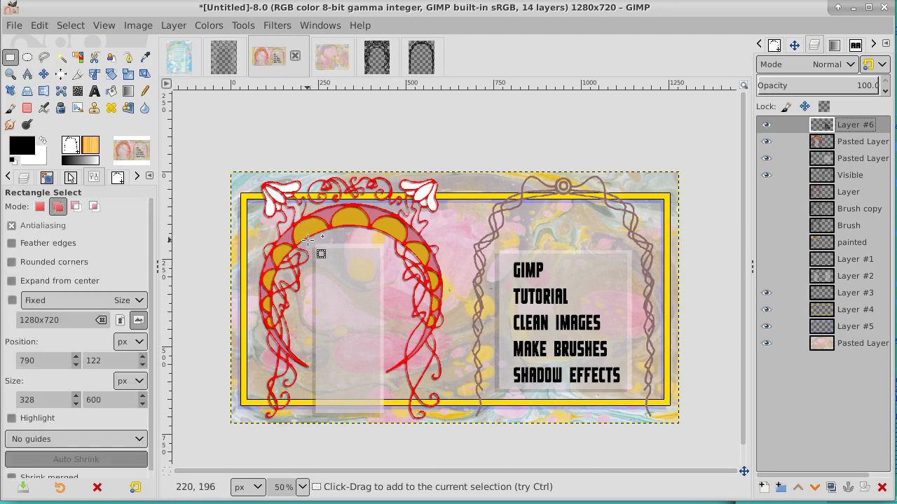
left_click_drag(309, 240, 392, 424)
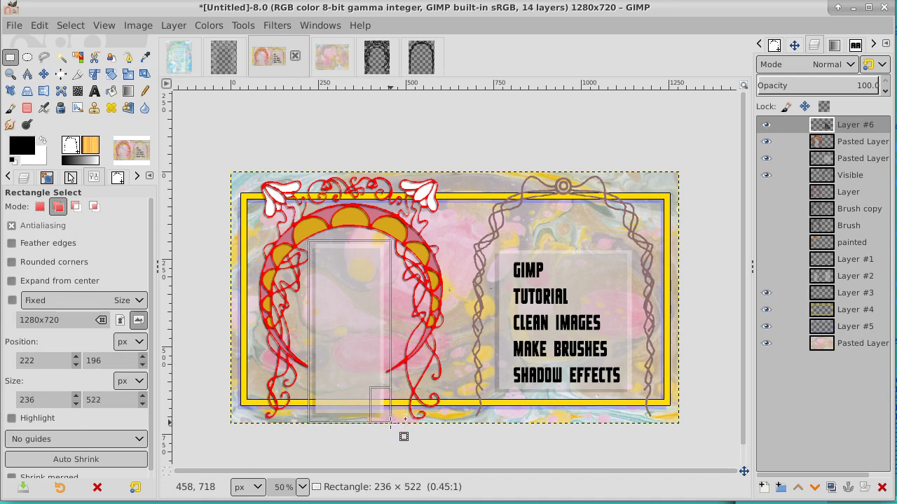
left_click_drag(391, 424, 387, 425)
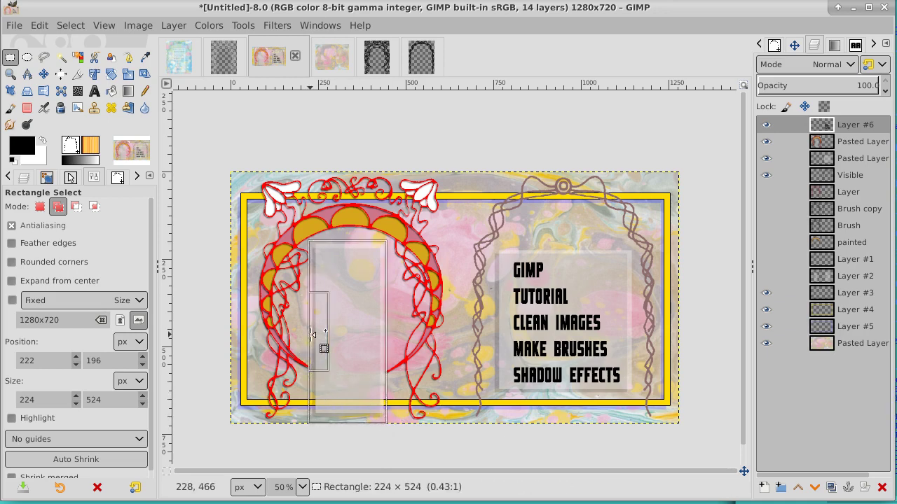
left_click_drag(313, 334, 314, 335)
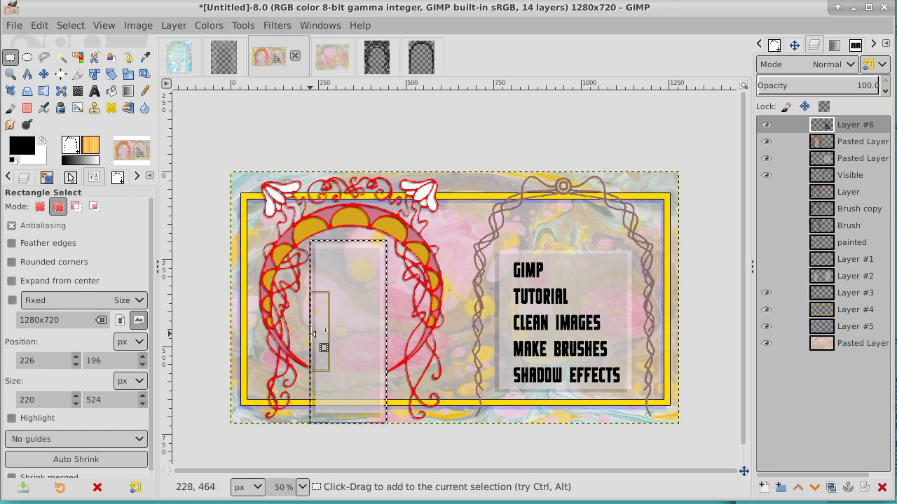
left_click(41, 26)
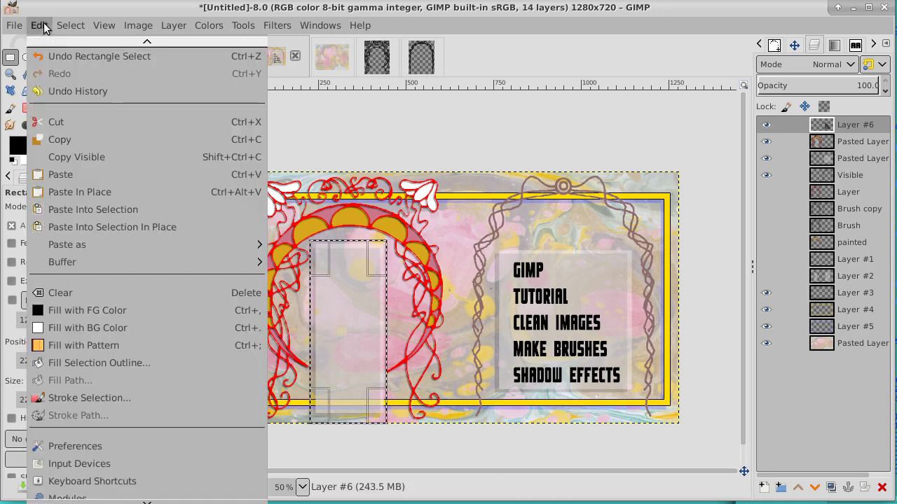
Cut the selected panel area from the current layer and from the arch's Pasted Layer
left_click(62, 122)
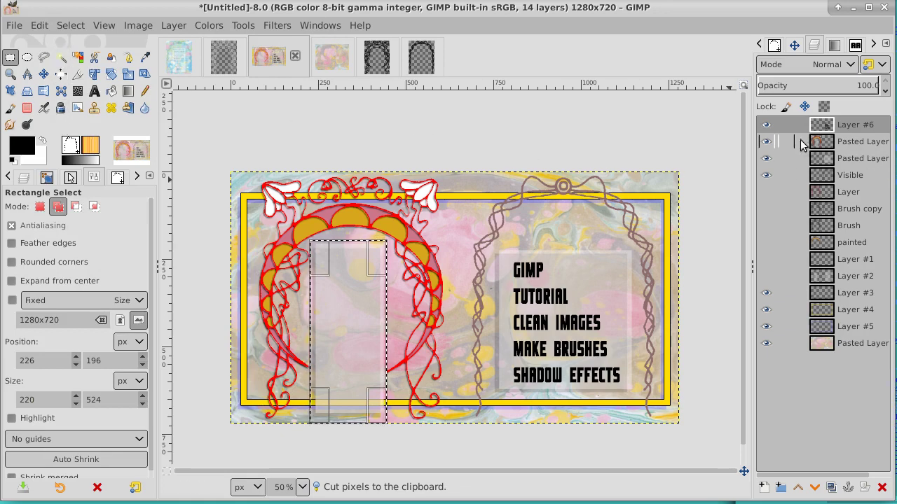
left_click(863, 142)
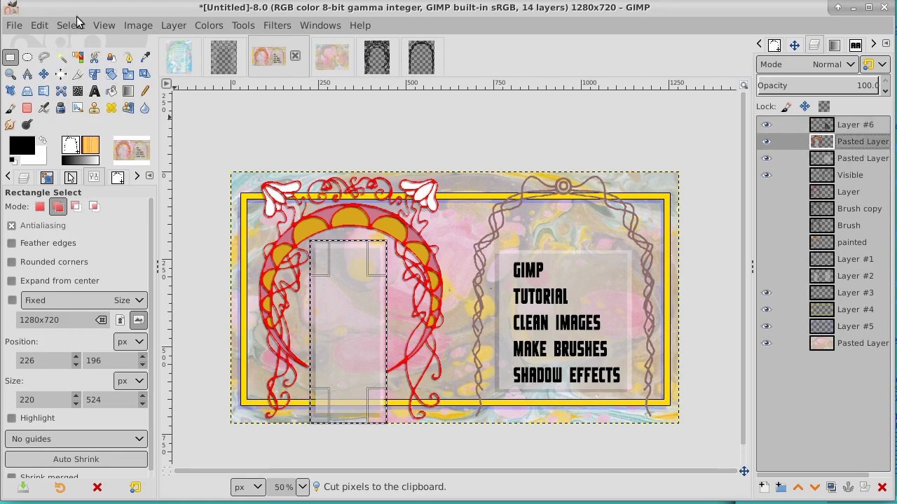
left_click(42, 25)
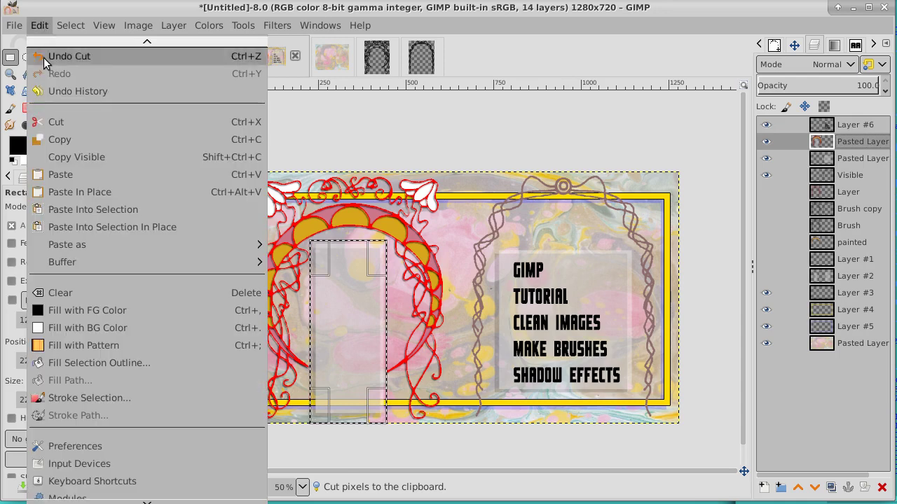
left_click(56, 123)
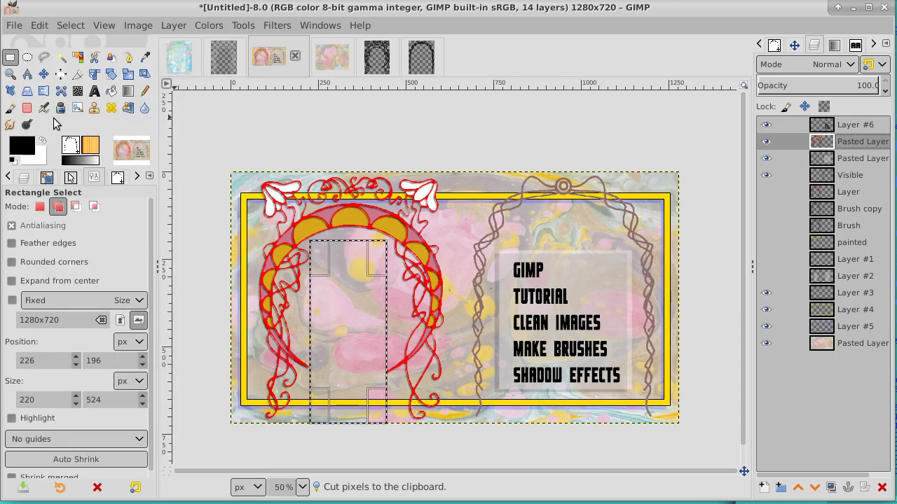
Clear the selection and paste the panel back in place as a floating selection
left_click(71, 25)
left_click(70, 60)
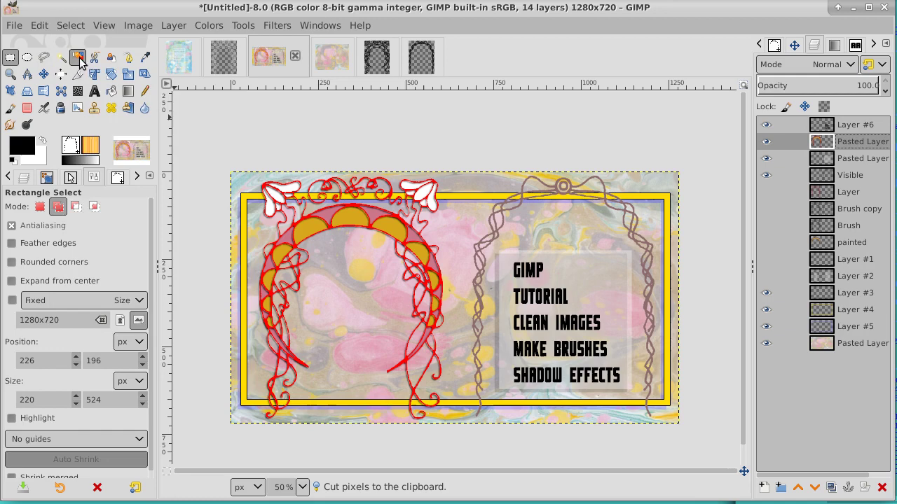
left_click(36, 28)
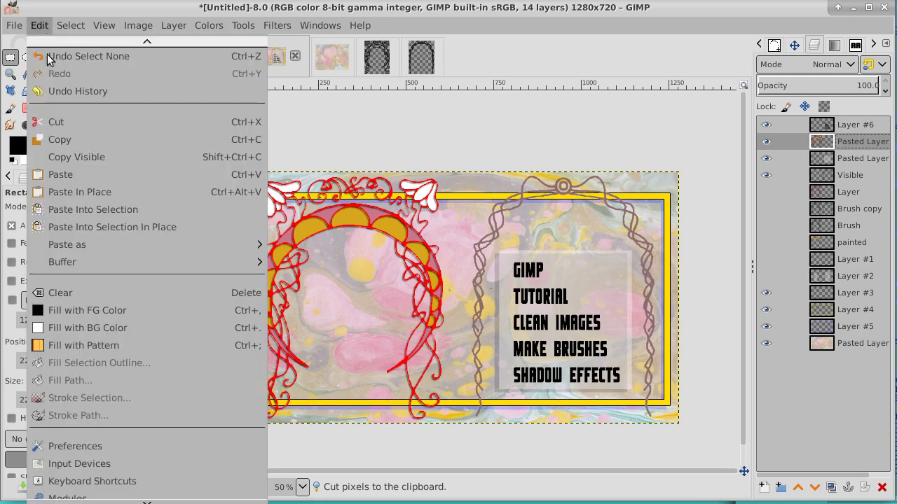
left_click(72, 195)
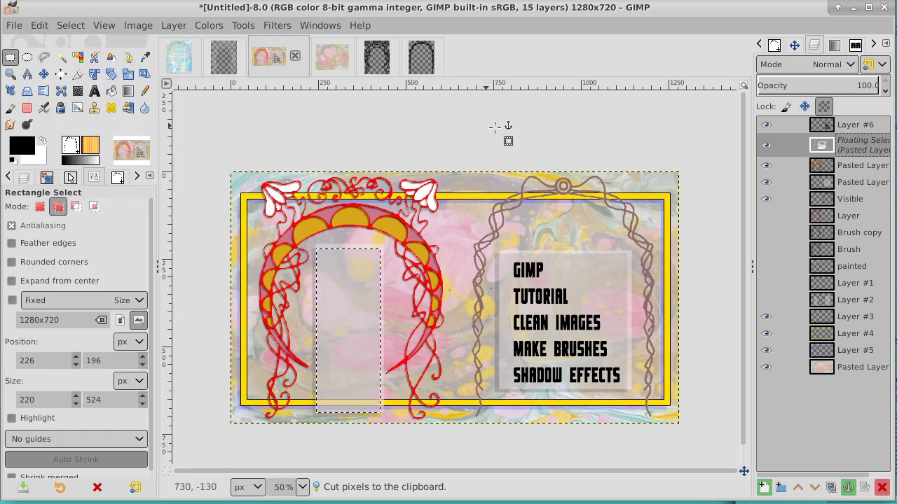
Turn the floating panel into Pasted Layer #2 and scale it to 276 × 264 px
right_click(874, 145)
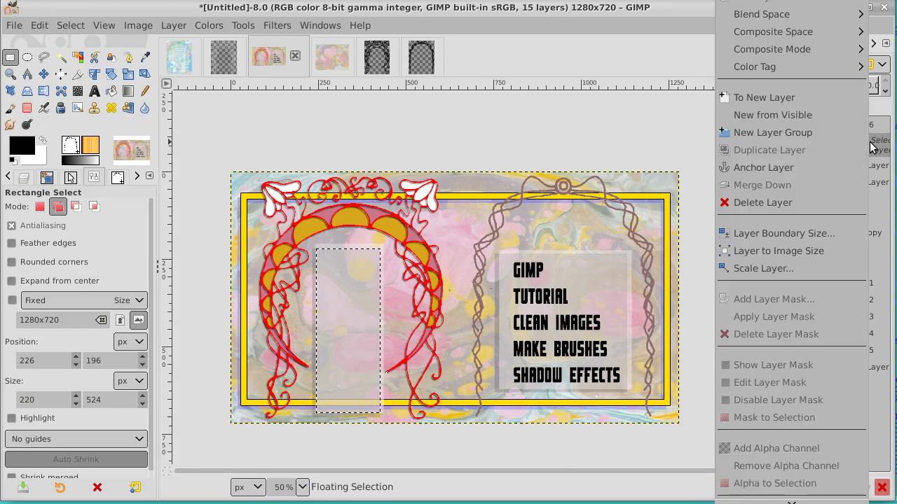
left_click(802, 99)
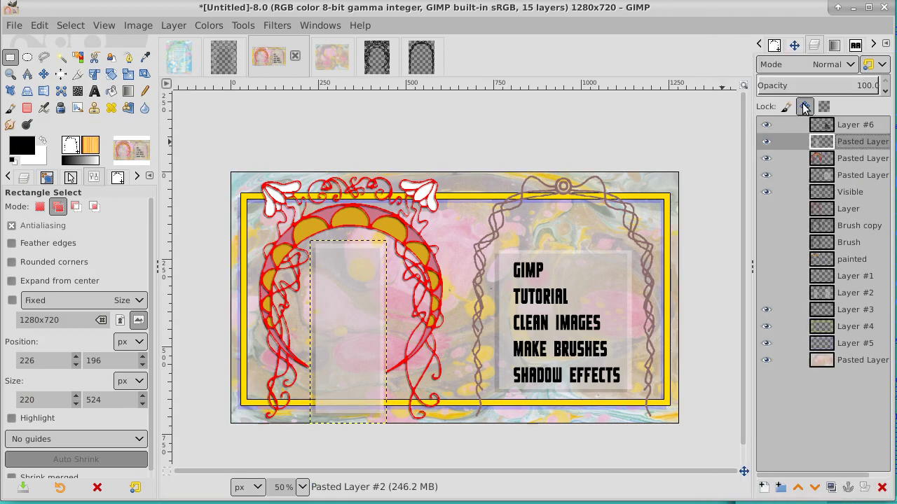
left_click(129, 74)
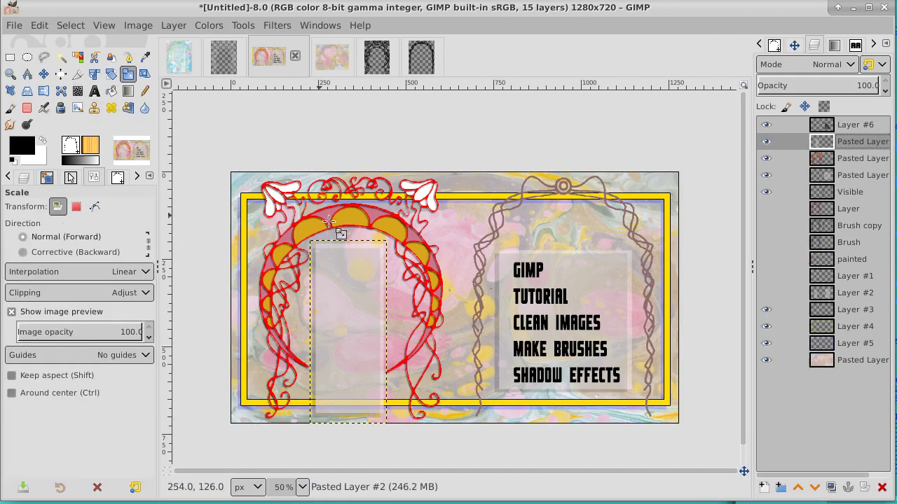
left_click(360, 246)
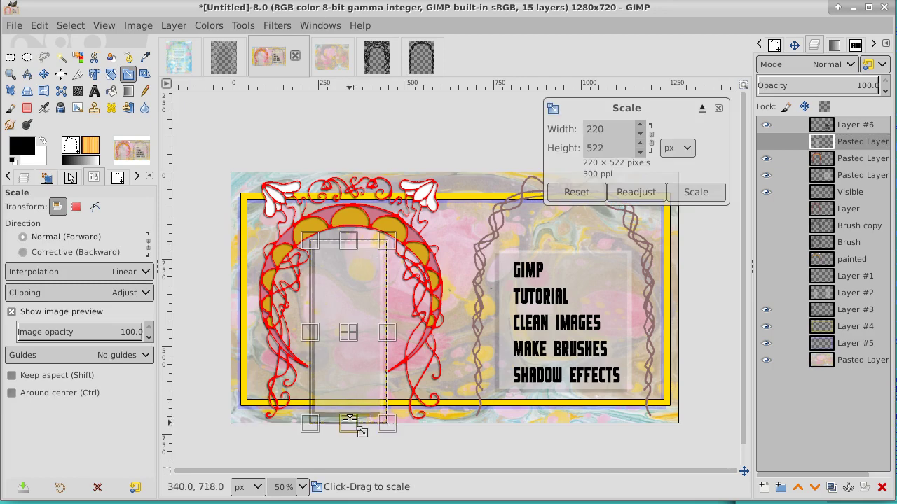
left_click_drag(361, 432, 361, 409)
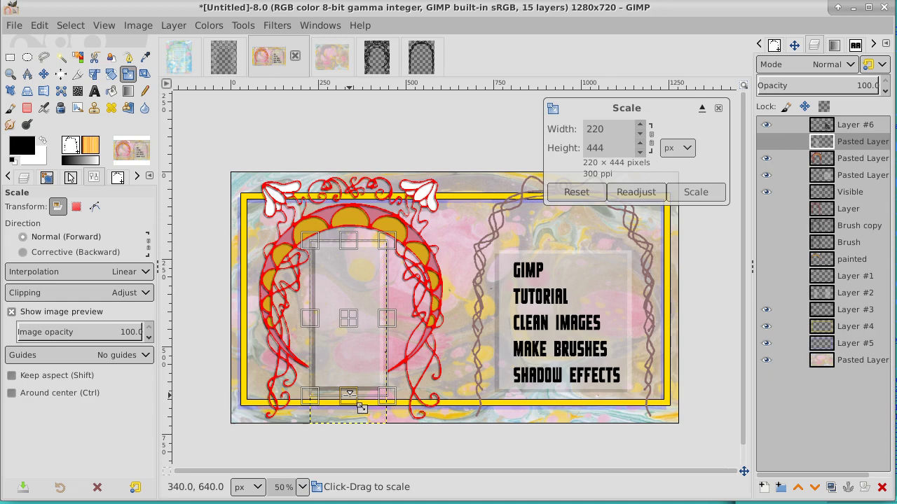
left_click_drag(362, 408, 362, 375)
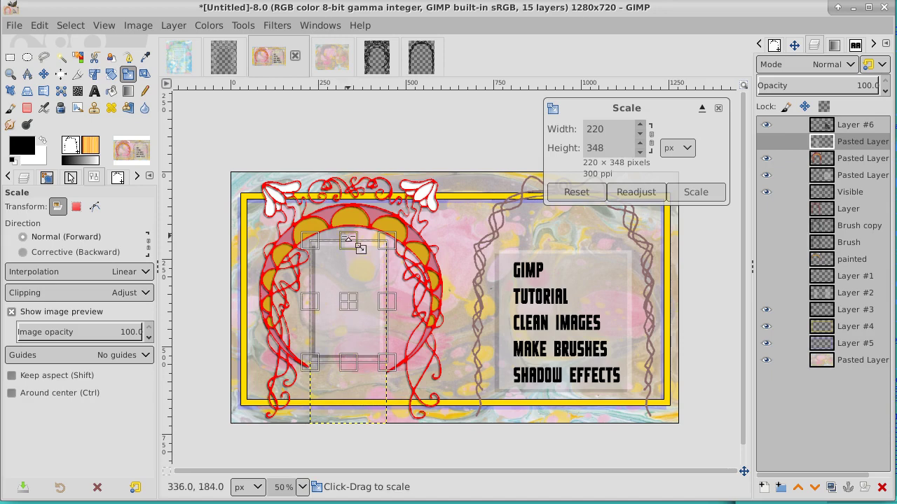
left_click_drag(360, 249, 360, 278)
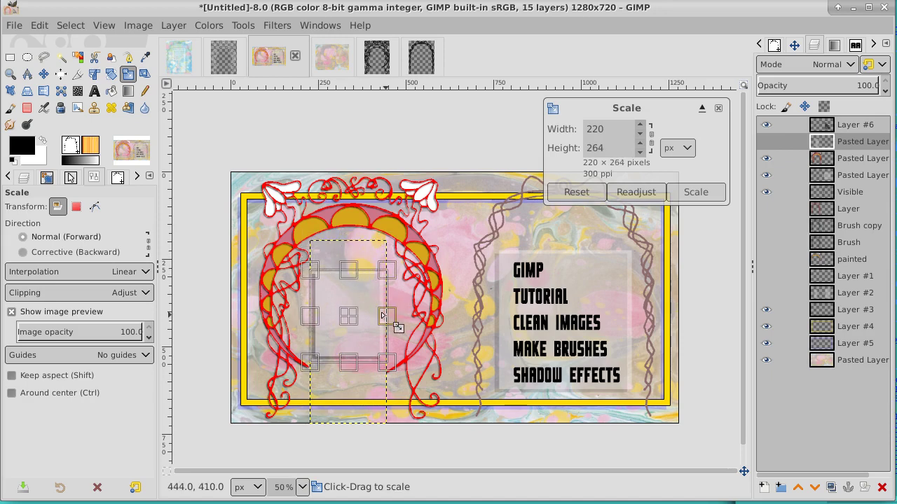
left_click_drag(386, 317, 398, 316)
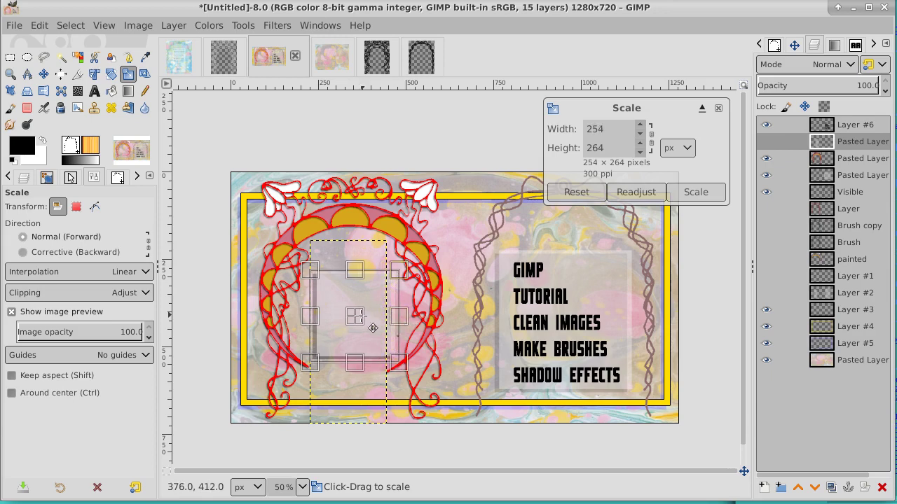
left_click_drag(309, 315, 302, 315)
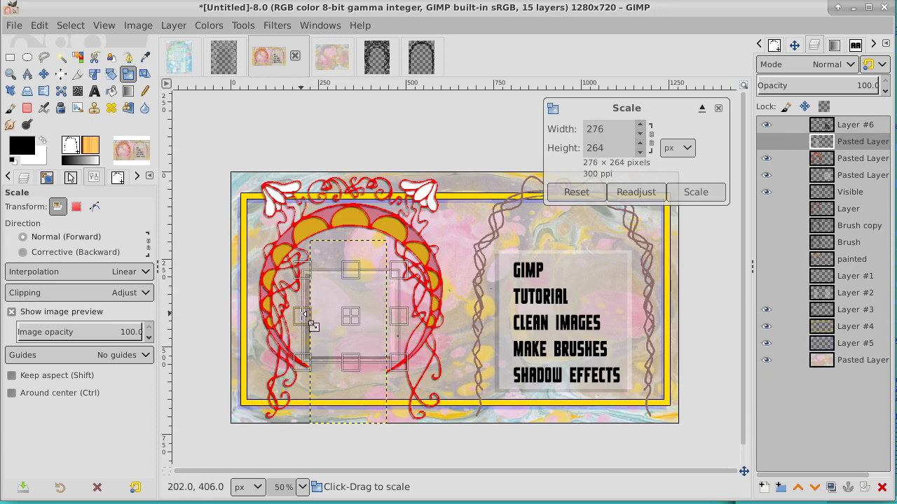
left_click(696, 196)
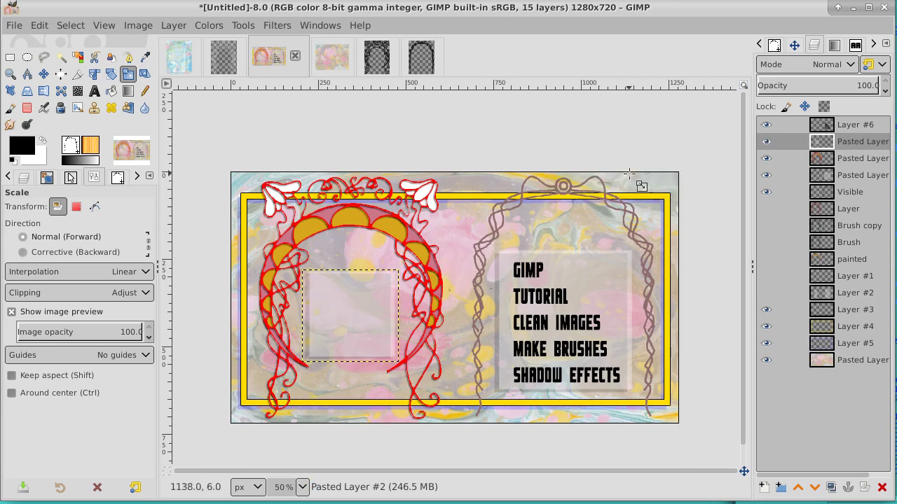
Set the foreground colour to pure red
left_click(22, 150)
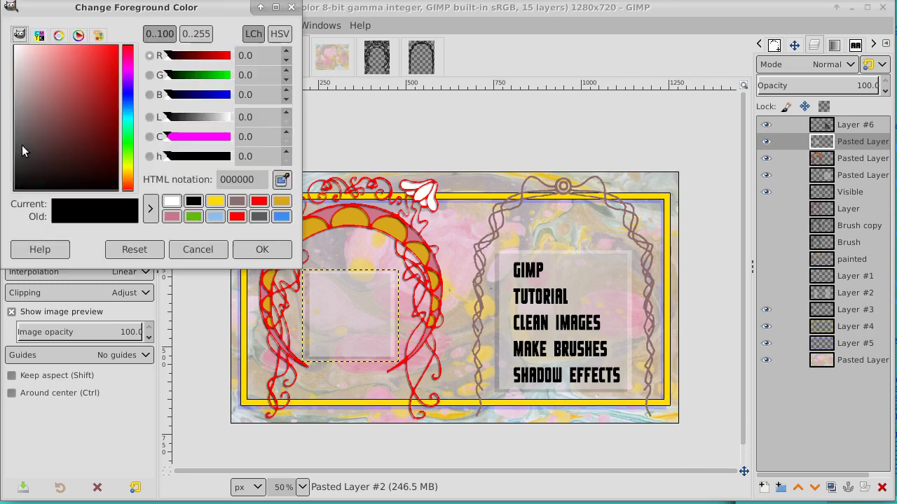
left_click(237, 217)
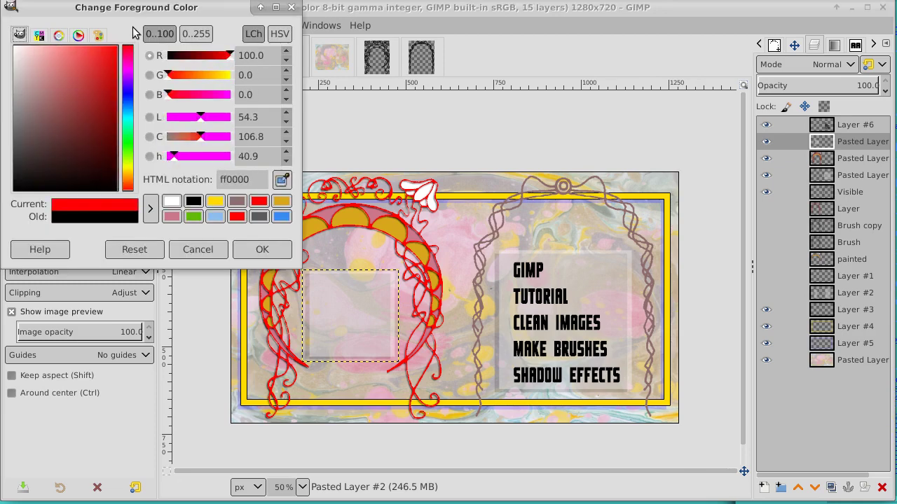
left_click(259, 249)
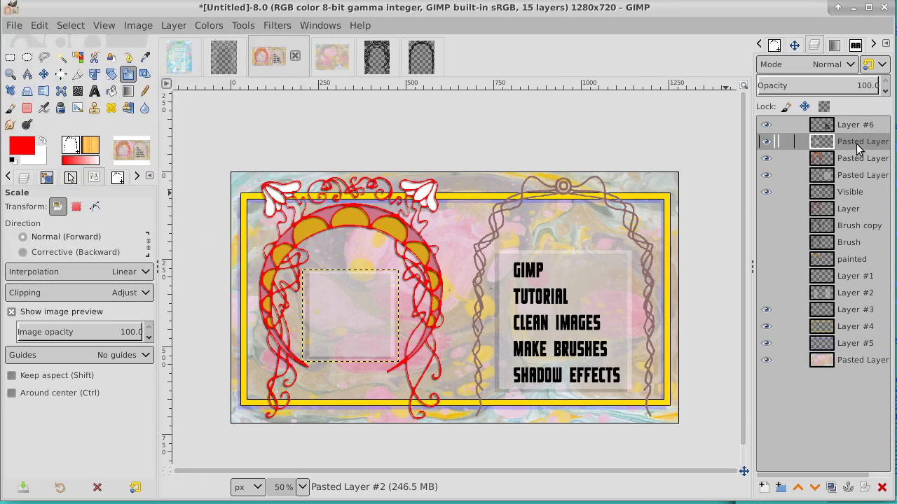
Add a New from Visible layer above Layer #6, then a transparent Layer #7
left_click(853, 124)
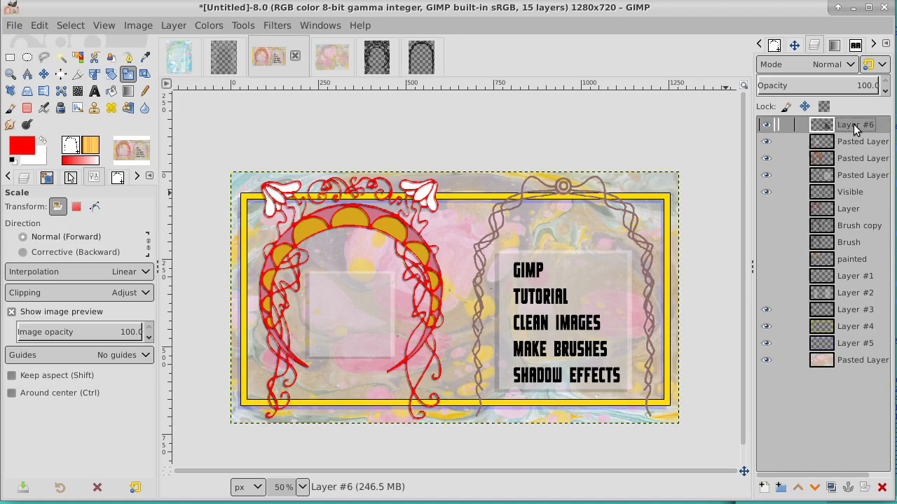
right_click(853, 124)
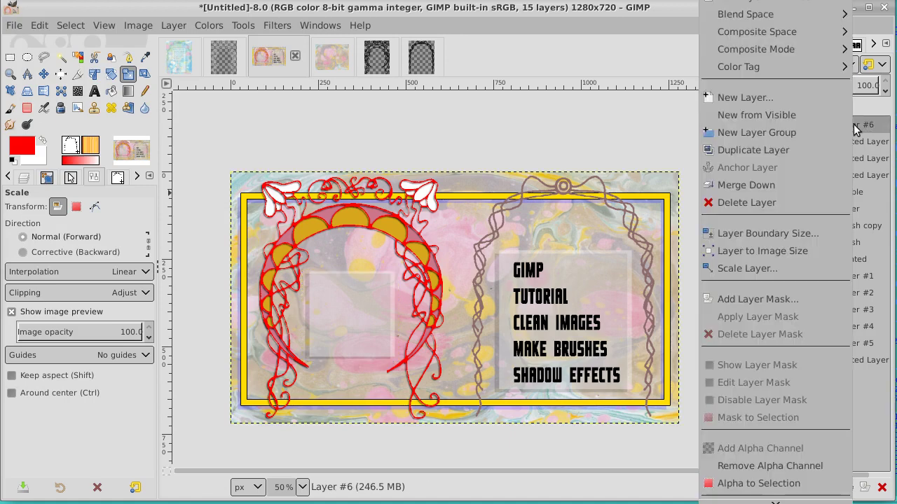
left_click(816, 114)
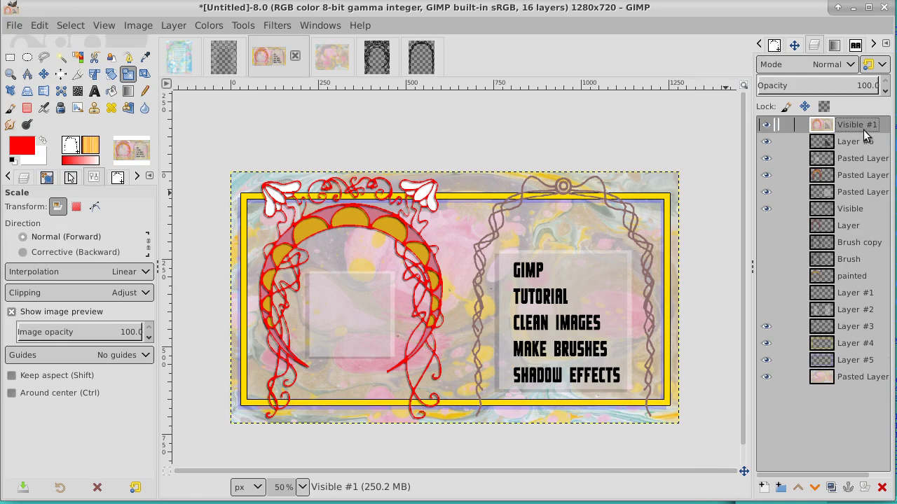
left_click(763, 488)
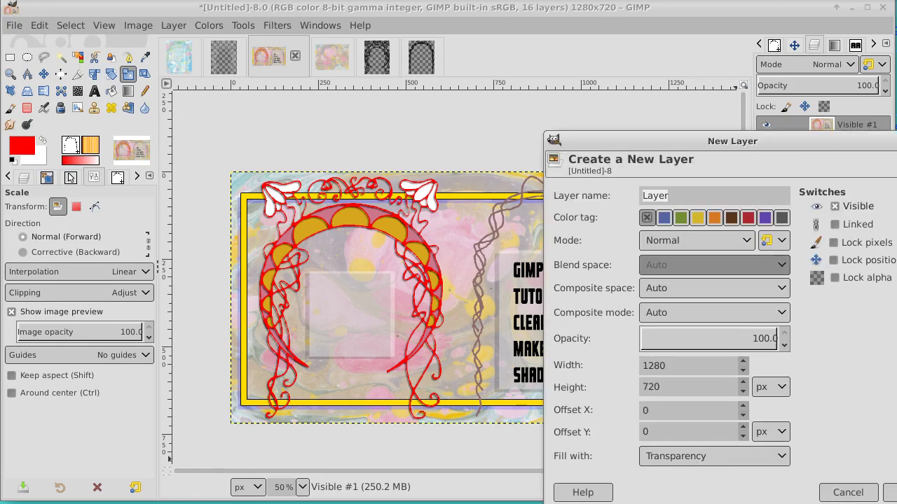
key("Return")
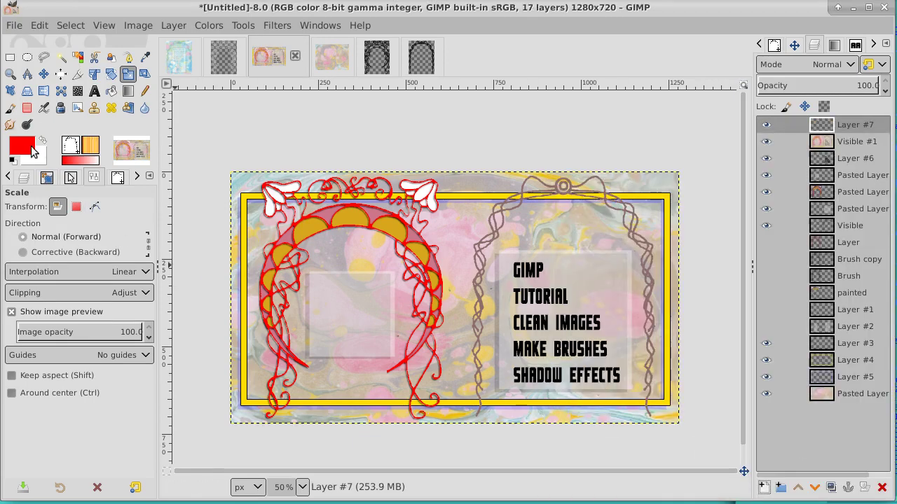
left_click(33, 152)
Type the red text SUBSCRIBE inside the left arch panel
left_click(257, 248)
left_click(93, 91)
left_click(308, 286)
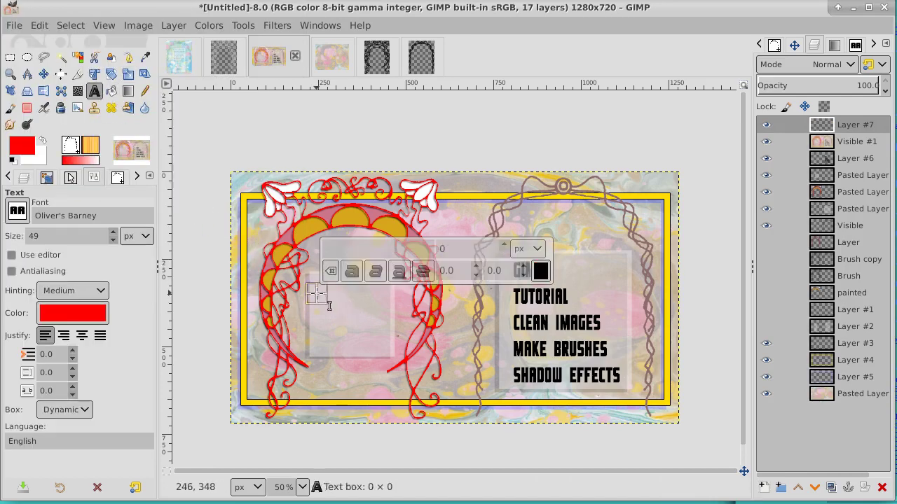
type("SUBSCR")
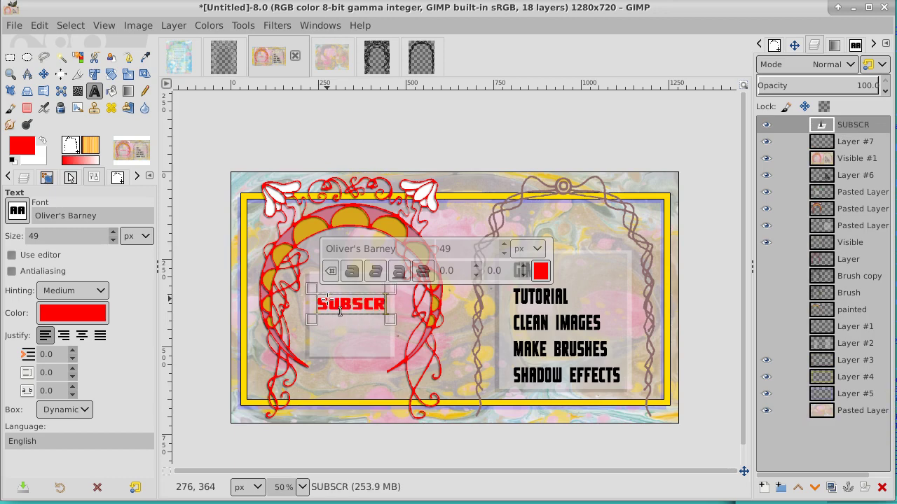
type("IBE")
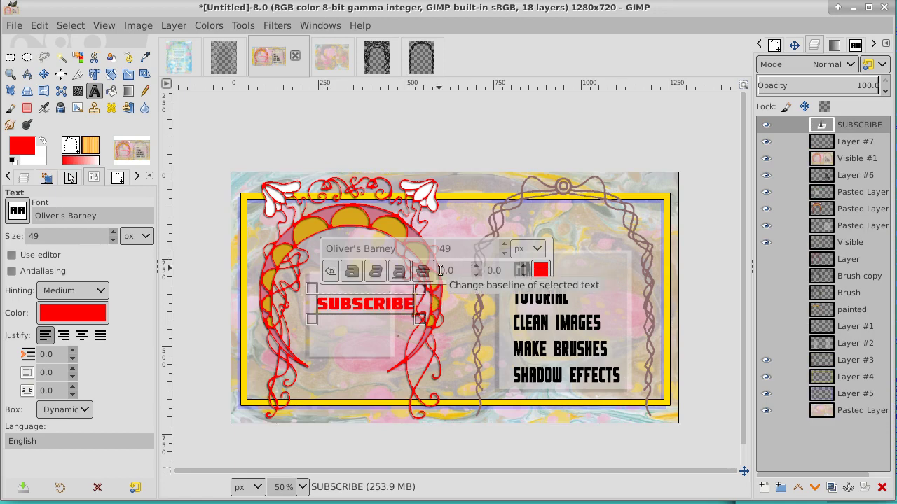
Reduce the SUBSCRIBE text to size 39 and nudge it into place in the panel
key("ctrl+a")
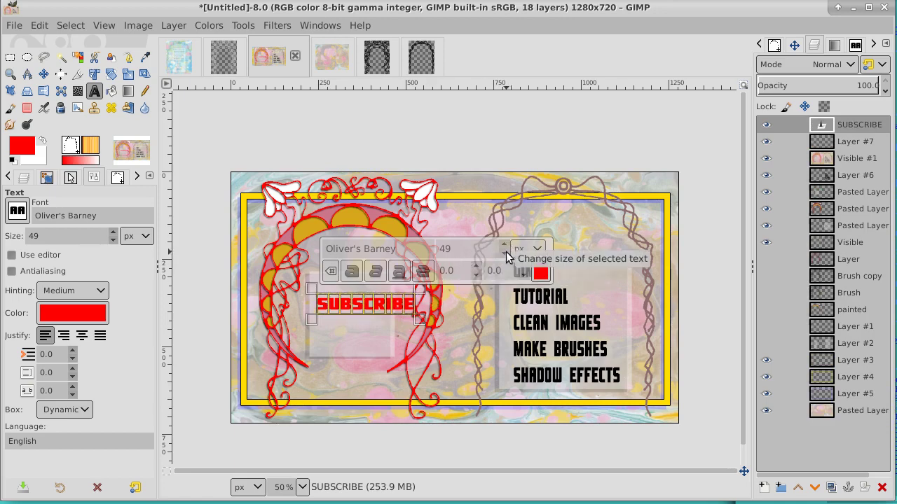
scroll(505, 252, "down", 9)
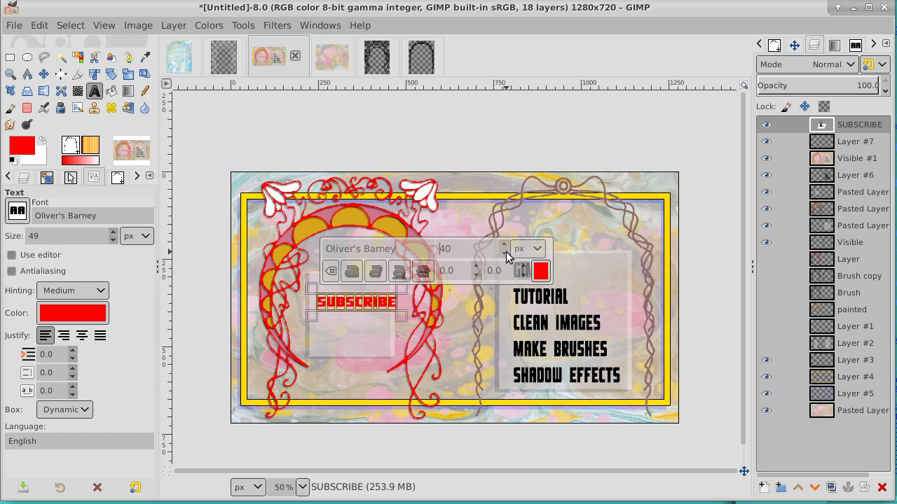
scroll(506, 251, "down", 1)
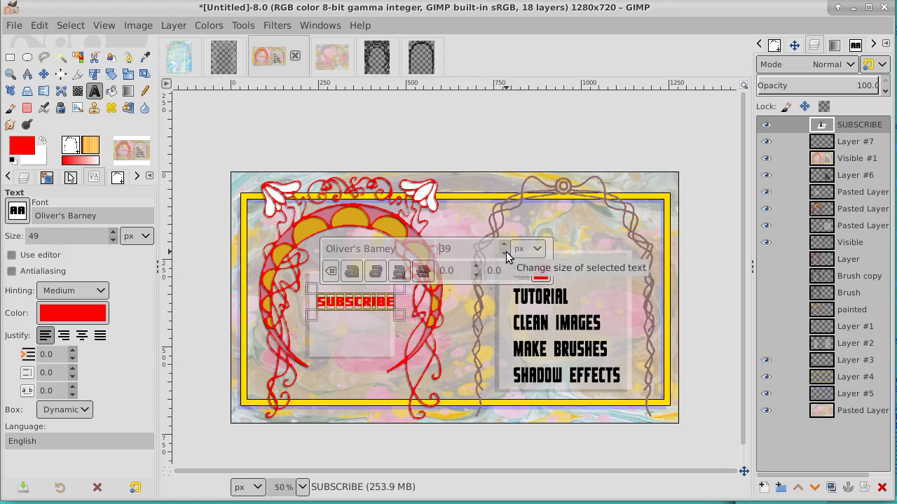
left_click(43, 74)
mouse_move(361, 305)
left_mouse_down()
mouse_move(355, 301)
mouse_move(364, 312)
left_mouse_up()
left_click(365, 313)
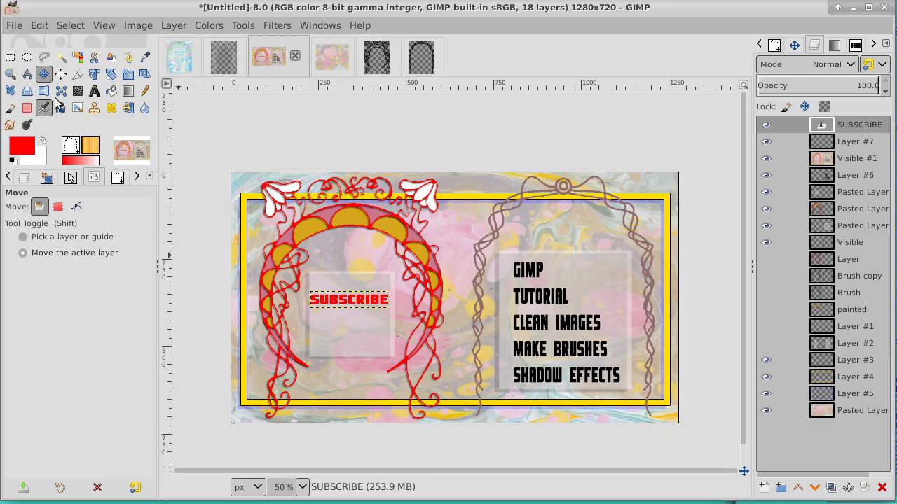
Add the lines AND CLICK and THE BELL under SUBSCRIBE and centre all three lines
left_click(94, 91)
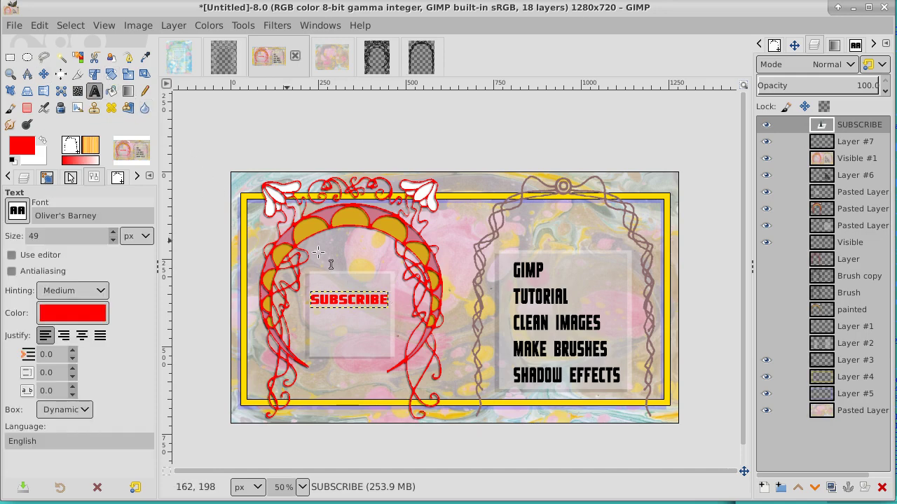
left_click(390, 303)
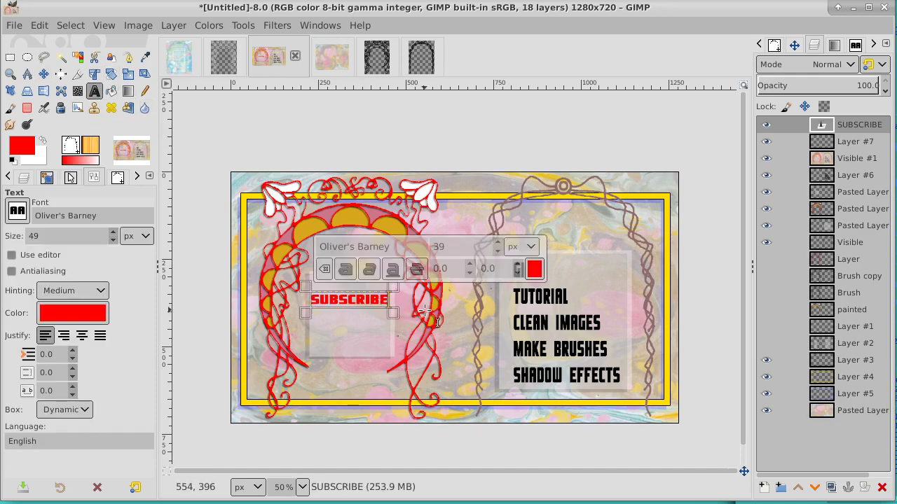
key("Return")
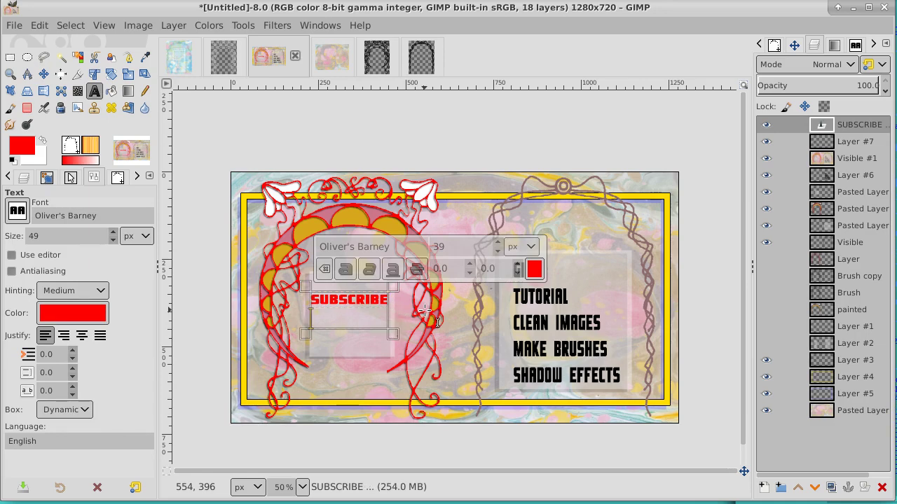
type("AND")
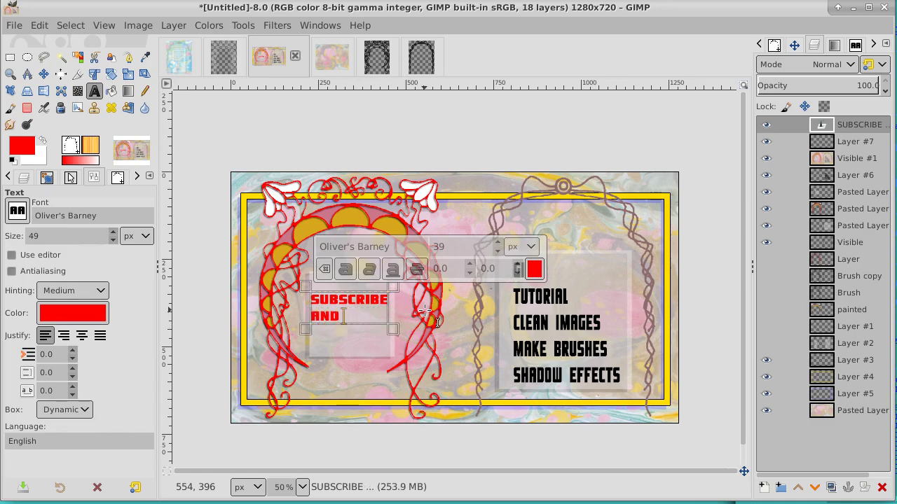
type(" CLICK")
key("Return")
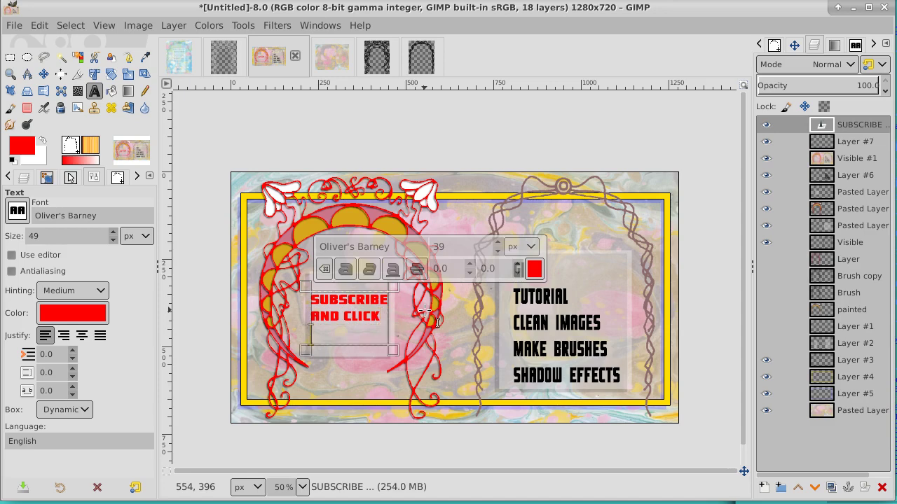
type("THE")
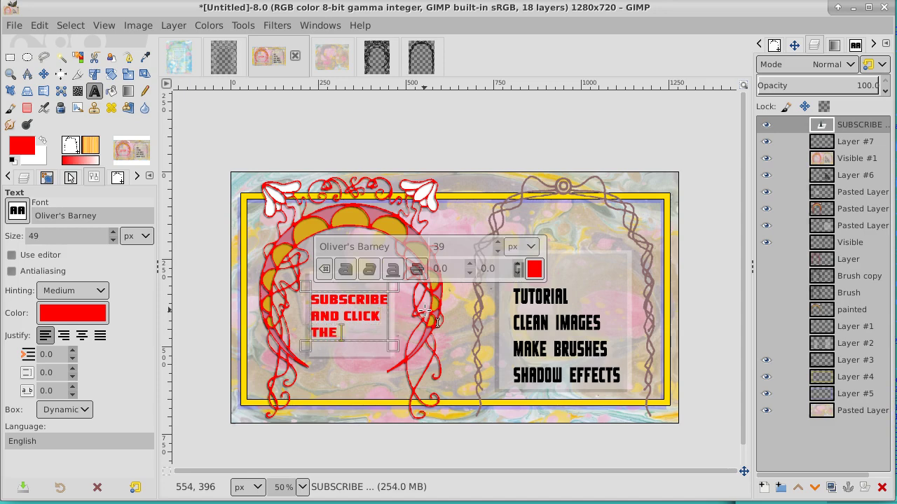
type(" BELL")
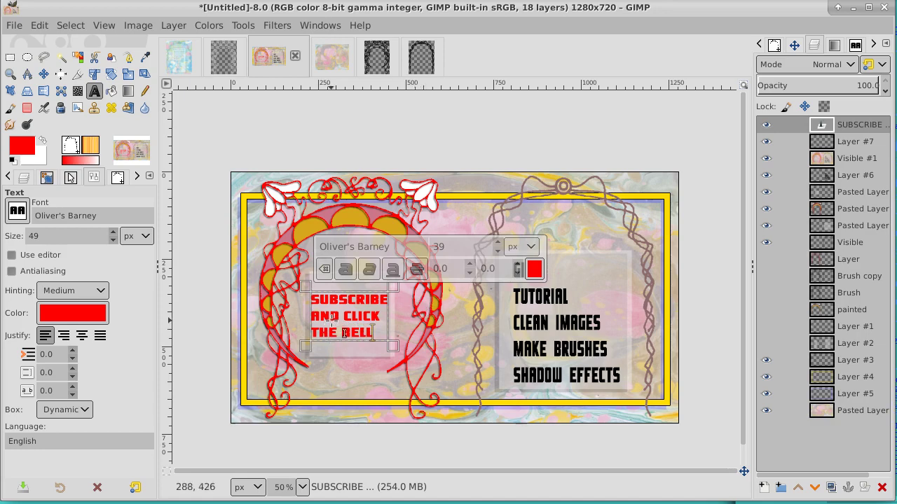
key("ctrl+a")
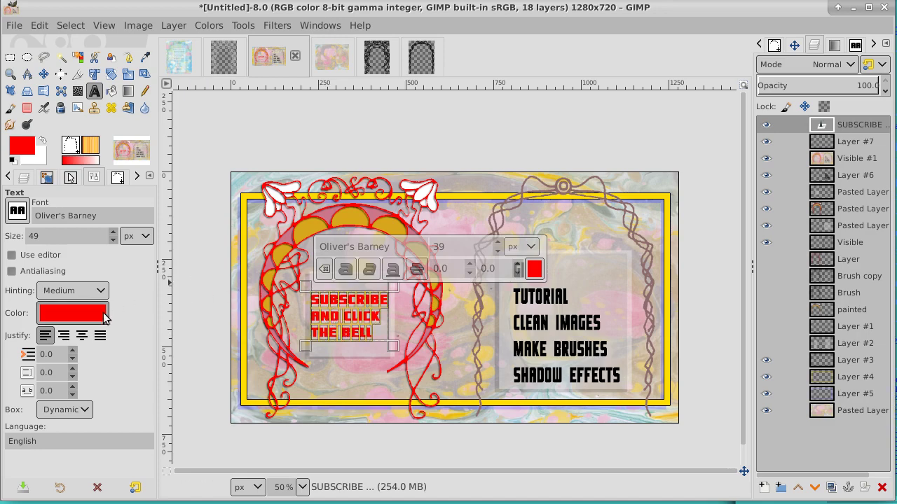
left_click(81, 336)
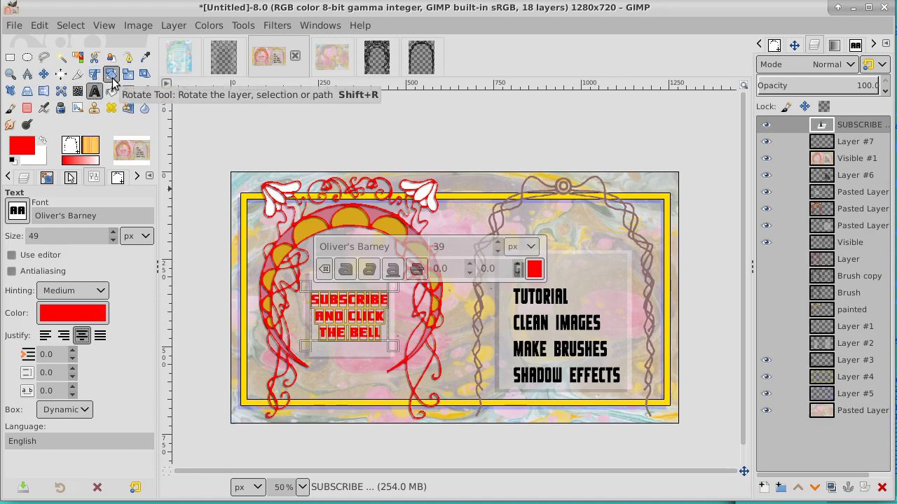
left_click(43, 75)
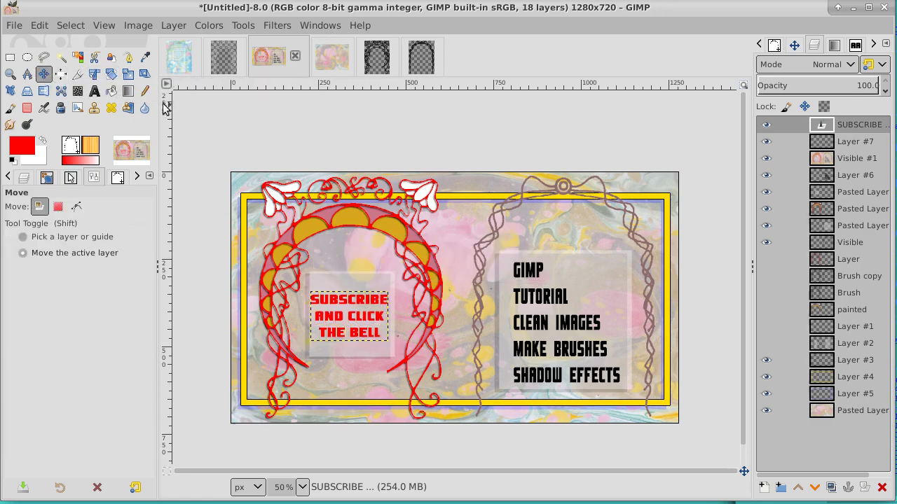
Stretch the text layer to 222 × 215 px and merge it down into Layer #7
left_click(128, 75)
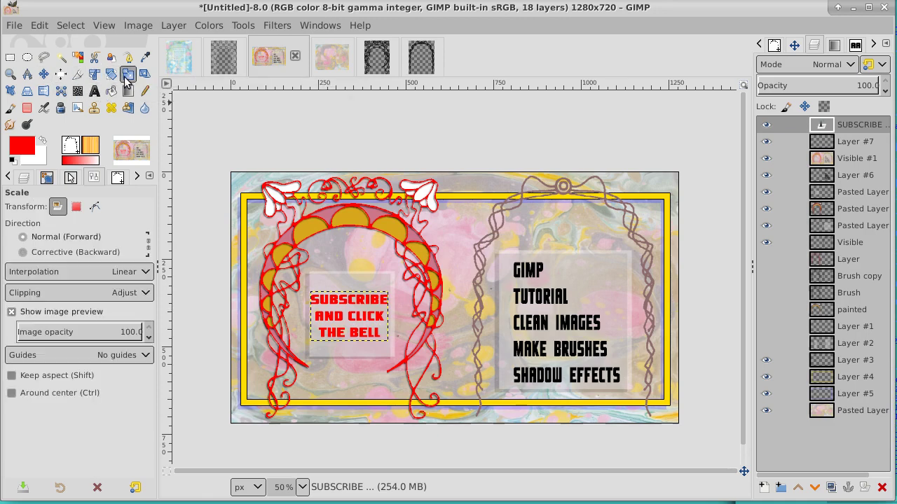
left_click(348, 308)
left_click_drag(348, 288, 348, 273)
left_click_drag(362, 361, 362, 374)
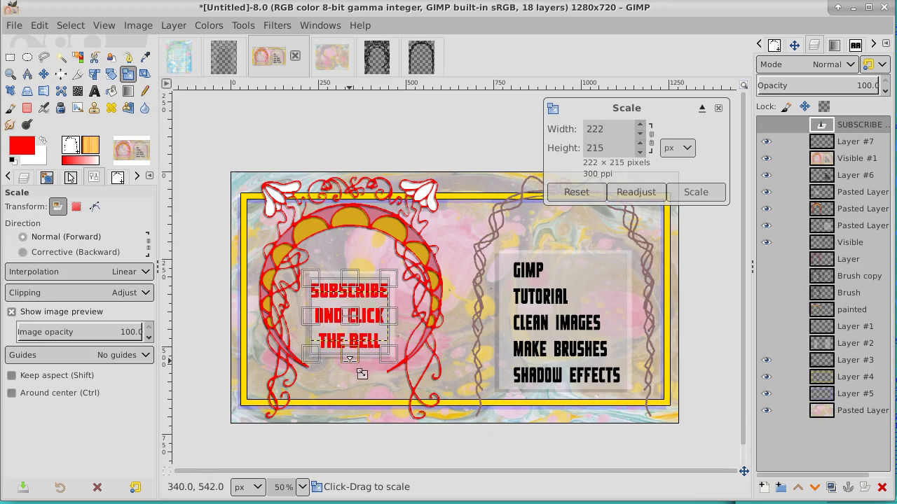
left_click(696, 193)
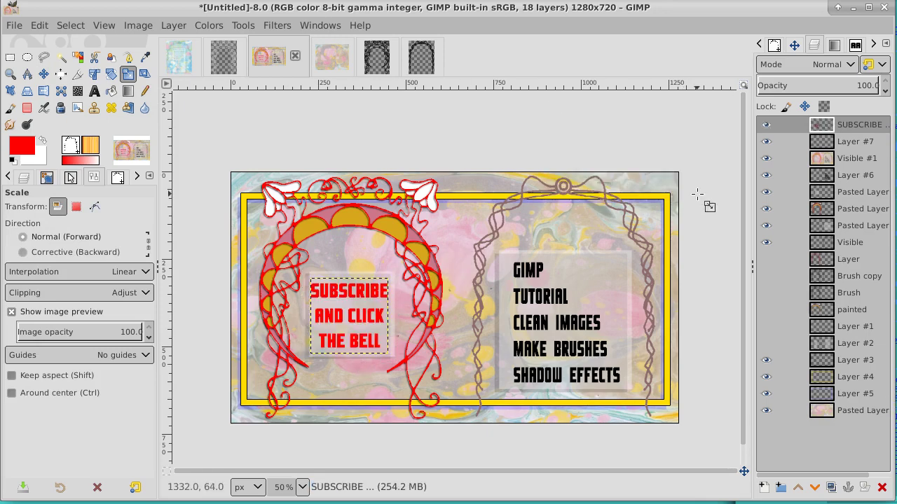
right_click(867, 126)
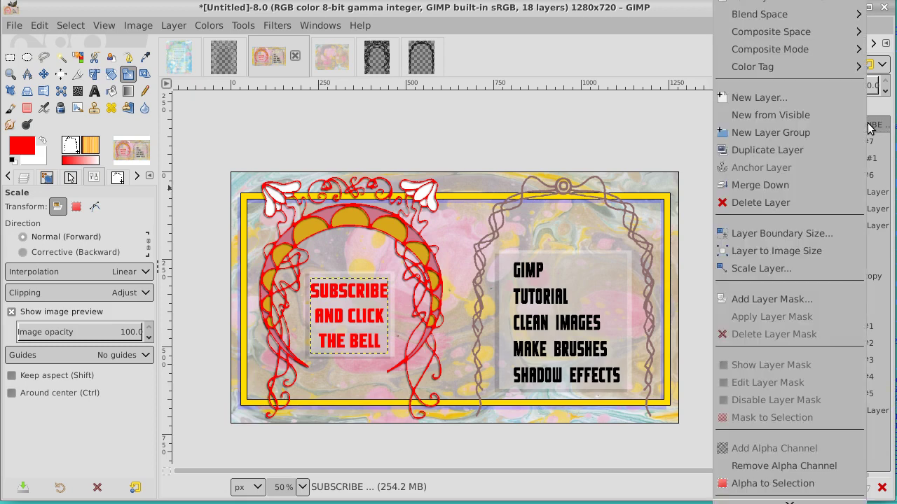
left_click(812, 185)
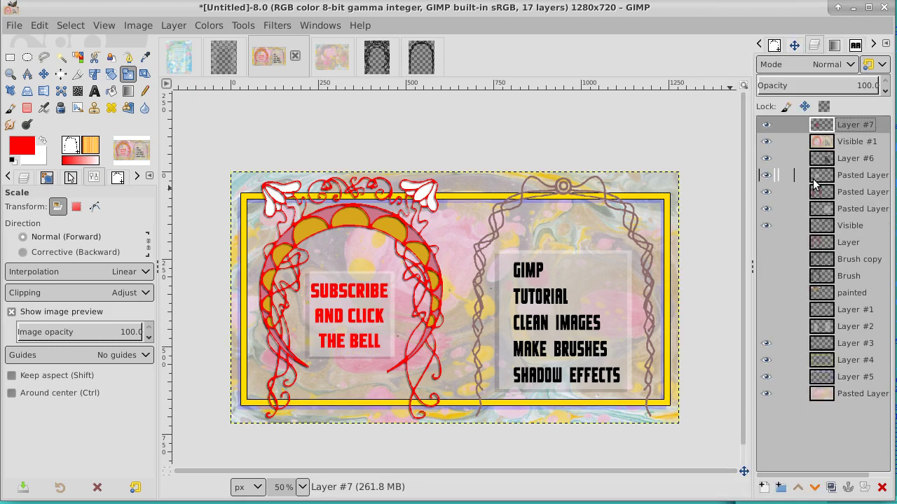